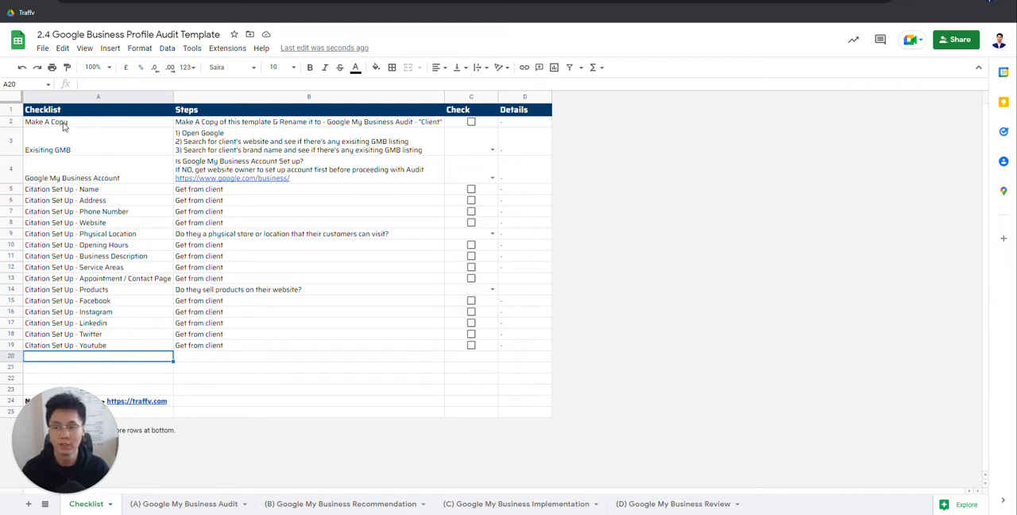
Step: Mark the Make A Copy item as done in the template's checklist
left_click_drag(64, 124, 347, 127)
left_click(238, 122)
left_click(288, 138)
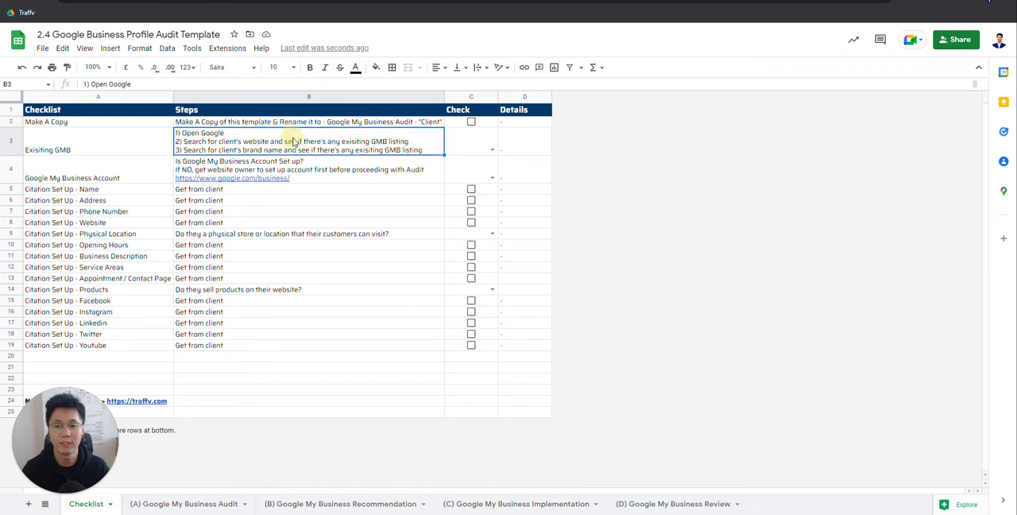
left_click(330, 123)
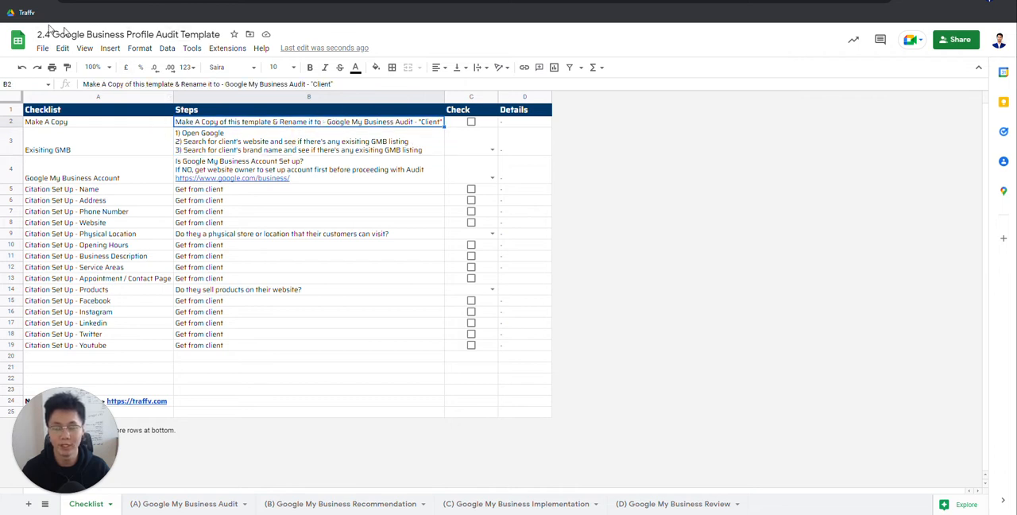
left_click_drag(159, 125, 445, 121)
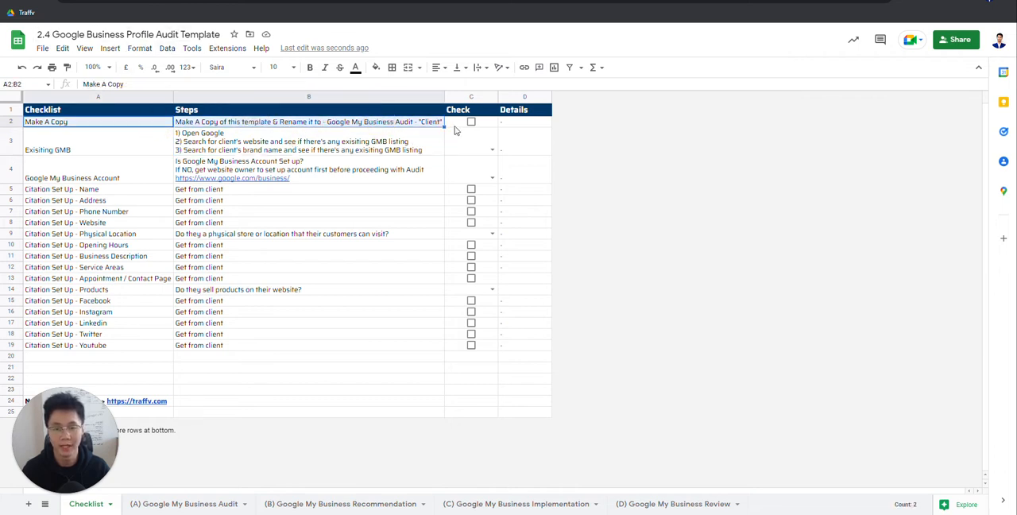
left_click(470, 121)
Step: Consult the Exisiting GMB item and search Google for "dental clinic near me" in a new tab
left_click(125, 139)
left_click(297, 151)
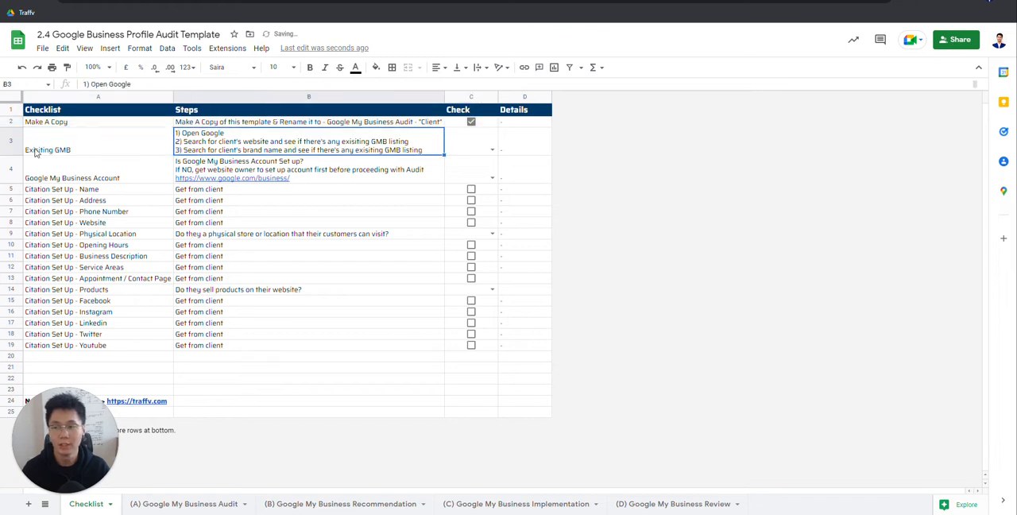
left_click(103, 153)
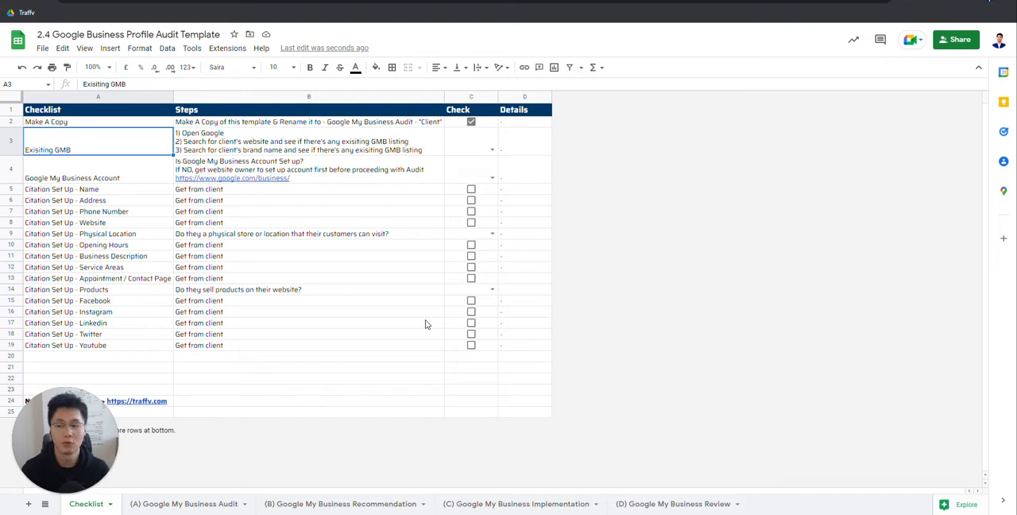
key("ctrl+t")
left_click(422, 191)
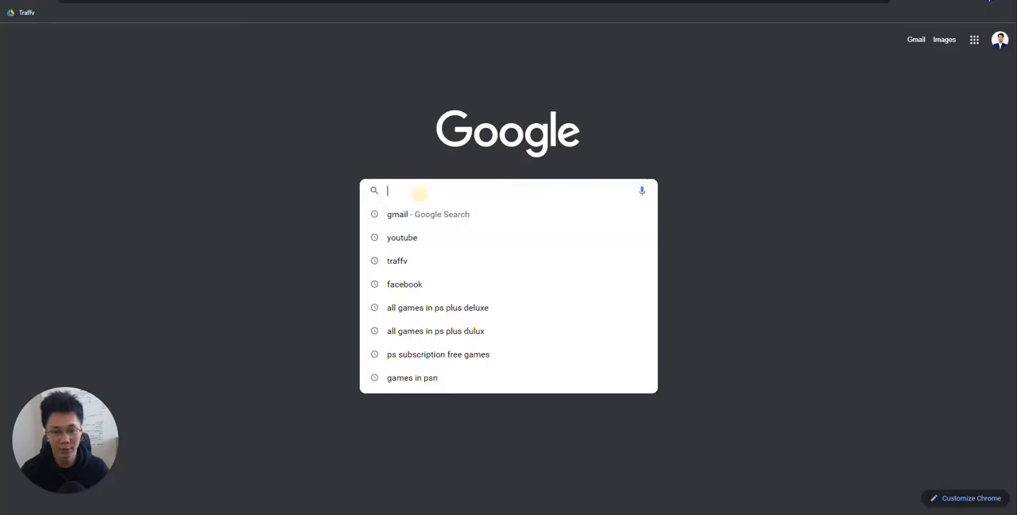
type("dental clinic")
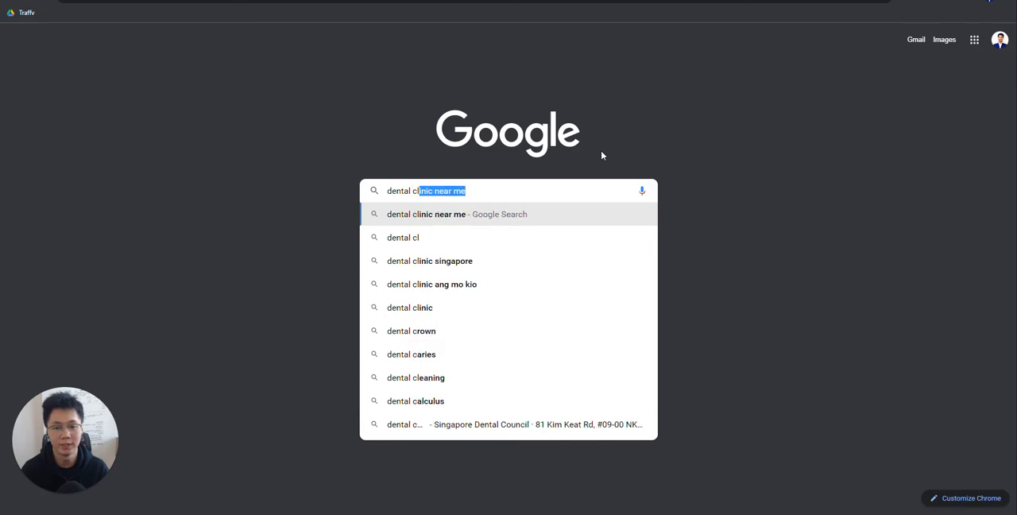
key("Return")
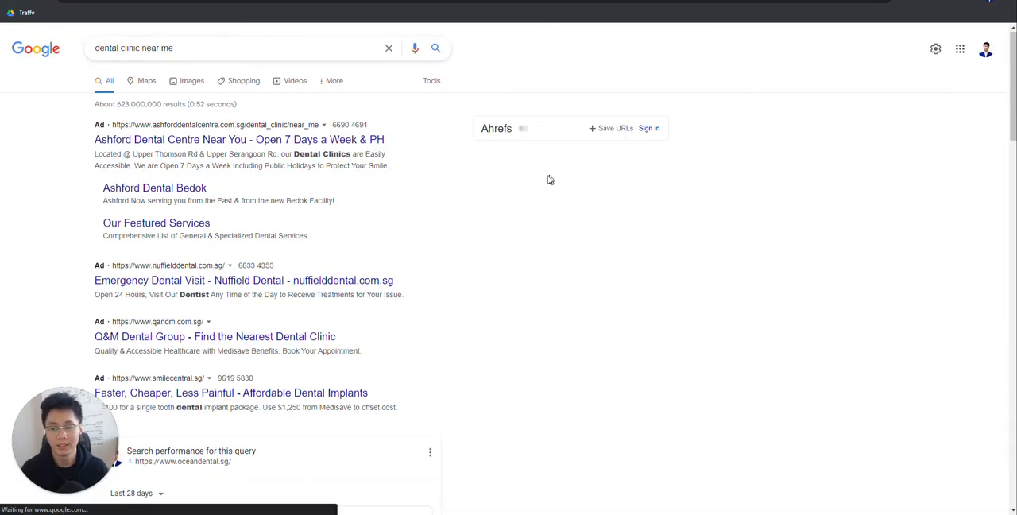
Step: Examine the local business results for dental clinics, view the Tripod Dental Clinic (Circuit Road) listing, and return to the search results
scroll(557, 173, "down", 7)
left_click(217, 11)
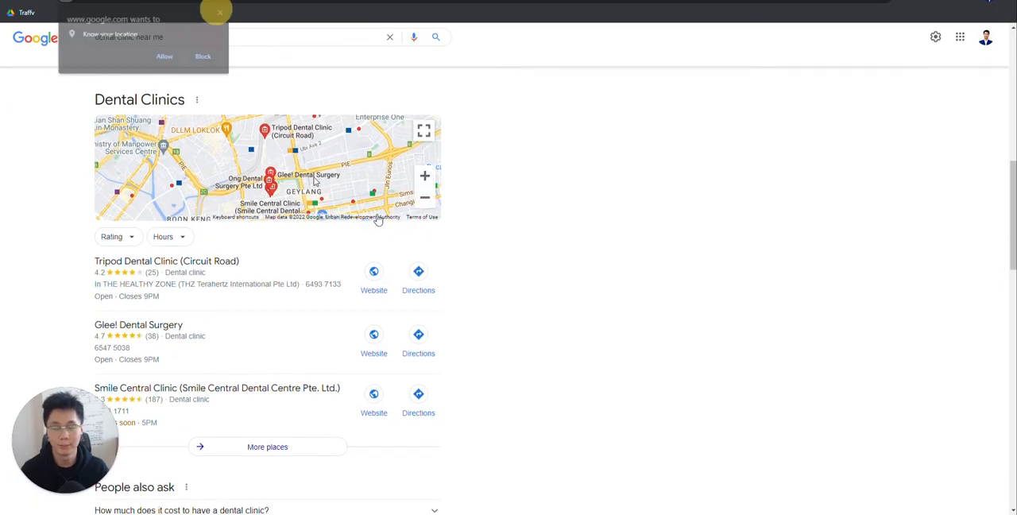
scroll(47, 223, "down", 2)
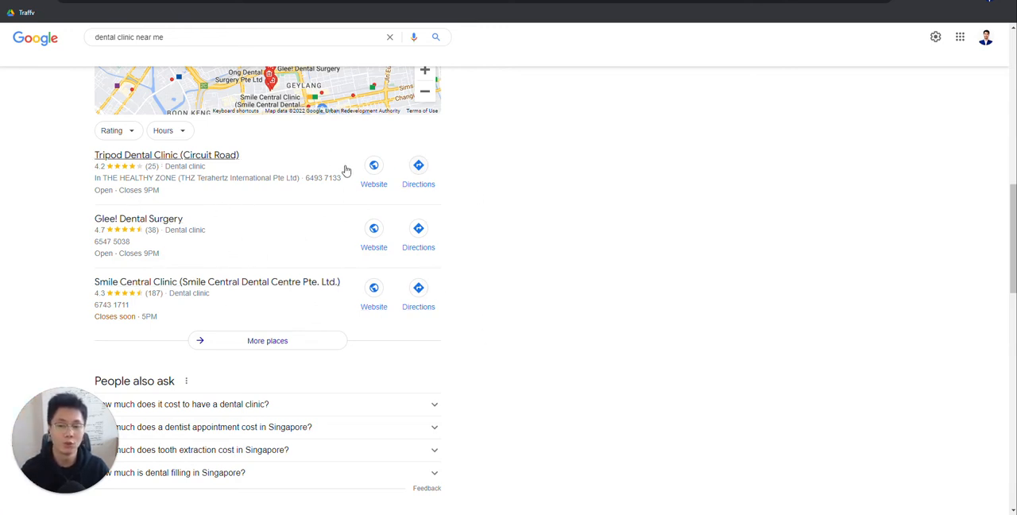
left_click(208, 158)
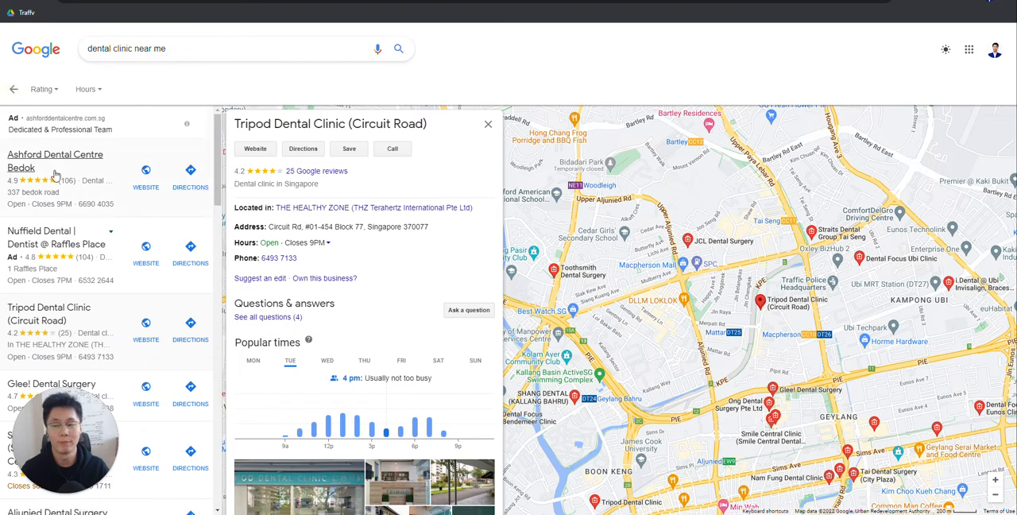
left_click(13, 89)
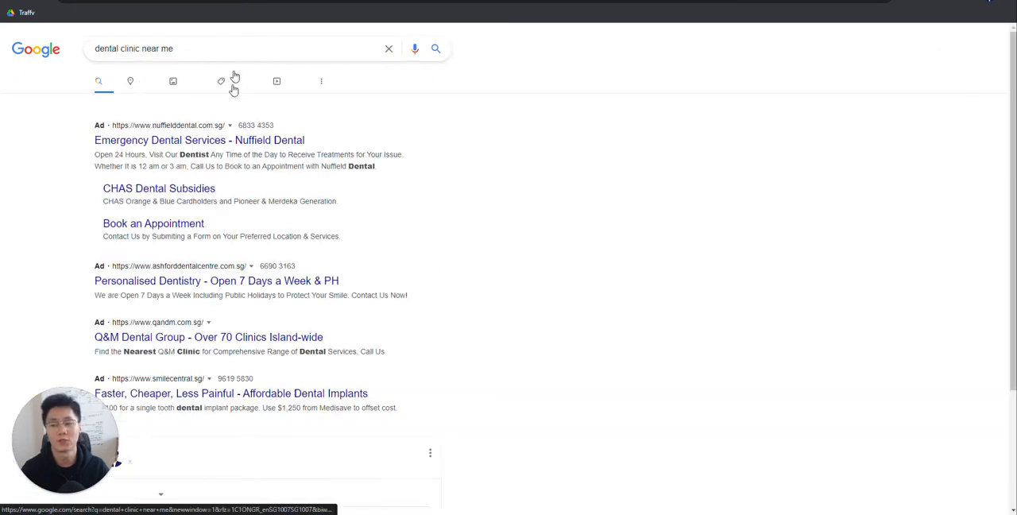
scroll(265, 281, "down", 2)
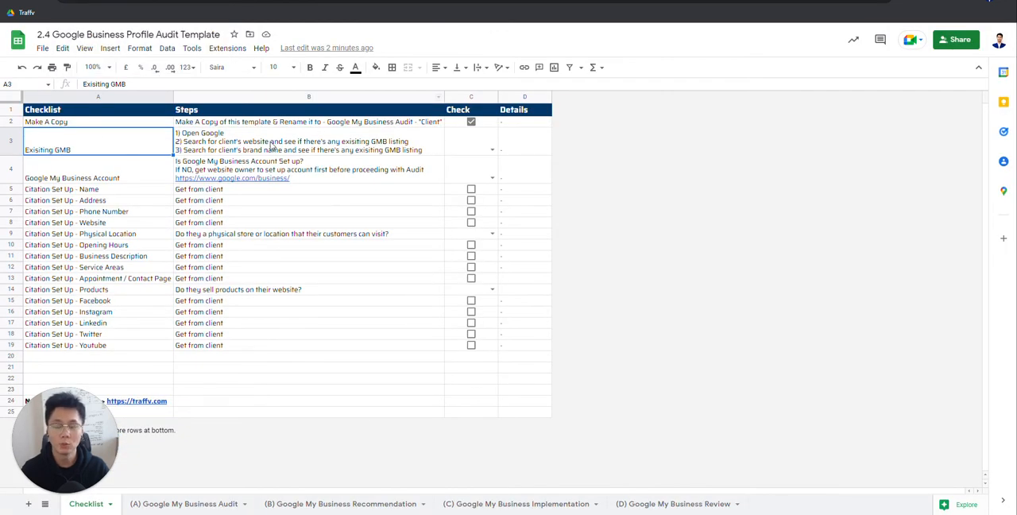
Step: Return to the audit template and review its Checklist and Steps columns, focusing on the Exisiting GMB item
left_click(79, 146)
left_click(263, 149)
left_click(106, 150)
left_click(315, 145)
left_click(50, 143)
left_click_drag(79, 122, 76, 347)
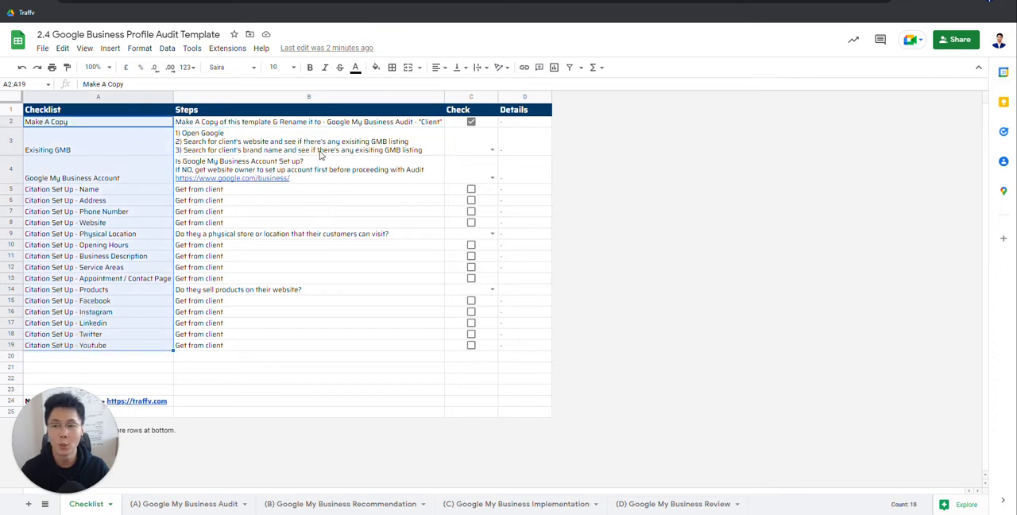
left_click_drag(270, 124, 266, 341)
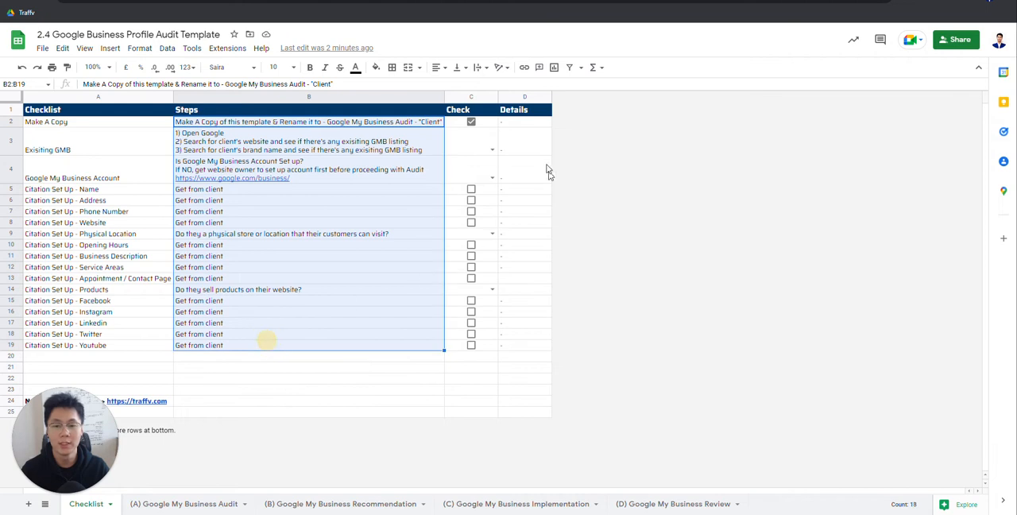
left_click(537, 141)
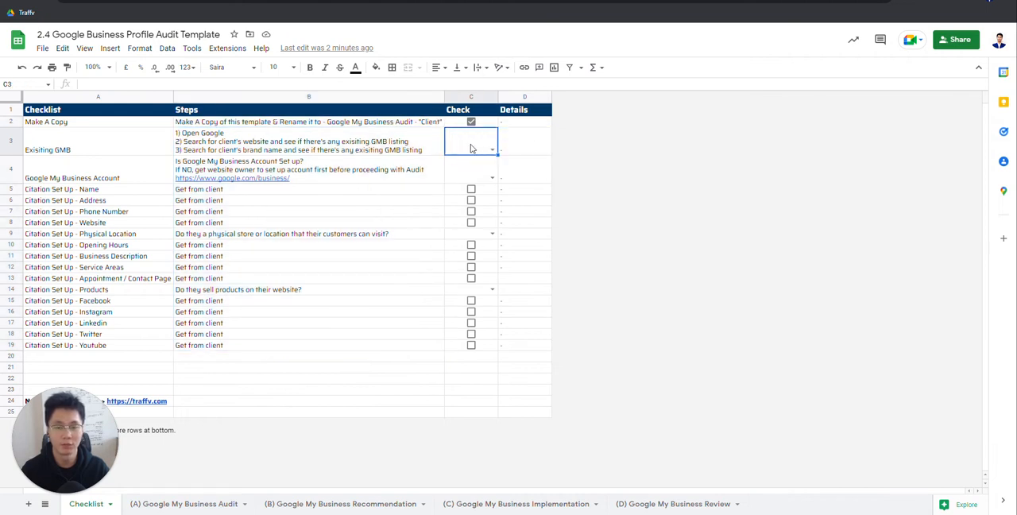
left_click(413, 147)
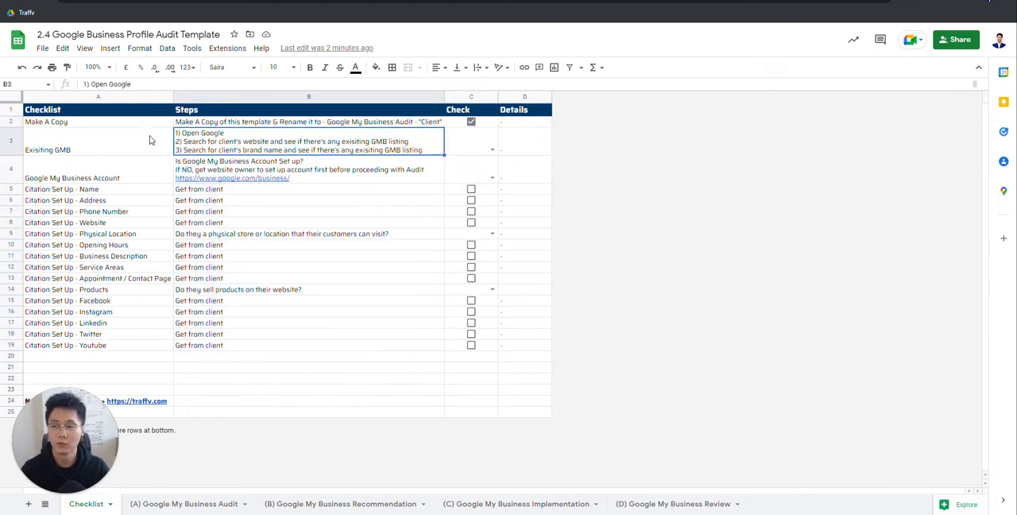
left_click(118, 146)
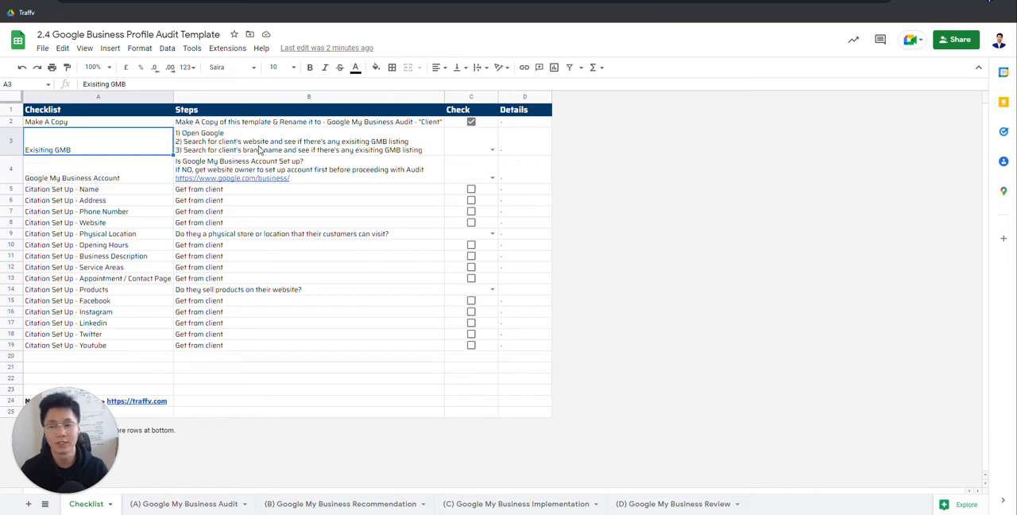
Step: Review the instructions for the Citation Set Up items, from Name down to Youtube, and for the Exisiting GMB check
left_click(268, 211)
left_click(245, 269)
left_click(239, 304)
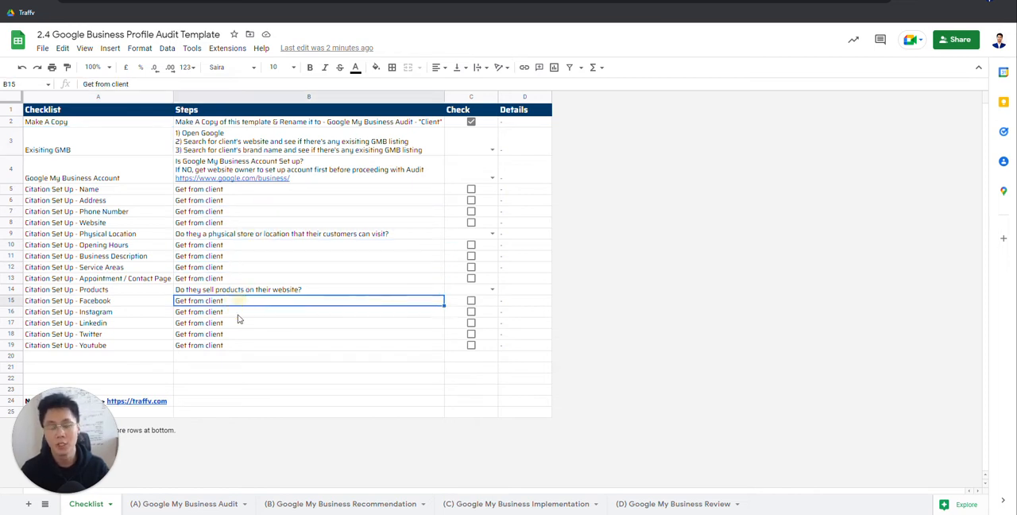
left_click(253, 333)
left_click_drag(221, 194, 220, 345)
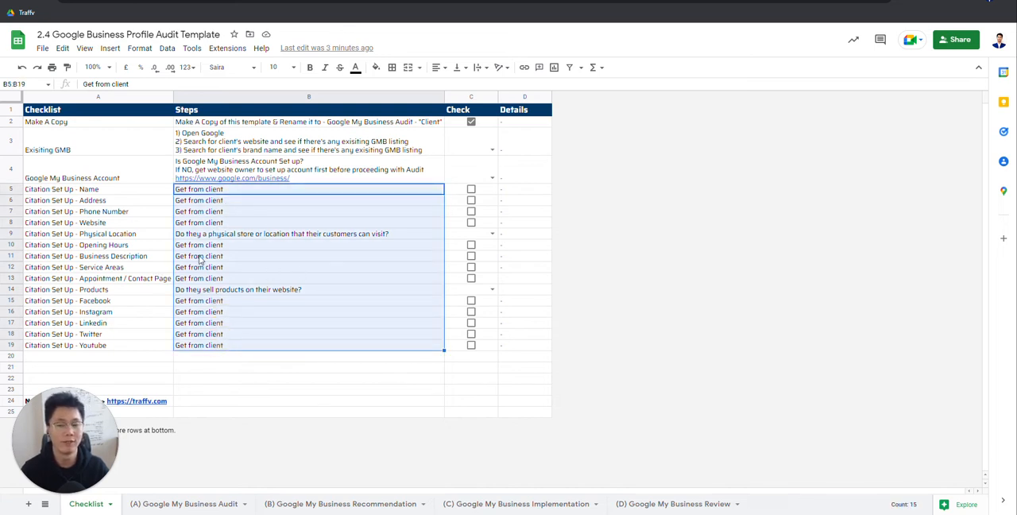
left_click(118, 145)
left_click(253, 146)
left_click_drag(255, 144, 216, 366)
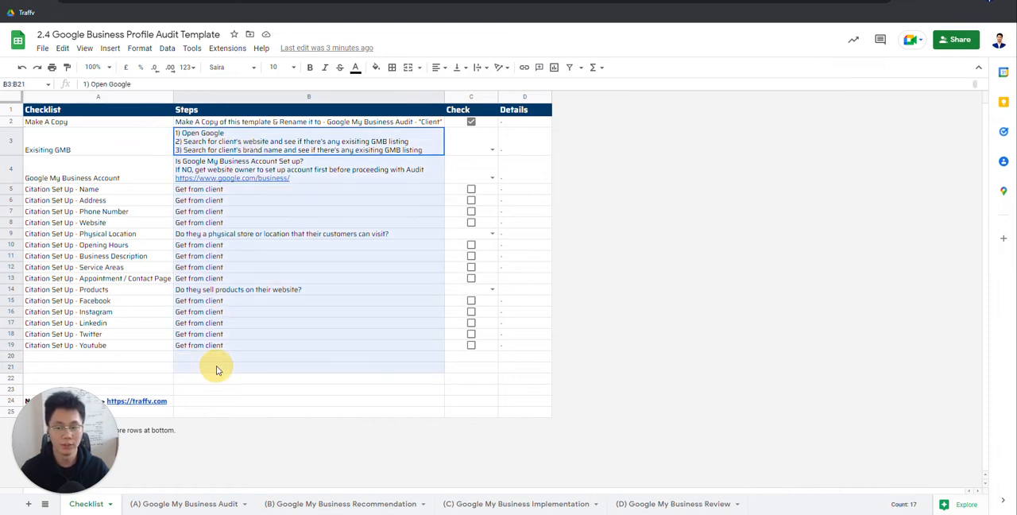
left_click(185, 145)
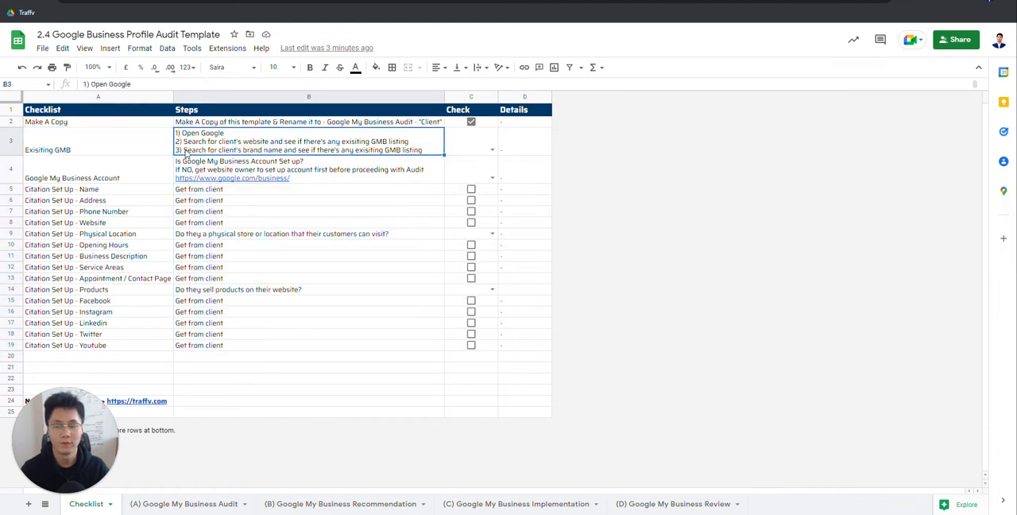
left_click(113, 157)
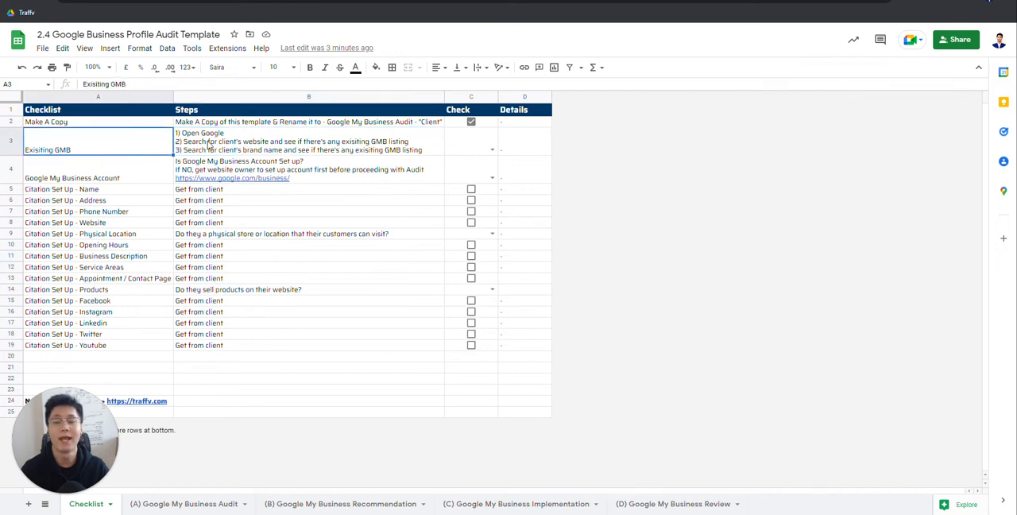
double_click(82, 141)
double_click(62, 133)
type("G")
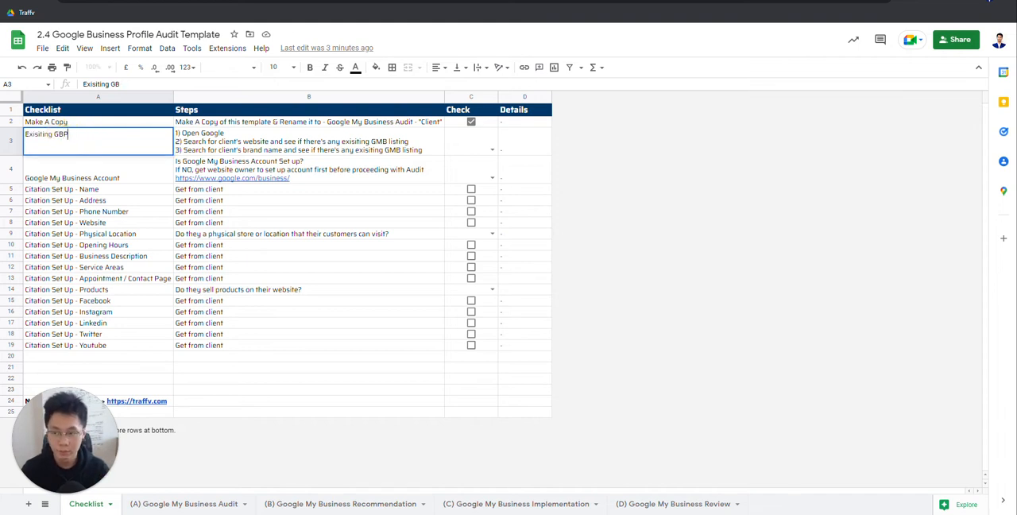
key("Escape")
left_click(255, 143)
left_click(159, 143)
left_click(254, 142)
left_click(100, 147)
left_click(295, 143)
left_click(83, 153)
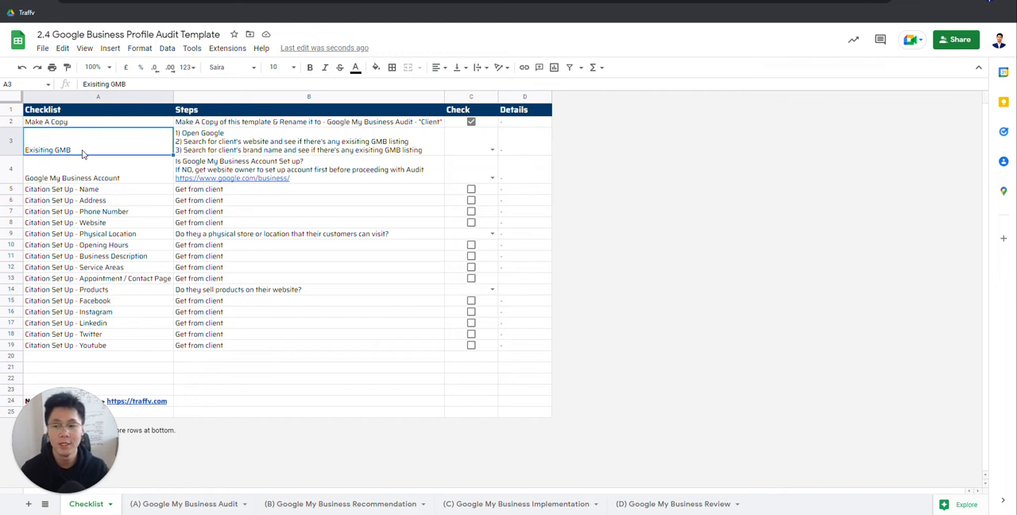
left_click(287, 144)
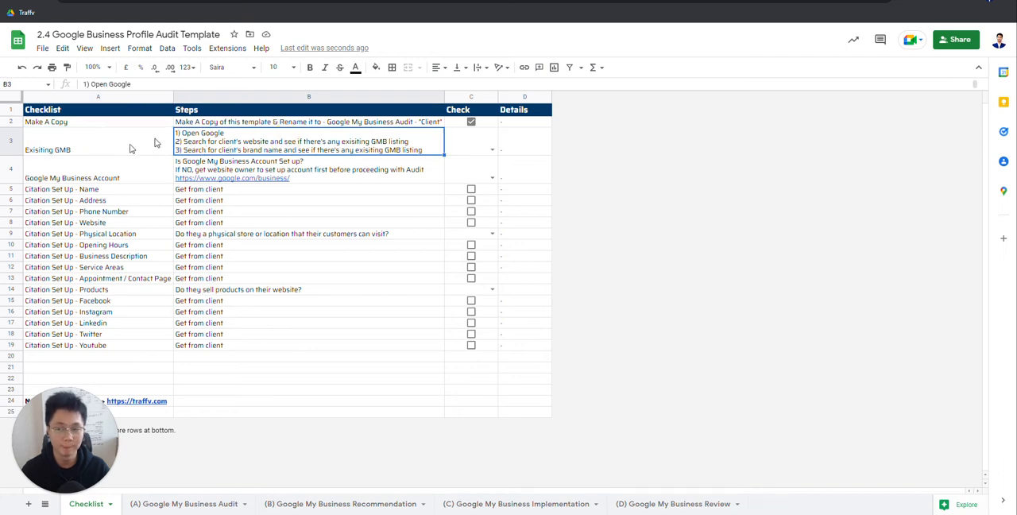
Step: Search Google for "traffv" in a new tab and examine the results for an existing business listing
key("ctrl+t")
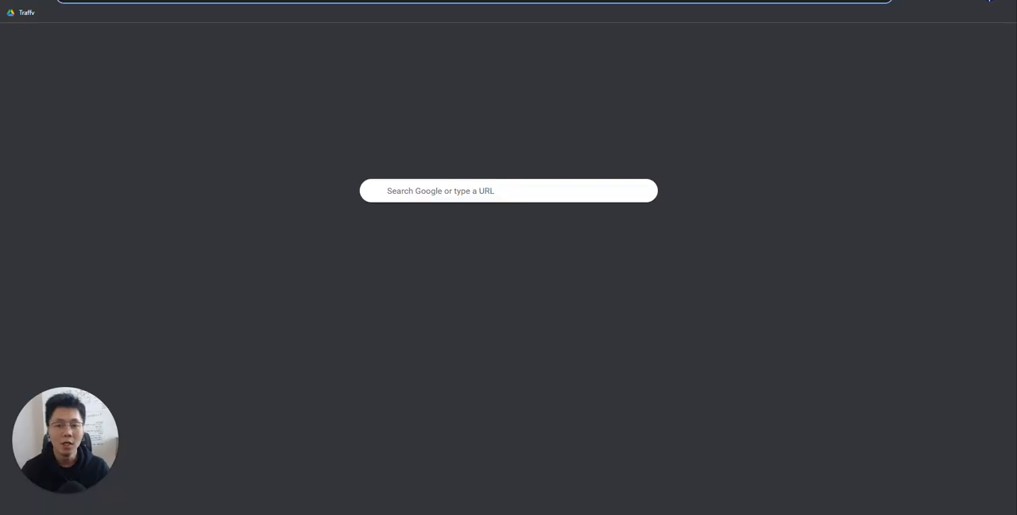
type("traffv SEO Agency")
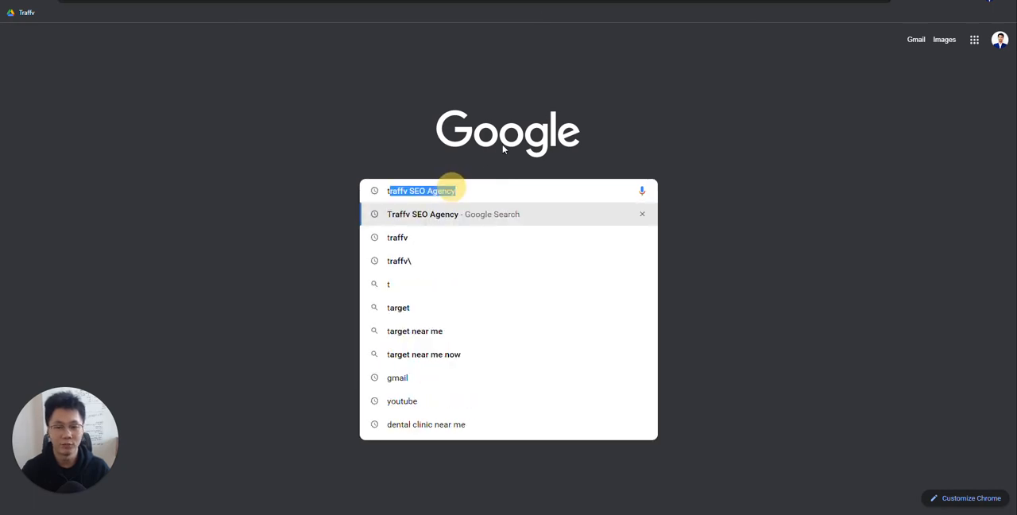
key("Return")
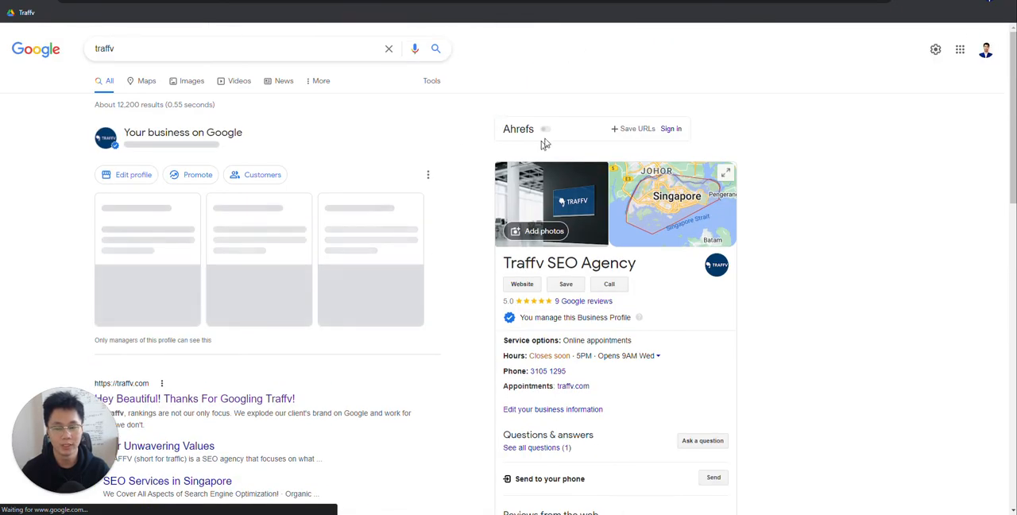
scroll(666, 279, "down", 2)
scroll(669, 278, "up", 2)
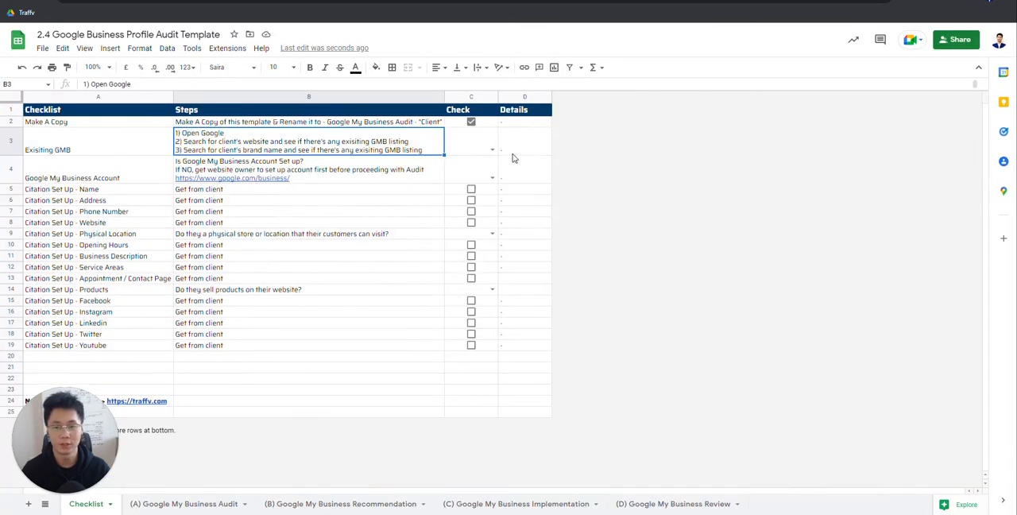
Step: Try answering the Exisiting GMB check in the original template after comparing it with the Traffv search results
left_click(491, 151)
left_click(460, 163)
left_click(492, 151)
key("Return")
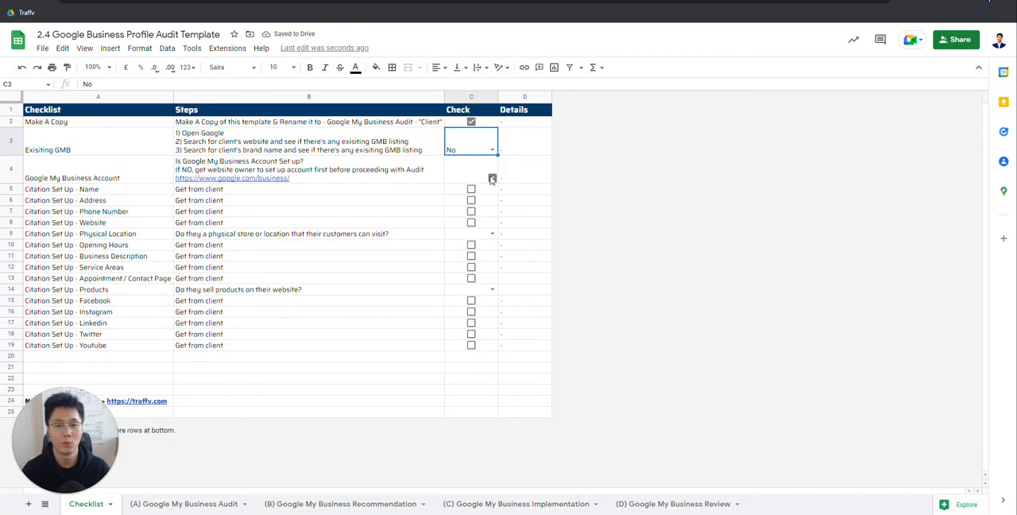
left_click(492, 150)
left_click(467, 167)
left_click(493, 154)
left_click(369, 145)
Step: Clear the Exisiting GMB answer and untick the Make A Copy item in the original template
left_click(454, 140)
key("Delete")
left_click(472, 122)
left_click(326, 123)
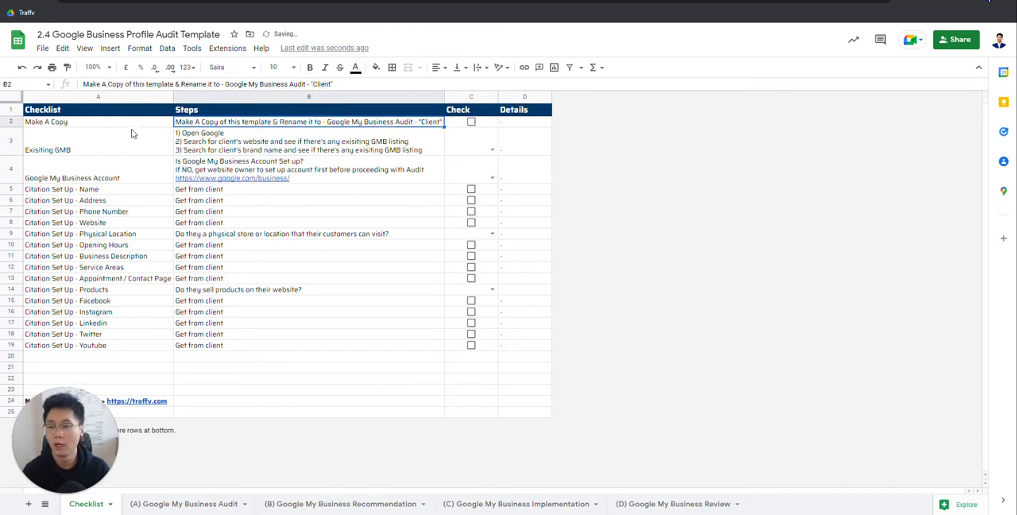
Step: Make a copy of the audit template spreadsheet, keeping the suggested name "Copy of 2.4 Google Business Profile Audit Template"
left_click(61, 48)
mouse_move(42, 48)
left_click(77, 121)
left_click(564, 357)
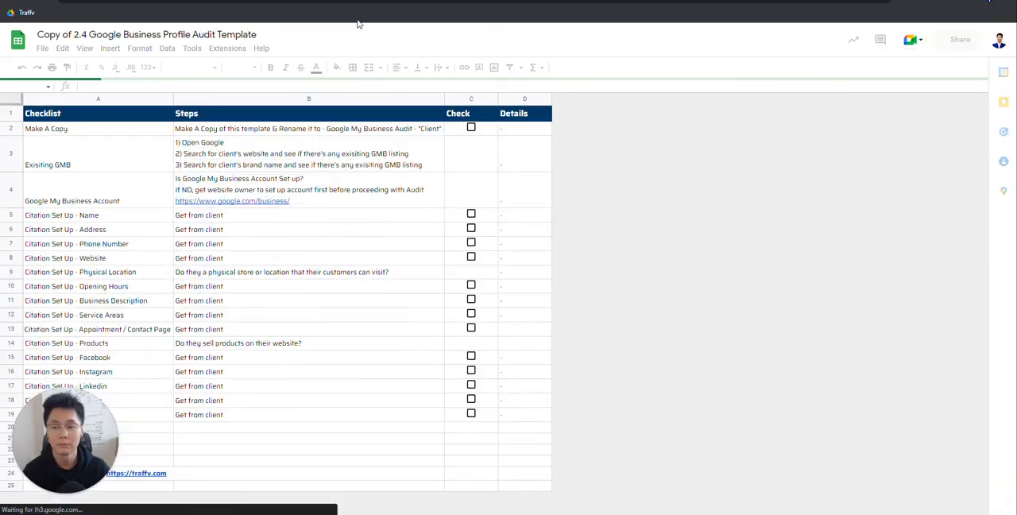
Step: In the copied checklist, tick the Make A Copy item and set the Exisiting GMB check to Yes
left_click(471, 122)
left_click(492, 149)
left_click(466, 164)
left_click(355, 139)
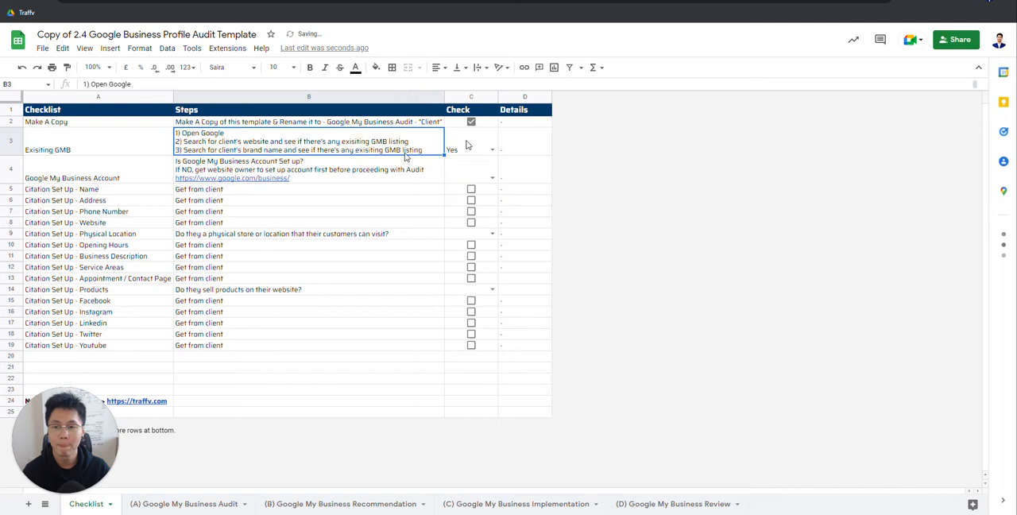
left_click(112, 173)
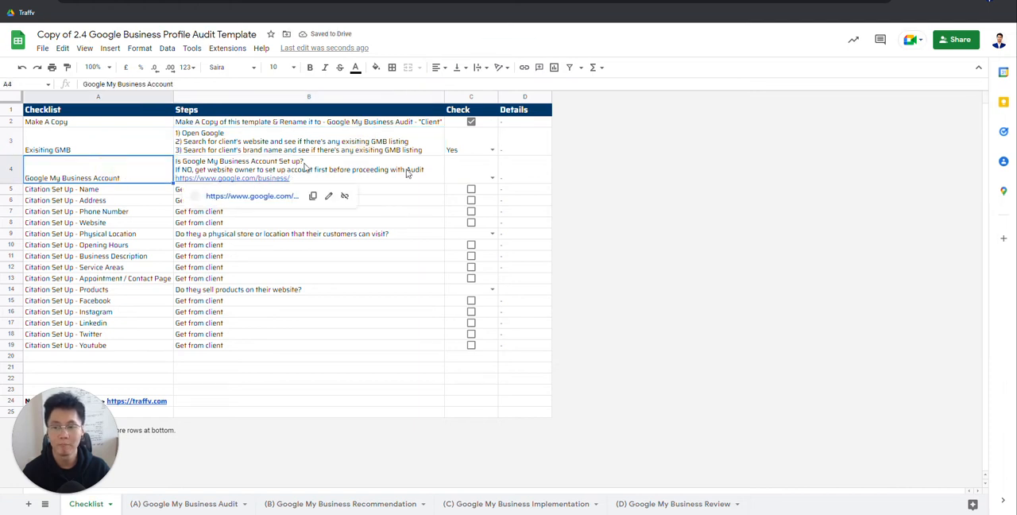
Step: Examine the Google My Business Account instructions, their google.com/business link and the neighbouring Exisiting GMB check
left_click(271, 179)
left_click(475, 164)
mouse_move(239, 178)
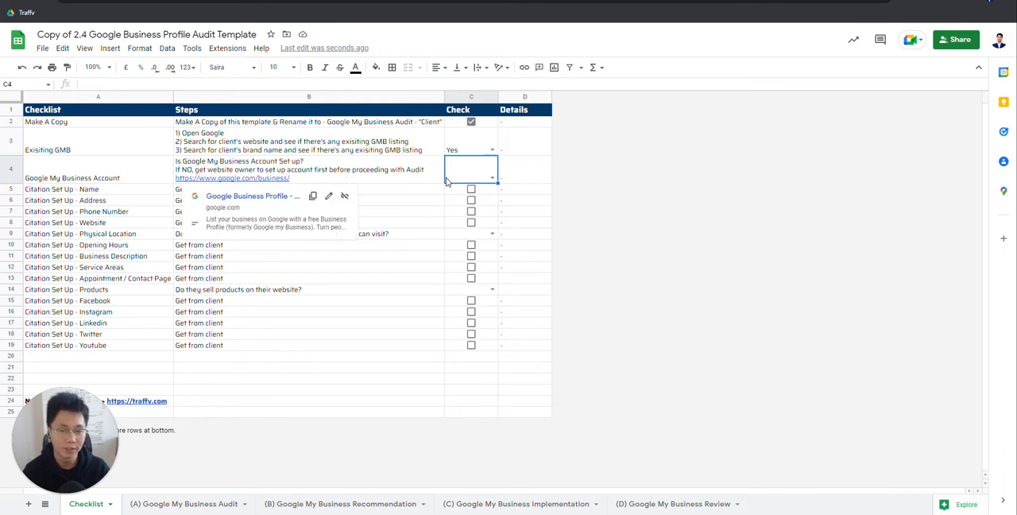
left_click(343, 144)
left_click(487, 151)
left_click(523, 147)
left_click(454, 168)
left_click(515, 175)
Step: Try answering the Google My Business Account check with No
left_click(486, 179)
left_click(487, 182)
left_click(454, 204)
left_click(487, 181)
left_click(472, 204)
left_click(488, 175)
left_click(455, 205)
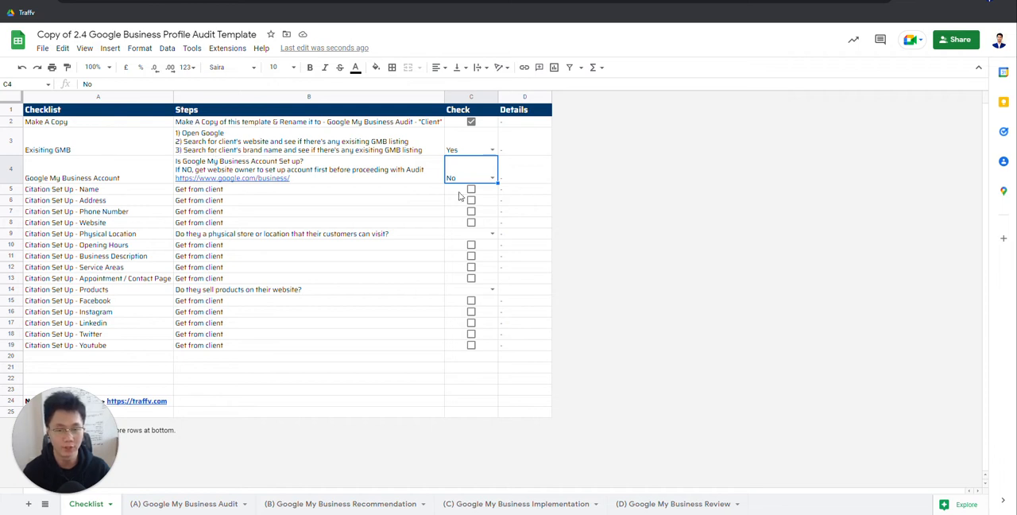
Step: Set the Google My Business Account check to Yes
left_click(521, 168)
left_click(478, 181)
left_click(493, 178)
left_click(483, 193)
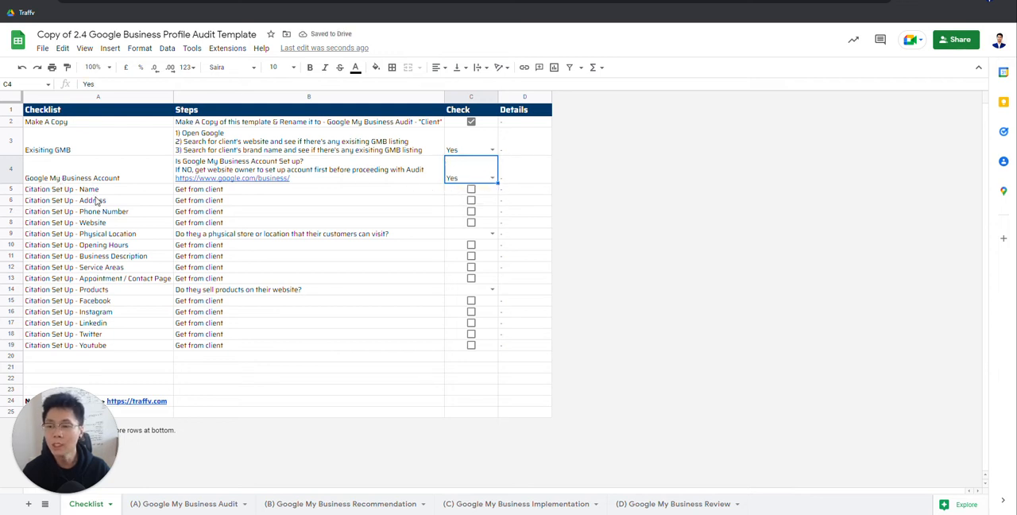
Step: Review the Citation Set Up items from Name through Youtube, focusing on Name, Address and Phone Number
left_click_drag(95, 192, 276, 368)
left_click(276, 367)
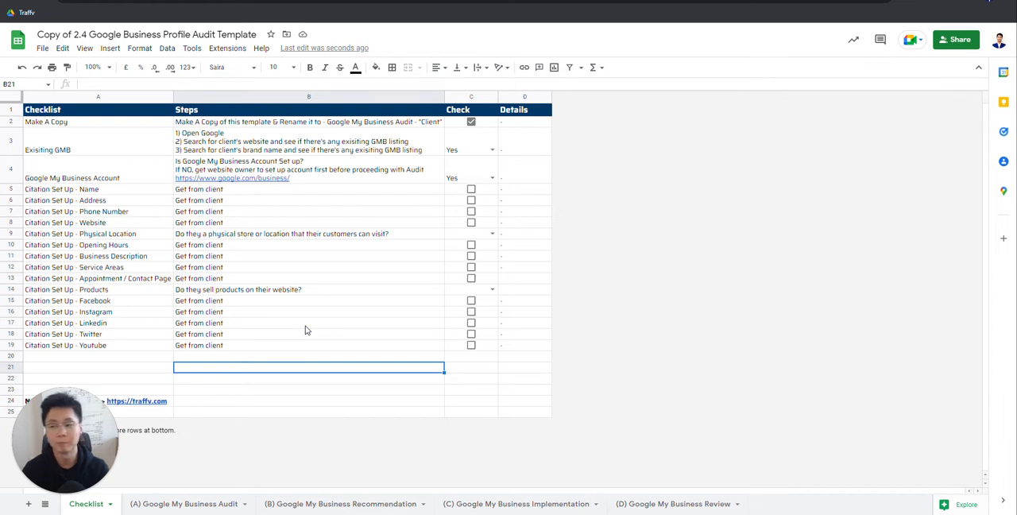
left_click(94, 192)
left_click(93, 214)
left_click_drag(104, 193, 105, 212)
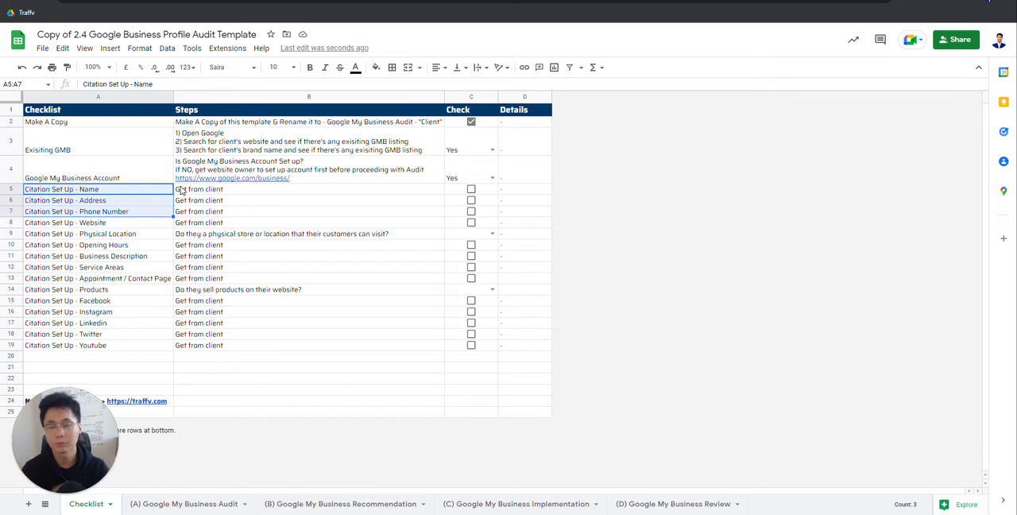
left_click(146, 190)
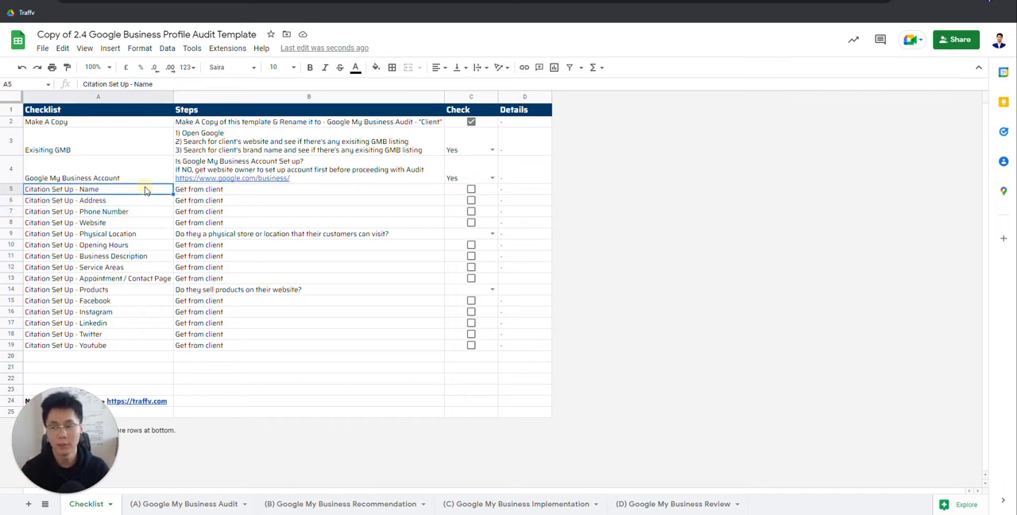
Step: Replace "Get from client" in the Citation Set Up - Name row with "Traffv SEO Agency"
left_click(209, 191)
type("Traffv")
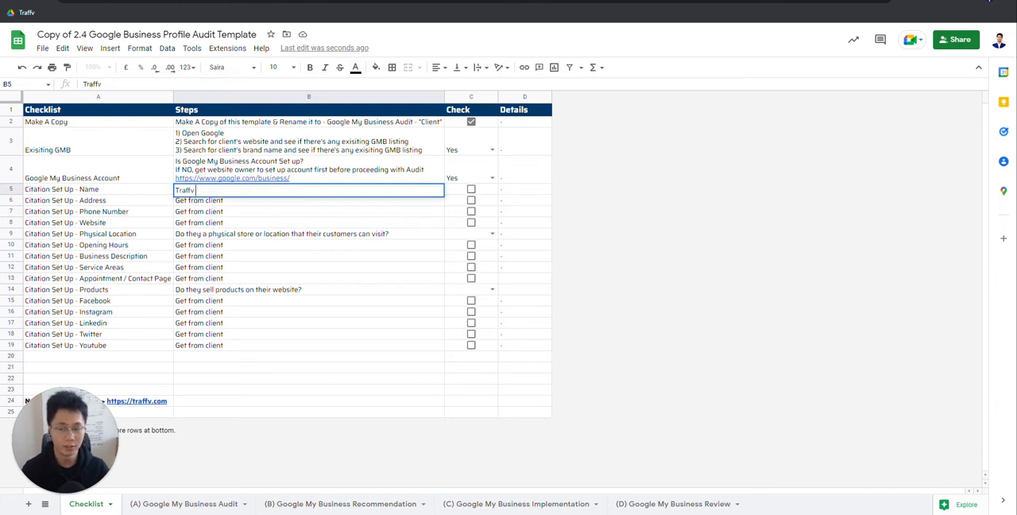
type(" SEO Ag")
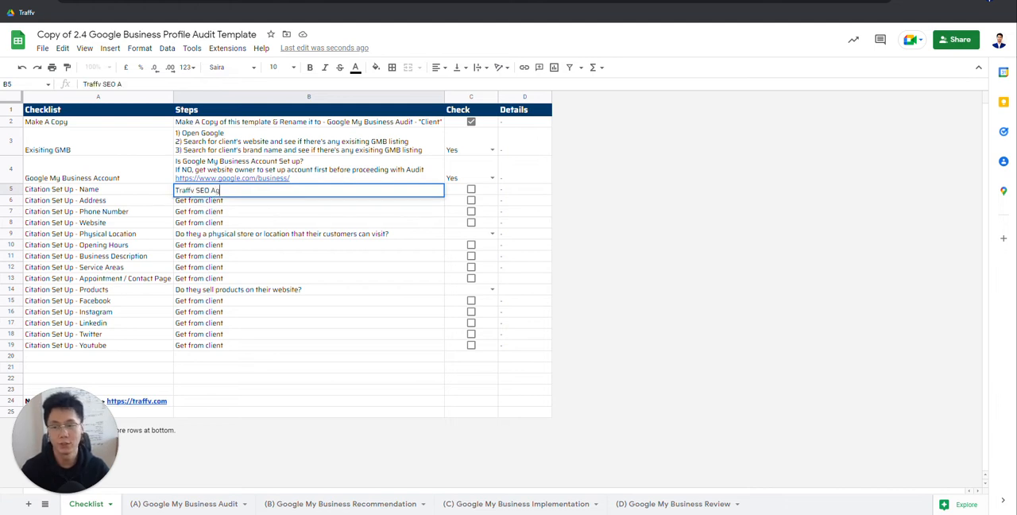
type("ency")
key("Return")
double_click(216, 193)
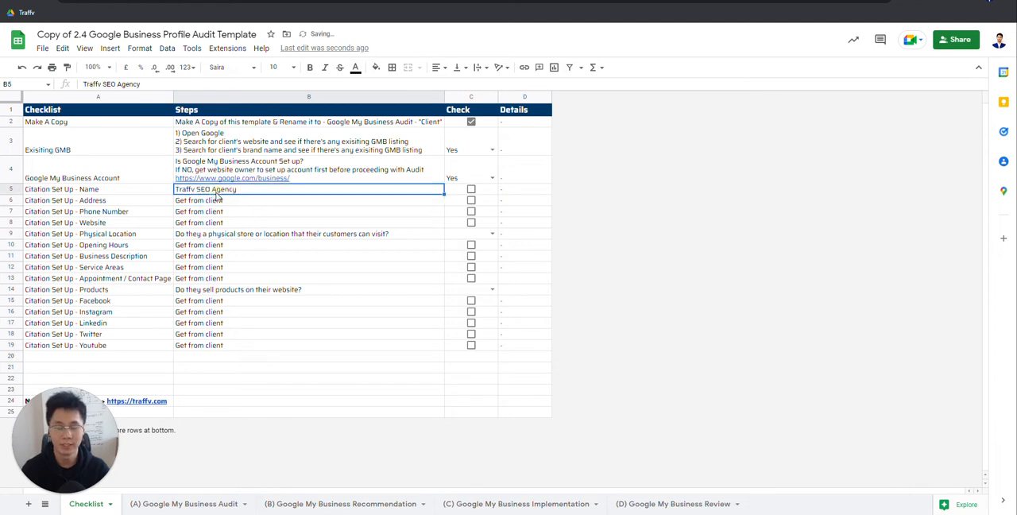
left_click(119, 191)
left_click(179, 191)
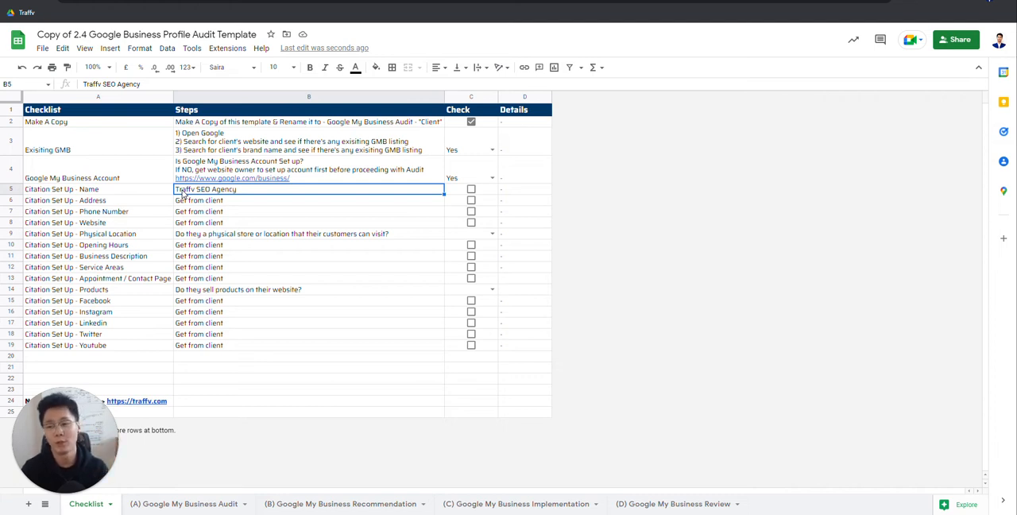
Step: Compare the Citation Set Up - Name entry with its label and the Address and Phone Number items below it
left_click(98, 191)
left_click(208, 192)
left_click(77, 189)
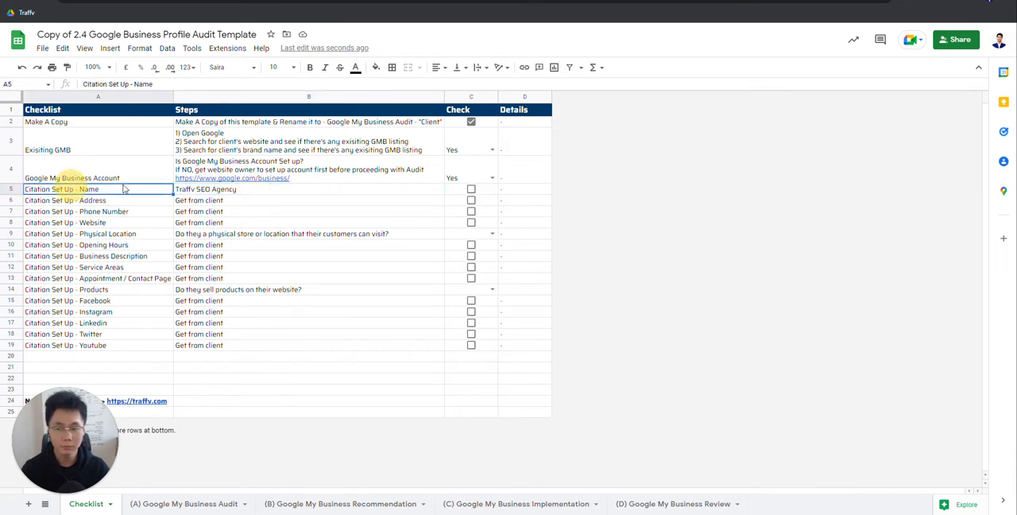
left_click(199, 190)
left_click_drag(92, 192, 89, 211)
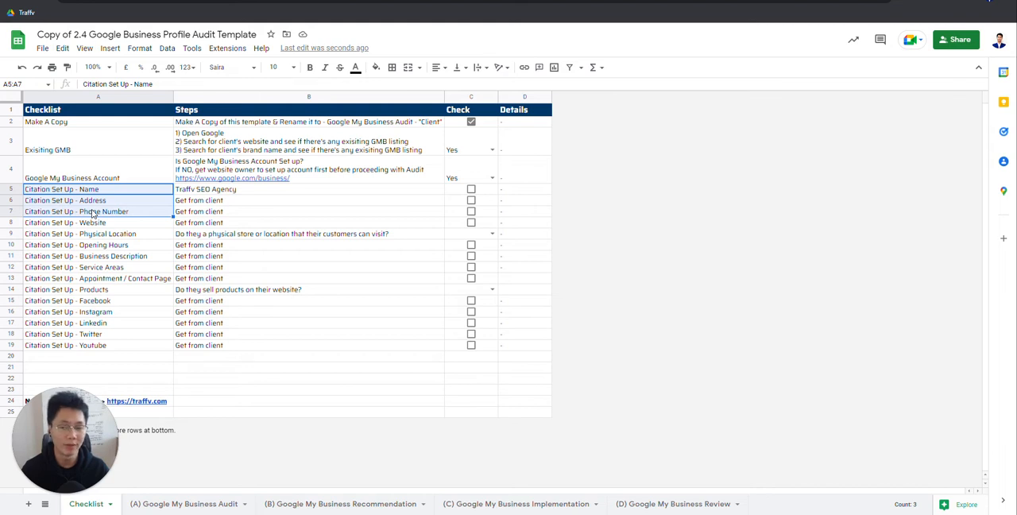
left_click(205, 190)
double_click(223, 192)
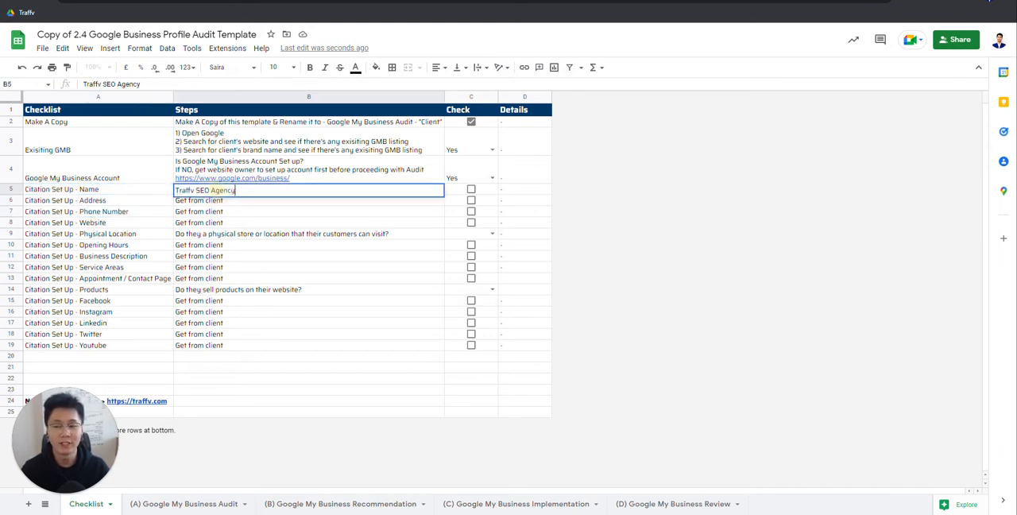
left_click(115, 194)
left_click(220, 191)
left_click(119, 191)
left_click(218, 191)
left_click(121, 196)
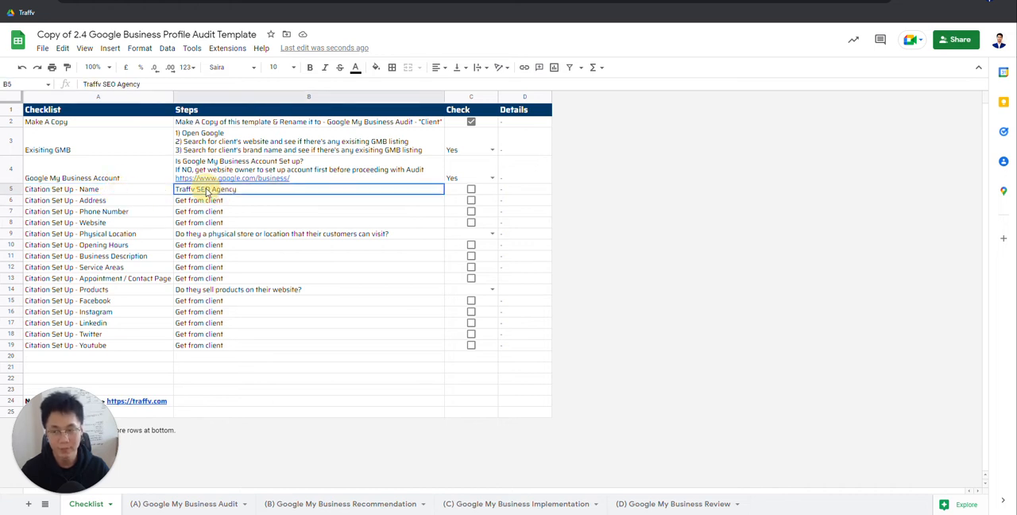
left_click(119, 176)
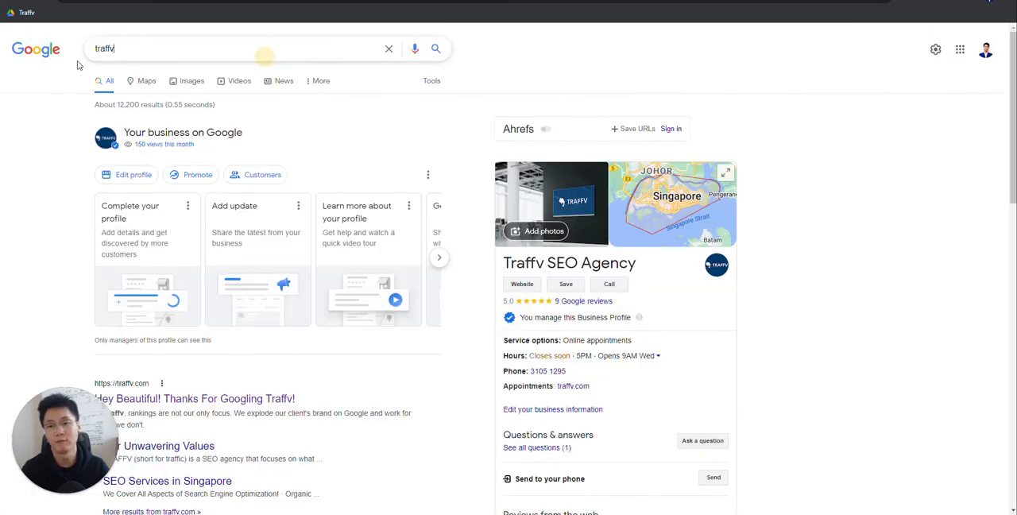
Step: Switch to the Google search page, search for "local singapore directly" and look over the results
left_click_drag(263, 55, 80, 65)
left_click_drag(179, 44, 78, 60)
left_click_drag(174, 50, 3, 89)
type("local singapore direct")
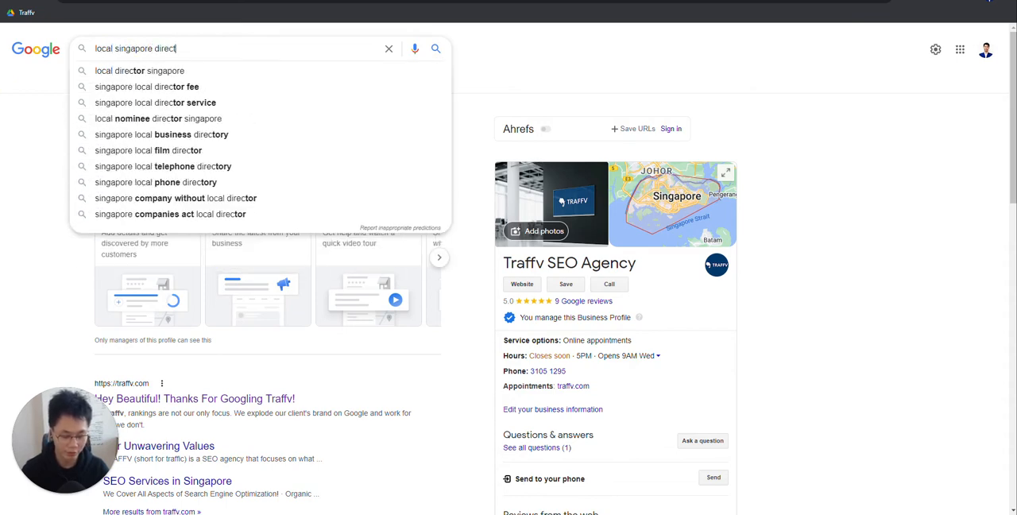
type("ly")
key("Return")
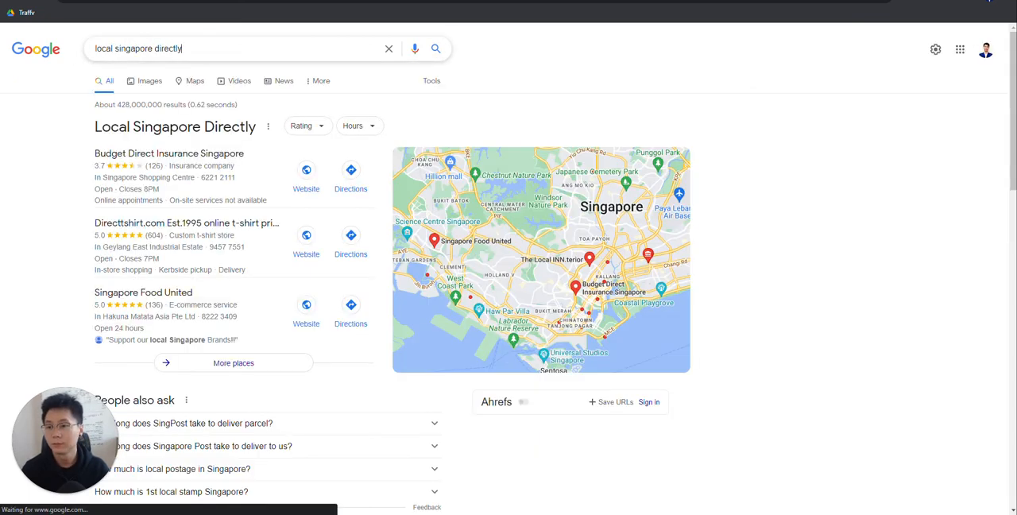
left_click(588, 77)
scroll(484, 159, "down", 4)
scroll(483, 159, "up", 4)
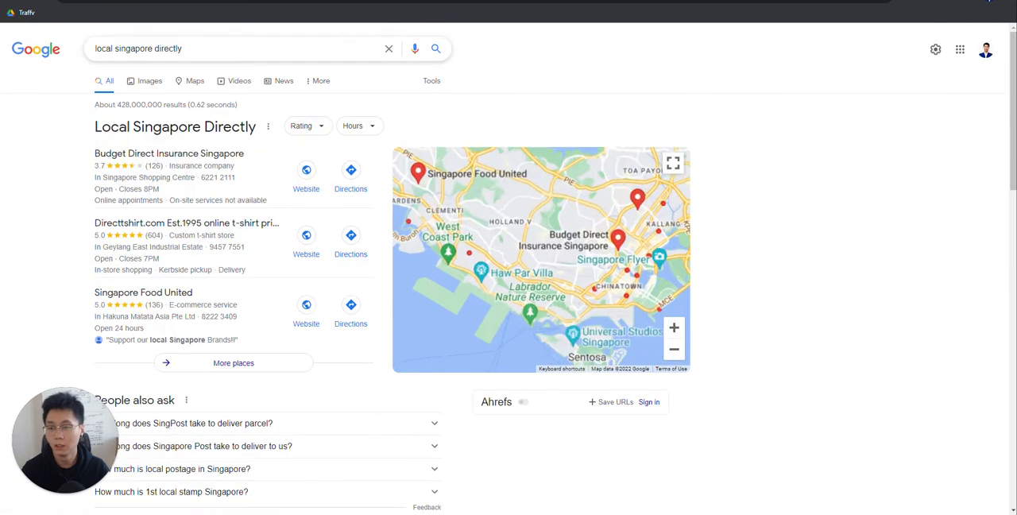
Step: Correct the Google search to "local singapore directory" and open the Yellow Pages result in a new tab
double_click(199, 48)
type("directory")
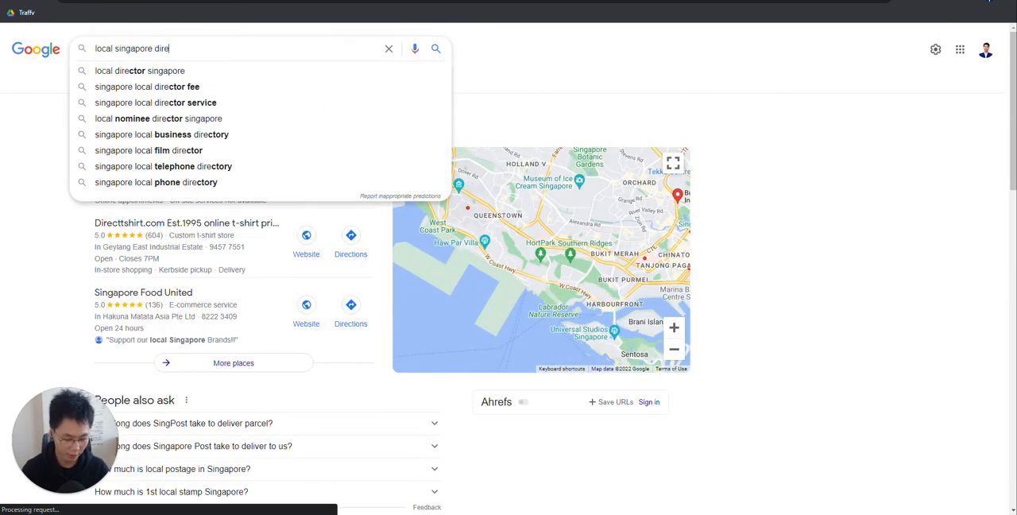
key("Return")
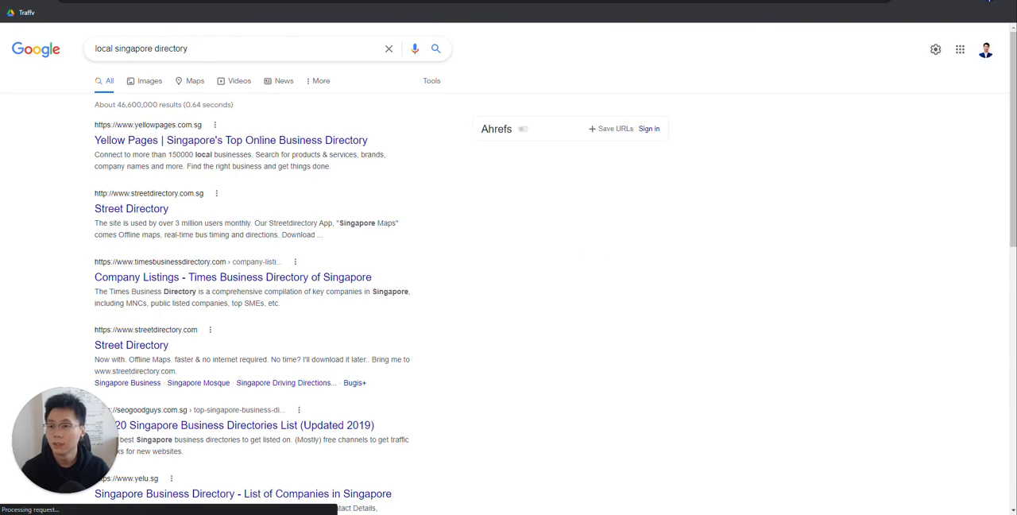
right_click(186, 147)
left_click(192, 156)
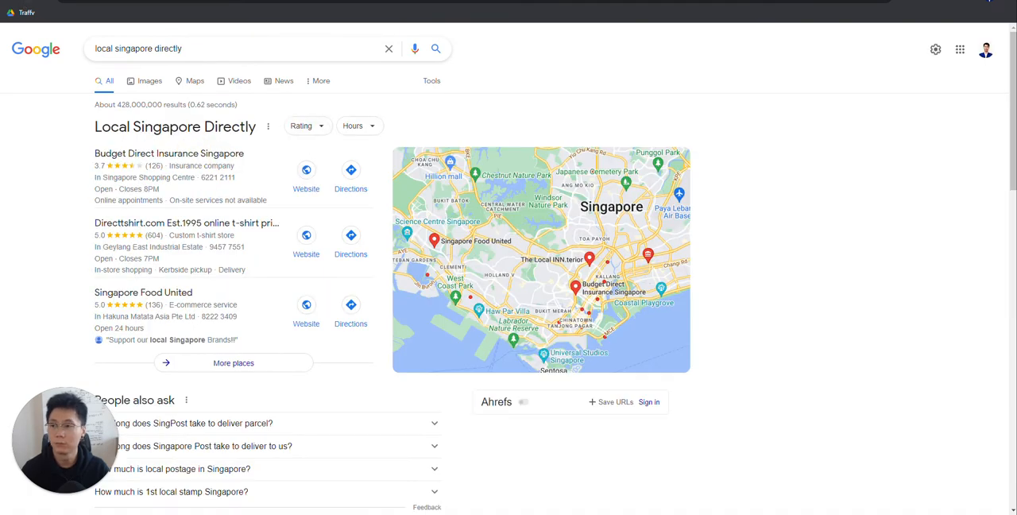
Step: Return to the copied audit spreadsheet and open the Citation Set Up - Name entry for editing
left_click(28, 1)
left_click(210, 147)
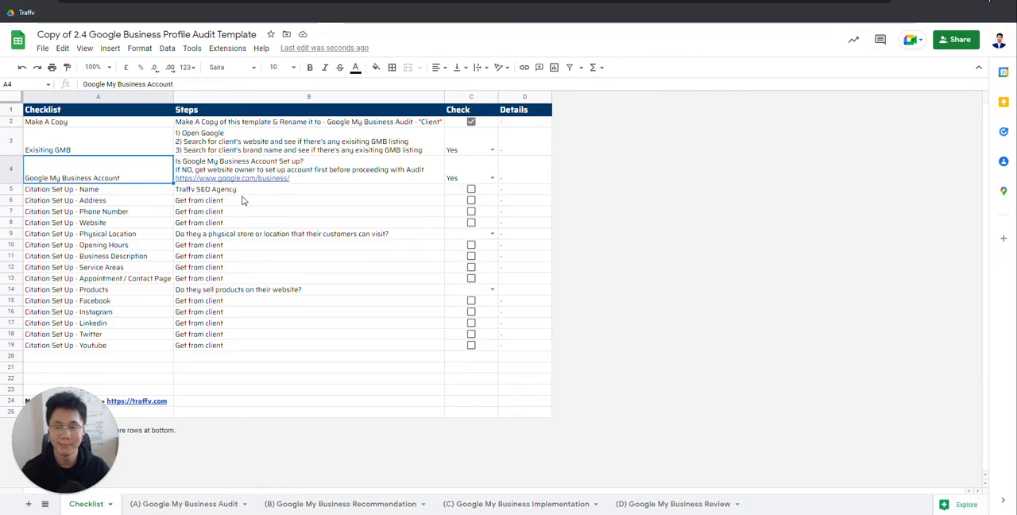
left_click(238, 195)
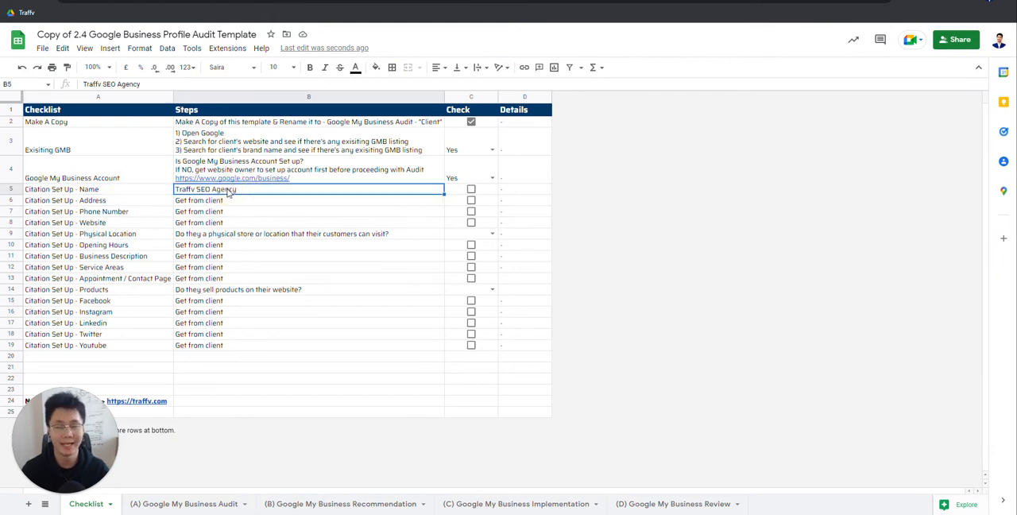
double_click(228, 191)
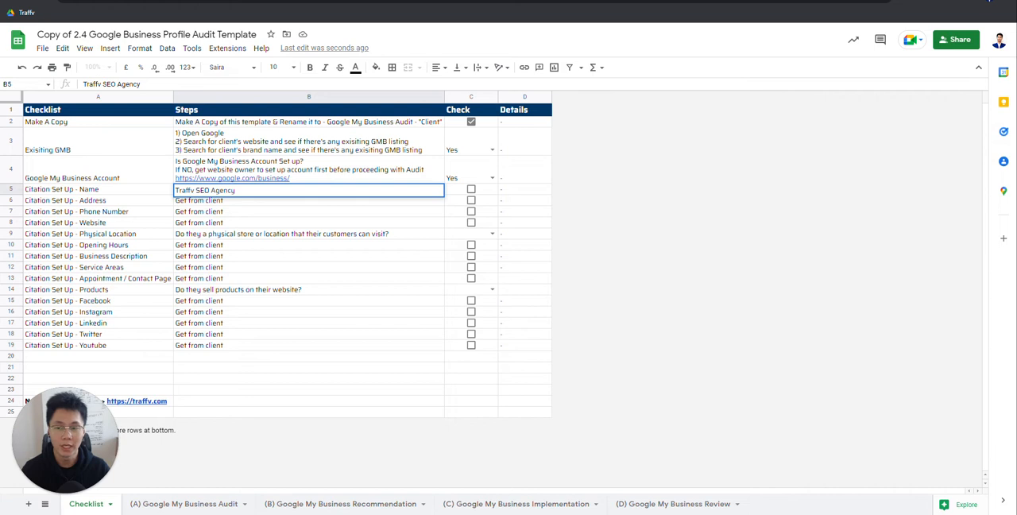
left_click_drag(236, 191, 117, 201)
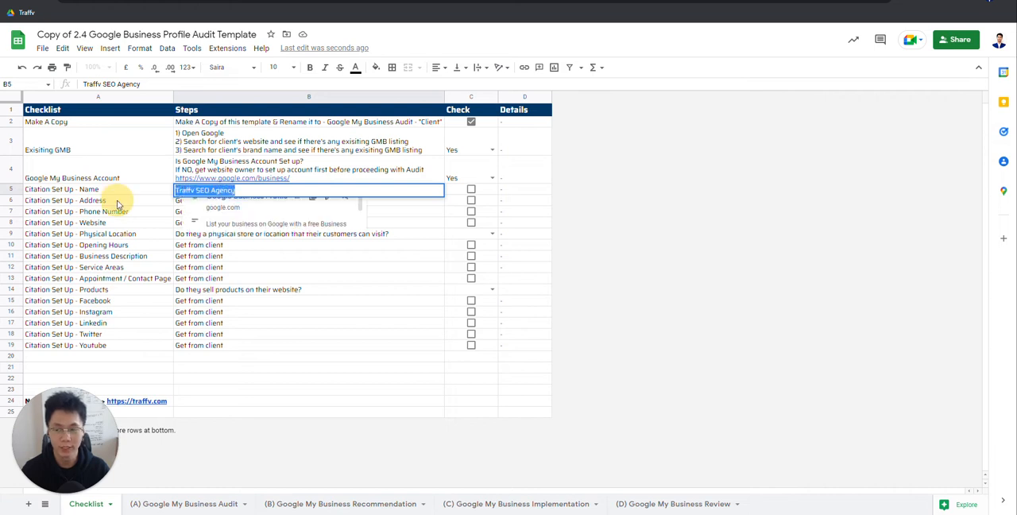
left_click_drag(253, 192, 67, 190)
left_click(258, 194)
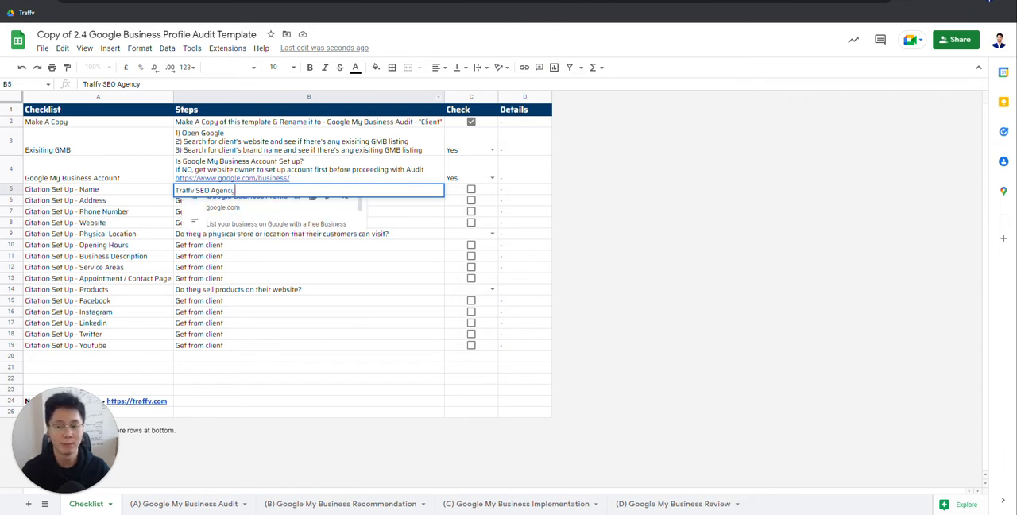
Step: Try shortening the Name entry to "Traffv" and restore "SEO Agency" after it
left_click_drag(199, 193, 329, 198)
key("BackSpace")
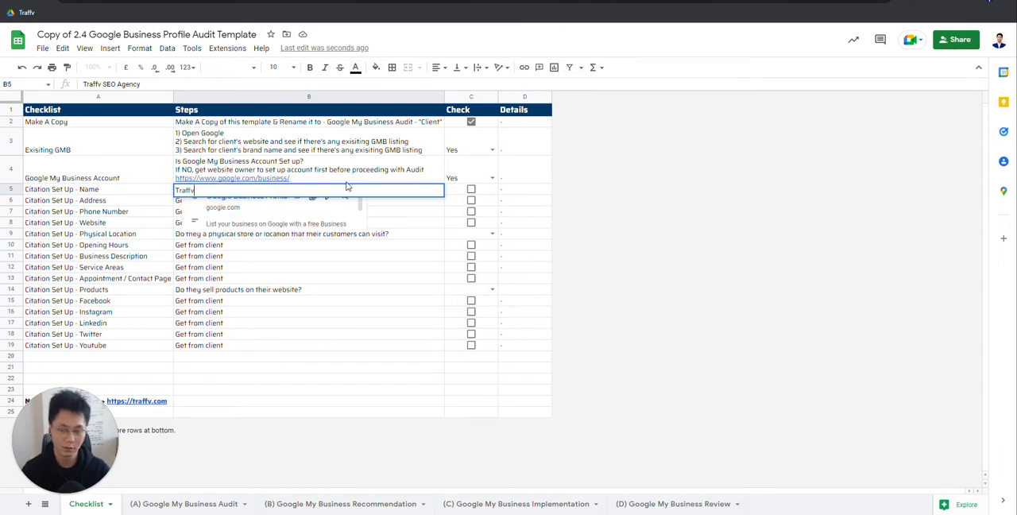
type("SEO Agency")
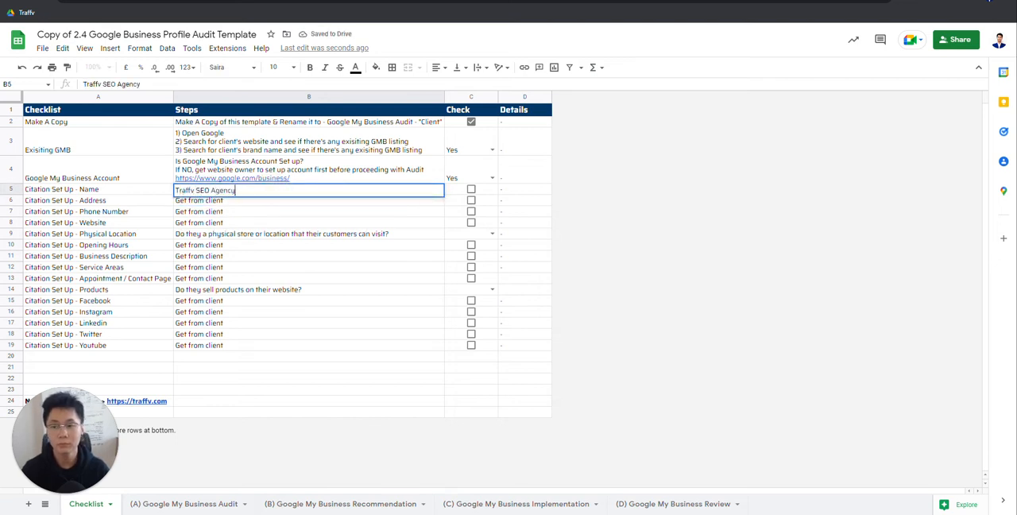
left_click(129, 189)
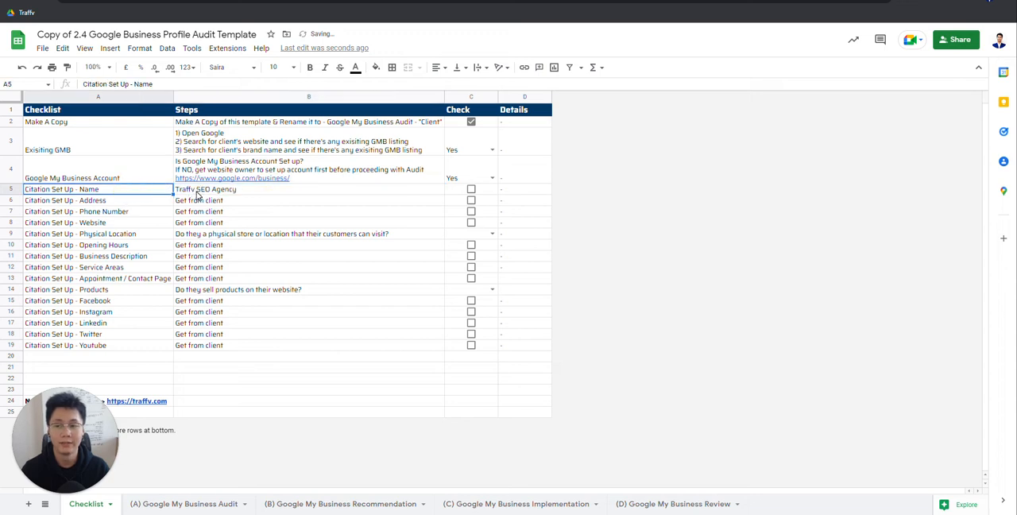
Step: Examine the Name and Address rows of the Citation Set Up list, checking each label against its Steps entry
left_click(197, 191)
left_click(119, 189)
left_click(94, 200)
left_click(191, 191)
left_click(131, 200)
left_click(268, 210)
left_click(191, 203)
left_click(154, 203)
left_click(181, 203)
left_click(139, 202)
left_click(219, 201)
double_click(213, 193)
left_click(105, 191)
Step: Try adding "Pte Ltd" to the Name entry, and cut the entry down to "Traffv SEO"
double_click(228, 194)
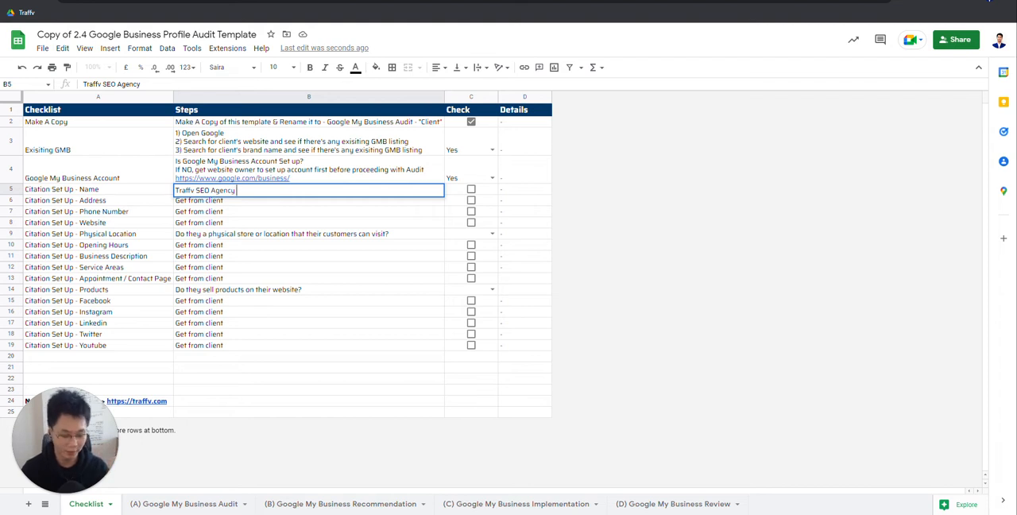
type("Pte Ltd")
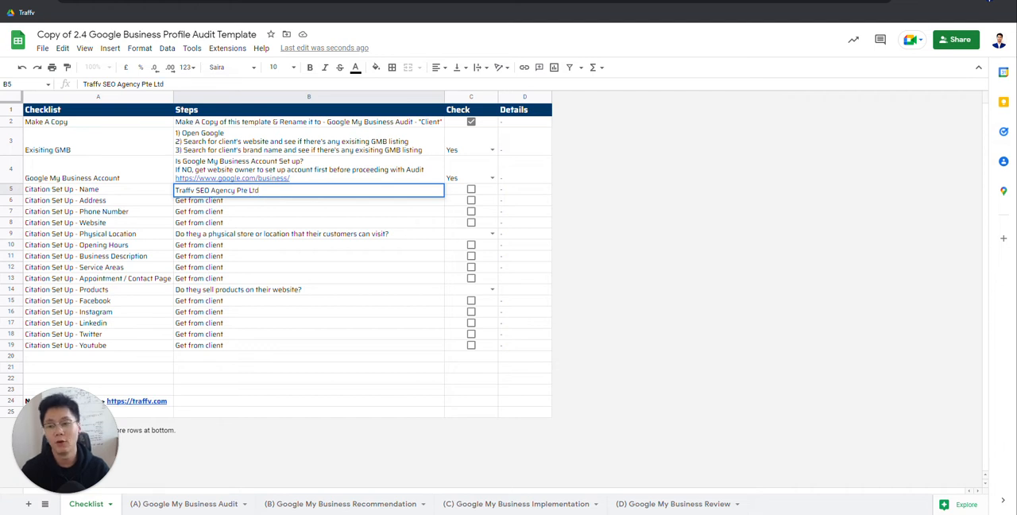
left_click_drag(273, 191, 212, 205)
key("BackSpace")
key("Return")
left_click(227, 190)
Step: Review the shortened business name in the Name row alongside the Address item below it
left_click_drag(76, 191, 292, 201)
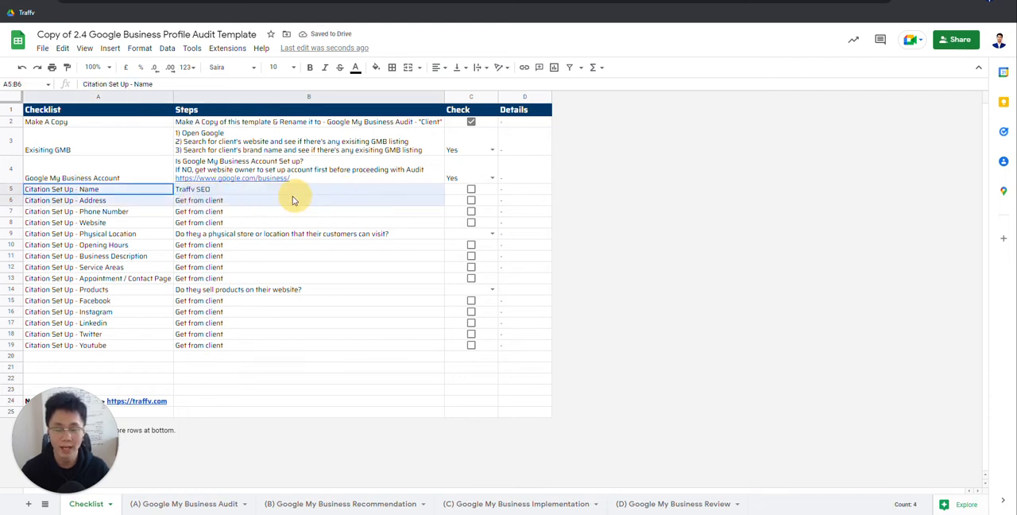
left_click(395, 194)
left_click(132, 194)
left_click(210, 193)
left_click(138, 201)
left_click(216, 200)
left_click(153, 192)
left_click(240, 193)
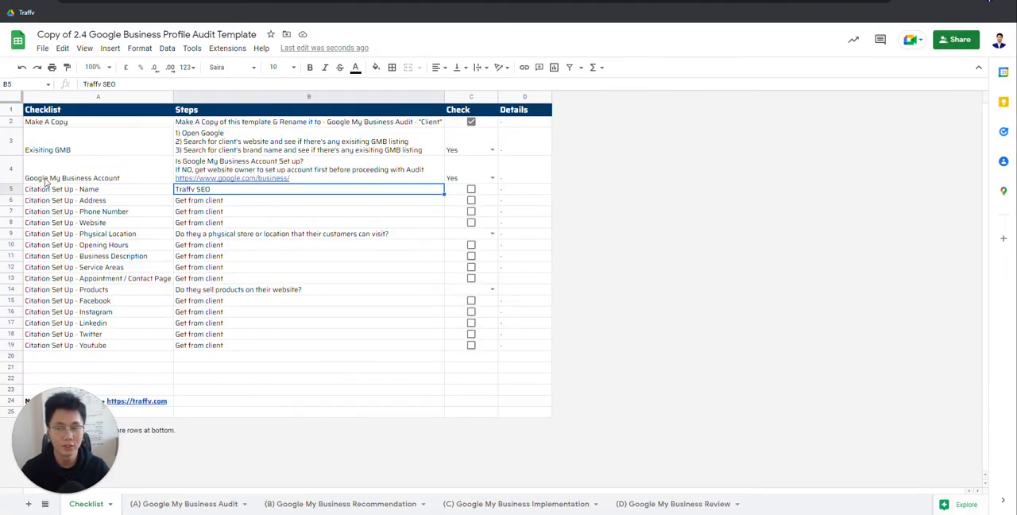
left_click(147, 191)
left_click(227, 191)
left_click(158, 191)
left_click(247, 189)
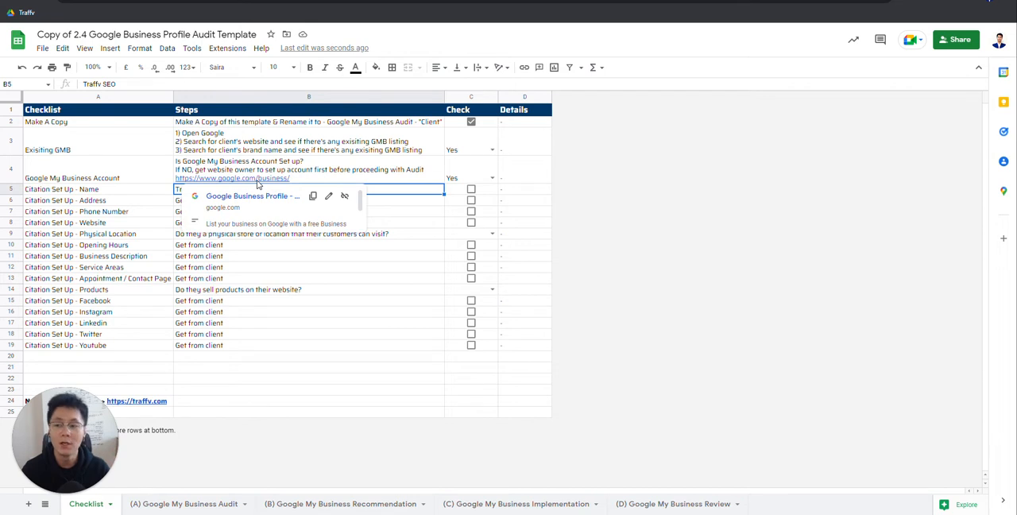
left_click(111, 192)
Step: Fill in the Address entry with the business's street address, unit number and postal code
left_click(154, 200)
left_click(222, 201)
left_click(150, 200)
left_click(225, 203)
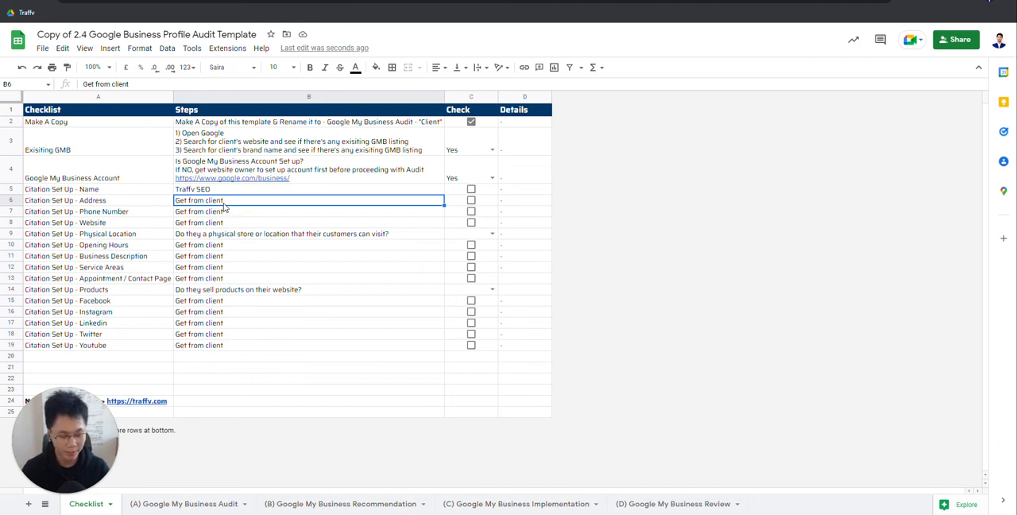
type("123")
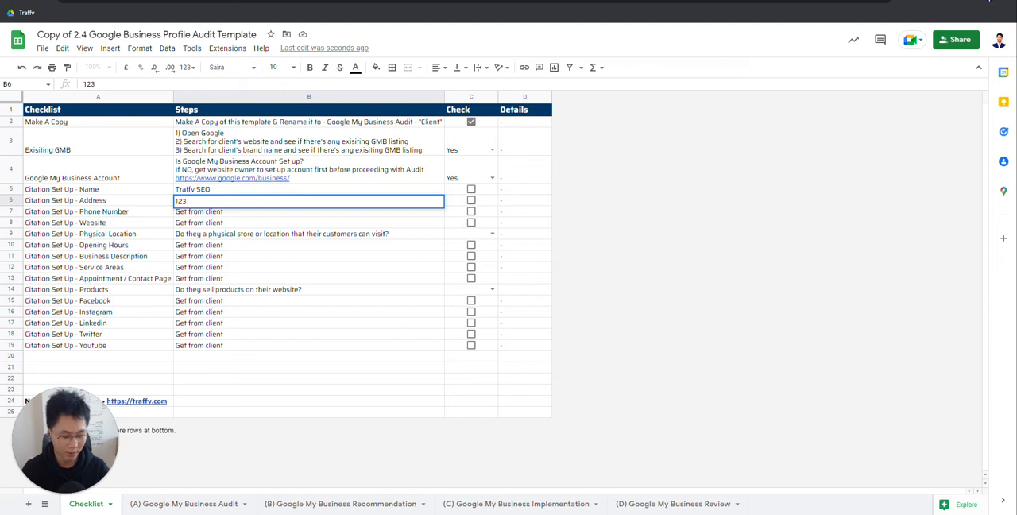
type(" loyang road #03-22")
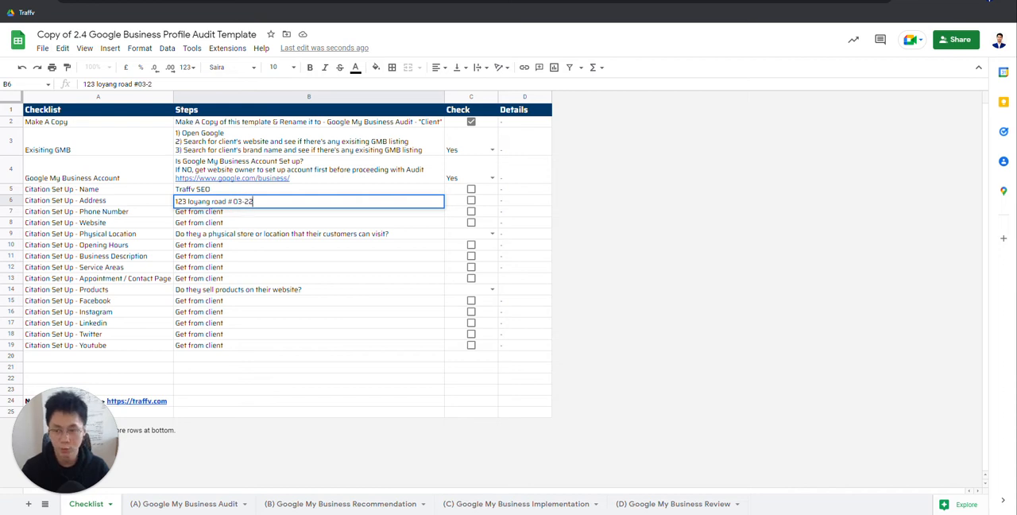
type(" S000000")
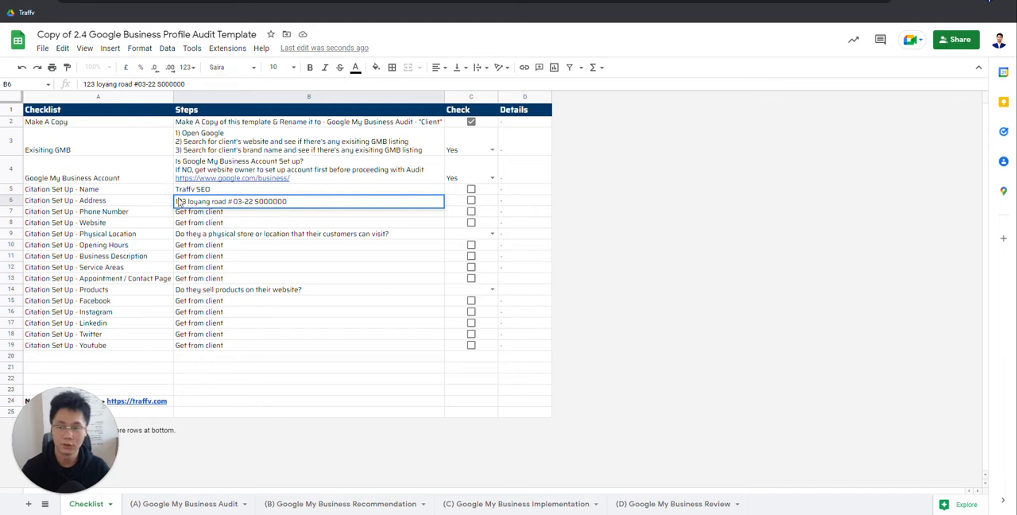
Step: Review the Address entry, checking its label against the full text and the street wording
left_click(134, 199)
left_click(228, 204)
double_click(308, 205)
left_click(115, 199)
double_click(271, 201)
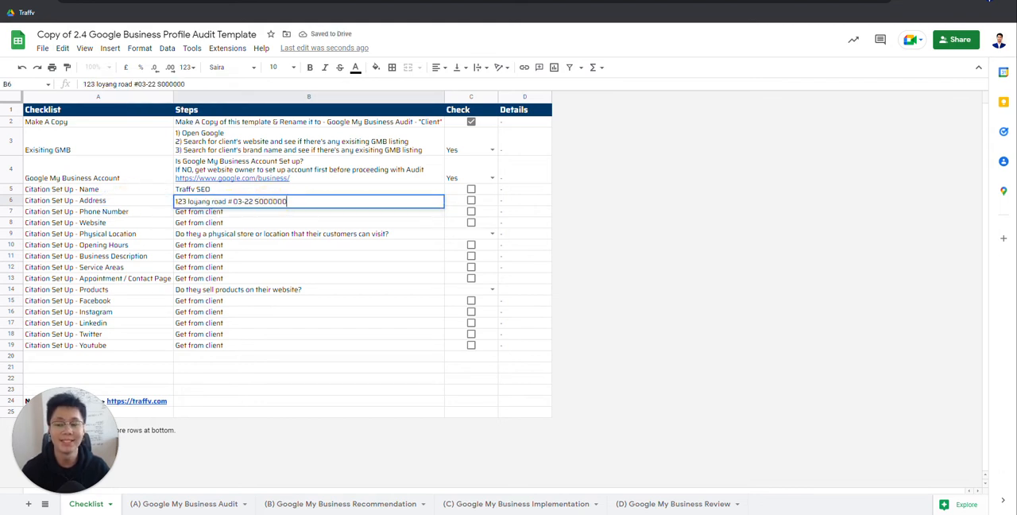
left_click_drag(287, 201, 146, 204)
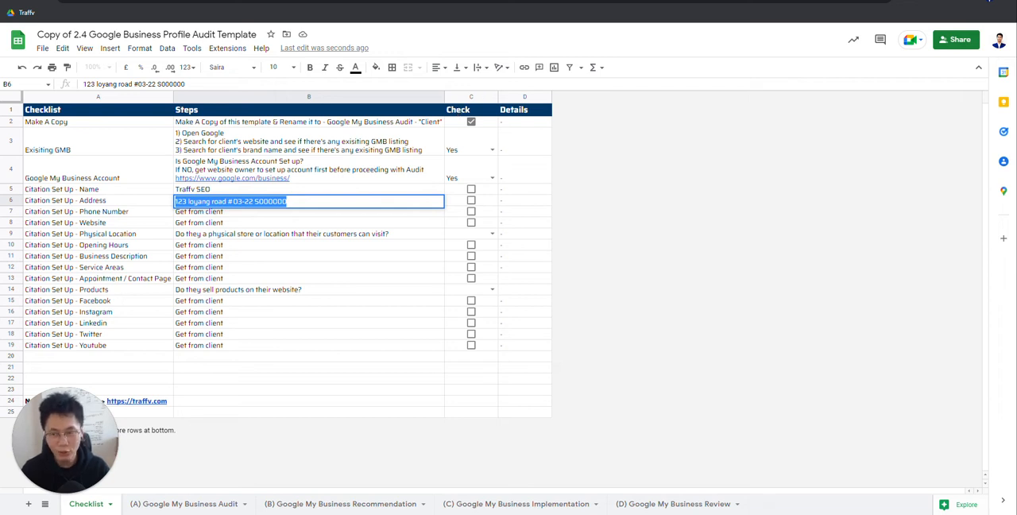
double_click(221, 201)
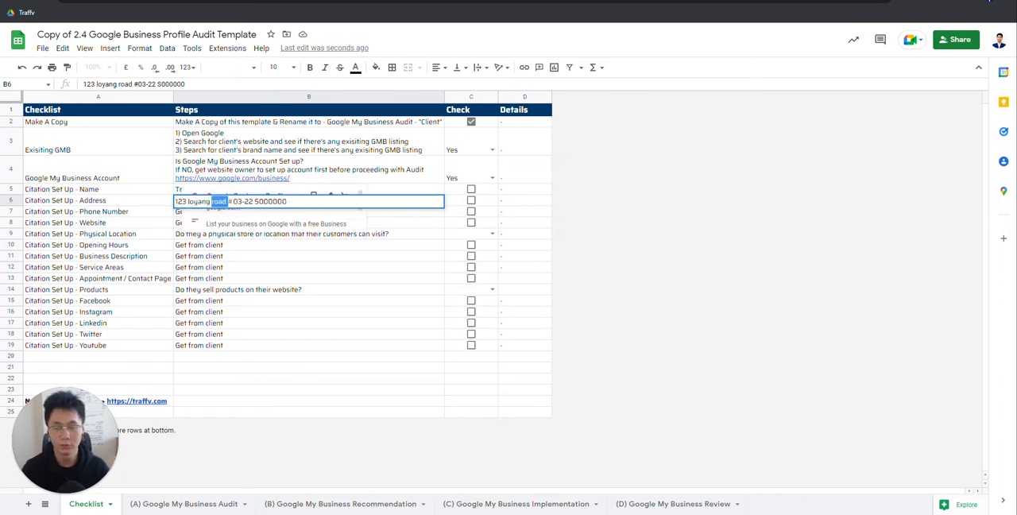
Step: Try adding a second version of the address after a comma, with the house number after the road name and no postal code
left_click_drag(296, 202, 129, 201)
key("ctrl+c")
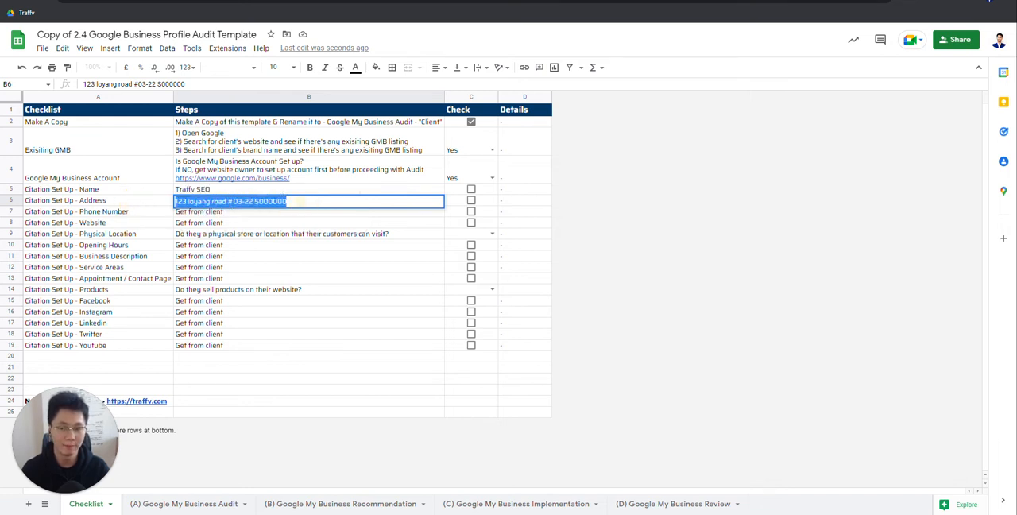
left_click(300, 202)
key("ctrl+v")
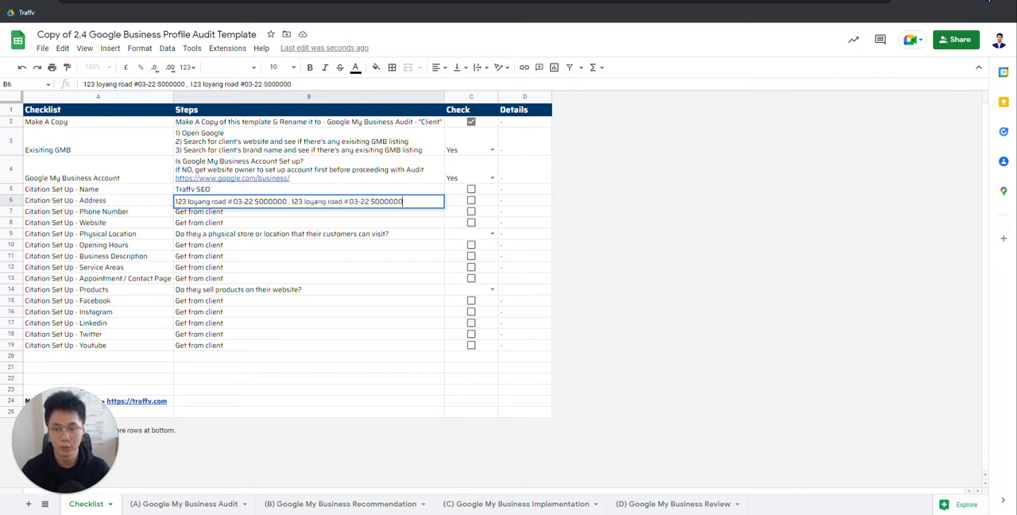
double_click(298, 201)
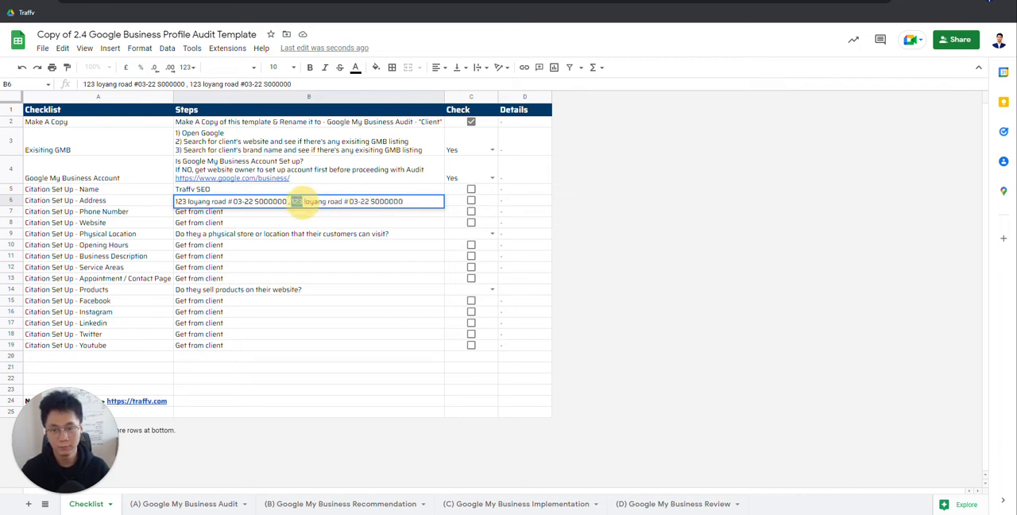
key("BackSpace")
left_click(332, 201)
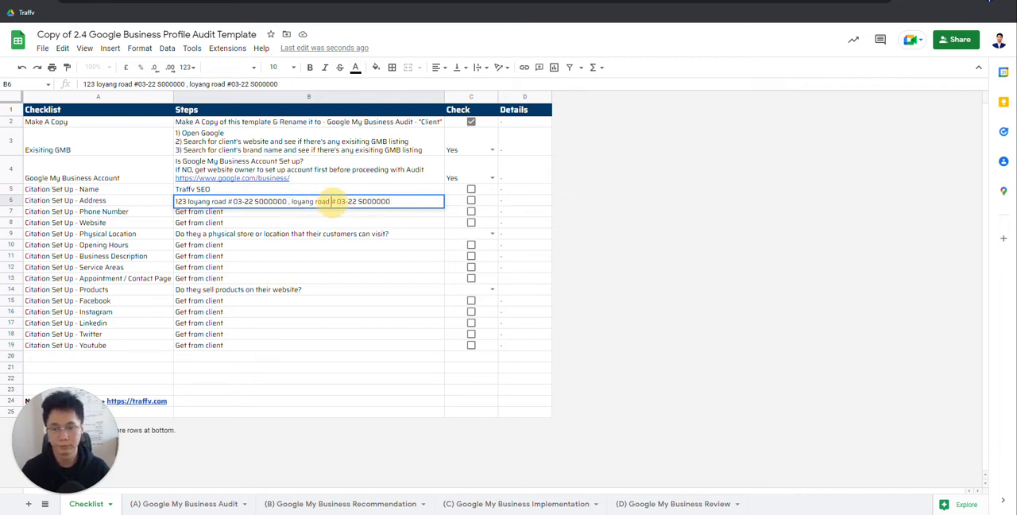
type("123")
left_click_drag(368, 201, 404, 201)
key("BackSpace")
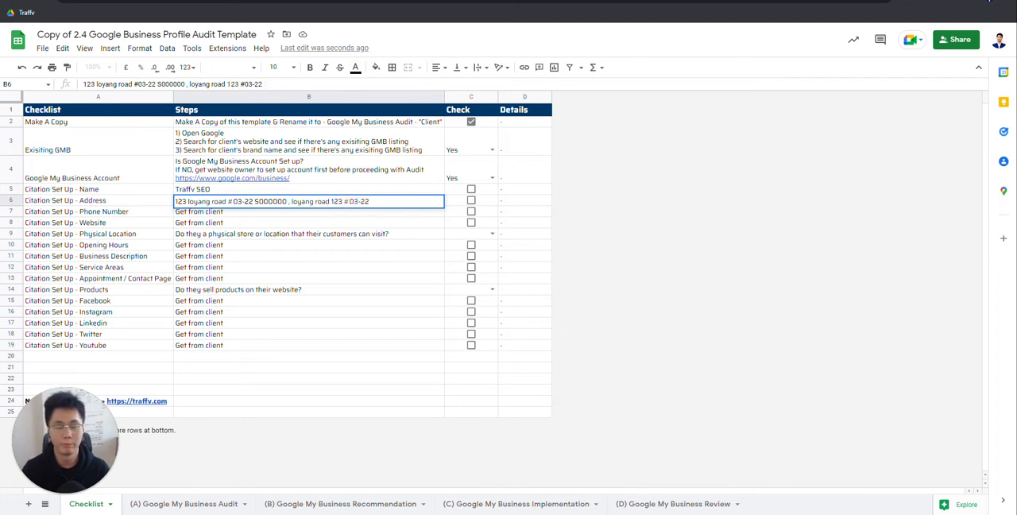
Step: Compare the two versions in the Address entry and remove the reordered second one with its comma
left_click(376, 214)
left_click(352, 205)
double_click(352, 205)
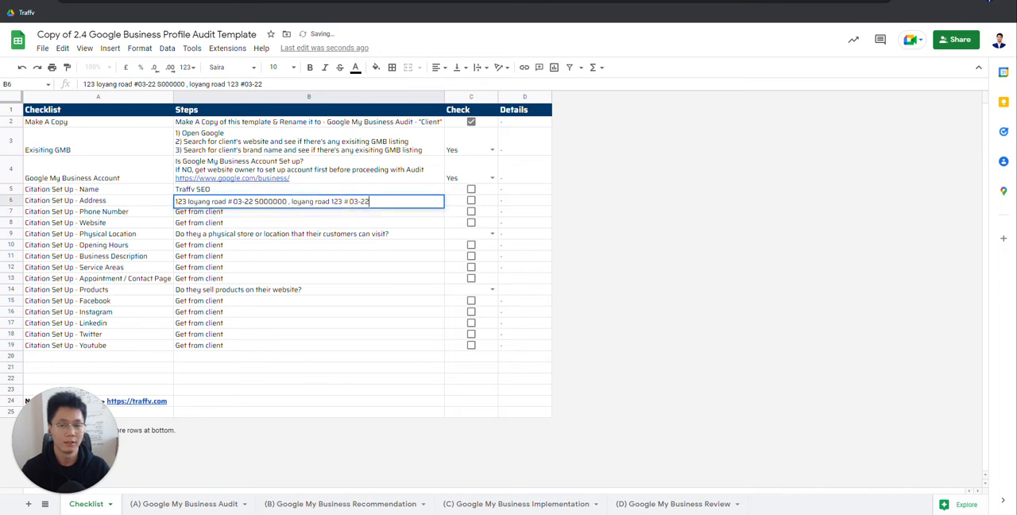
left_click_drag(290, 201, 378, 203)
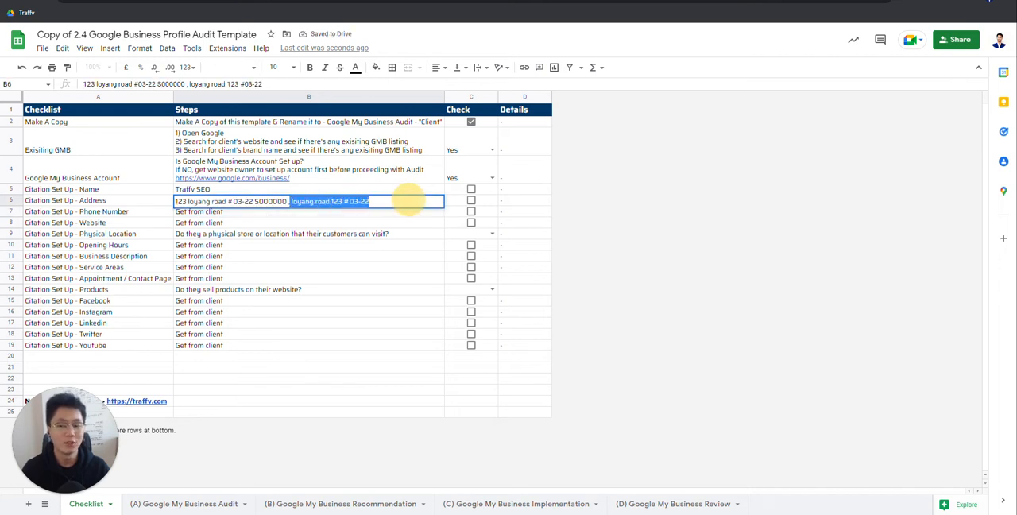
left_click(284, 201)
left_click_drag(283, 201, 253, 201)
left_click(188, 201)
left_click_drag(377, 202, 288, 212)
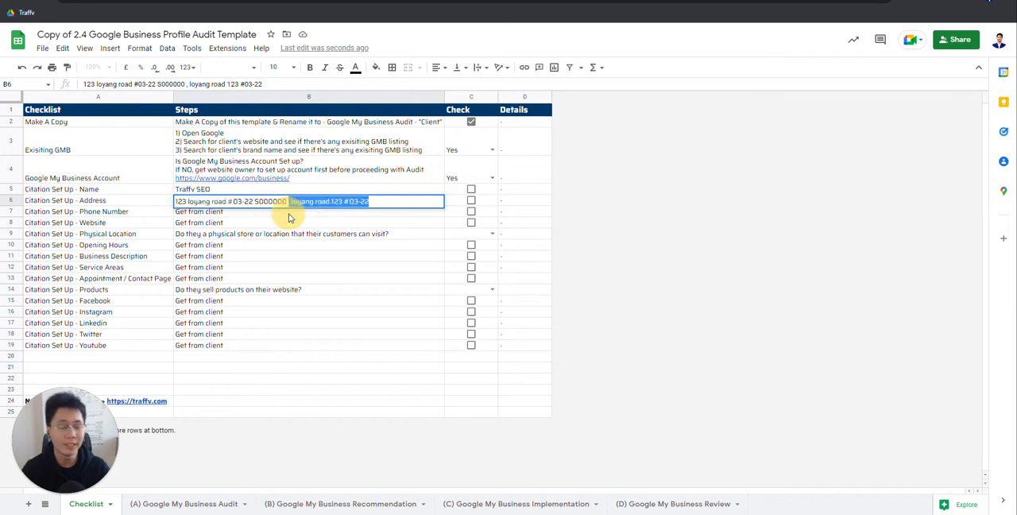
key("BackSpace")
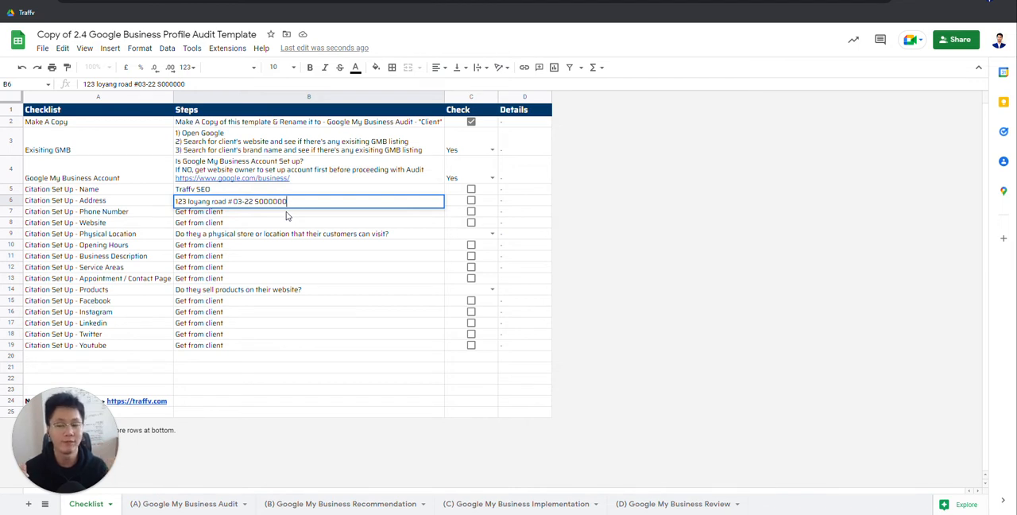
Step: Replace the Phone Number entry with the business's phone number, including the country code and a space
left_click(230, 192)
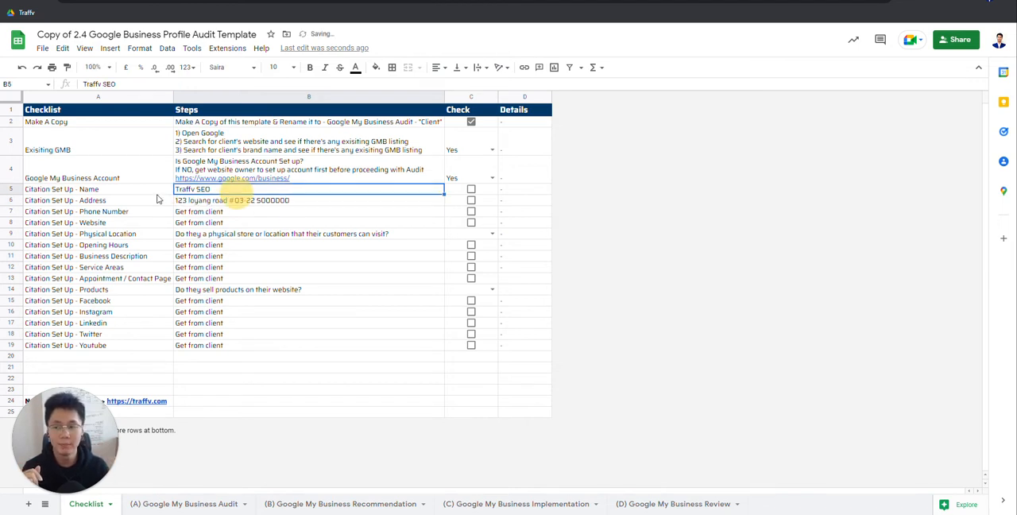
left_click(131, 200)
left_click(235, 213)
double_click(232, 215)
left_click_drag(232, 216, 145, 222)
key("BackSpace")
type("+65")
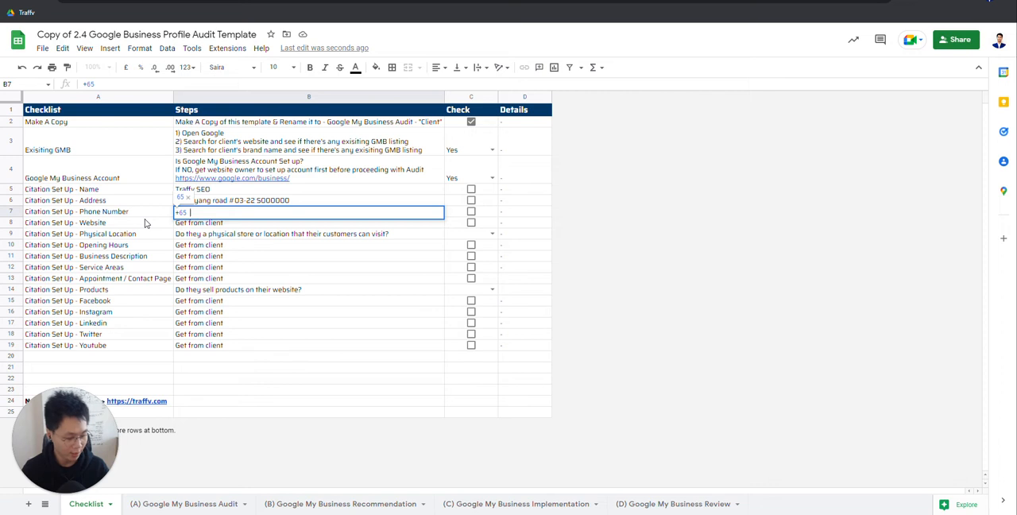
type(" 99999999")
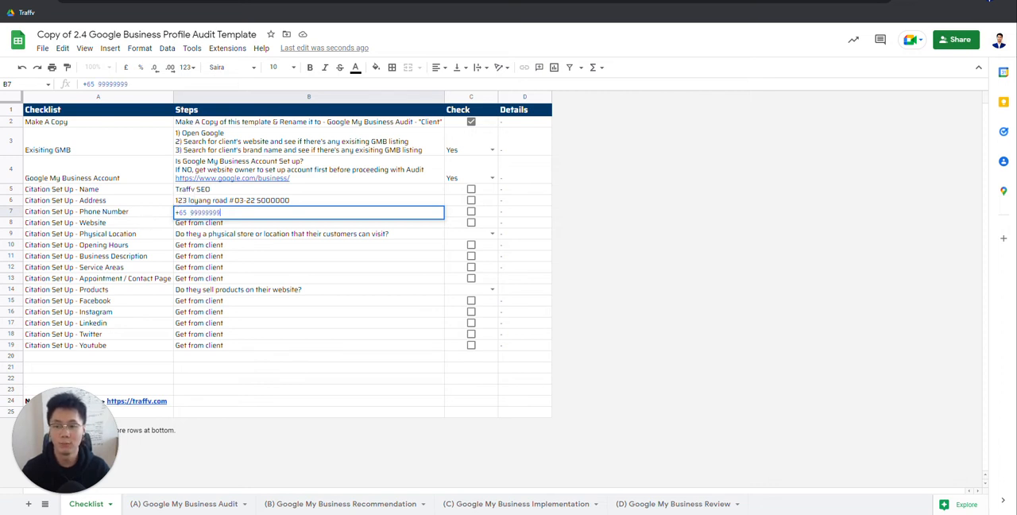
Step: Try the Phone Number entry without the space, and cut it down to the local number without the country code
key("BackSpace")
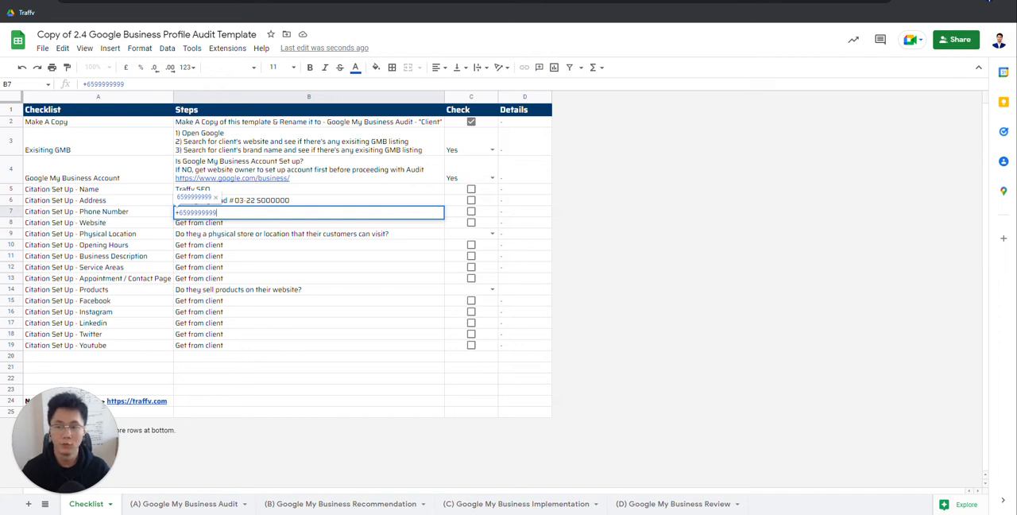
key("BackSpace")
key("BackSpace")
key("BackSpace")
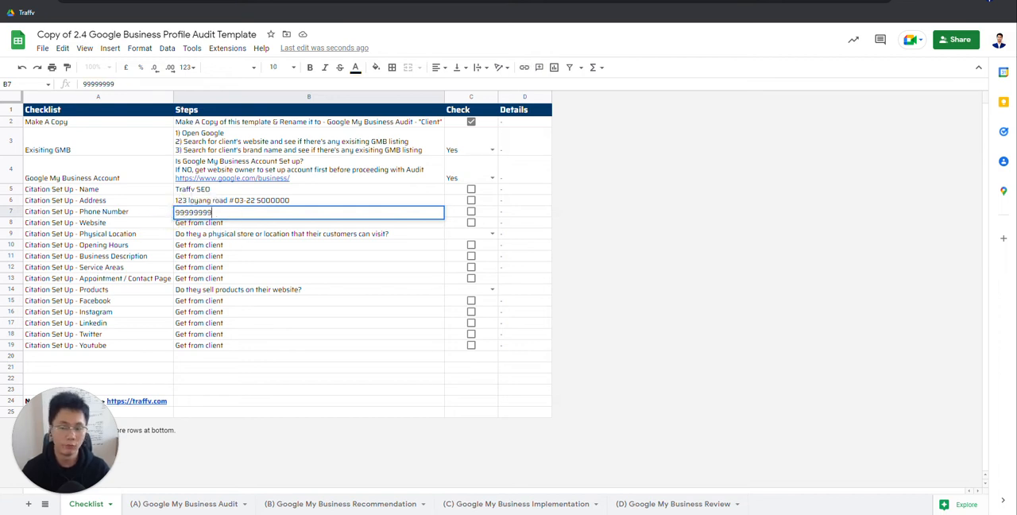
left_click(151, 214)
left_click(256, 213)
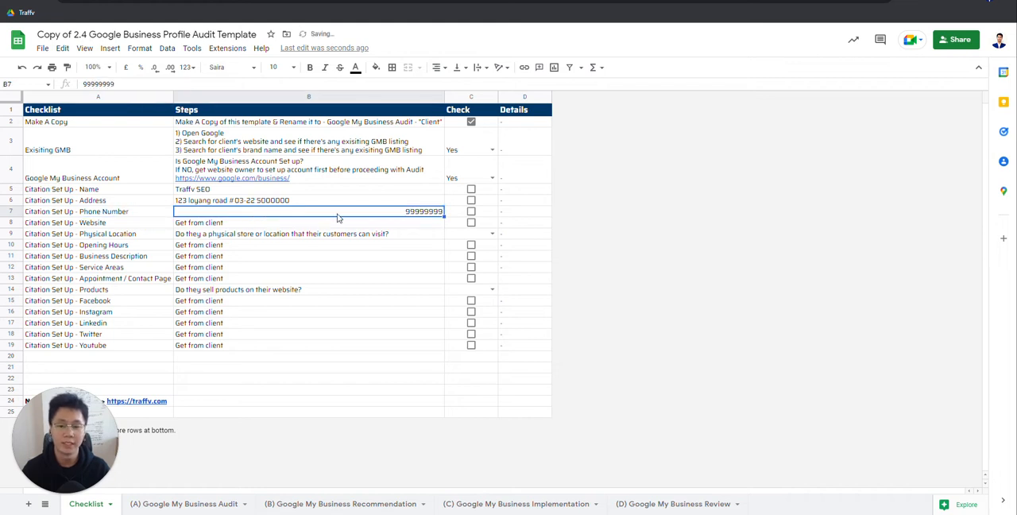
Step: Clear the Steps entries of the Name, Address and Phone Number rows
key("Delete")
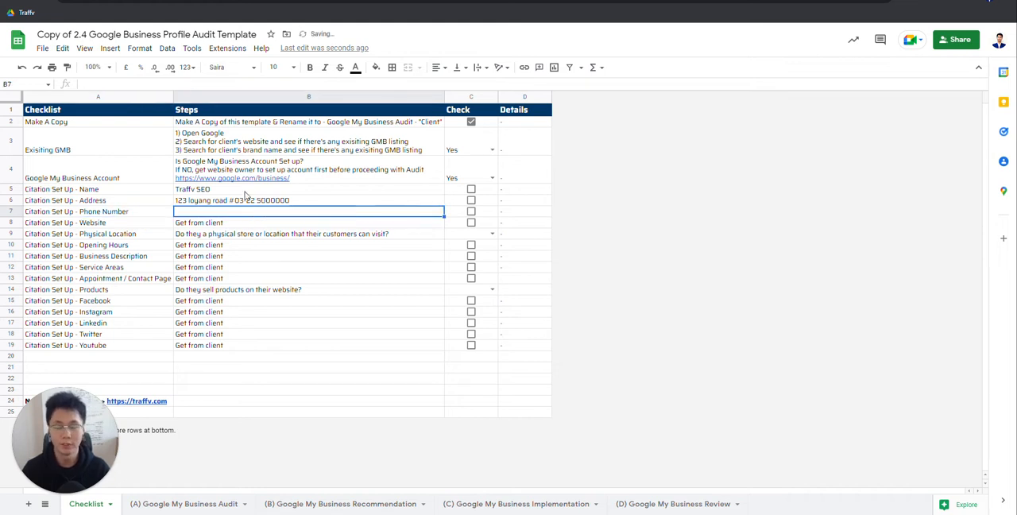
left_click_drag(262, 189, 271, 212)
key("Delete")
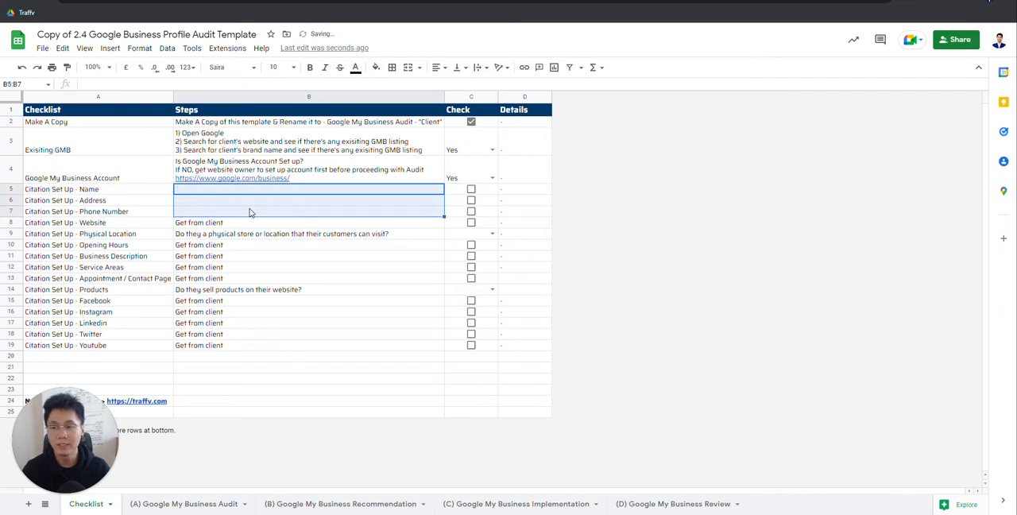
Step: Examine the Name, Address and Phone Number labels in the Citation Set Up list against their Steps cells
left_click_drag(114, 190, 111, 216)
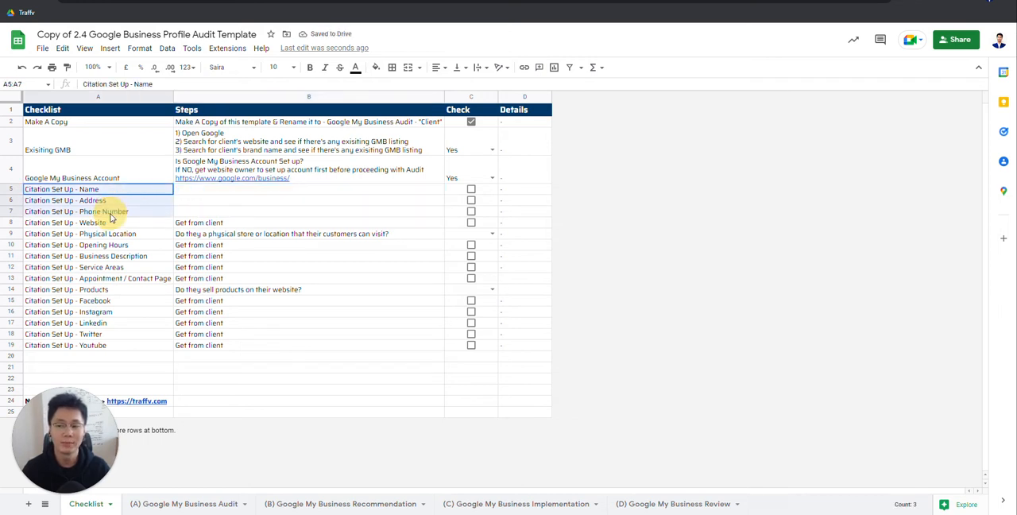
left_click(236, 191)
left_click(96, 191)
left_click(227, 192)
left_click(103, 191)
left_click(229, 192)
left_click(104, 191)
left_click(227, 192)
left_click(105, 192)
left_click(248, 192)
left_click(107, 192)
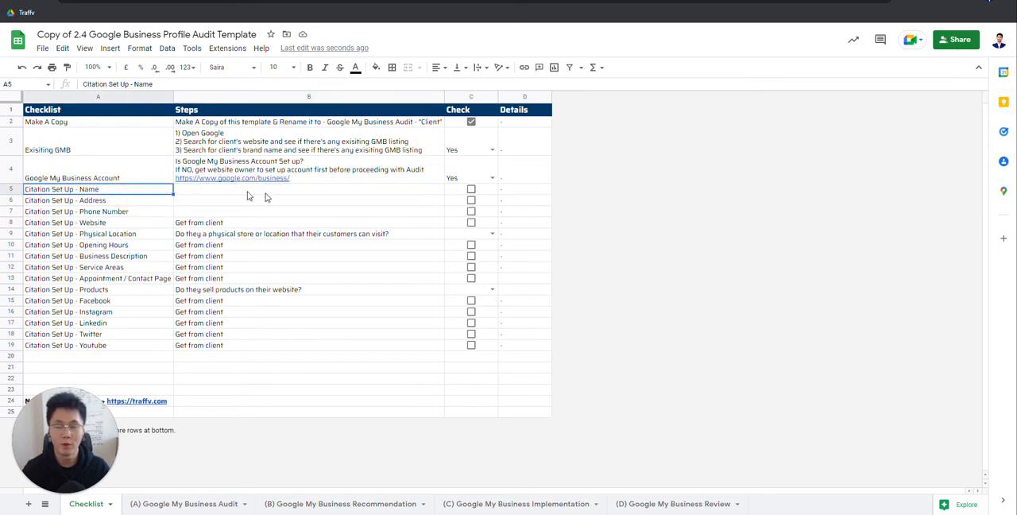
left_click(266, 193)
left_click(162, 198)
left_click(236, 200)
left_click(153, 190)
Step: Enter "Traffv SEO Agency" as the Steps entry of the Name row
left_click(228, 192)
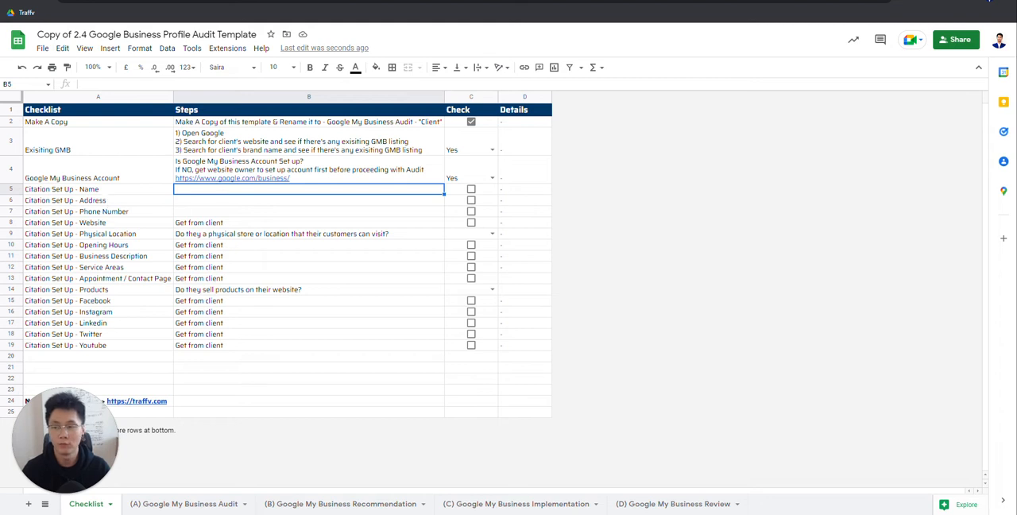
type("Traffv Se")
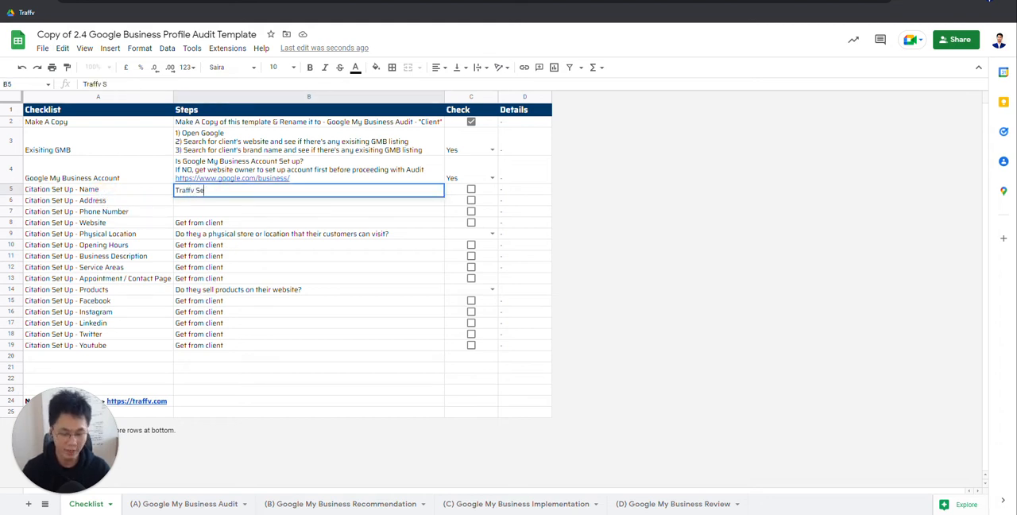
key("BackSpace")
type("EO Agency")
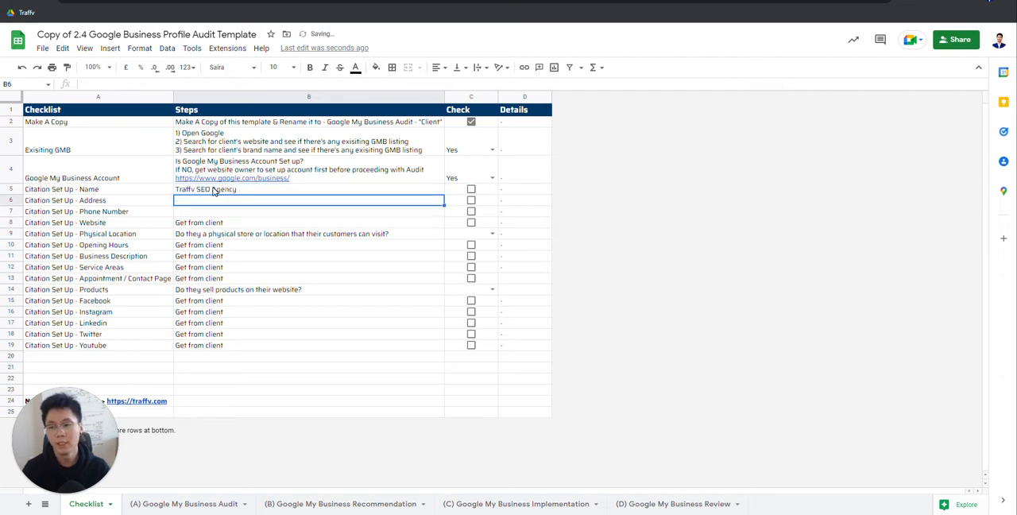
key("Left")
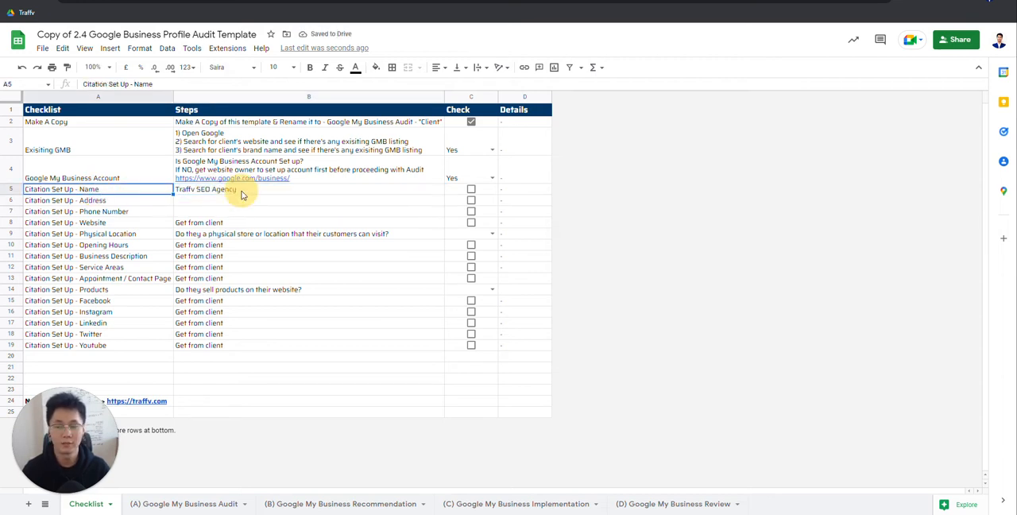
Step: Review the Steps entries from the Name row down past Youtube, returning to the business name
left_click(242, 192)
left_click_drag(242, 198, 227, 351)
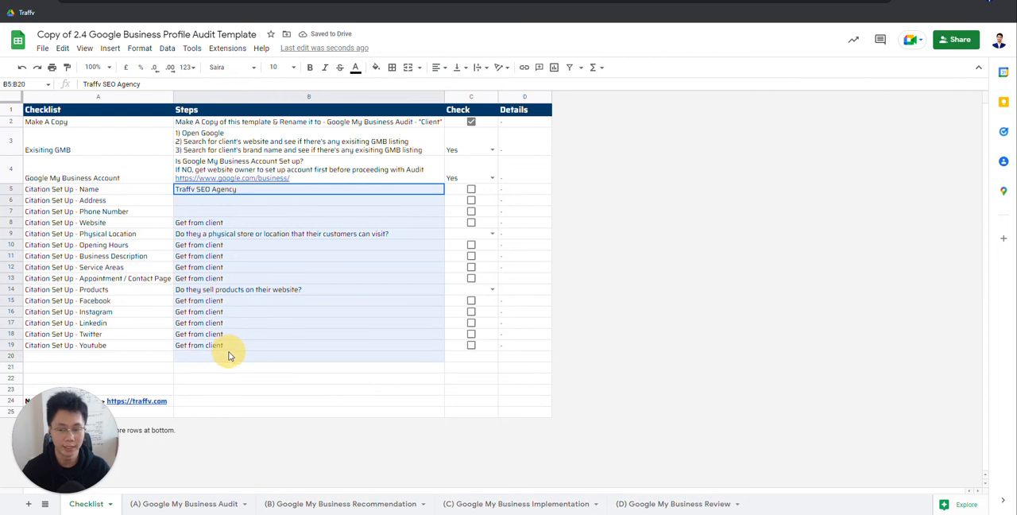
left_click(124, 193)
left_click(243, 194)
left_click(168, 193)
left_click(245, 182)
left_click(85, 199)
left_click(299, 191)
left_click(90, 198)
left_click(261, 193)
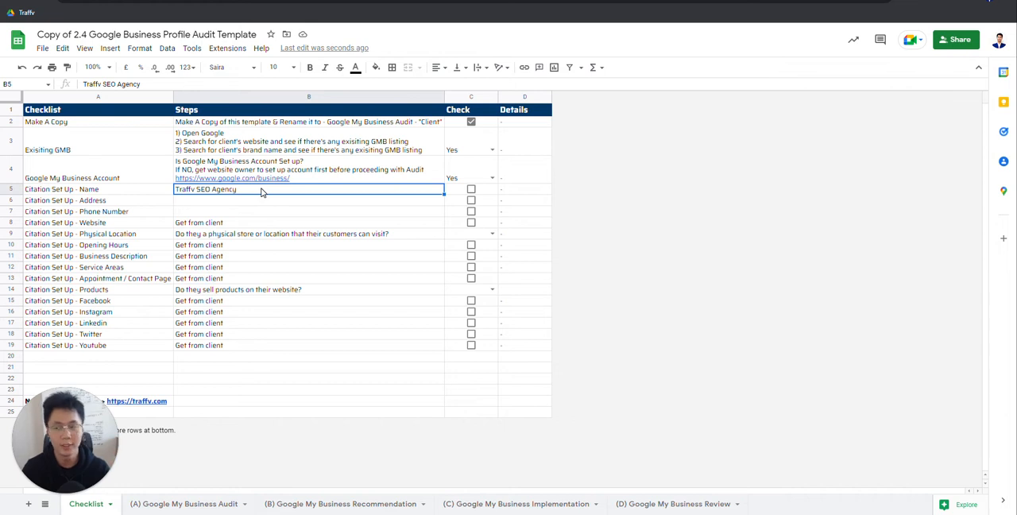
Step: Extend the business name in the Name row's Steps entry to "Traffv SEO Agency Services In Singapore"
left_click(102, 192)
left_click(267, 191)
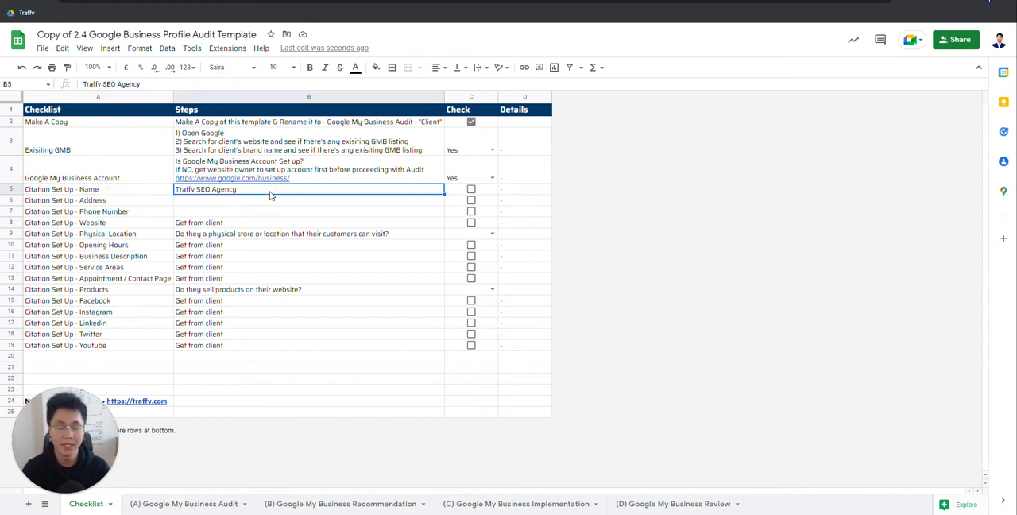
left_click(126, 183)
left_click(216, 193)
left_click(135, 191)
left_click(240, 192)
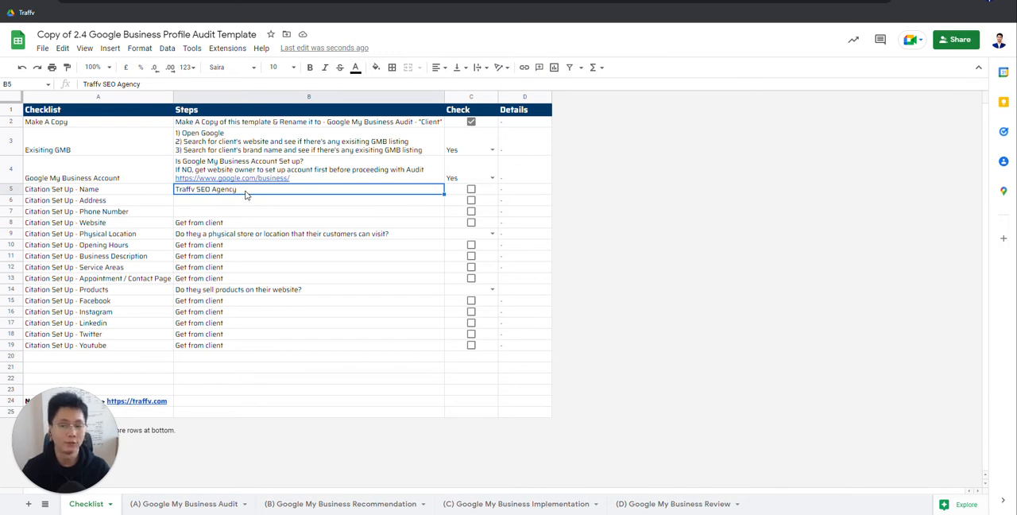
double_click(249, 192)
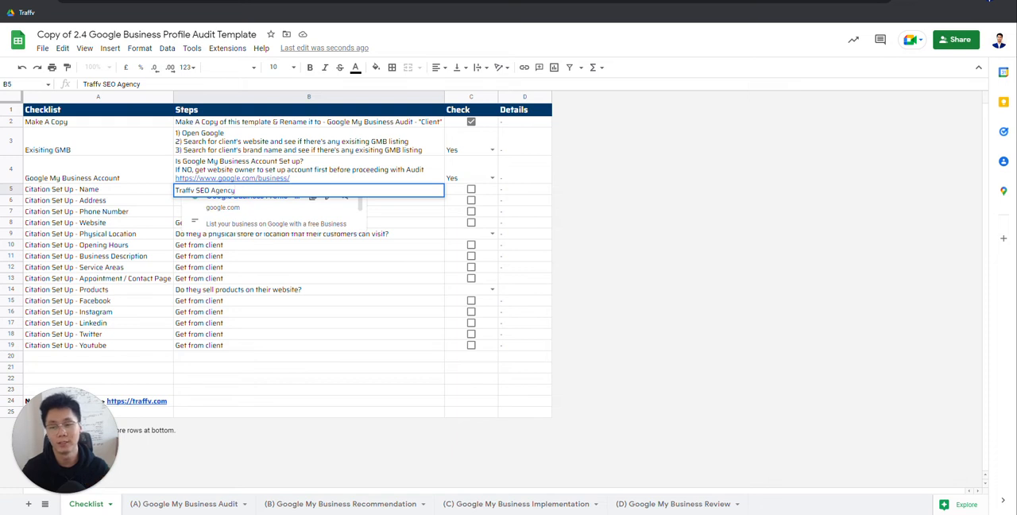
left_click(244, 191)
type("Ser")
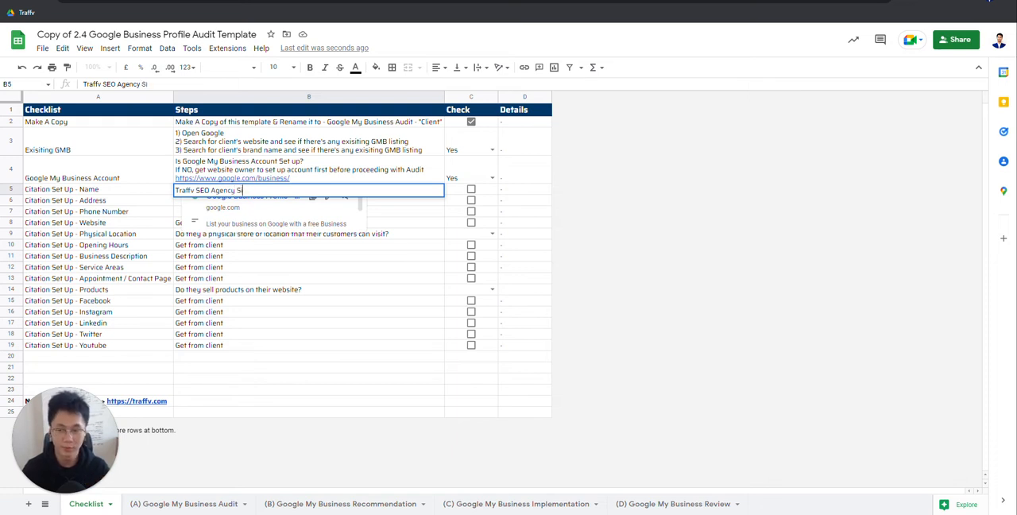
type("vices")
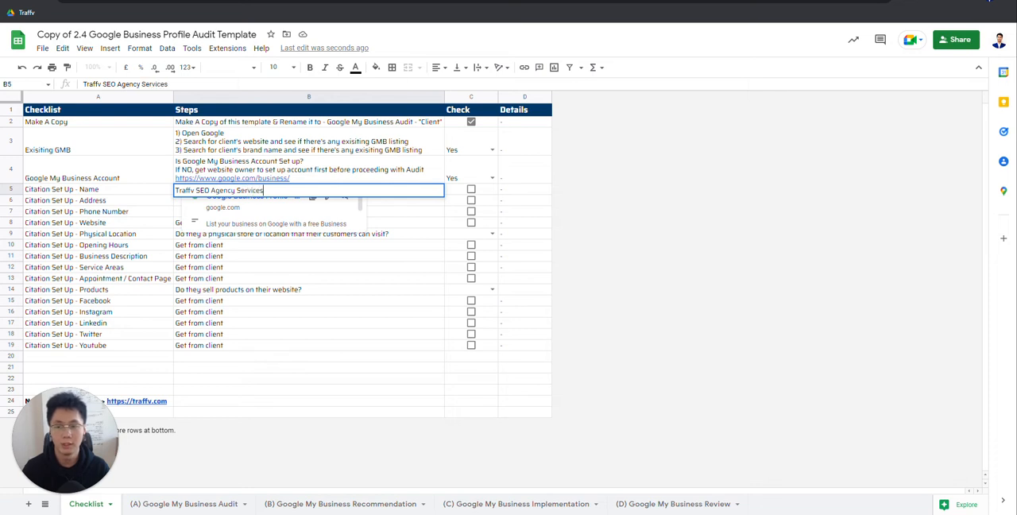
type(" In Singapore")
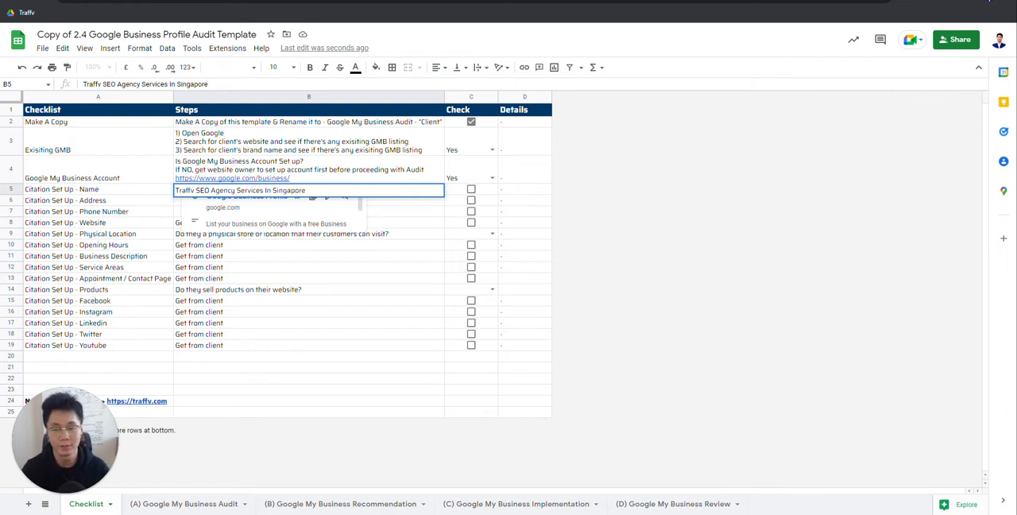
Step: Remove "Services In Singapore" from the Name row's entry and highlight the words "SEO Agency"
left_click_drag(330, 192, 237, 191)
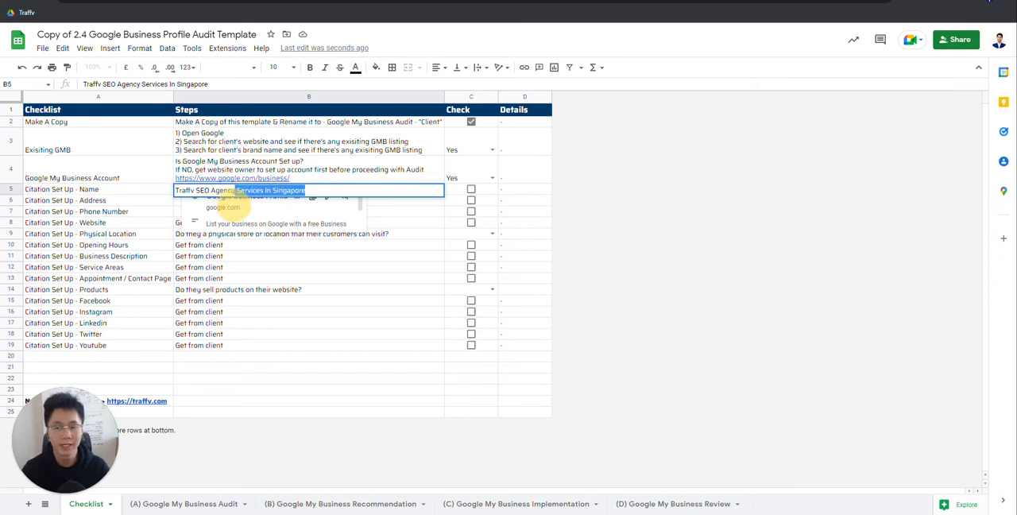
key("BackSpace")
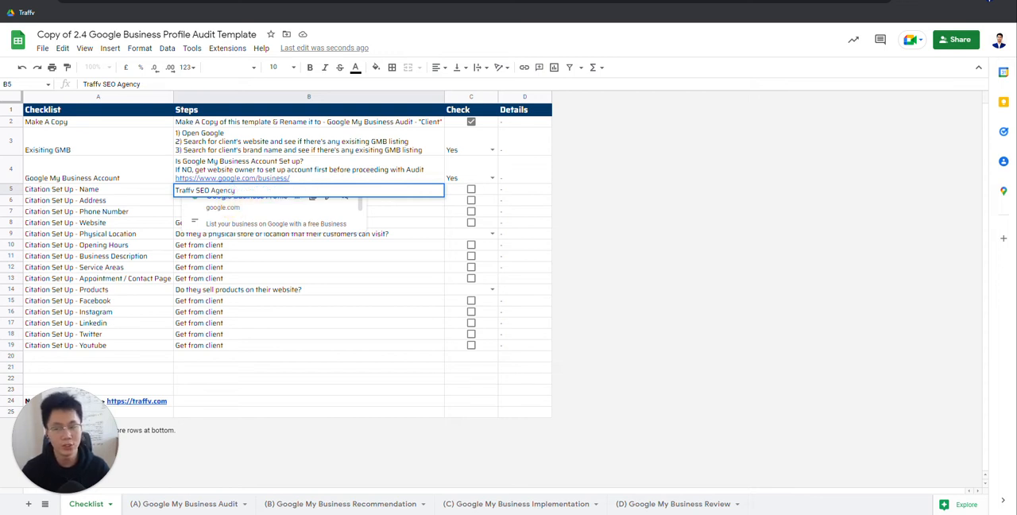
left_click_drag(235, 191, 197, 203)
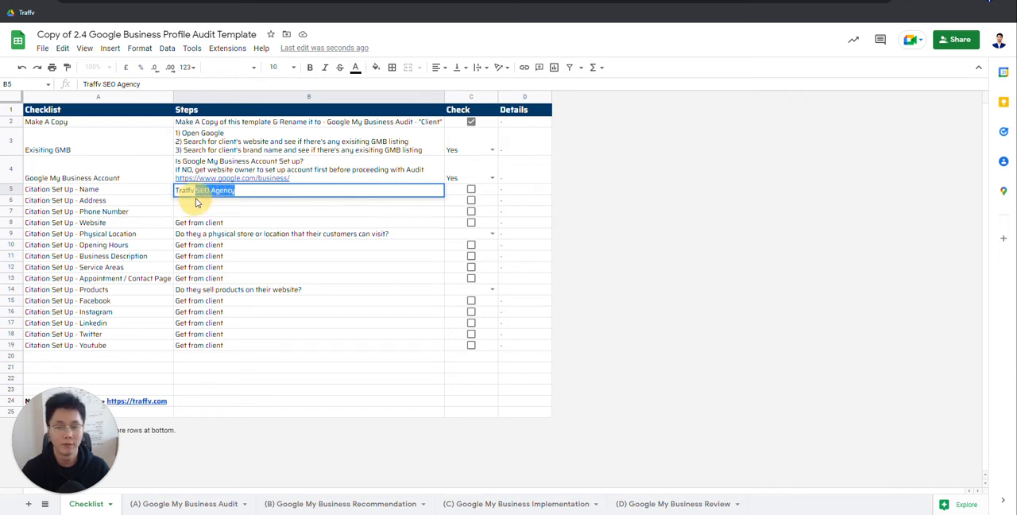
left_click(198, 202)
Step: Replace the whole Steps entry of the Name row with "ABC Dental"
left_click(242, 194)
key("ctrl+a")
type("ABS")
key("BackSpace")
type("C Dental")
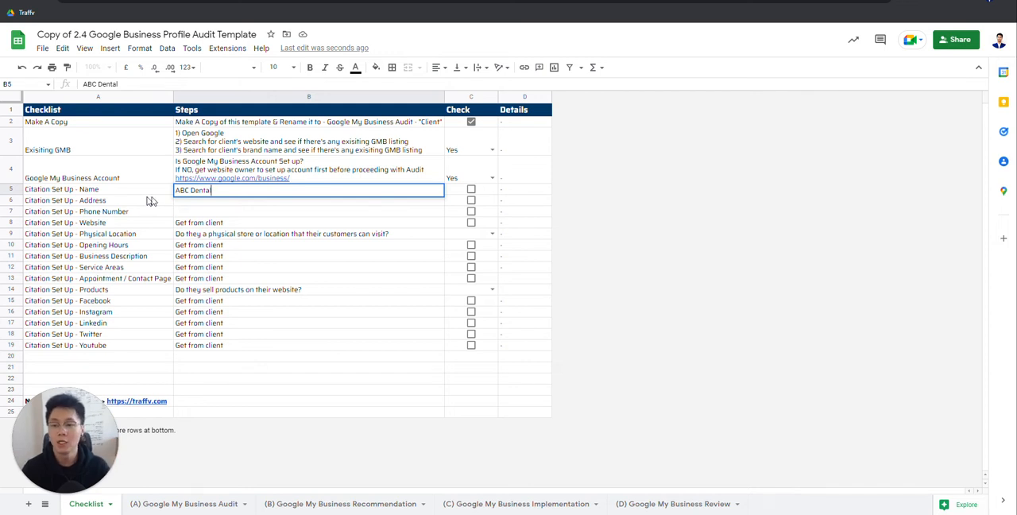
Step: Try "Clinic" as an addition to the example name, and clear the Name row's Steps entry
type("Clinic")
key("BackSpace")
key("BackSpace")
key("BackSpace")
key("BackSpace")
key("BackSpace")
key("BackSpace")
key("BackSpace")
key("BackSpace")
key("BackSpace")
key("BackSpace")
key("BackSpace")
key("BackSpace")
key("BackSpace")
key("BackSpace")
key("BackSpace")
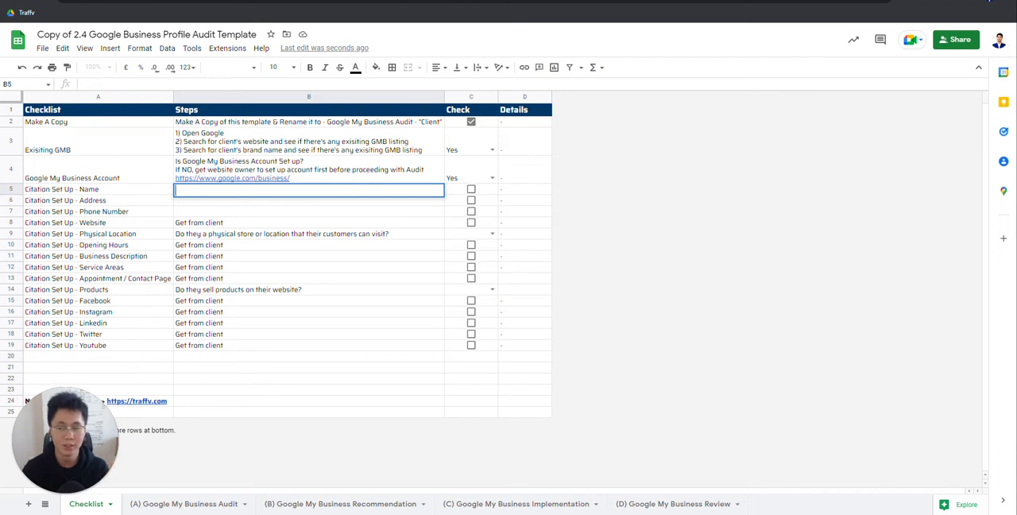
left_click(137, 193)
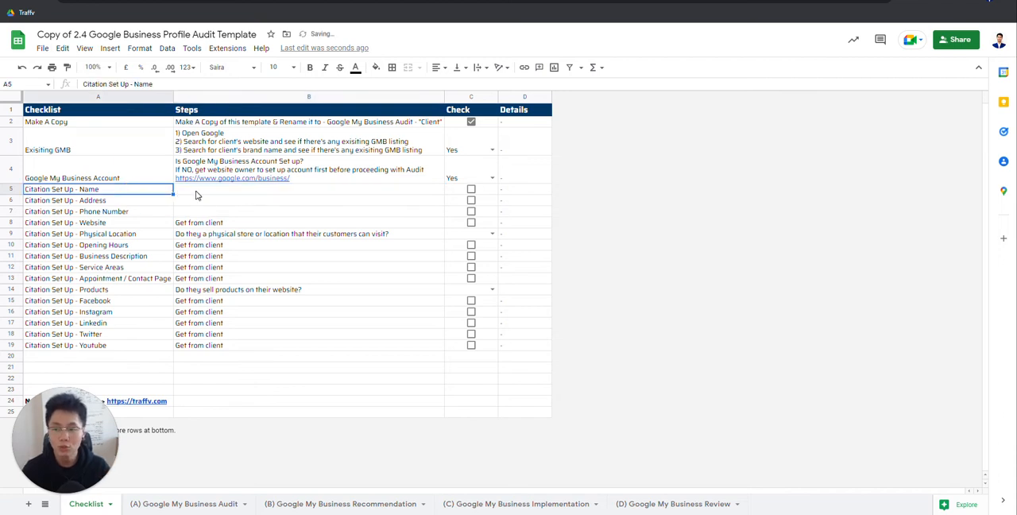
Step: Enter "Traffv SEO Agency" as the Steps entry of the Name row again
left_click_drag(193, 196, 199, 209)
left_click(126, 192)
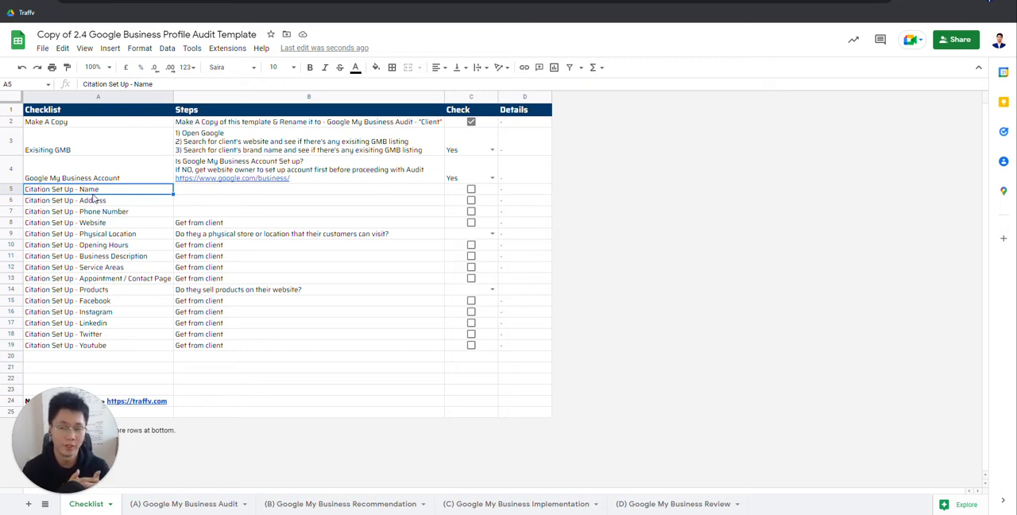
left_click(205, 192)
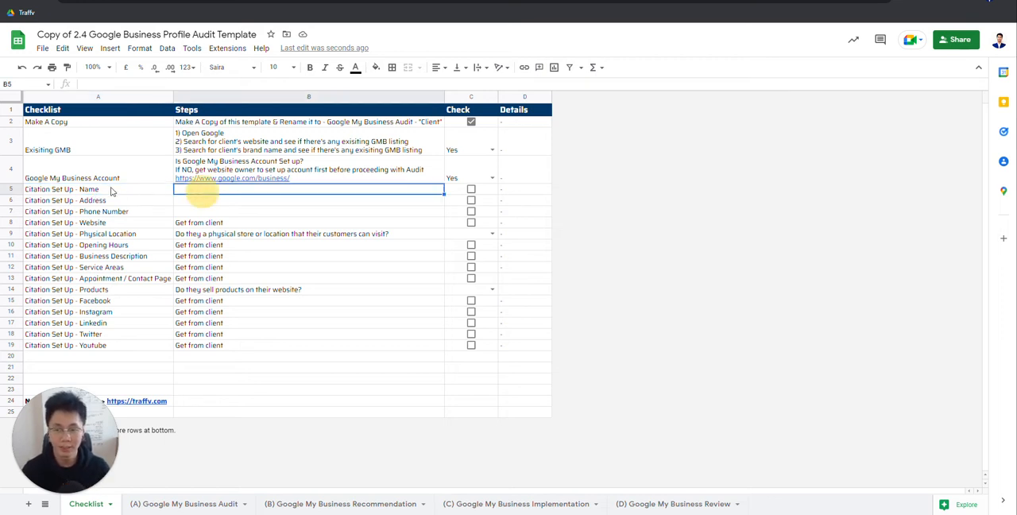
type("Traf")
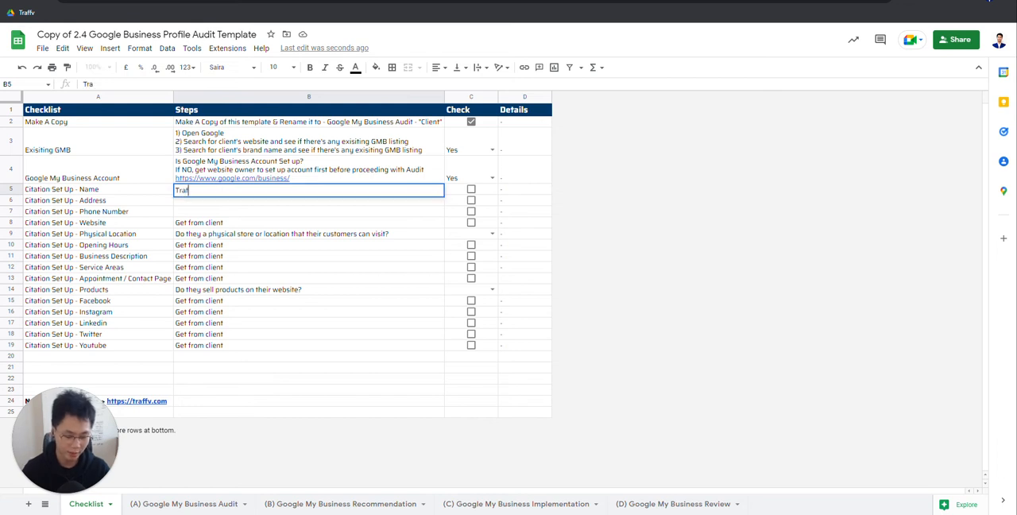
type("fv SEO Agency")
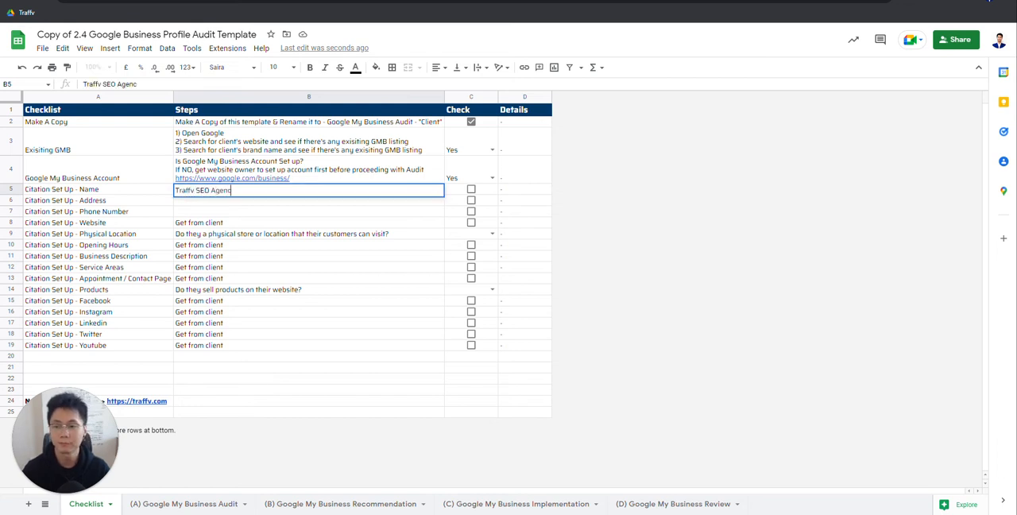
key("Return")
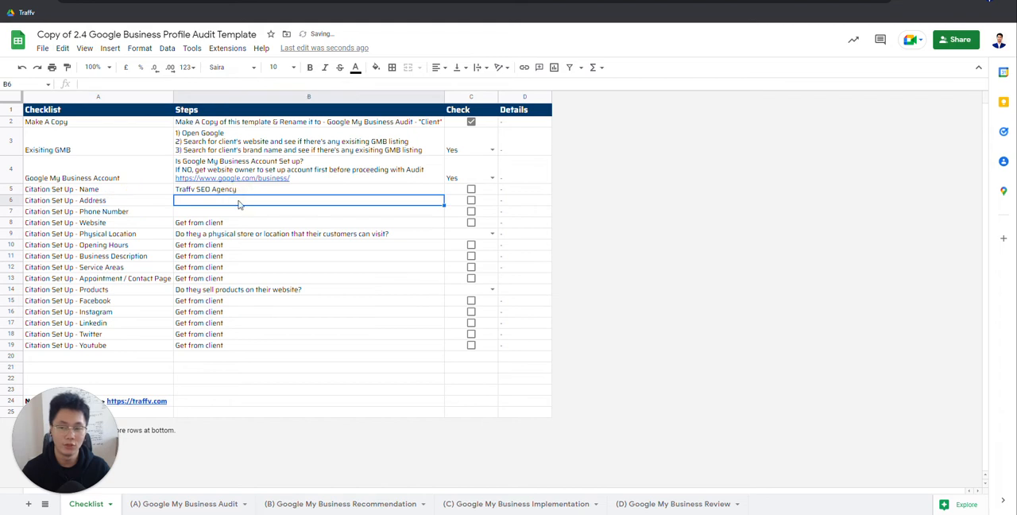
Step: Enter the business's sample postal address, with unit number and postal code, as the Steps entry of the Address row
left_click(207, 194)
left_click(136, 200)
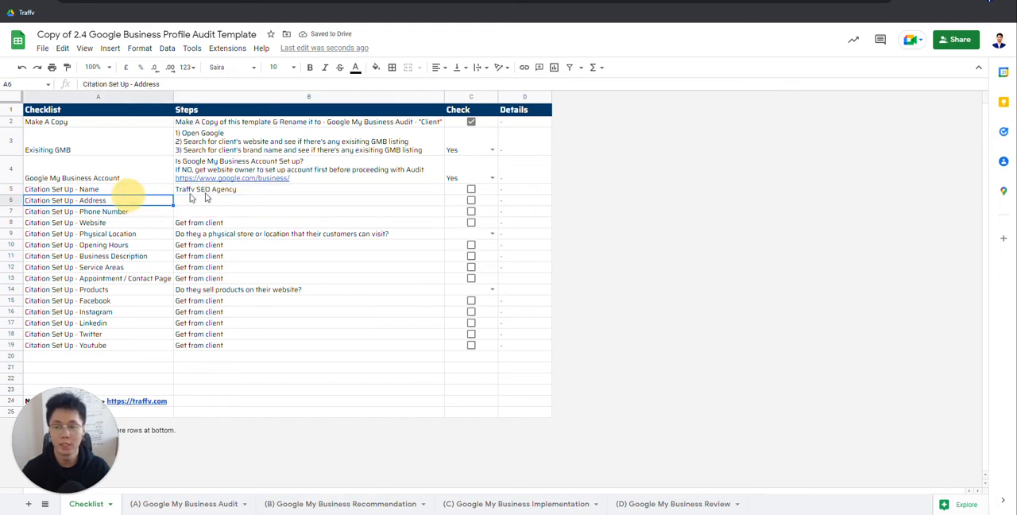
left_click(219, 201)
left_click(136, 181)
left_click(207, 194)
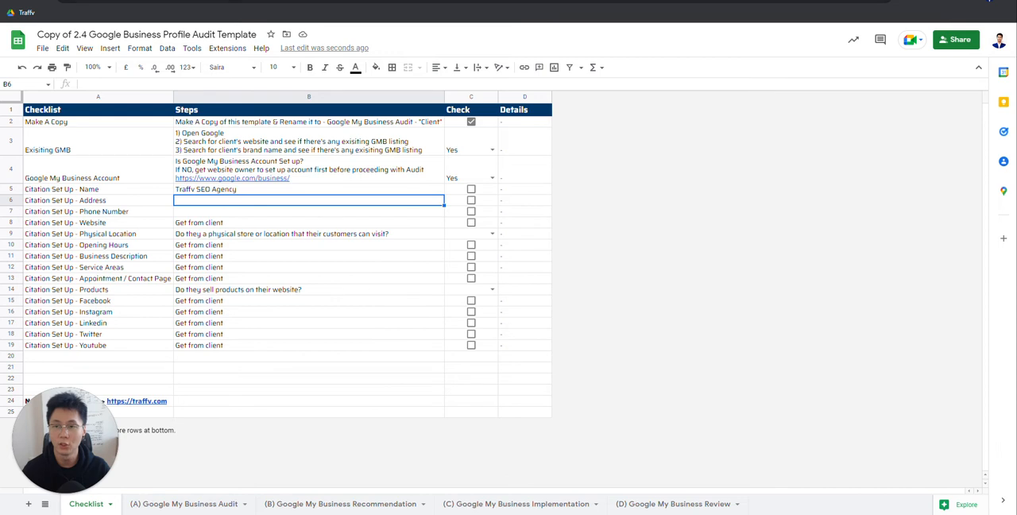
double_click(221, 200)
type("x")
type("23 Building #03-22 S000000")
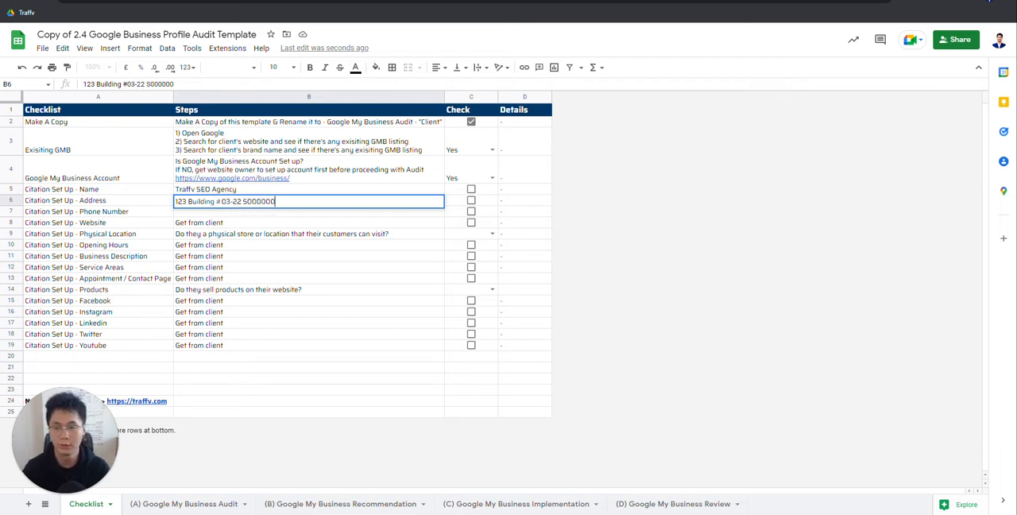
key("Return")
Step: Enter the business's sample phone number as the Steps entry of the Phone Number row
left_click_drag(254, 191, 250, 203)
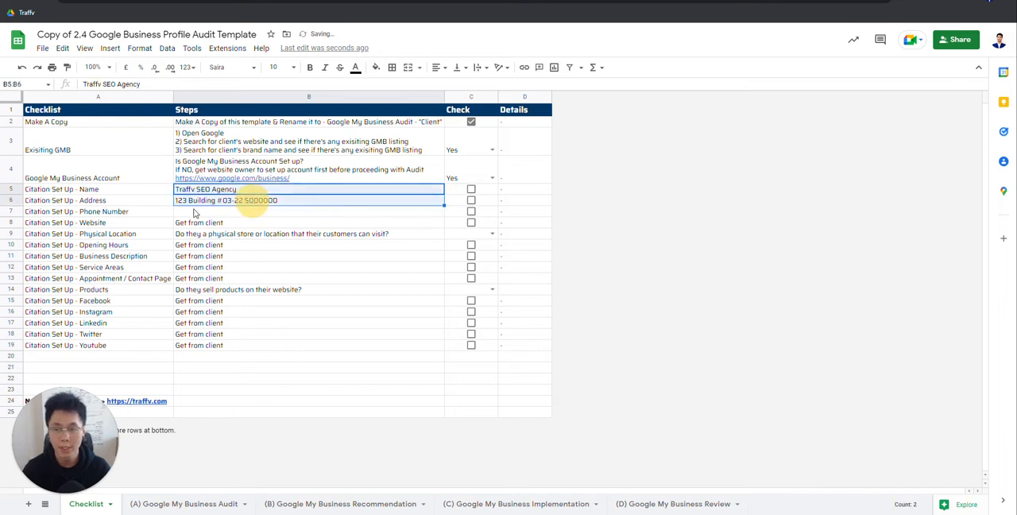
left_click(107, 211)
left_click(205, 211)
type("66")
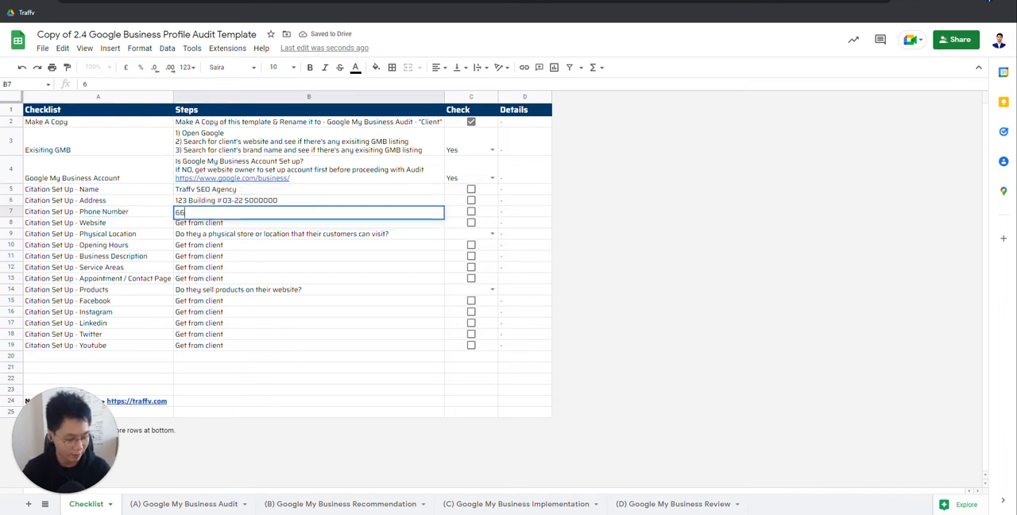
type("66666")
left_click(136, 211)
Step: Undo the accidental cell change made around the Phone Number row's Steps entry
left_click(268, 212)
double_click(422, 213)
left_click(100, 213)
left_click(299, 213)
left_click_drag(415, 208, 422, 206)
key("ctrl+z")
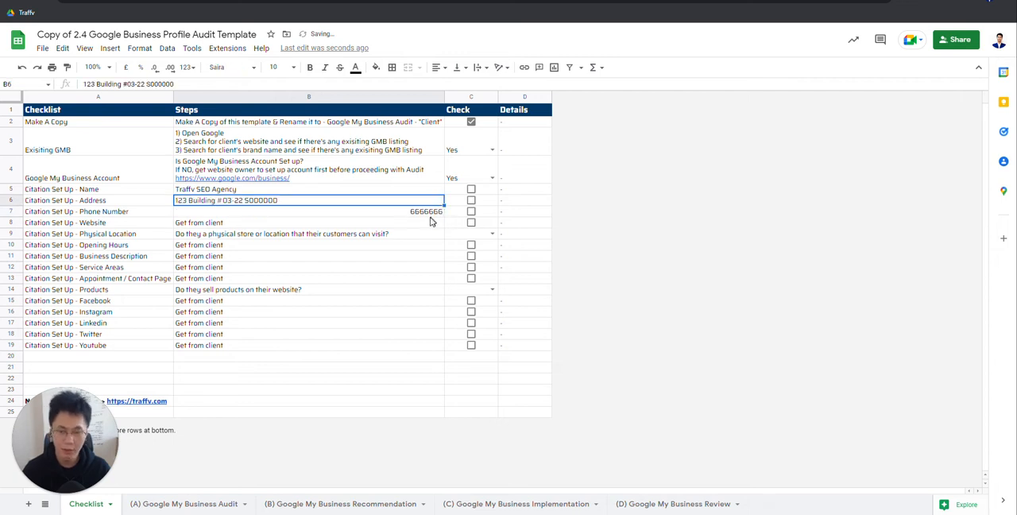
left_click(422, 211)
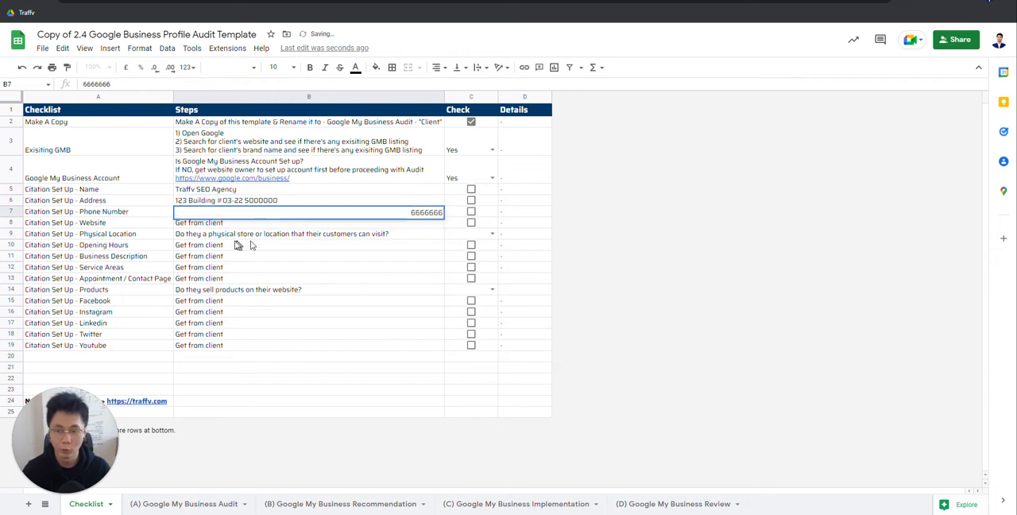
Step: Examine the Phone Number and Website rows, comparing their labels with their Steps entries
left_click(64, 223)
left_click(119, 211)
left_click(421, 211)
left_click(107, 211)
left_click(111, 221)
left_click(247, 223)
left_click(108, 223)
left_click(238, 223)
left_click(115, 223)
left_click(211, 226)
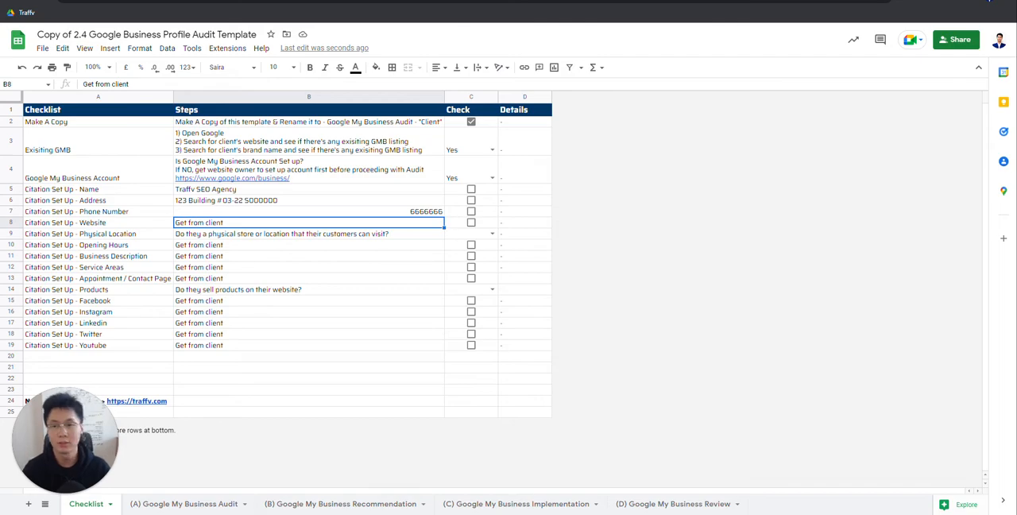
Step: Search Google for "traffv" in a new browser tab
key("ctrl+t")
left_click(416, 193)
type("trafv")
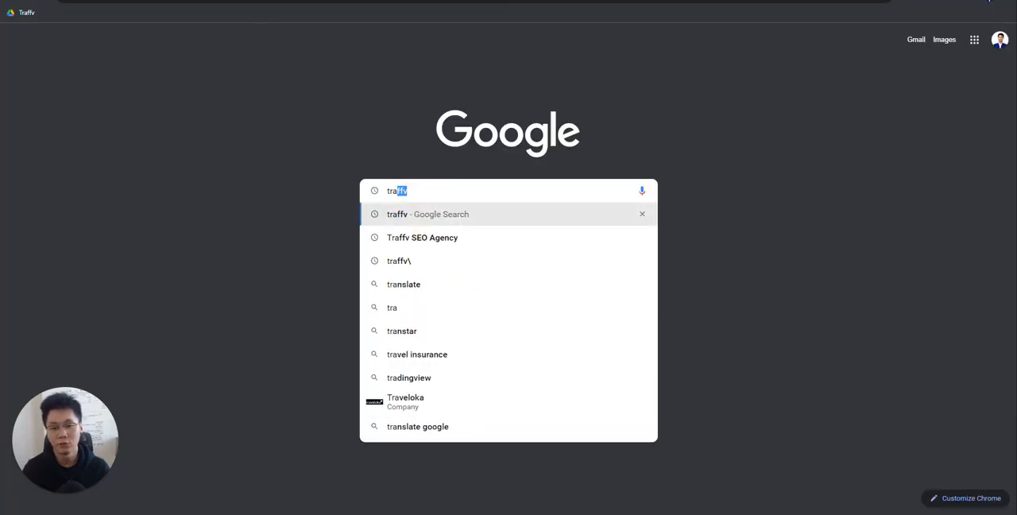
left_click(421, 213)
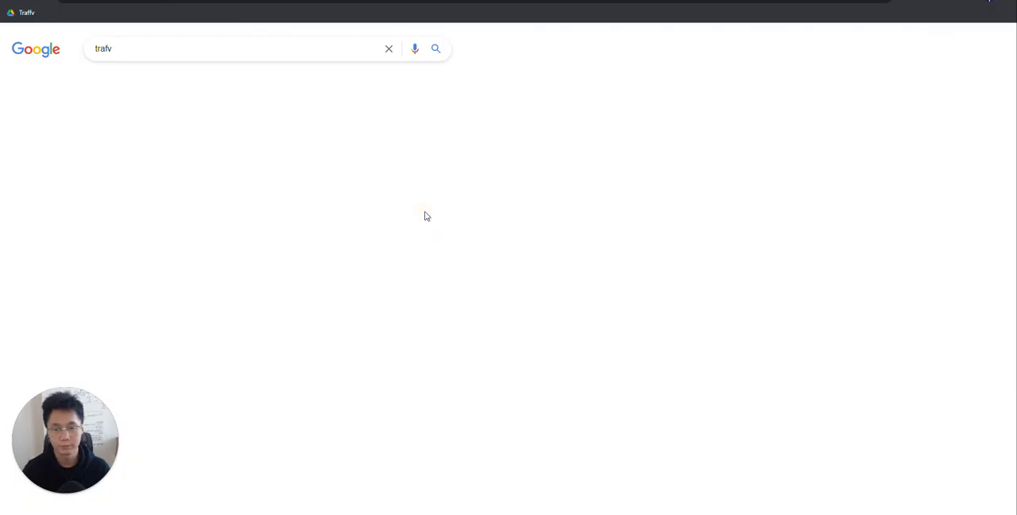
left_click(151, 54)
key("BackSpace")
type("fv")
key("Return")
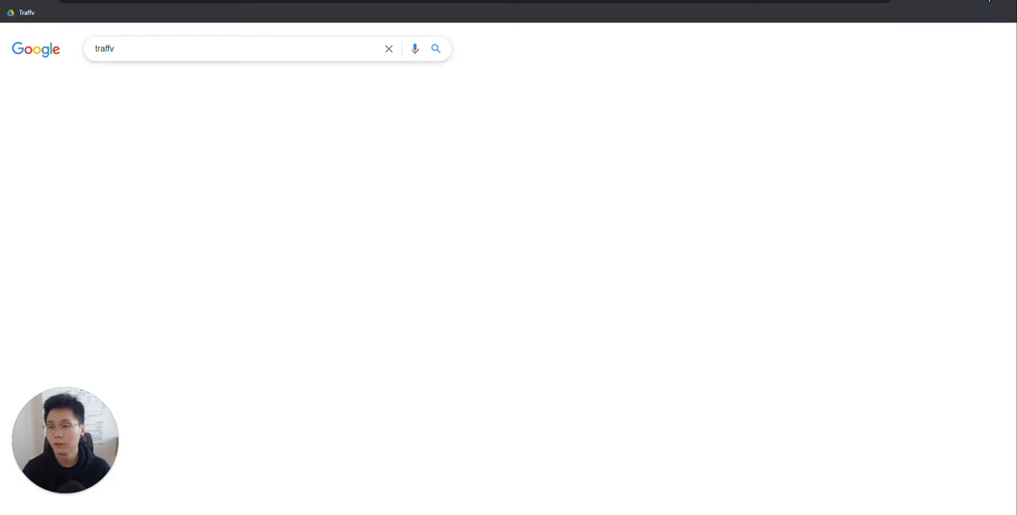
scroll(291, 318, "down", 2)
right_click(136, 239)
left_click(176, 304)
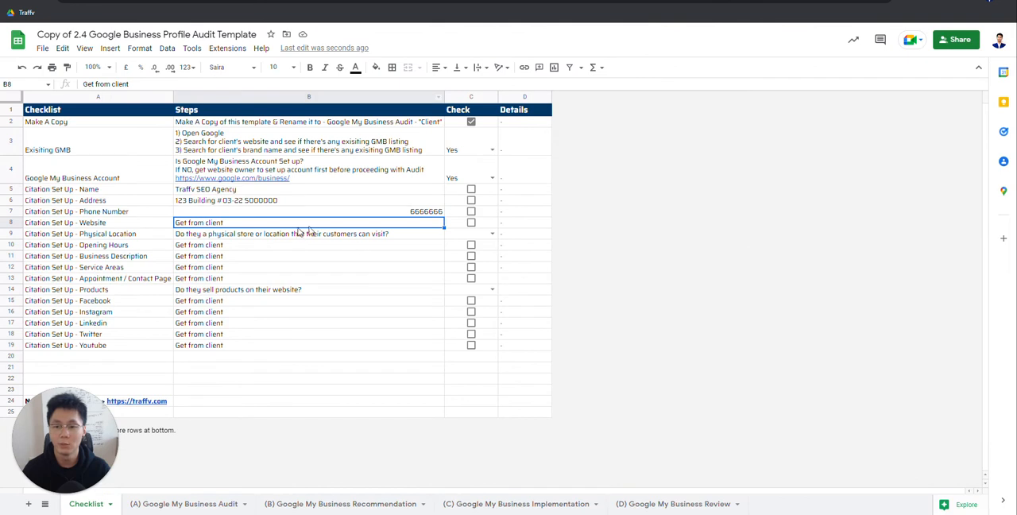
left_click(290, 227)
type("https://traffv.com/")
left_click(368, 234)
Step: Set the Check answer of the Physical Location row to No
left_click(114, 233)
left_click(263, 234)
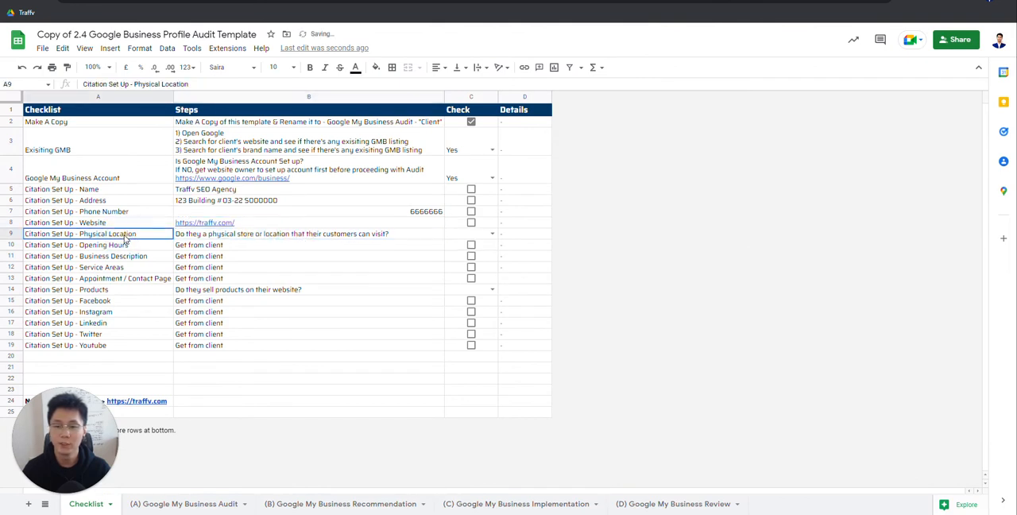
left_click(492, 233)
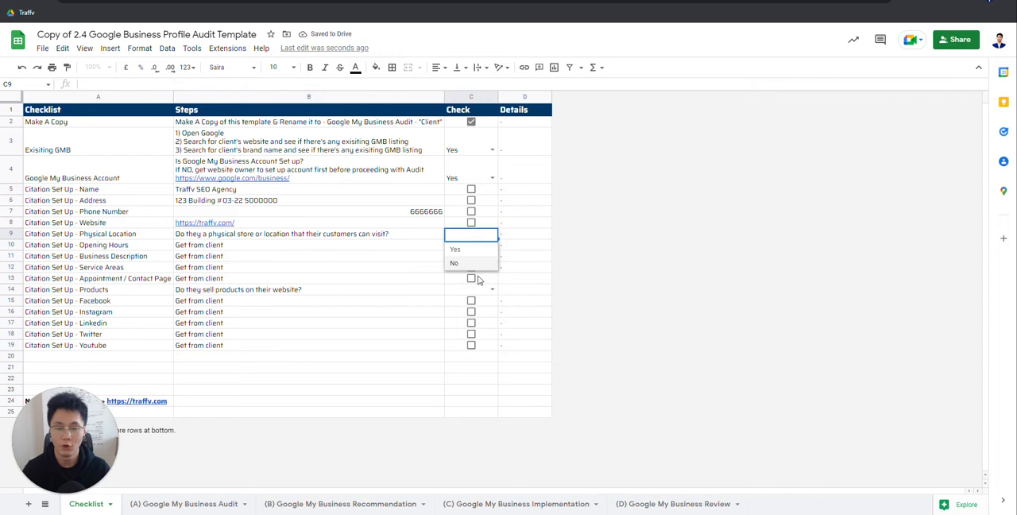
left_click(475, 264)
left_click(493, 234)
left_click(470, 249)
left_click(481, 234)
left_click(468, 265)
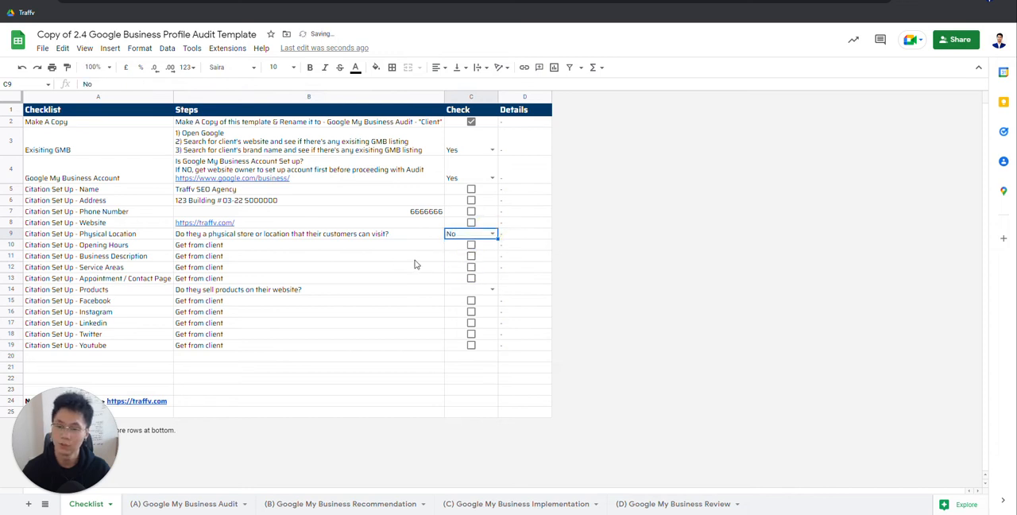
Step: Replace the Steps entry of the Opening Hours row with "9am-5pm"
left_click(131, 247)
left_click(211, 245)
left_click(132, 248)
left_click(214, 248)
left_click(127, 246)
left_click(215, 247)
left_click(135, 245)
left_click(238, 247)
left_click(128, 247)
left_click(227, 244)
double_click(214, 246)
left_click_drag(224, 246, 142, 251)
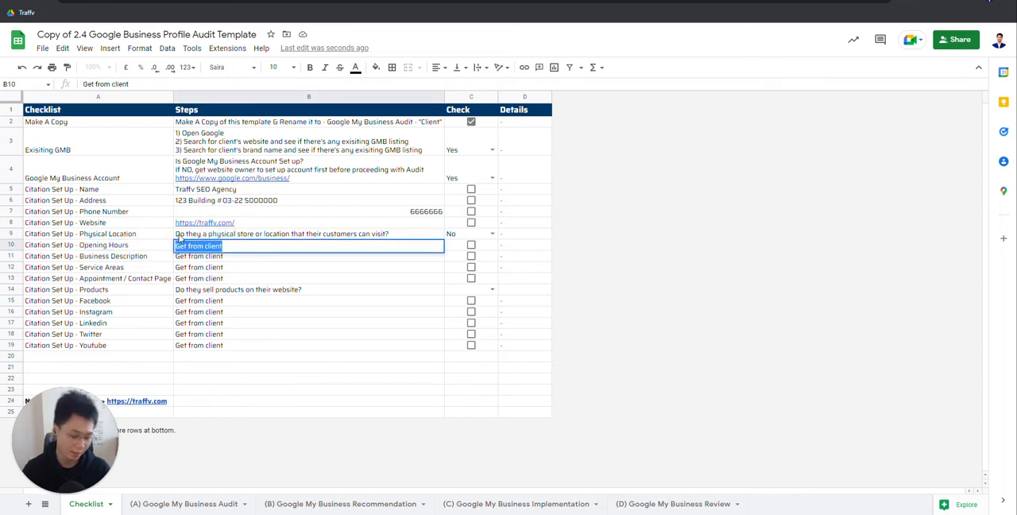
type("9am-5")
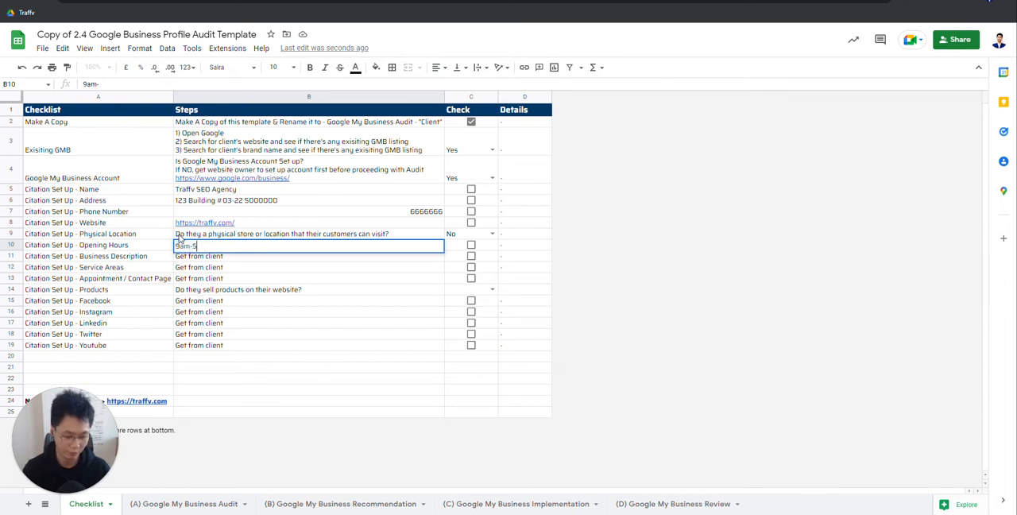
key("Return")
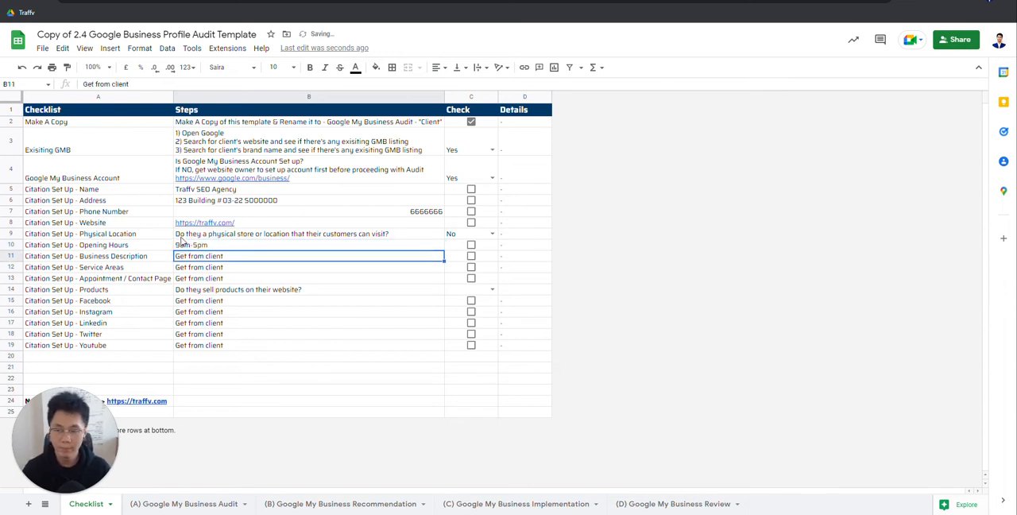
left_click(136, 254)
left_click(224, 255)
left_click(136, 256)
left_click(228, 254)
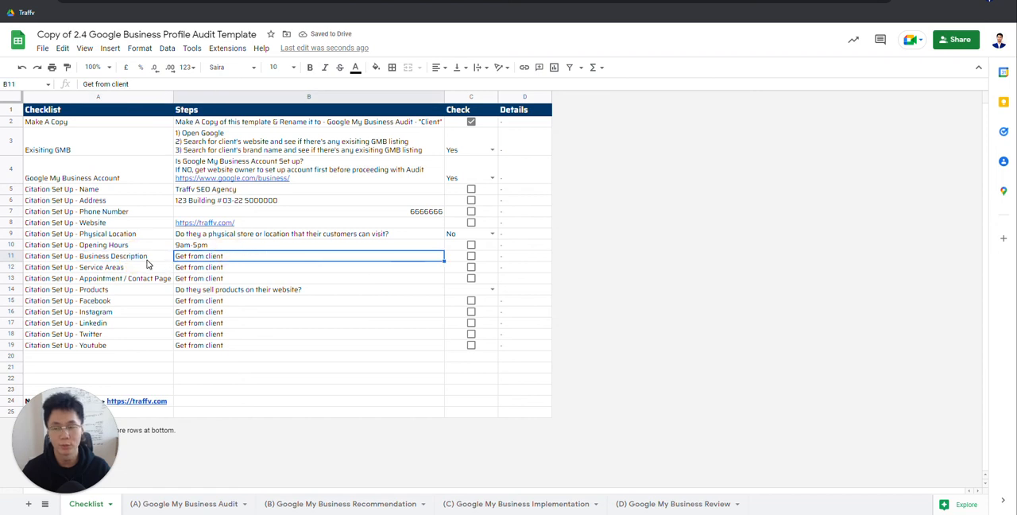
double_click(253, 256)
left_click(151, 255)
left_click(244, 258)
left_click(170, 262)
left_click(178, 258)
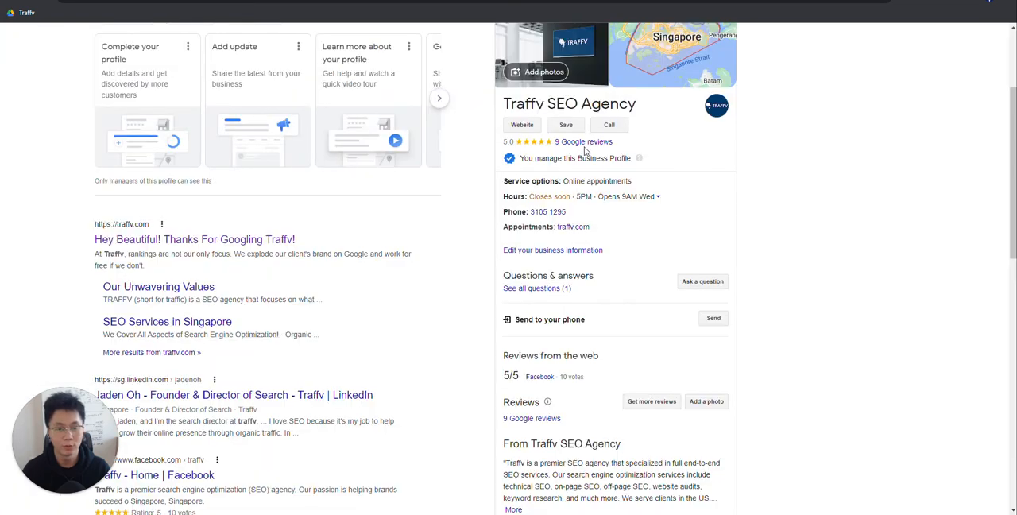
Step: Go to Google Business Profile Manager and open the Info page of the Traffv SEO Agency business
scroll(586, 151, "up", 3)
left_click(960, 49)
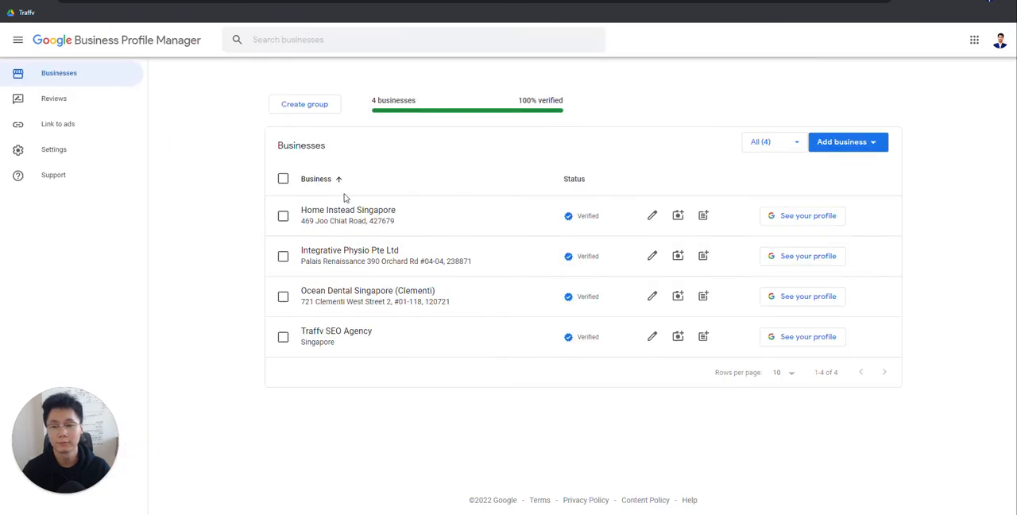
left_click(326, 334)
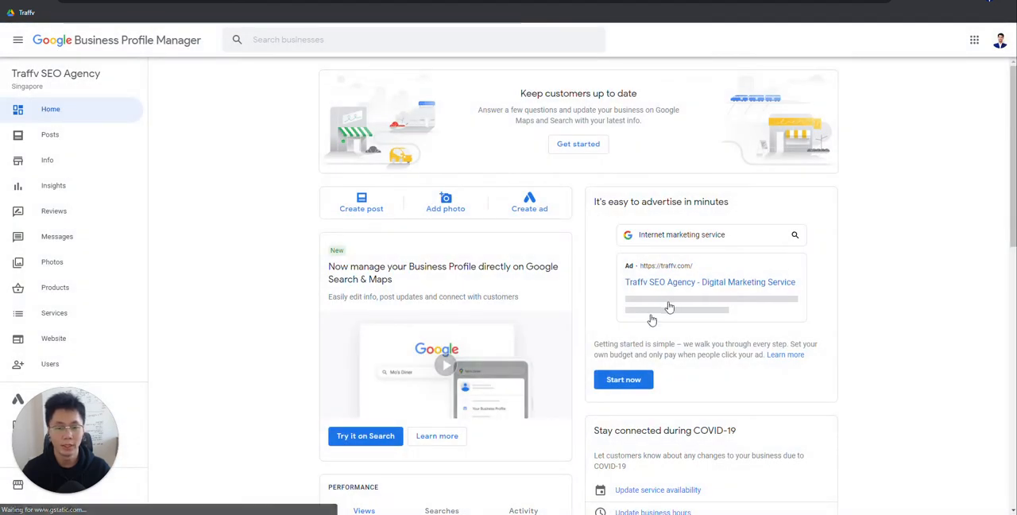
left_click(47, 160)
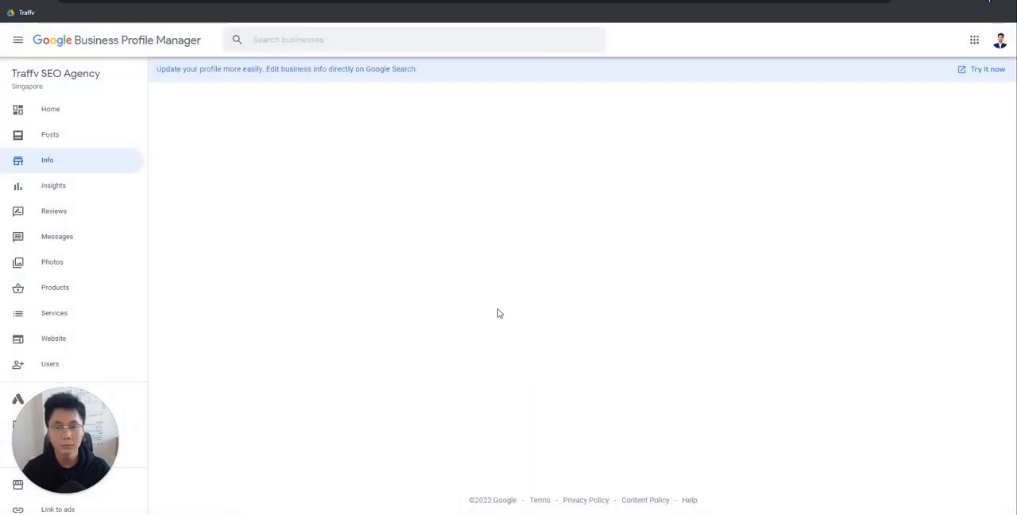
Step: Copy the agency's business description from its profile info and paste it as the Business Description row's Steps entry in the checklist
scroll(572, 349, "down", 20)
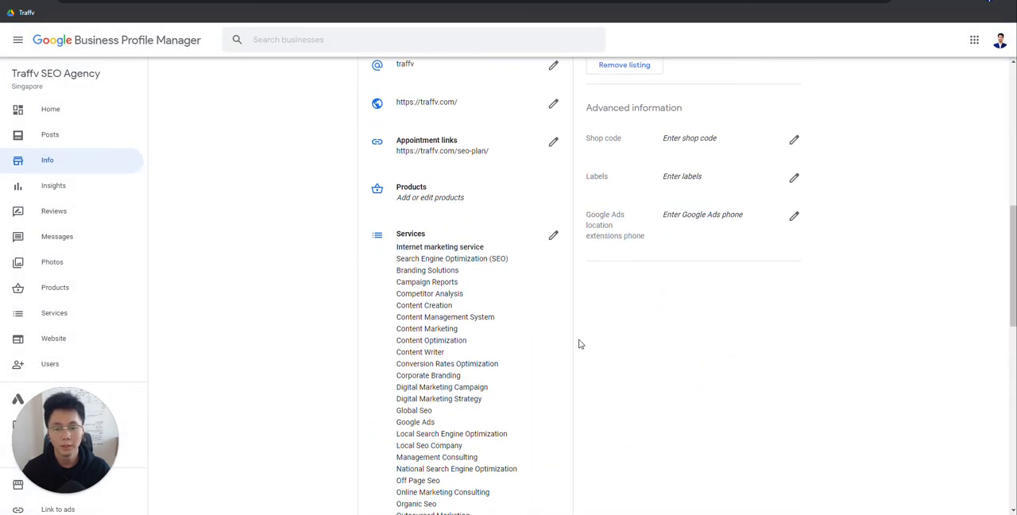
left_click(532, 319)
left_click(497, 266)
key("ctrl+a")
key("ctrl+c")
key("ctrl+shift+Tab")
left_click_drag(238, 255, 154, 253)
key("ctrl+v")
key("Return")
left_click(291, 259)
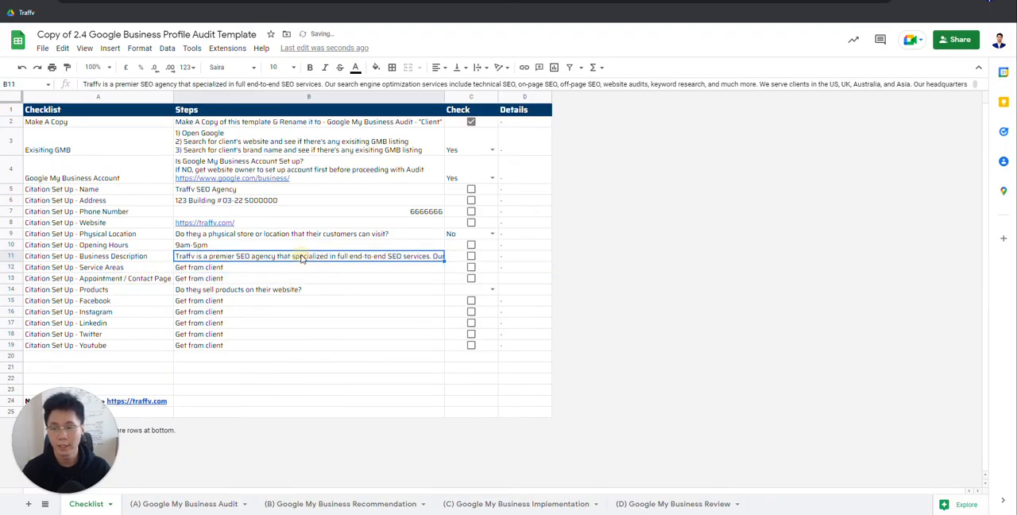
Step: Read the full text of the Business Description row's Steps entry
left_click(111, 260)
left_click(274, 256)
double_click(274, 256)
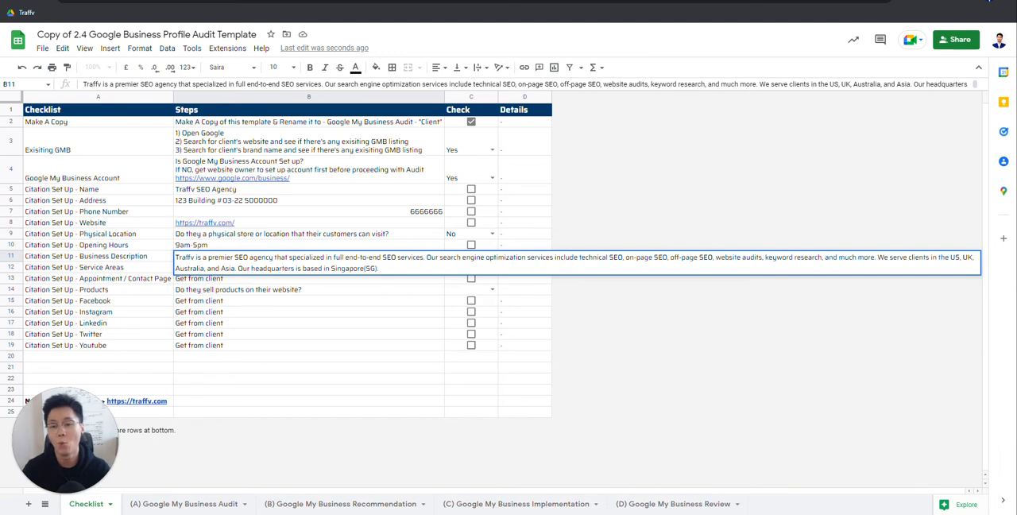
left_click(363, 296)
double_click(225, 257)
left_click(107, 256)
left_click(267, 259)
double_click(268, 262)
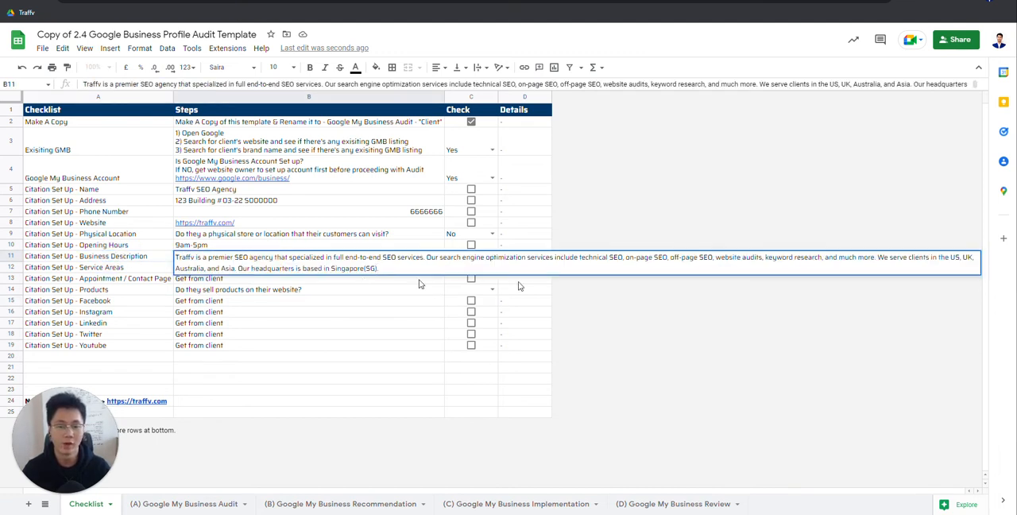
left_click(116, 259)
left_click(248, 263)
left_click(199, 259)
left_click(128, 256)
left_click(225, 256)
Step: Replace the Steps entry of the Service Areas row with "Bedok" and "Ang Mo kio" on separate lines within the cell
left_click(162, 267)
left_click(252, 266)
left_click(143, 267)
double_click(230, 266)
left_click_drag(228, 268, 158, 278)
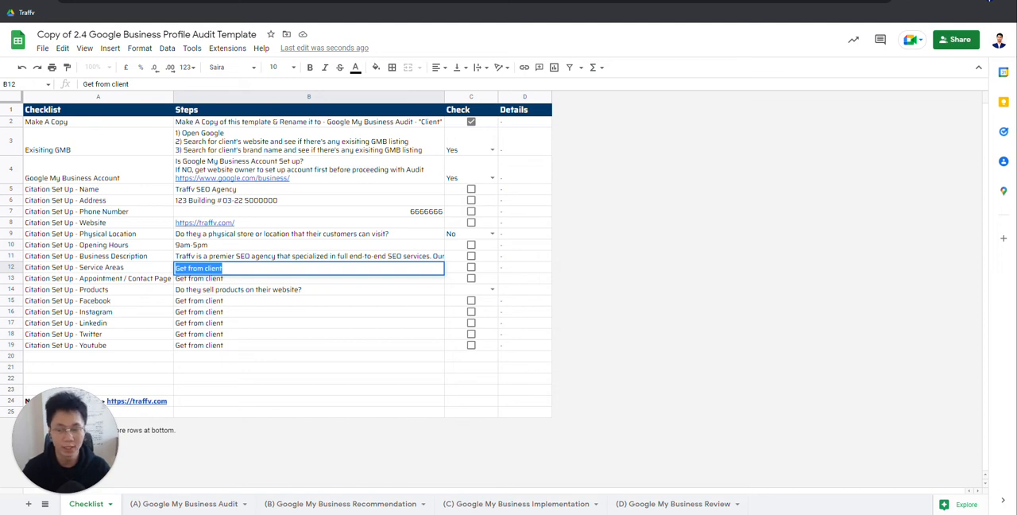
type("DB")
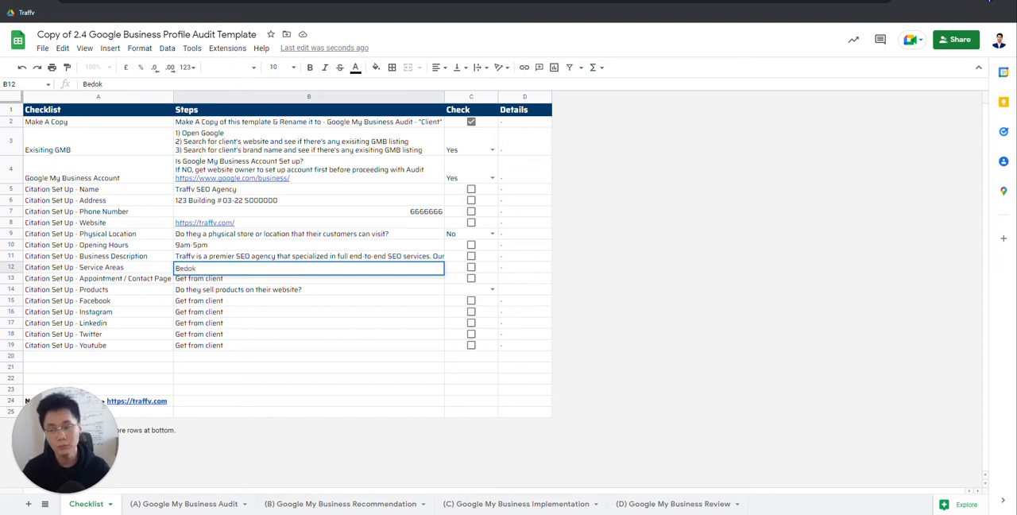
key("alt+Return")
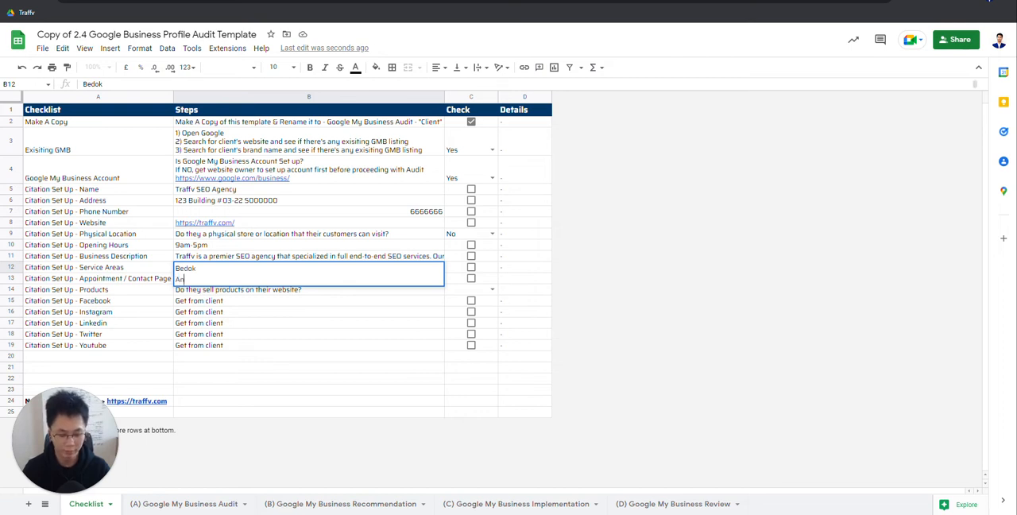
key("Return")
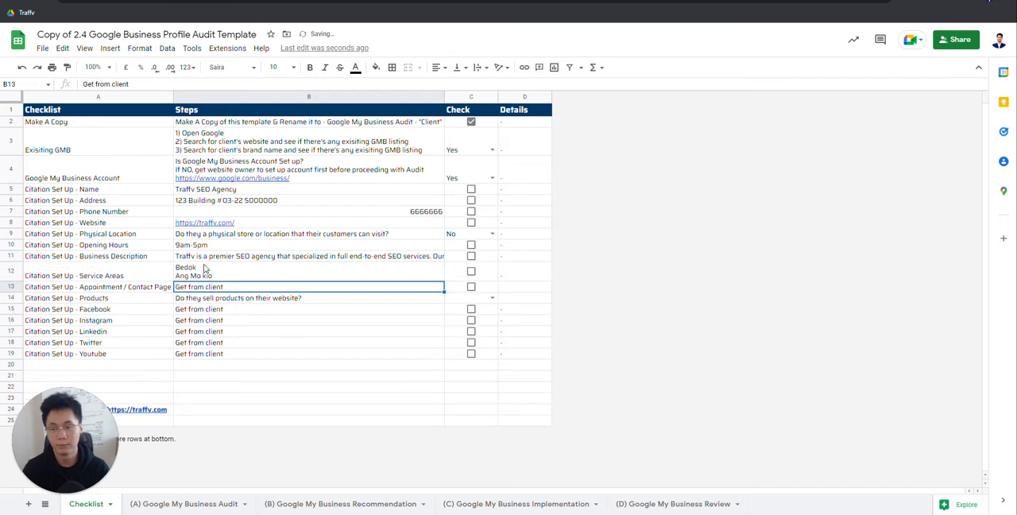
Step: Replace the Steps entry of the Service Areas row with "Singapore"
double_click(258, 275)
left_click_drag(223, 277, 160, 265)
left_click(83, 272)
left_click(238, 278)
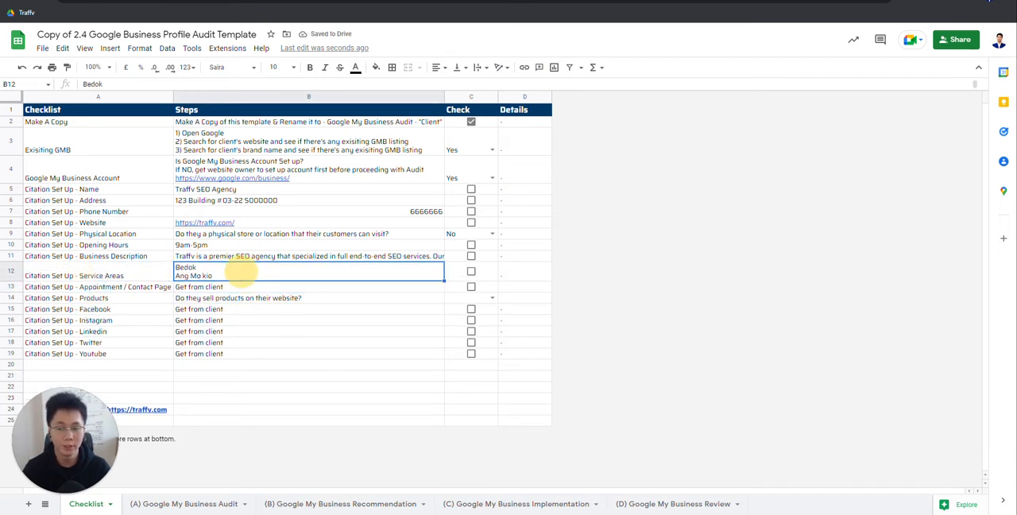
double_click(234, 270)
left_click_drag(217, 279, 148, 265)
type("Singapore")
key("Return")
left_click(151, 266)
left_click(236, 270)
left_click(237, 272)
double_click(236, 271)
left_click_drag(234, 271, 170, 265)
left_click(148, 271)
left_click(236, 271)
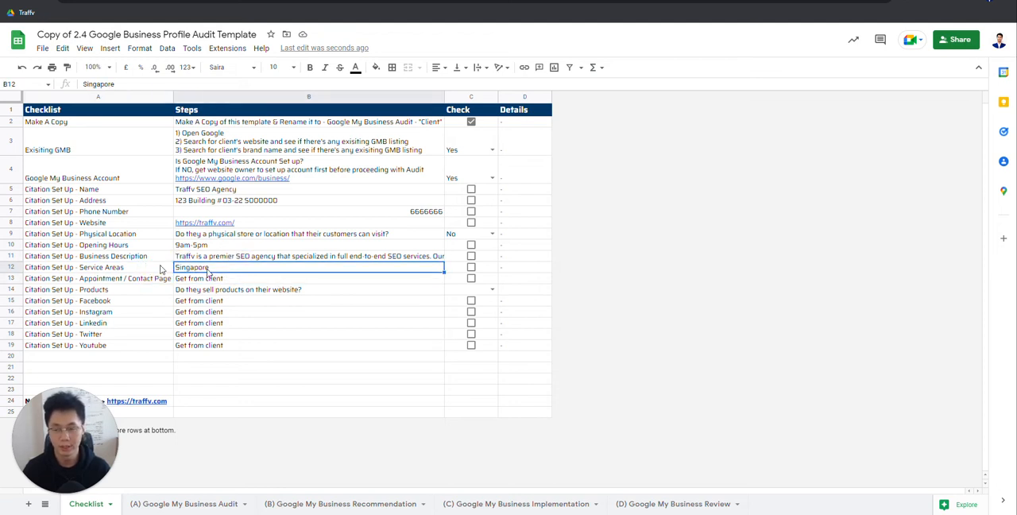
left_click(97, 260)
left_click(119, 268)
left_click(210, 271)
left_click(119, 268)
left_click(210, 270)
left_click(120, 270)
left_click(266, 264)
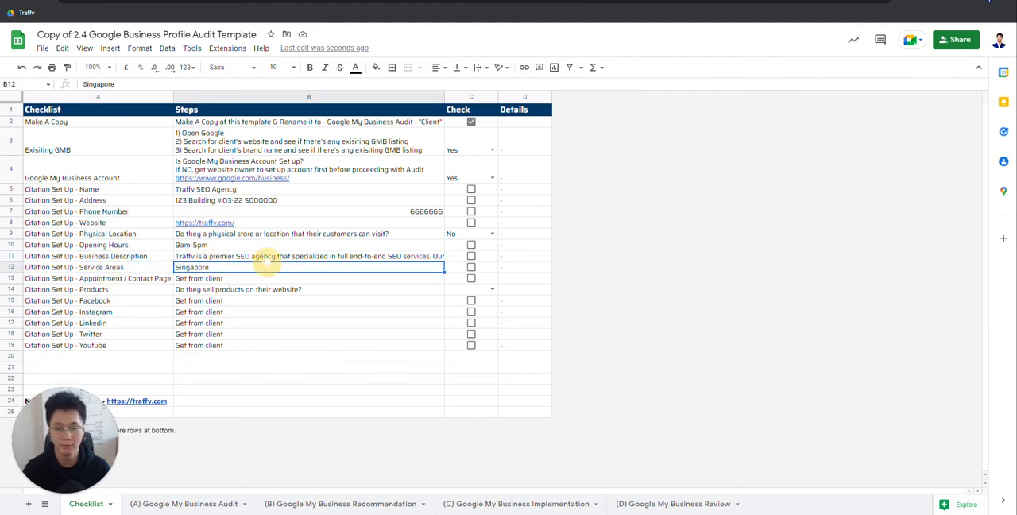
left_click(125, 280)
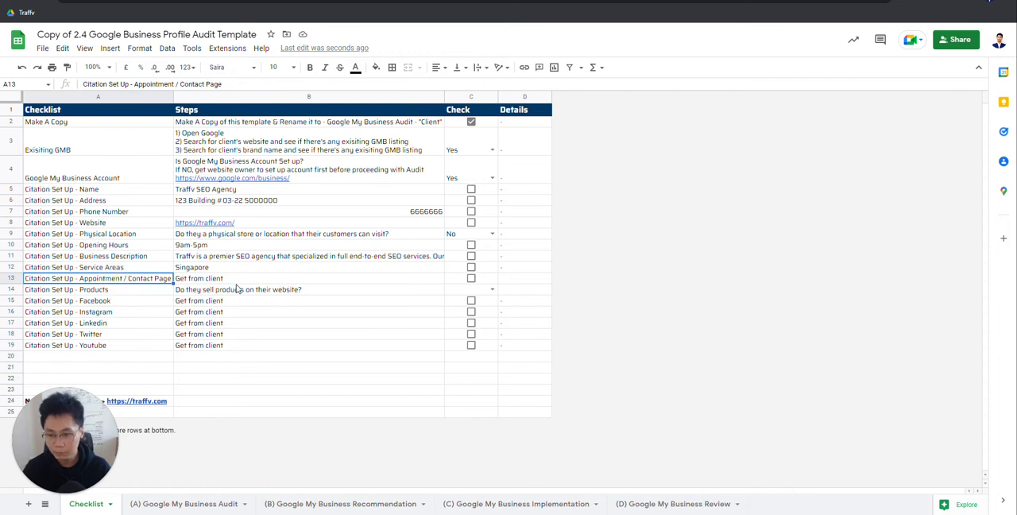
left_click(233, 281)
left_click(127, 287)
left_click(125, 281)
left_click(243, 282)
left_click(148, 281)
left_click(238, 280)
left_click(127, 281)
left_click(238, 276)
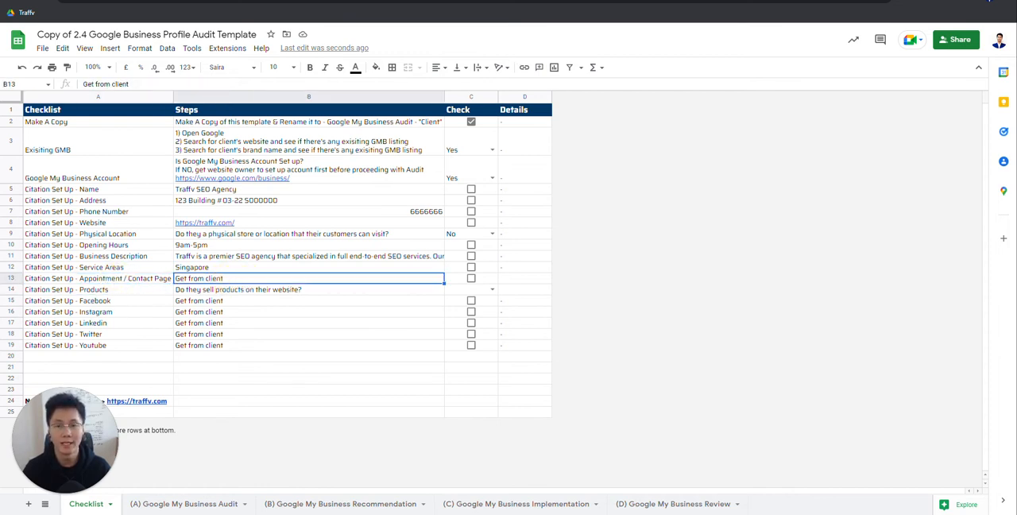
left_click(141, 282)
double_click(224, 280)
key("ctrl+a")
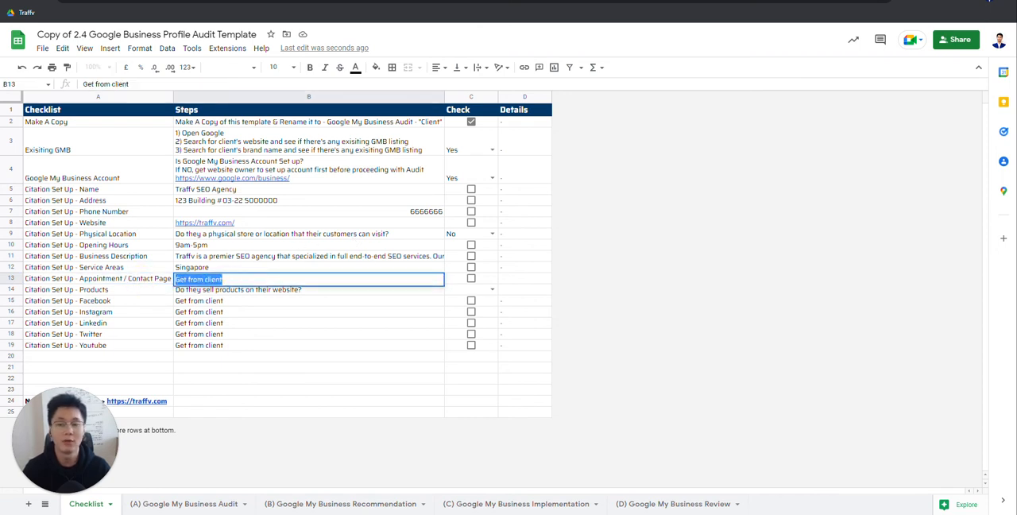
key("Escape")
double_click(263, 279)
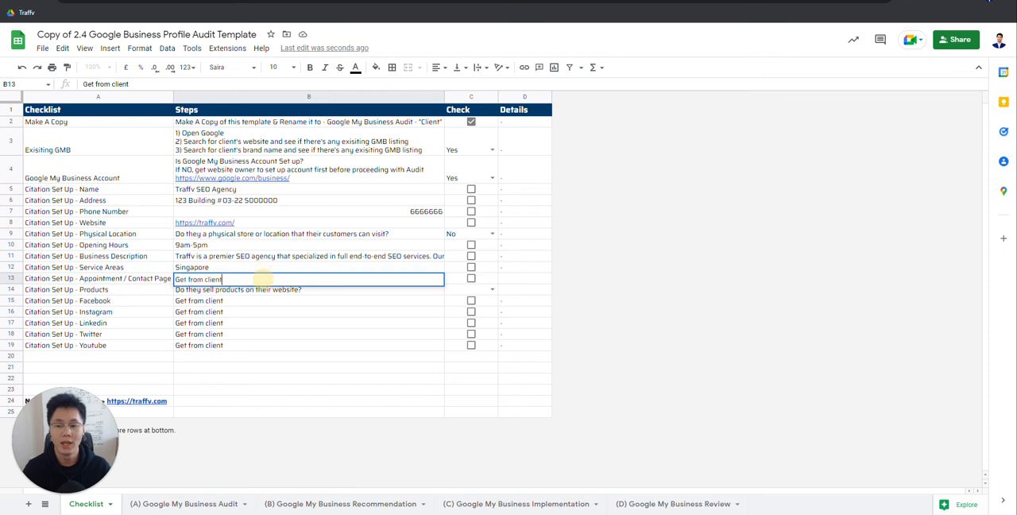
left_click_drag(232, 279, 109, 280)
type("https://traffv.com/")
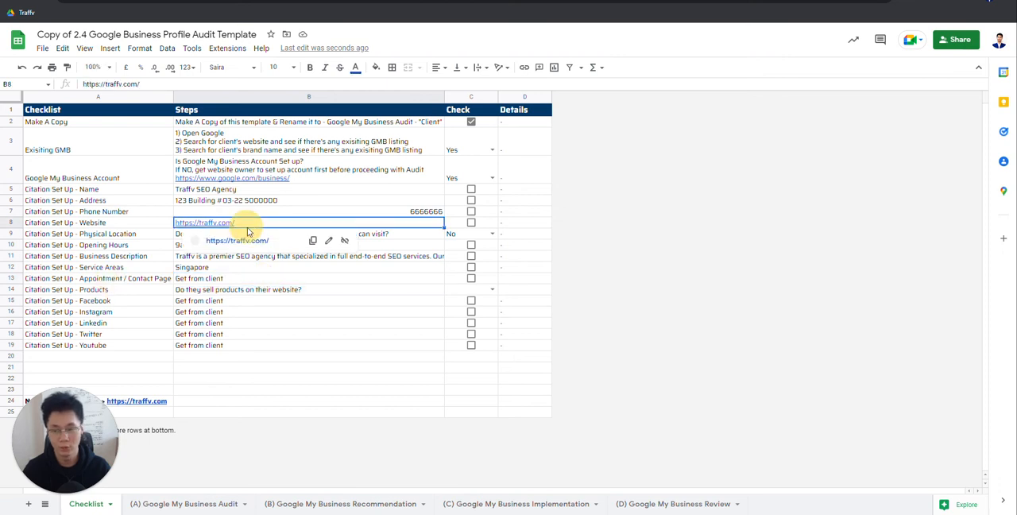
type("contact")
key("Return")
left_click(263, 279)
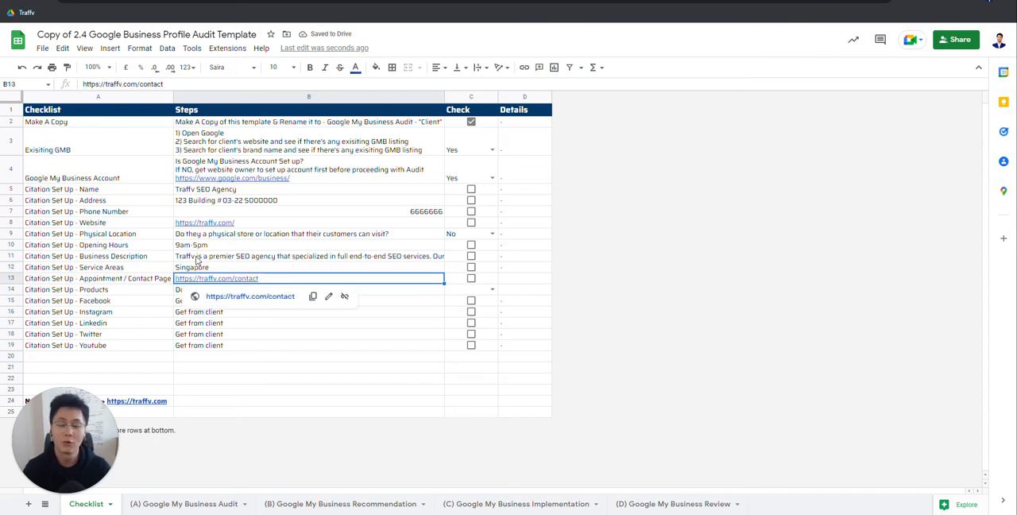
left_click(344, 295)
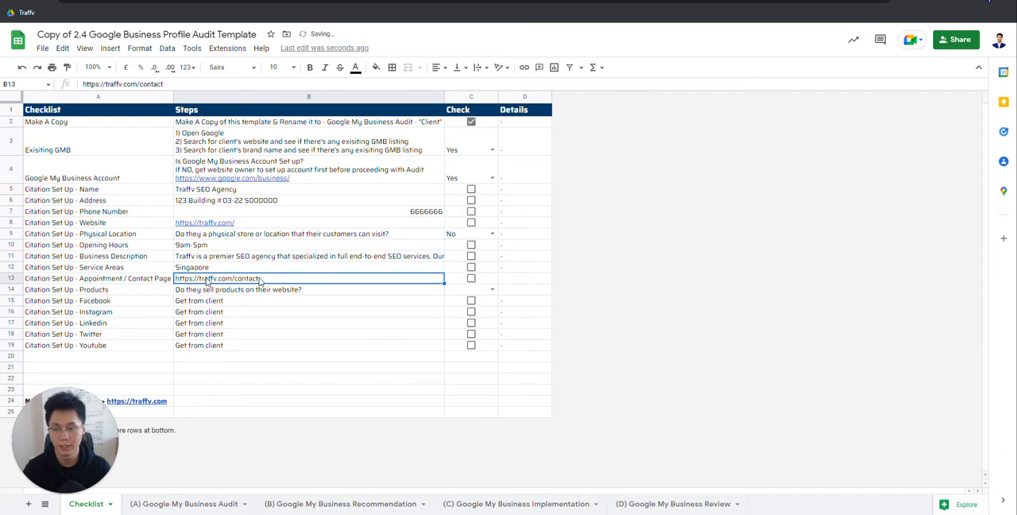
Step: Set the Check answer of the Products row to No
left_click(310, 293)
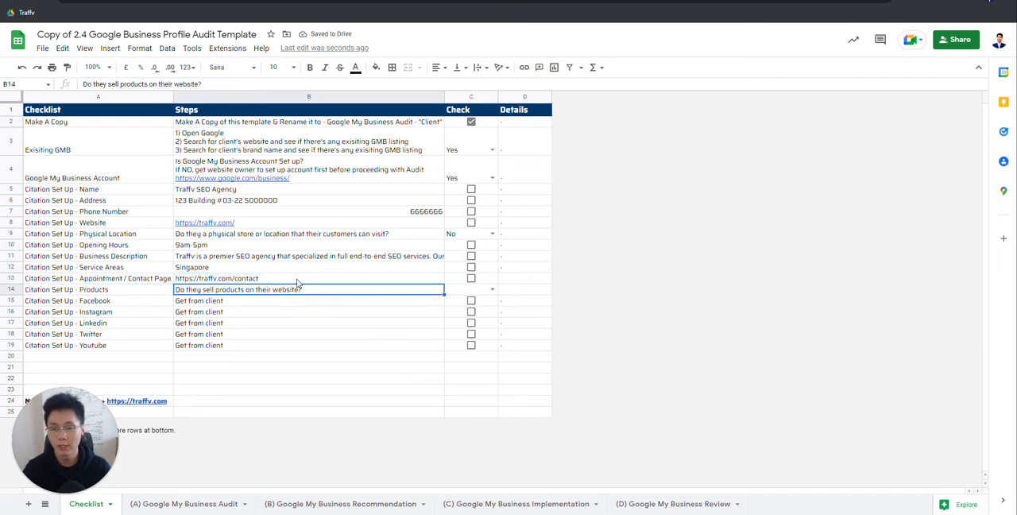
left_click(492, 291)
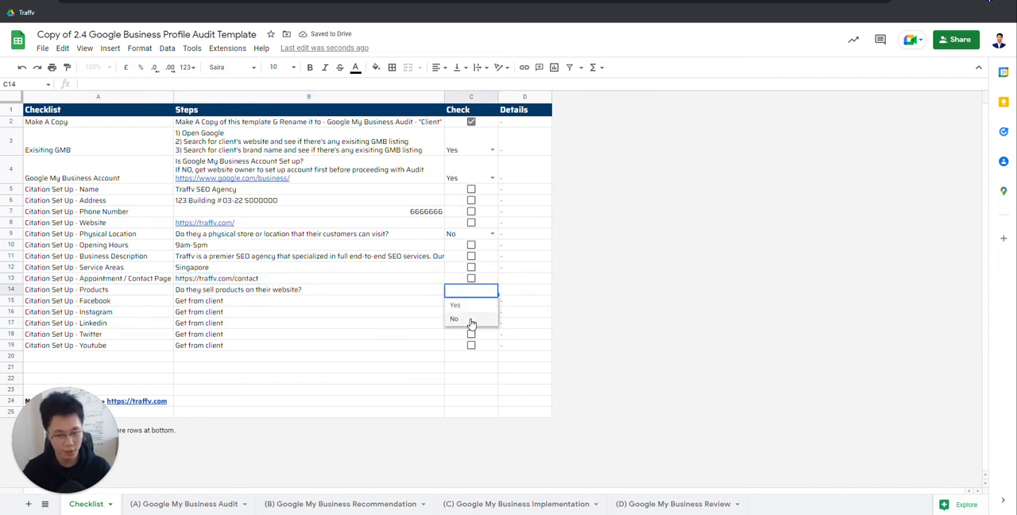
left_click(470, 320)
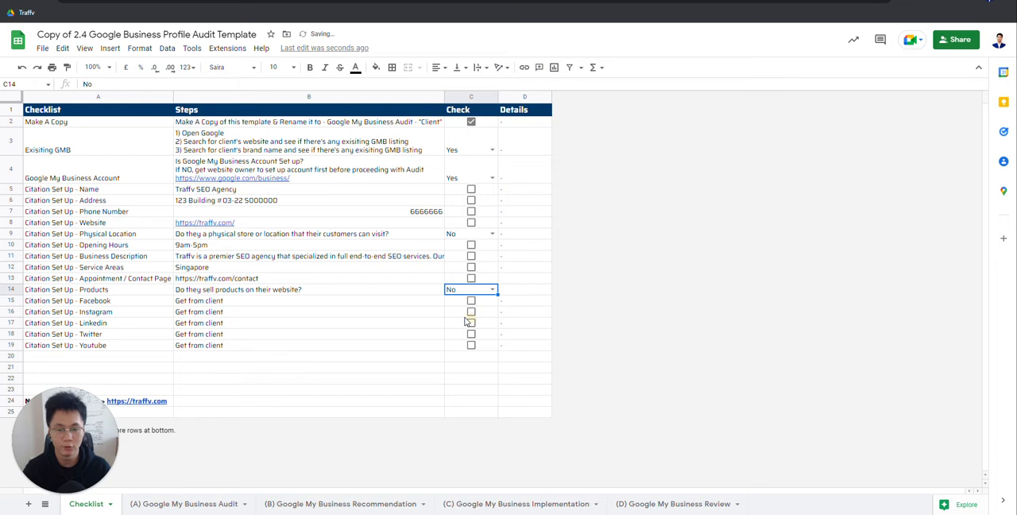
Step: Look over the Facebook, Instagram, Linkedin, Twitter and Youtube citation rows and their Steps entries
left_click(88, 308)
left_click(221, 309)
left_click(104, 309)
left_click(104, 301)
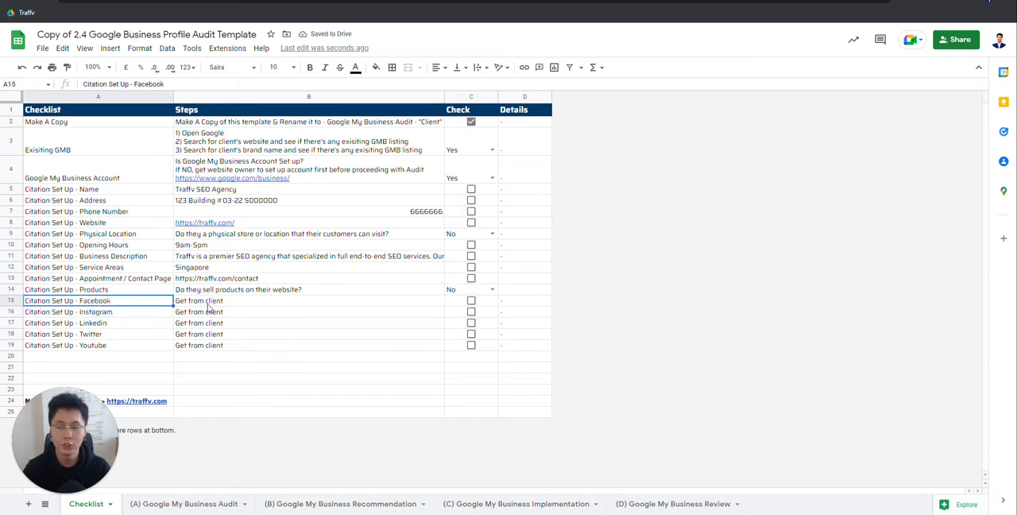
left_click(123, 313)
left_click(132, 323)
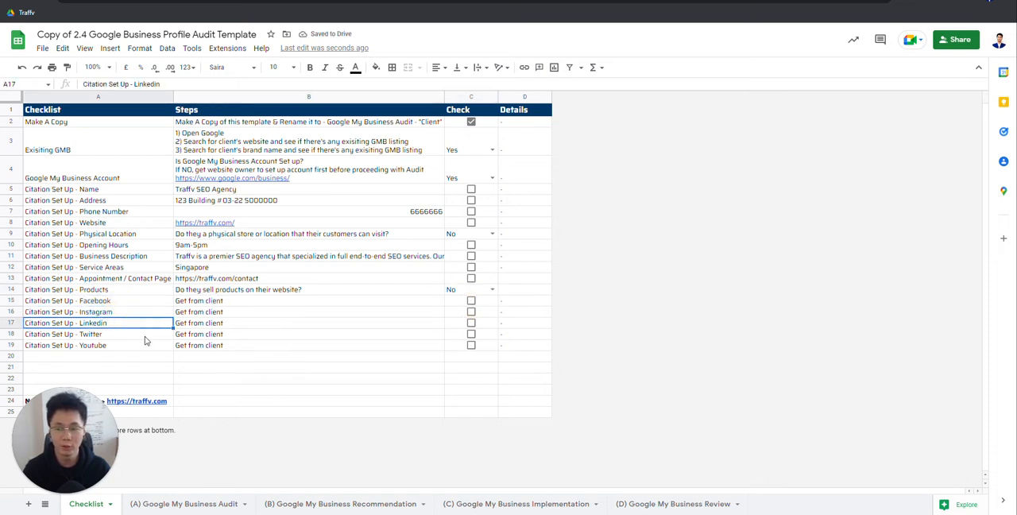
left_click(142, 335)
left_click(151, 346)
left_click_drag(120, 302, 240, 345)
left_click_drag(118, 304, 119, 345)
left_click_drag(204, 303, 152, 347)
left_click_drag(126, 302, 124, 346)
left_click_drag(222, 303, 117, 343)
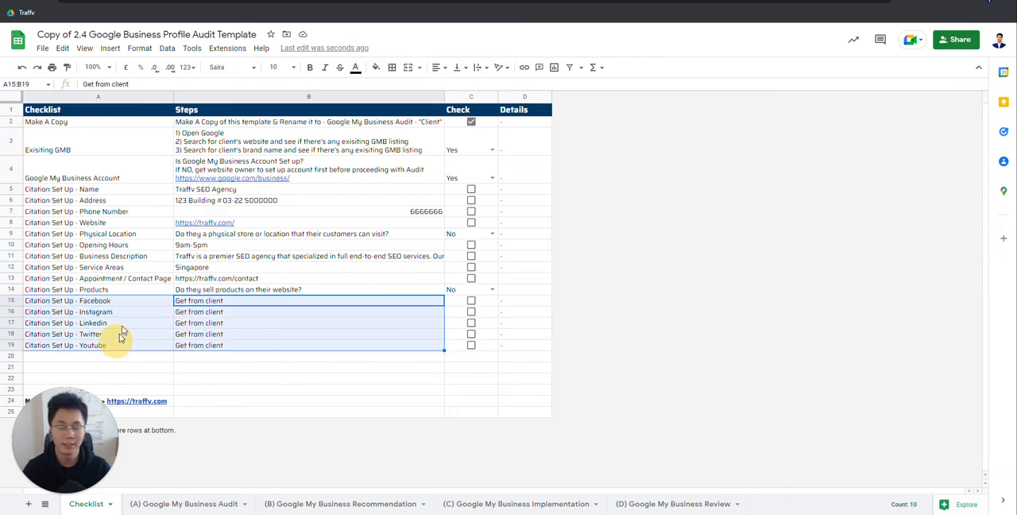
left_click_drag(124, 302, 164, 337)
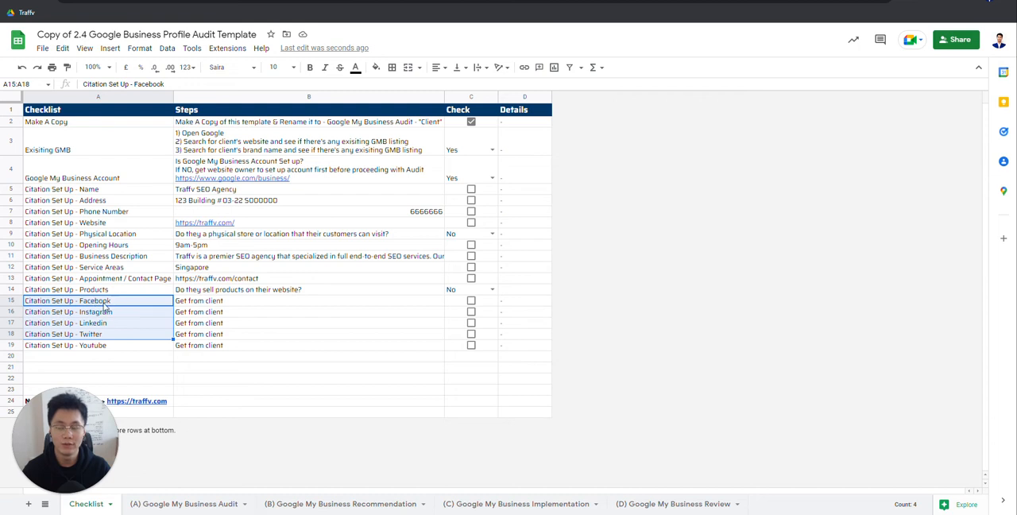
left_click(215, 301)
left_click(105, 301)
left_click(270, 305)
left_click(113, 303)
left_click(241, 300)
left_click(99, 311)
left_click(208, 324)
left_click(121, 315)
left_click(250, 316)
left_click(222, 303)
left_click(217, 312)
left_click(224, 334)
left_click(233, 348)
left_click(259, 302)
left_click(238, 342, "shift")
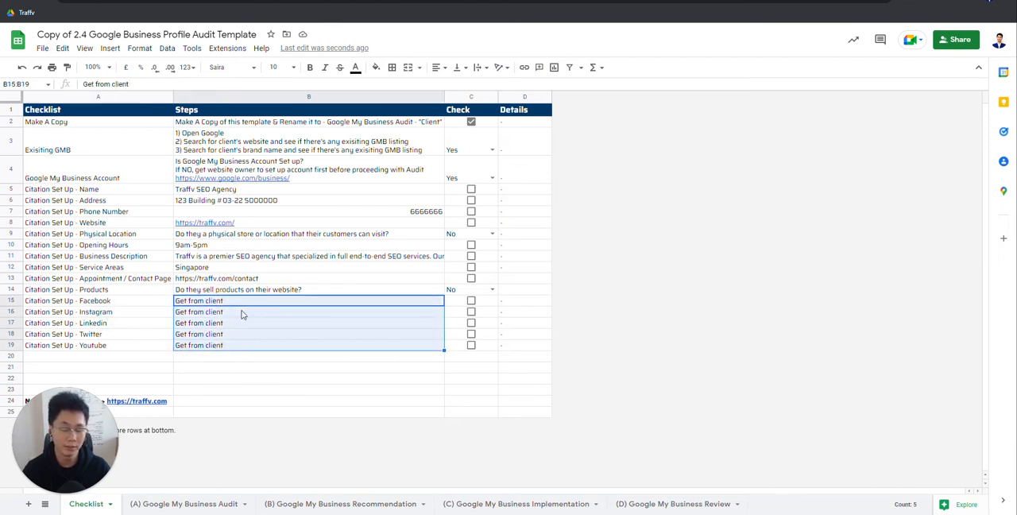
Step: Mark the Facebook, Instagram, Linkedin, Twitter and Youtube rows as checked
left_click(471, 300)
left_click(472, 311)
left_click(471, 323)
left_click(469, 337)
left_click(472, 346)
left_click(469, 333)
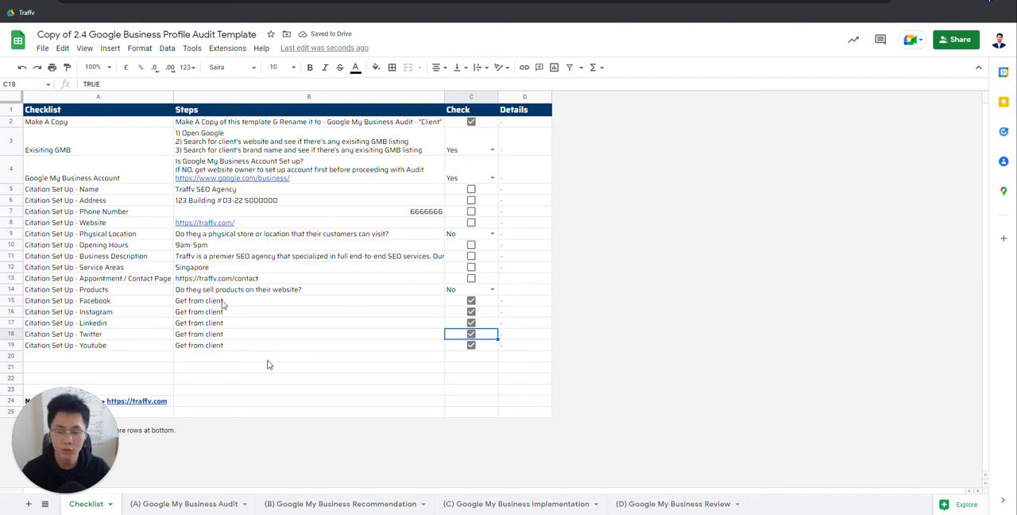
Step: Open the (A) Google My Business Audit sheet and look over its Item and Audit columns
left_click(198, 504)
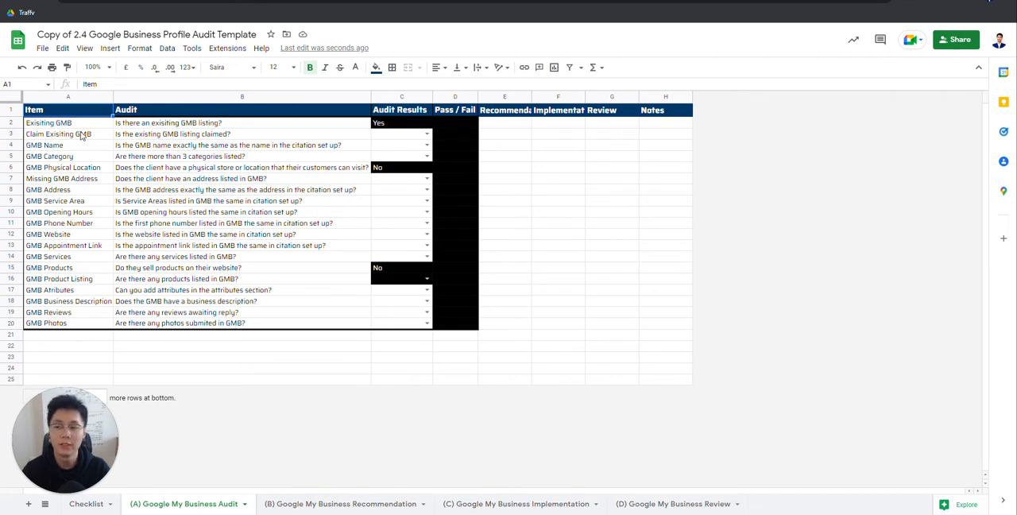
left_click(56, 123)
left_click_drag(55, 148, 34, 322)
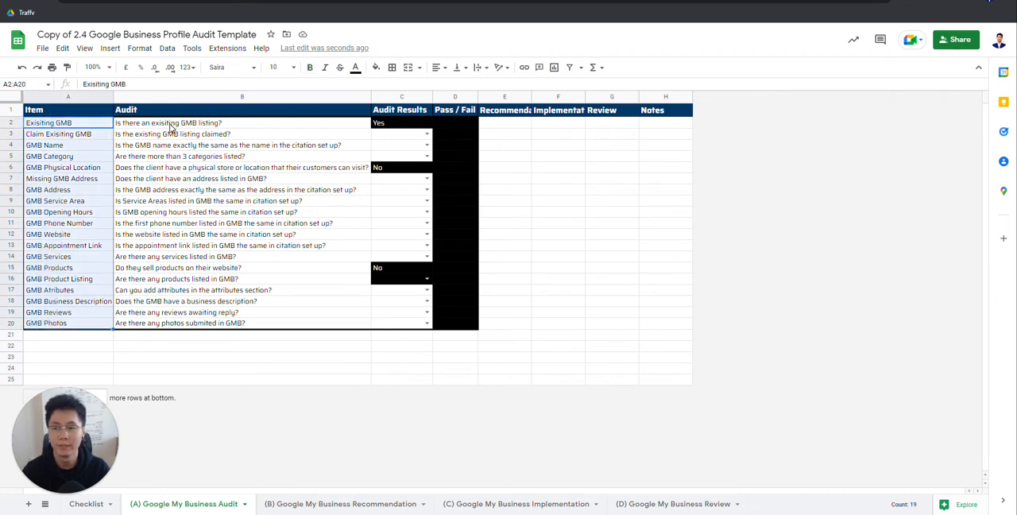
left_click_drag(171, 127, 175, 327)
left_click(194, 279)
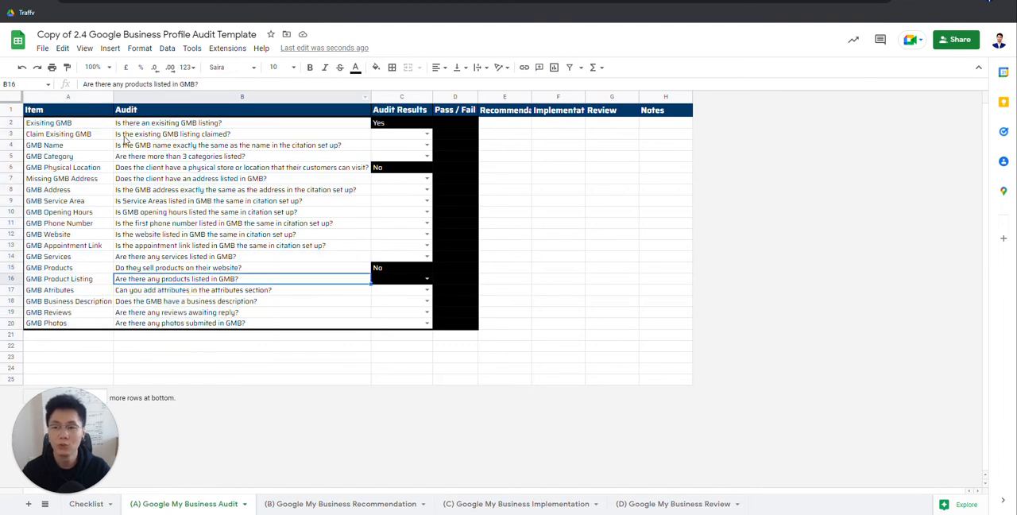
Step: Set the Exisiting GMB answer on the Checklist sheet to No and return to the Google My Business Audit sheet
left_click(58, 125)
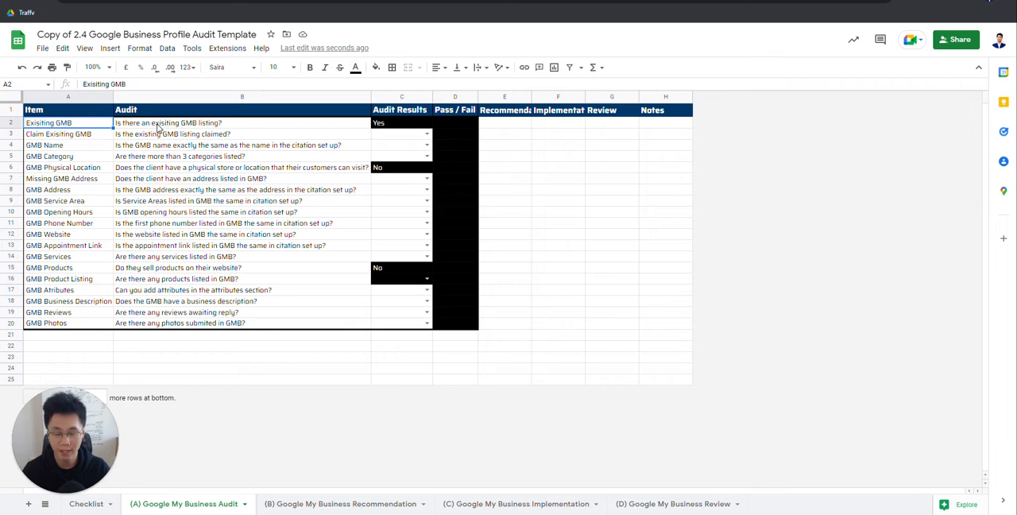
left_click(397, 123)
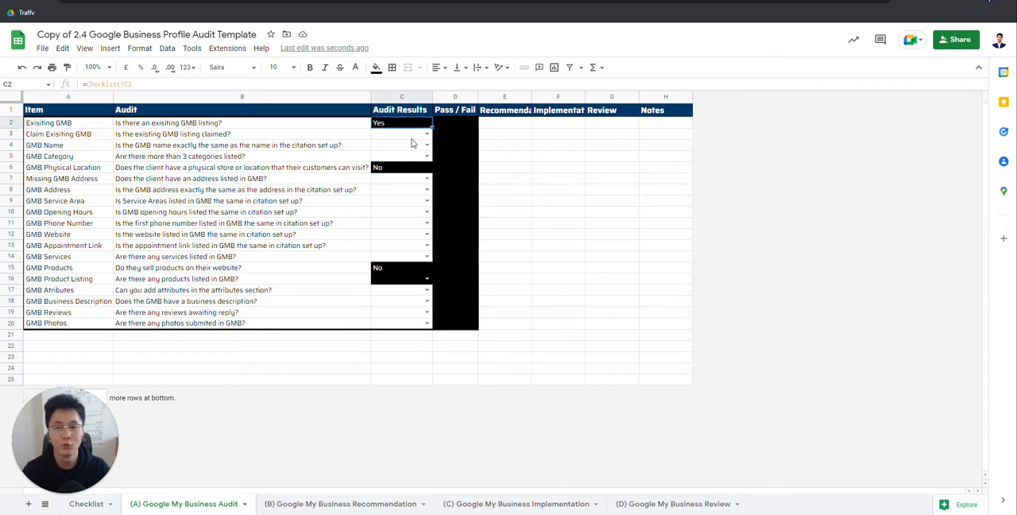
left_click(89, 504)
left_click(493, 148)
left_click(455, 177)
left_click(184, 504)
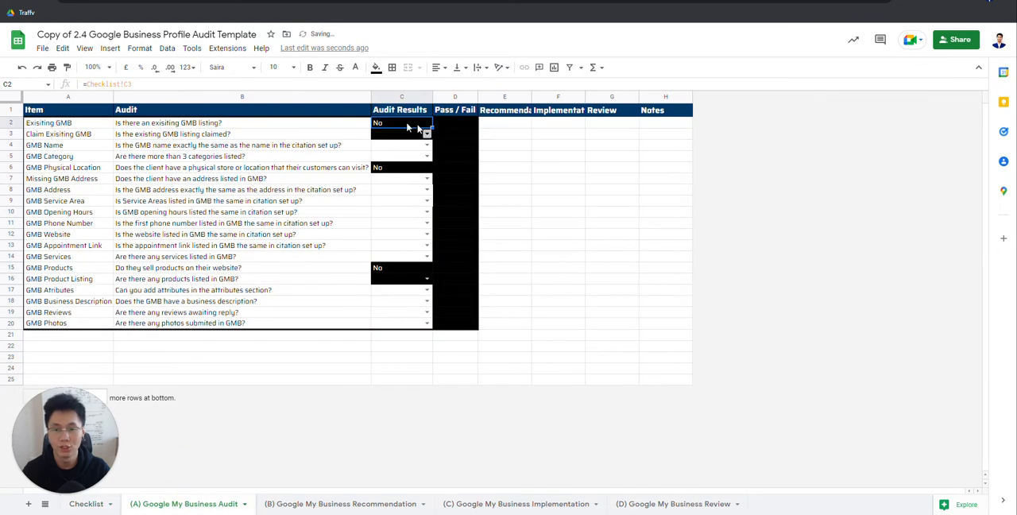
Step: Restore the Exisiting GMB answer on the Checklist sheet to Yes and go back to the Google My Business Audit sheet
left_click(87, 503)
left_click(493, 149)
left_click(459, 164)
left_click(184, 504)
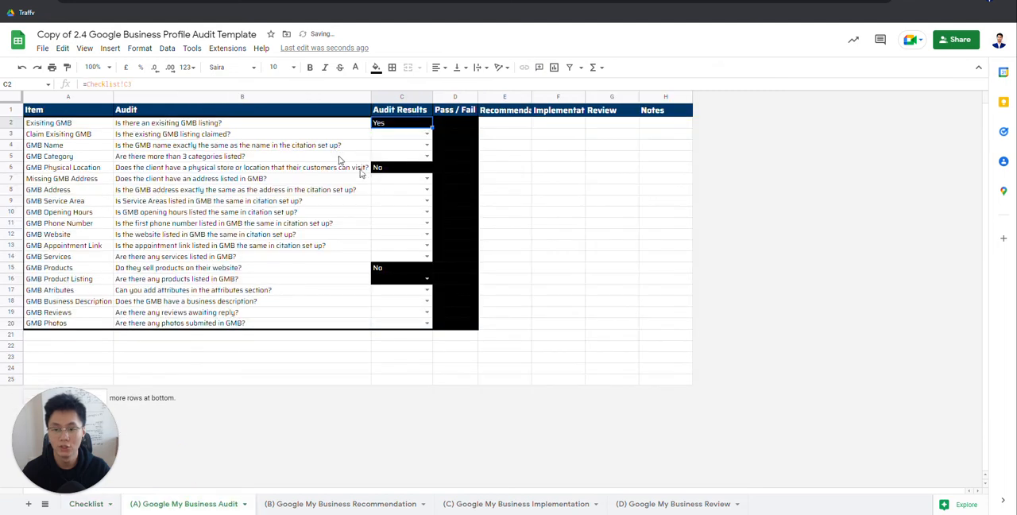
Step: Look over the Exisiting GMB and Claim Exisiting GMB rows and their audit questions
left_click(283, 140)
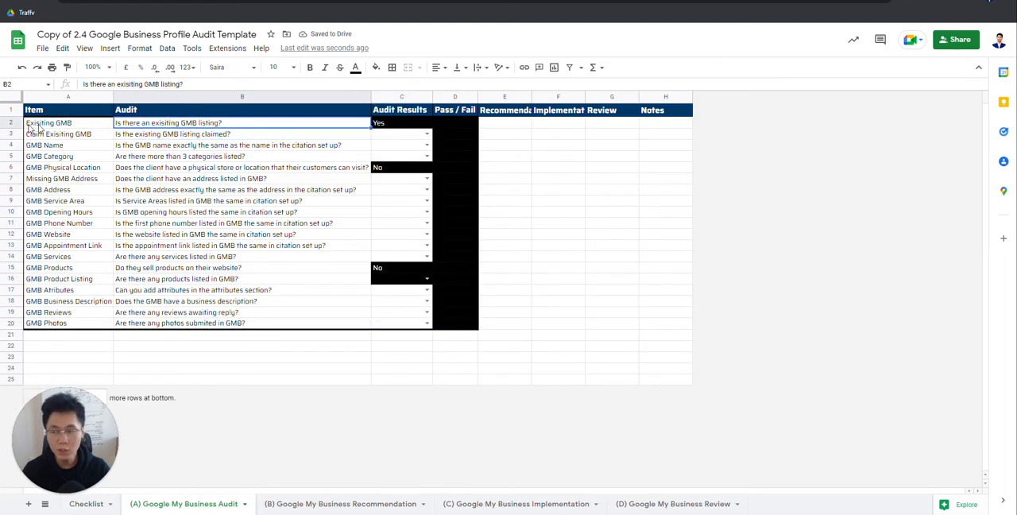
left_click_drag(73, 124, 278, 124)
left_click_drag(49, 133, 425, 136)
left_click_drag(588, 135, 264, 135)
left_click_drag(49, 135, 658, 141)
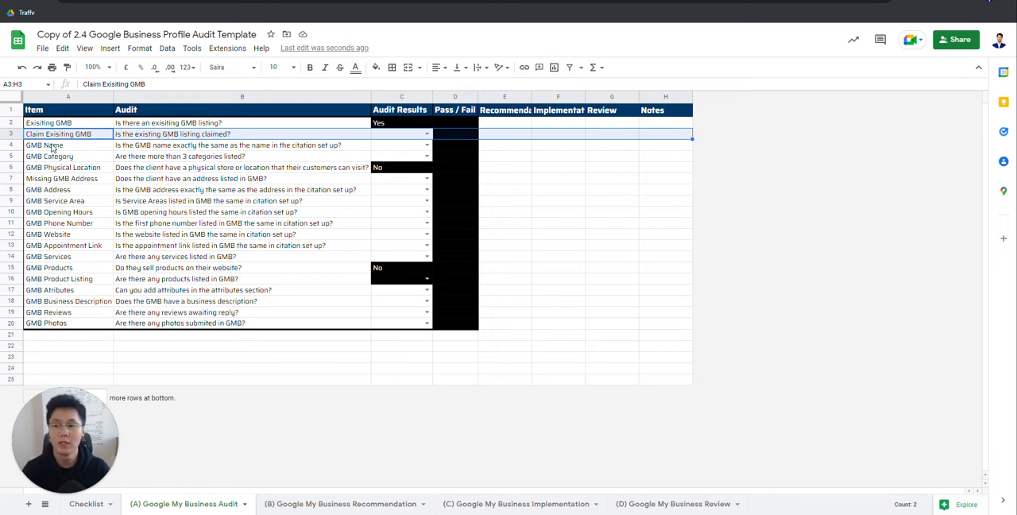
left_click(193, 136)
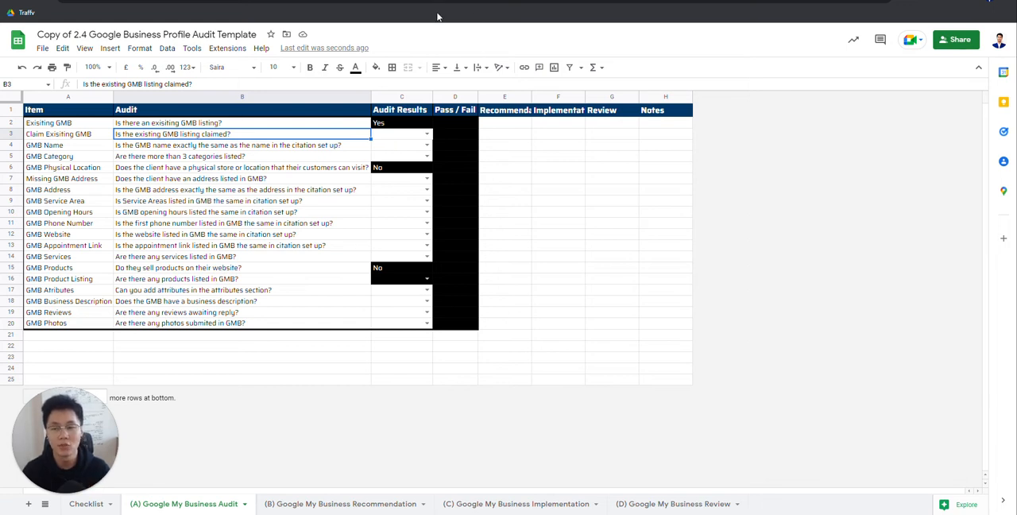
Step: Search Google for "traffv" in a new browser tab and check the business listing for its claimed or managed status
key("ctrl+t")
type("traffv")
key("Return")
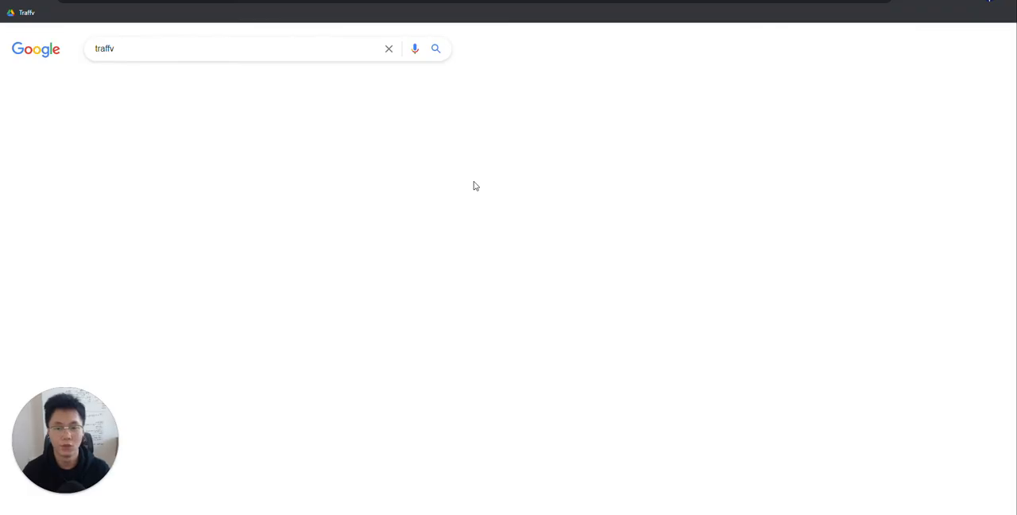
scroll(613, 325, "down", 2)
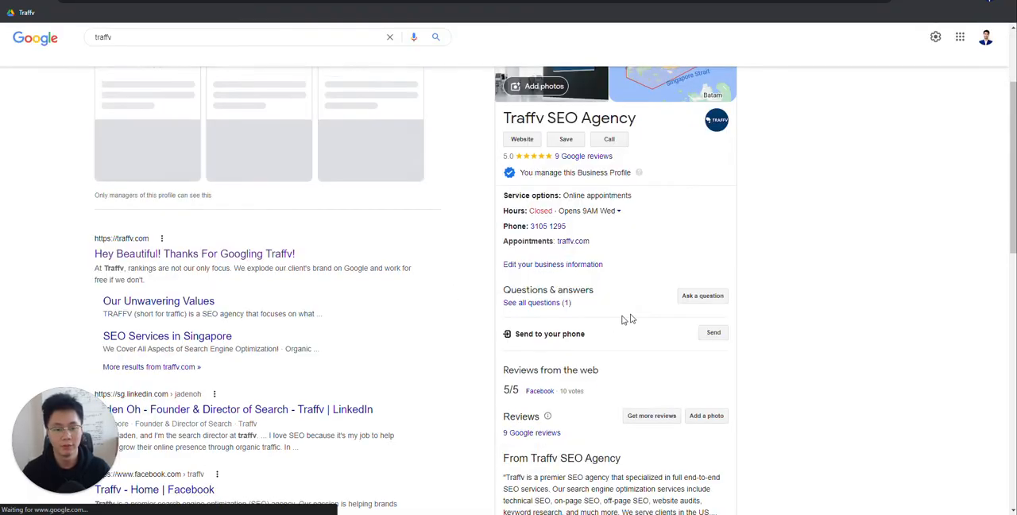
scroll(677, 298, "down", 2)
scroll(704, 340, "up", 5)
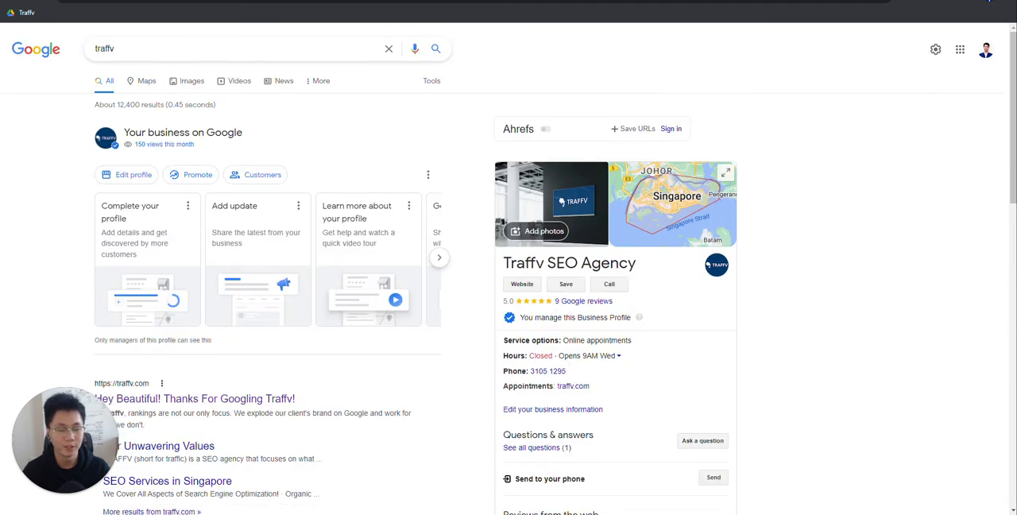
left_click_drag(686, 320, 505, 324)
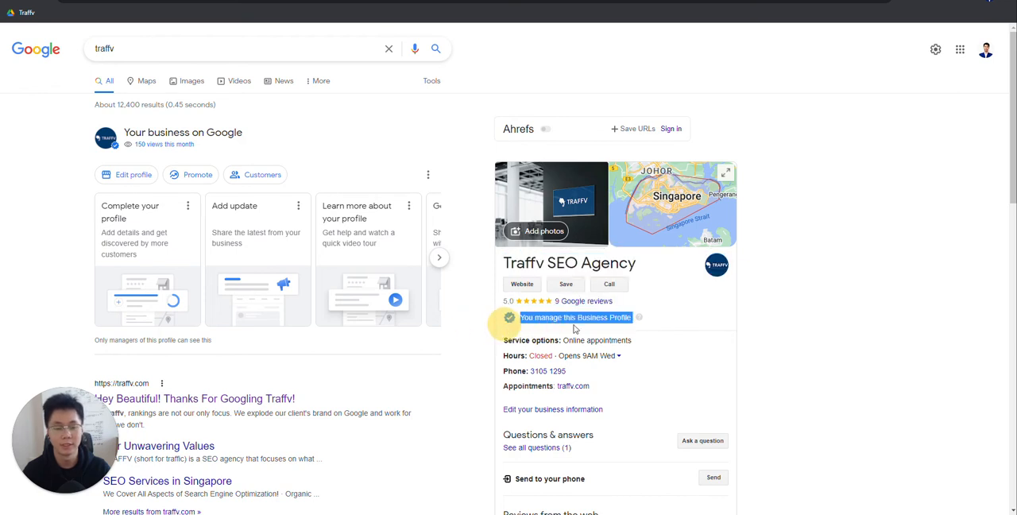
left_click(558, 326)
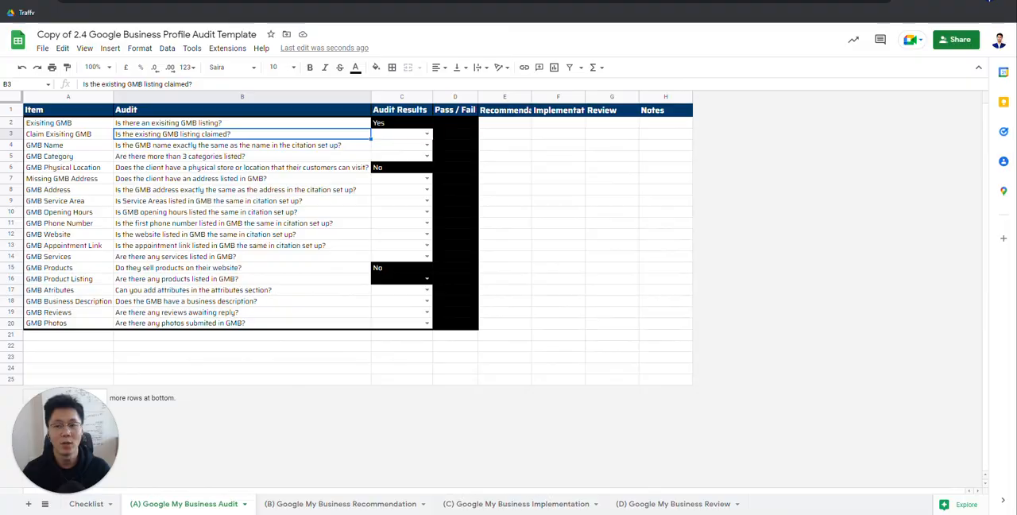
Step: Try both the Yes and No answers in the Audit Results cell of the Claim Exisiting GMB row
left_click(411, 133)
left_click(418, 135)
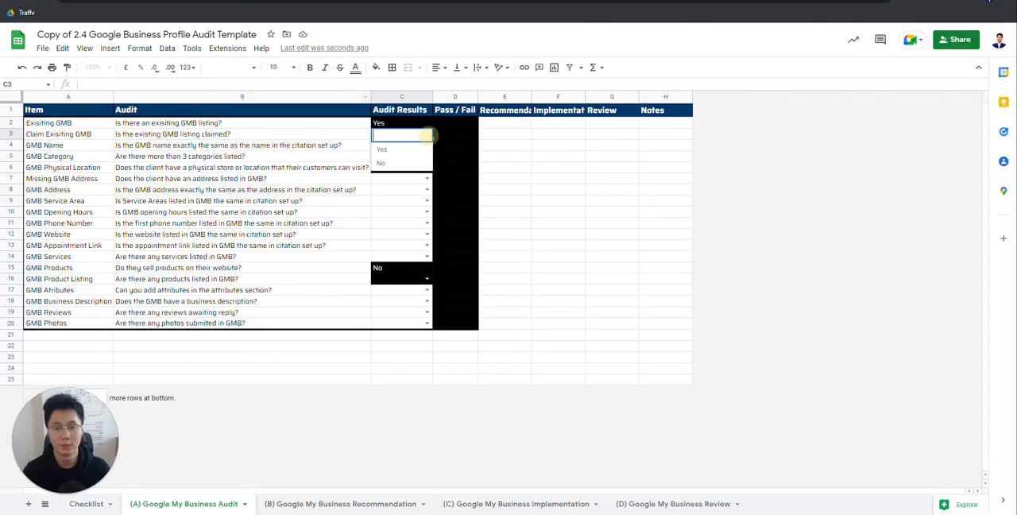
left_click(400, 152)
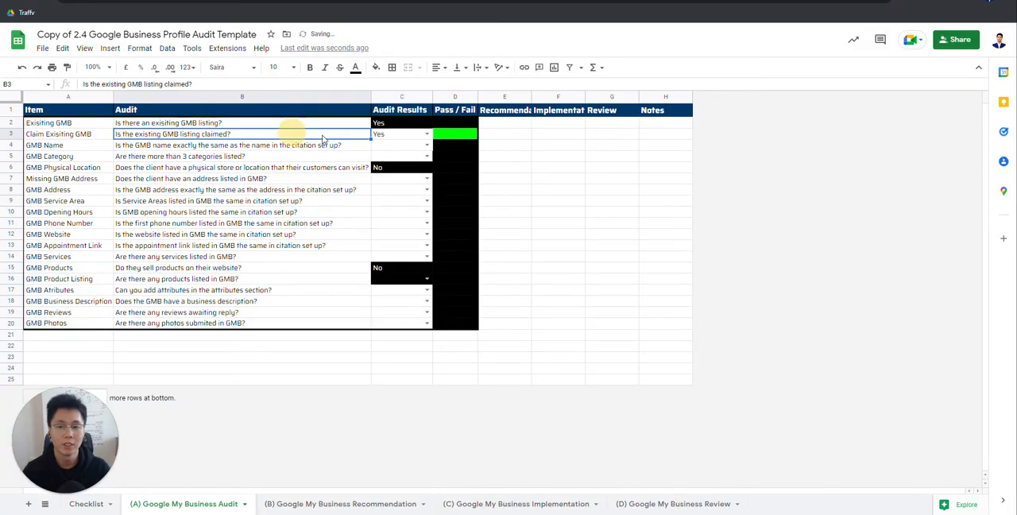
left_click(427, 134)
left_click(397, 163)
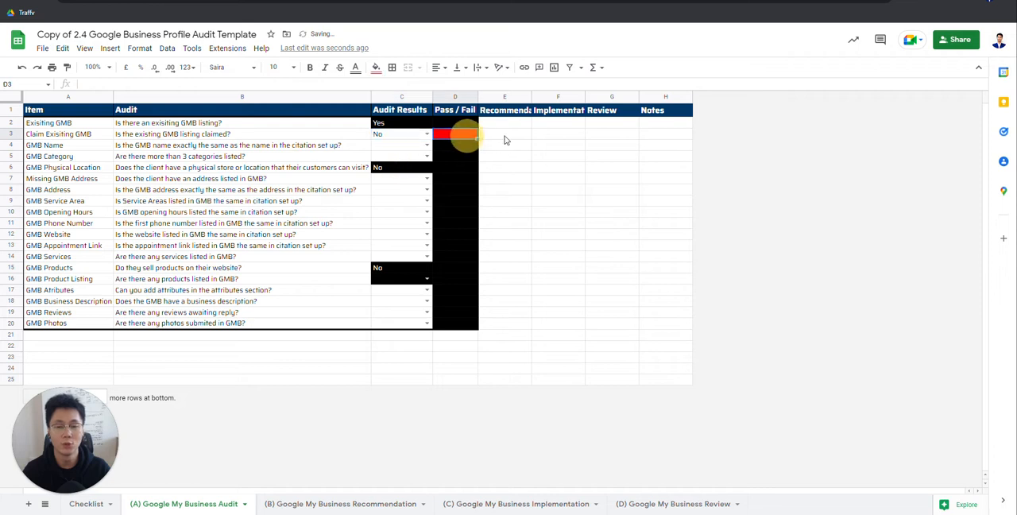
Step: Examine the Claim Exisiting GMB row's question, audit result, Pass / Fail cell and Recommendation cell
left_click(510, 137)
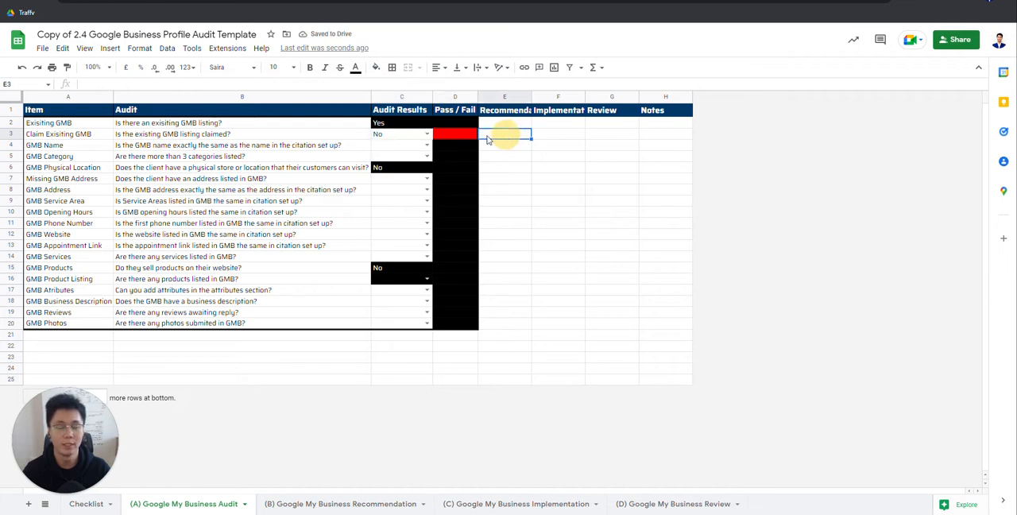
key("Left")
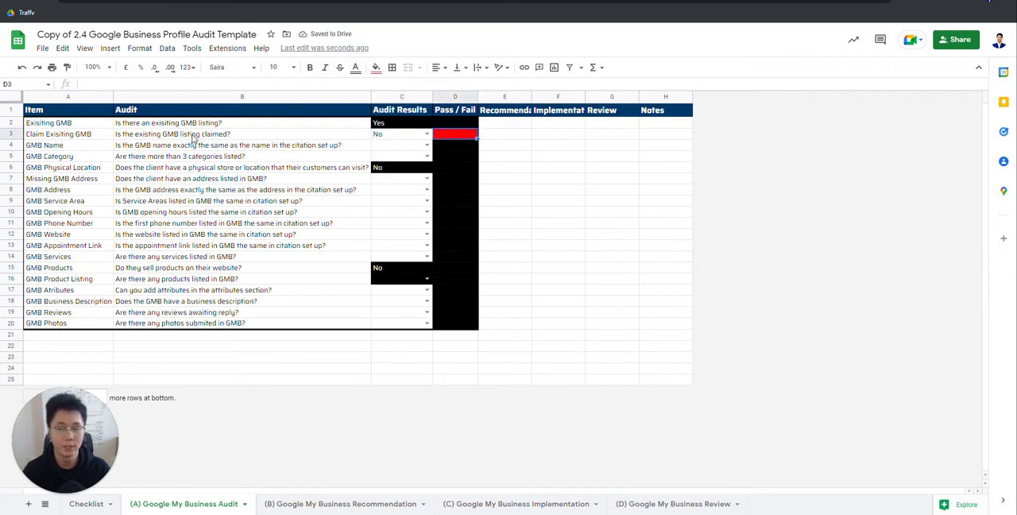
left_click(192, 139)
left_click(510, 137)
left_click(390, 137)
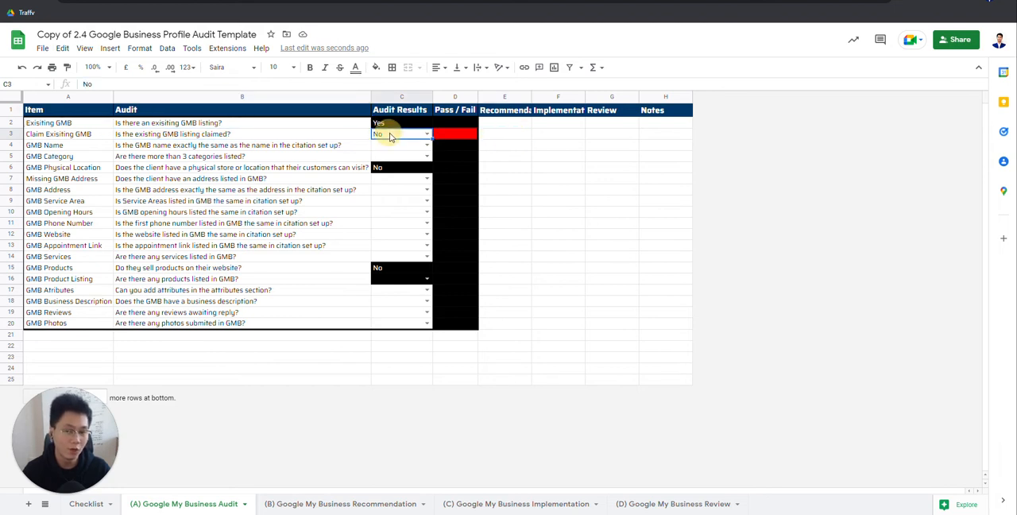
left_click(510, 136, "shift")
left_click_drag(280, 135, 501, 143)
left_click(515, 136)
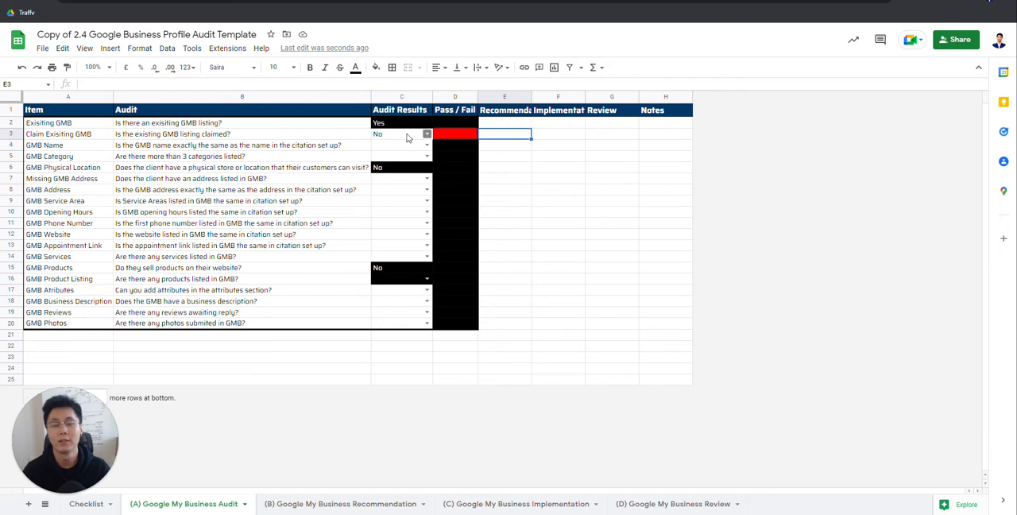
left_click_drag(329, 136, 579, 137)
left_click(494, 137)
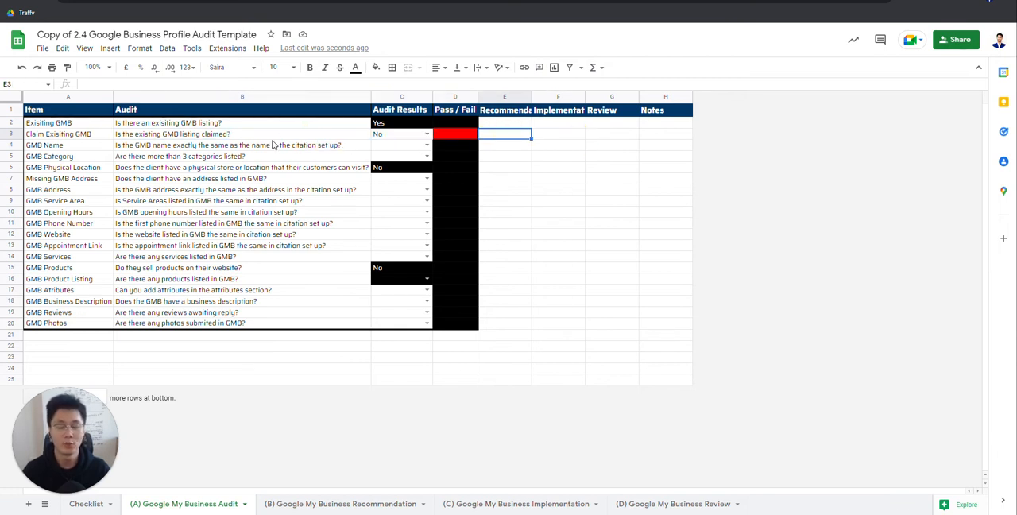
left_click(394, 135)
left_click(427, 134)
left_click(326, 137)
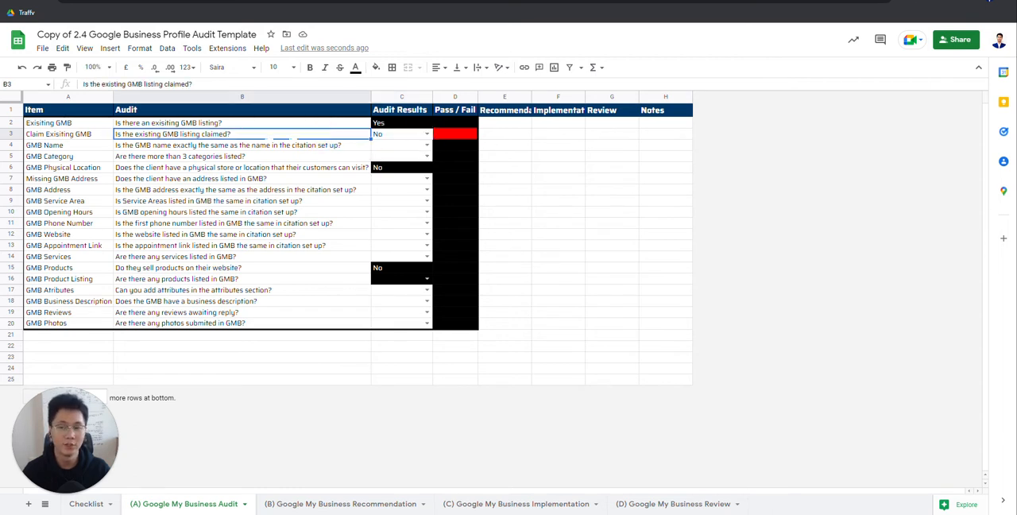
left_click(226, 124)
left_click(390, 131)
left_click(516, 133)
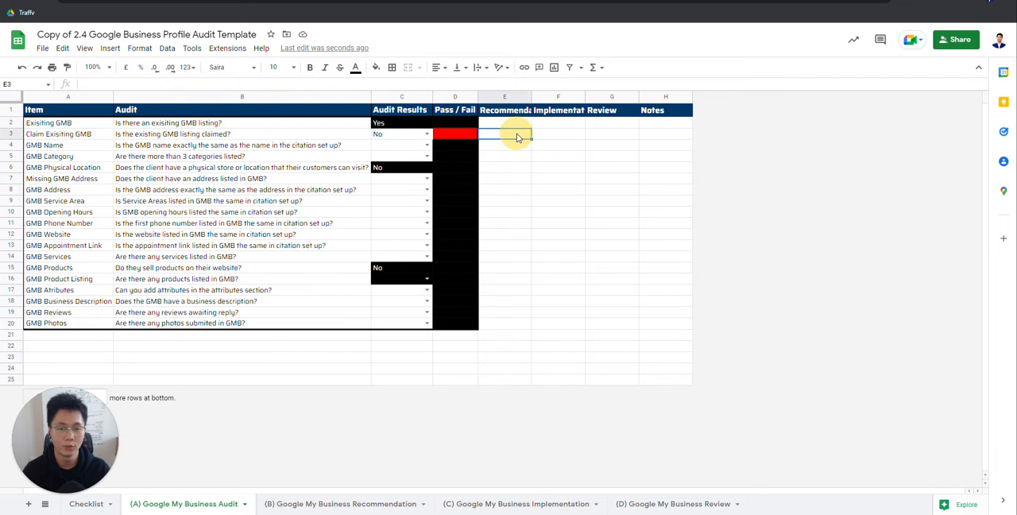
left_click(299, 135)
left_click(252, 123)
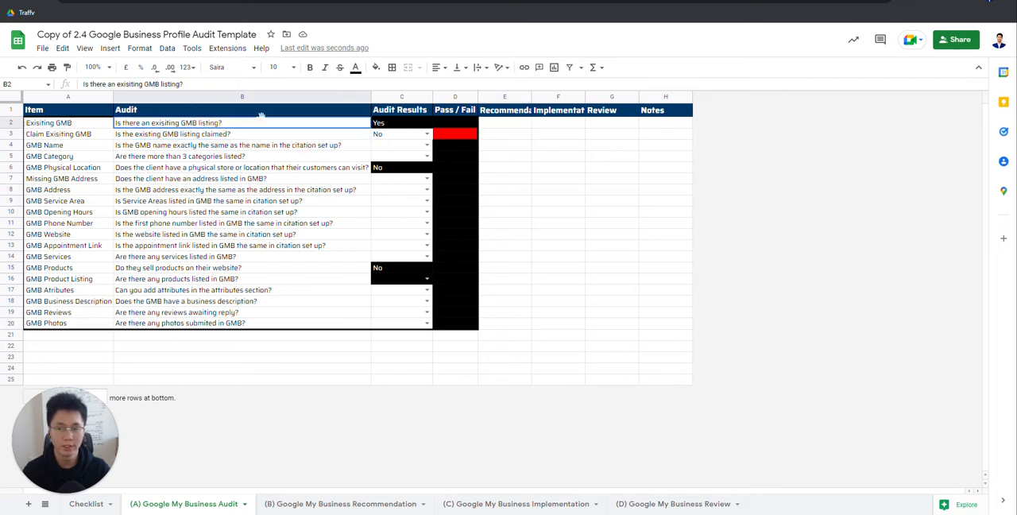
Step: Set the Audit Results answer of the Claim Exisiting GMB row to Yes
left_click(427, 133)
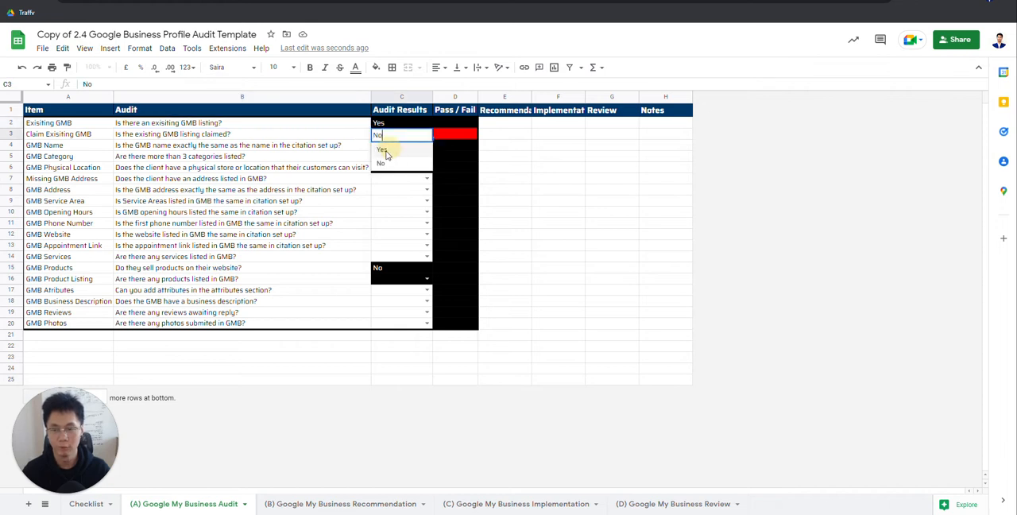
left_click(386, 148)
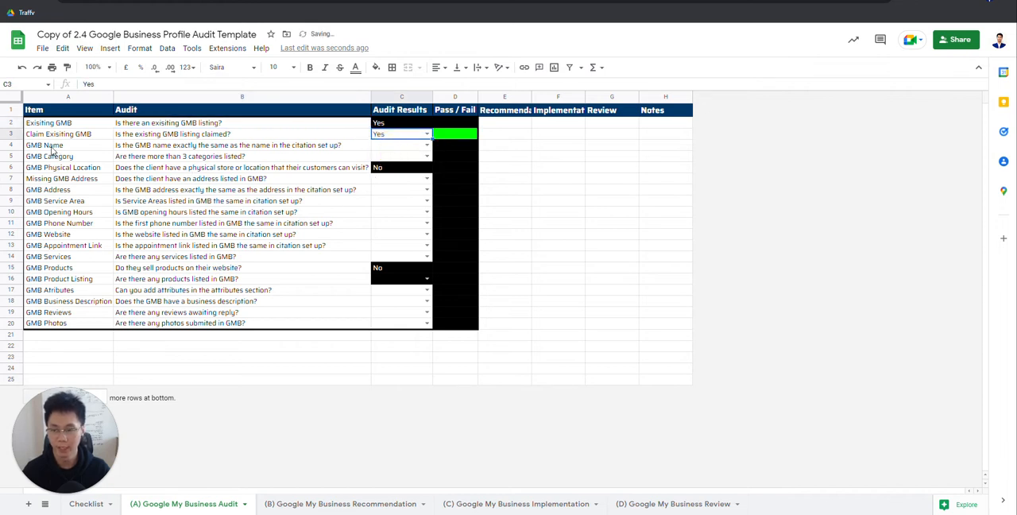
Step: Read the GMB Name audit question and examine the business name shown on the Google listing for traffv
left_click(161, 147)
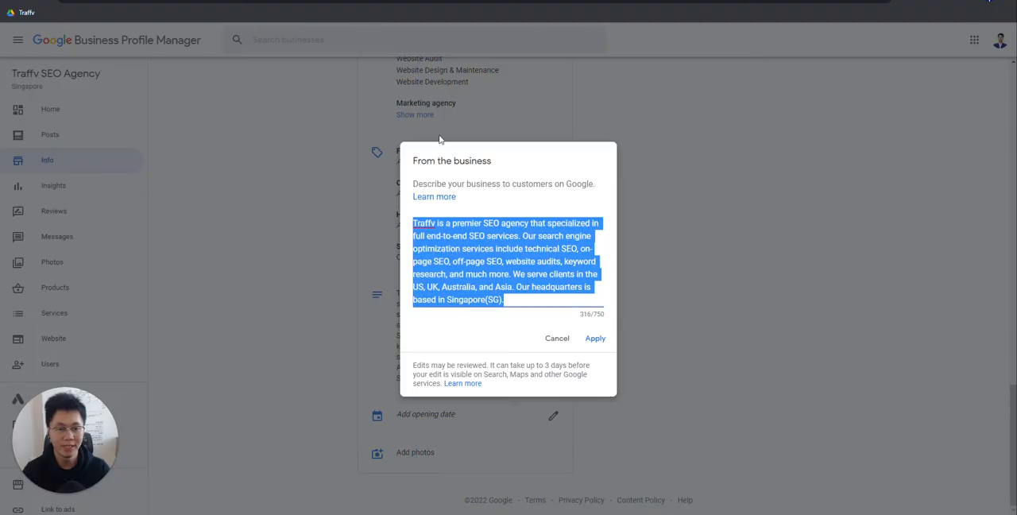
left_click(556, 339)
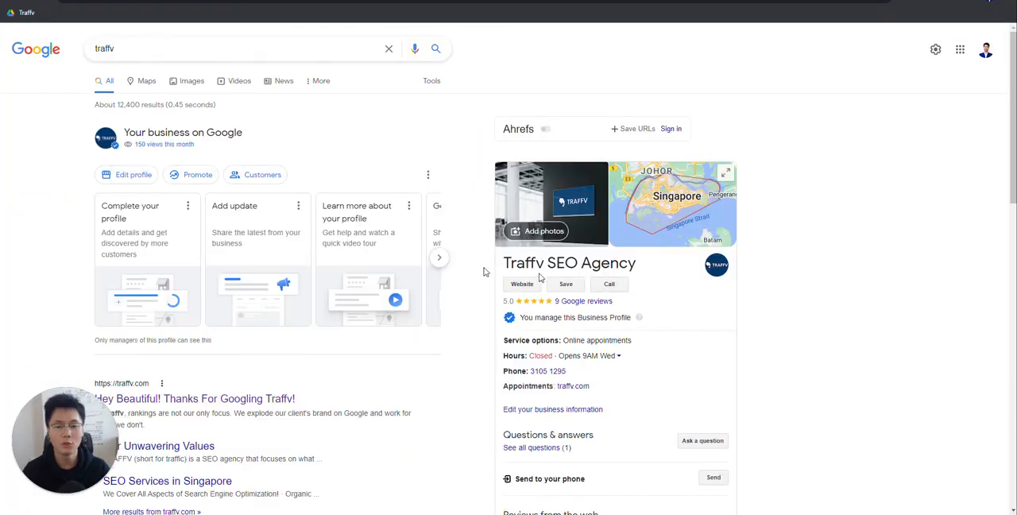
left_click_drag(148, 49, 58, 60)
left_click(301, 55)
left_click(737, 77)
mouse_move(496, 265)
left_mouse_down()
mouse_move(654, 268)
mouse_move(509, 265)
left_mouse_up()
left_click(682, 269)
left_click(682, 250)
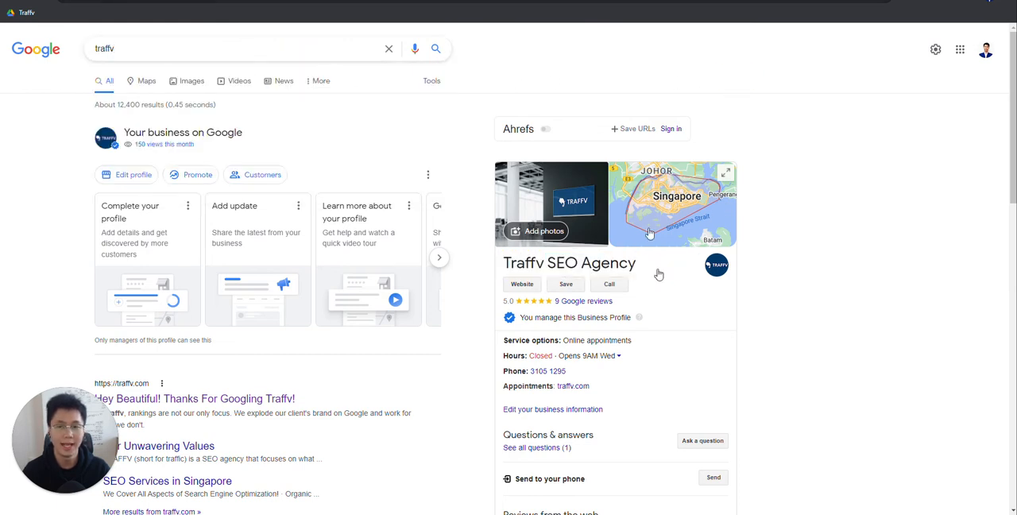
Step: Copy the business name Traffv SEO Agency from the Google listing into the Citation Set Up - Name row's Steps cell on the Checklist sheet
left_click_drag(649, 268, 474, 268)
key("ctrl+c")
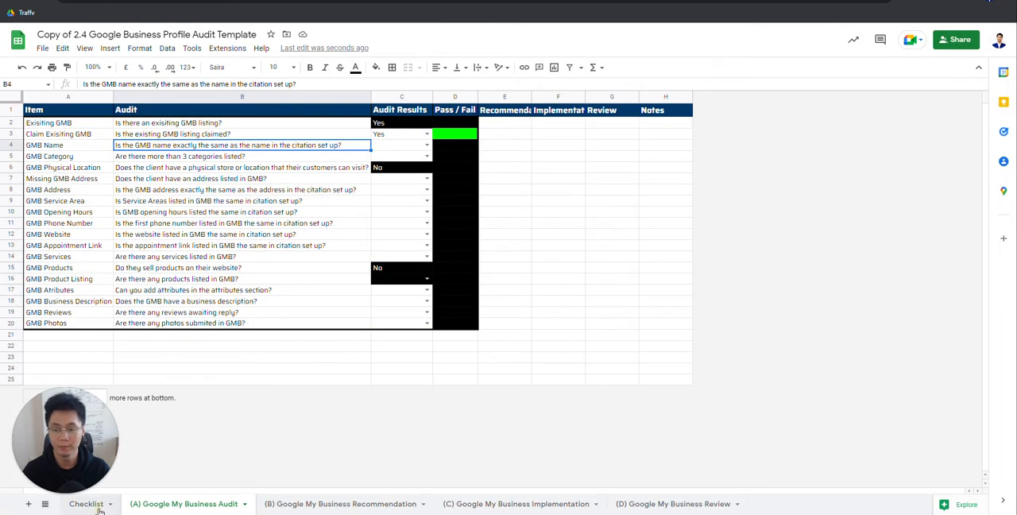
left_click(89, 504)
left_click(270, 191)
key("ctrl+v")
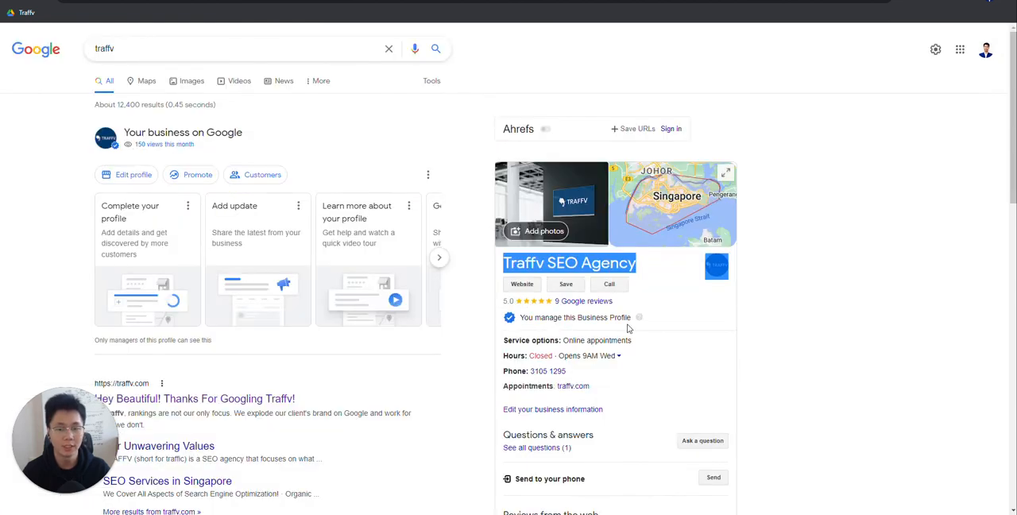
Step: Compare the business name on the Google listing with the Citation Set Up - Name entry on the Checklist sheet
left_click(643, 268)
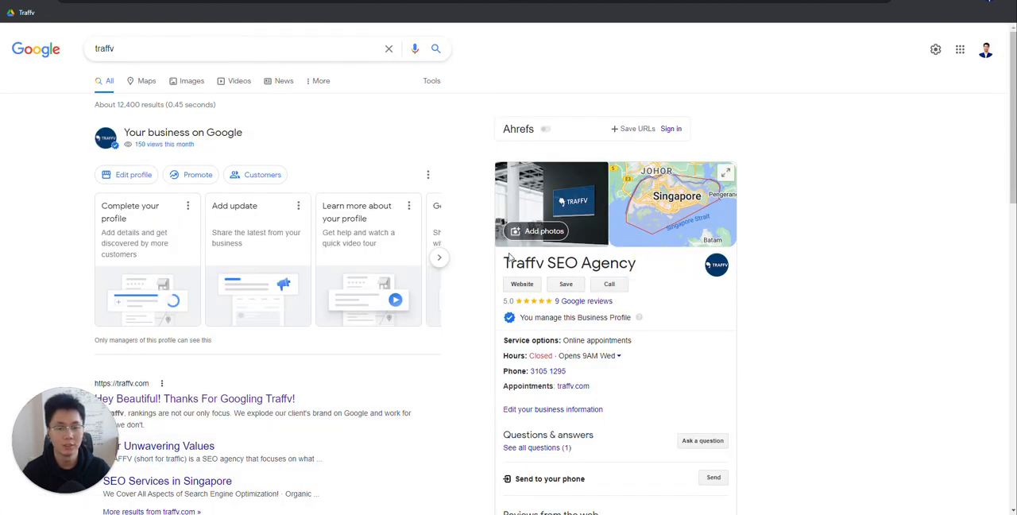
triple_click(746, 258)
left_click_drag(746, 258, 658, 268)
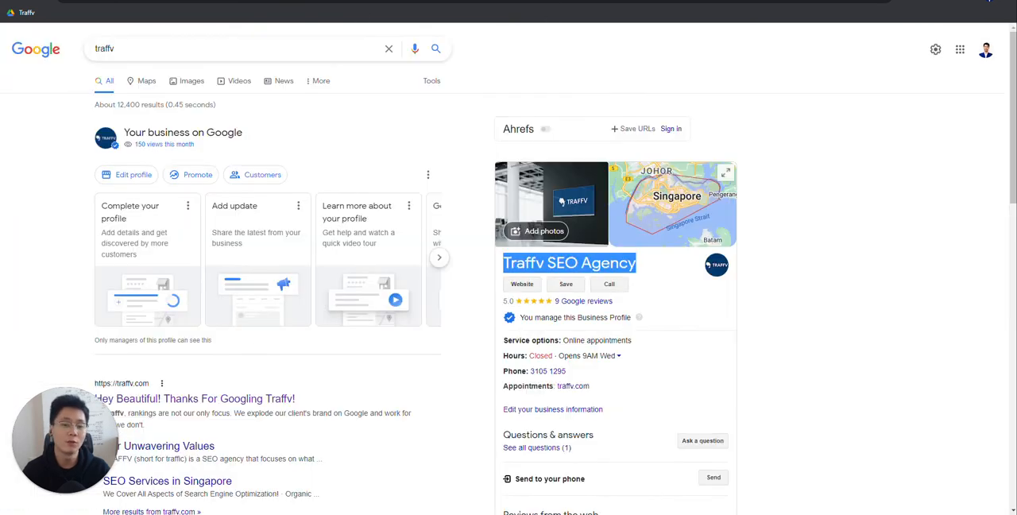
left_click_drag(640, 267, 505, 262)
left_click(552, 267)
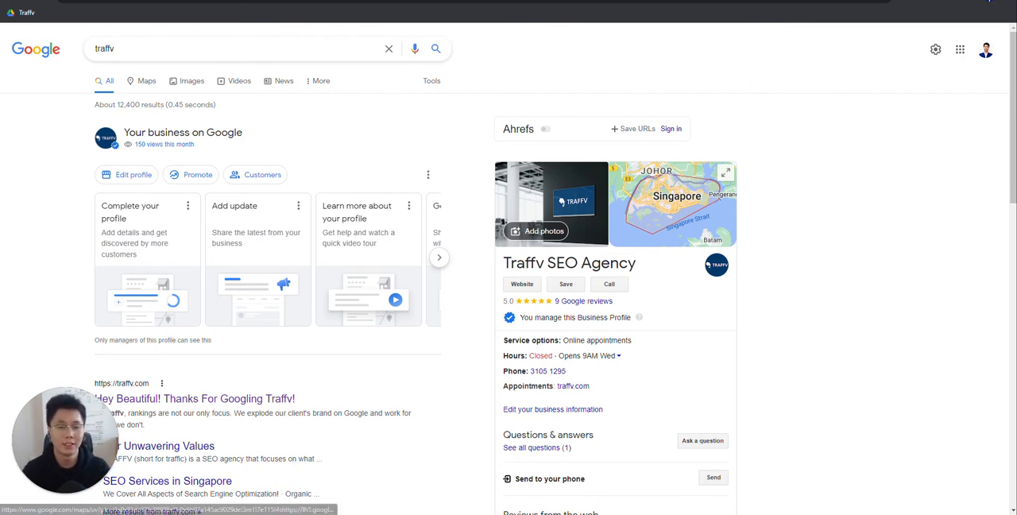
mouse_move(666, 271)
left_mouse_down()
mouse_move(501, 264)
mouse_move(673, 270)
mouse_move(504, 265)
mouse_move(659, 269)
left_mouse_up()
left_click_drag(548, 262, 674, 261)
left_click_drag(547, 263, 504, 263)
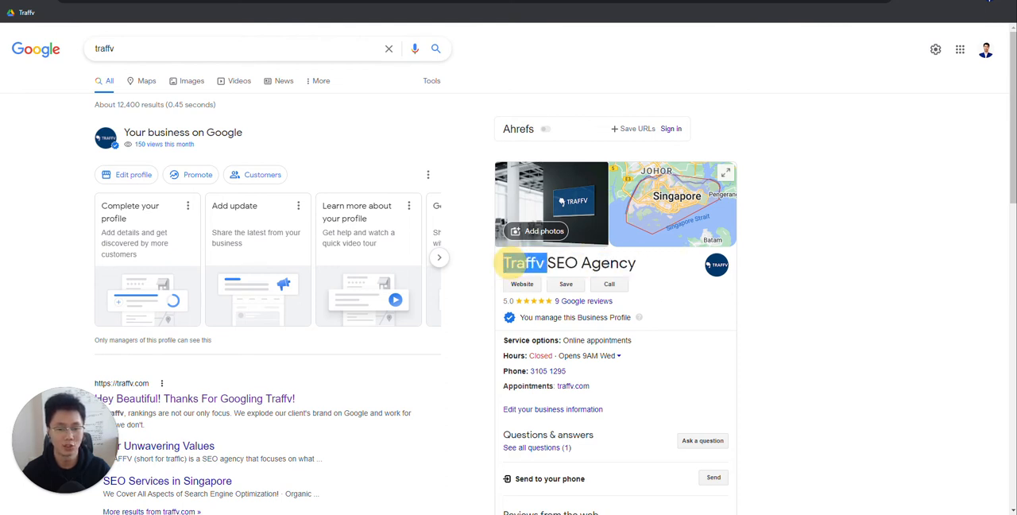
left_click(344, 12)
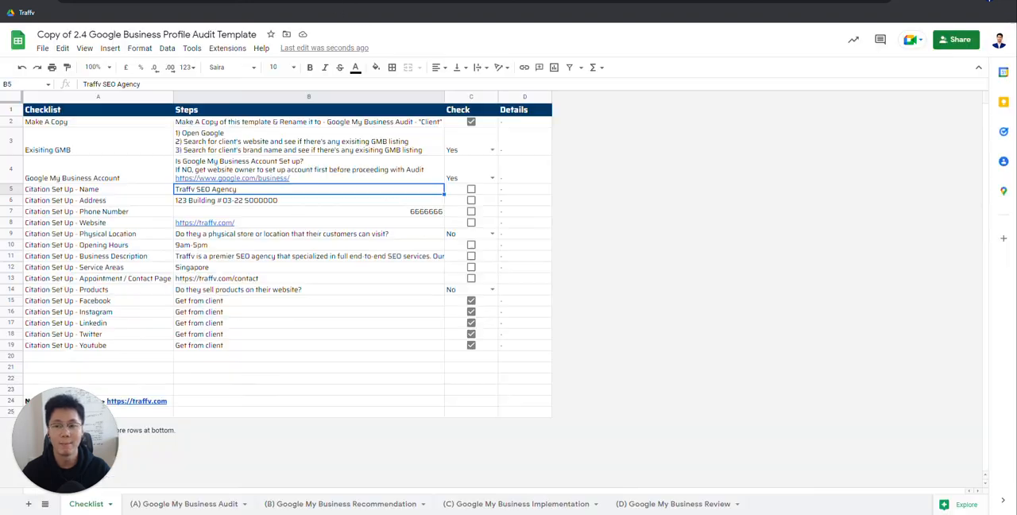
Step: Check the Citation Set Up - Name row on the Checklist sheet against the heading of the traffv Google listing
left_click(119, 191)
left_click(262, 193)
left_click(509, 3)
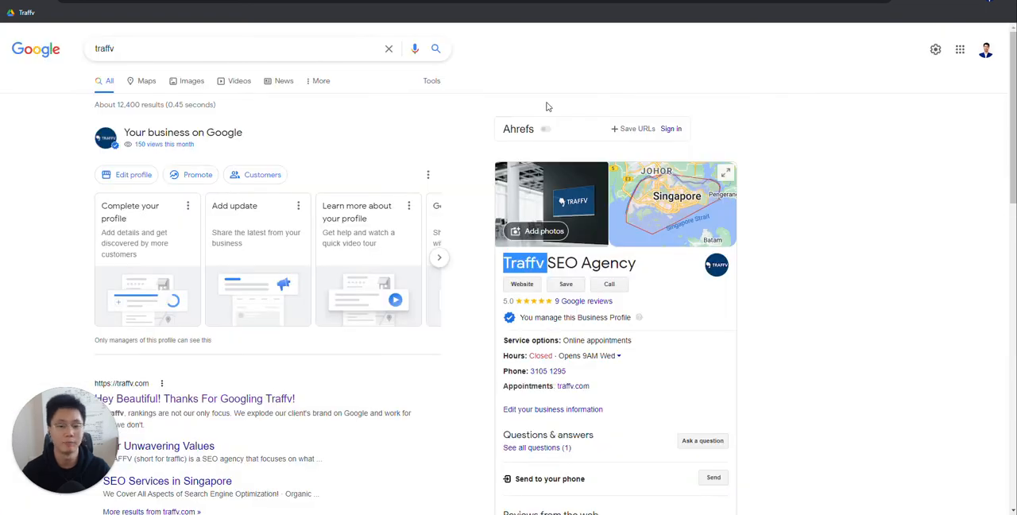
double_click(529, 261)
left_click(315, 1)
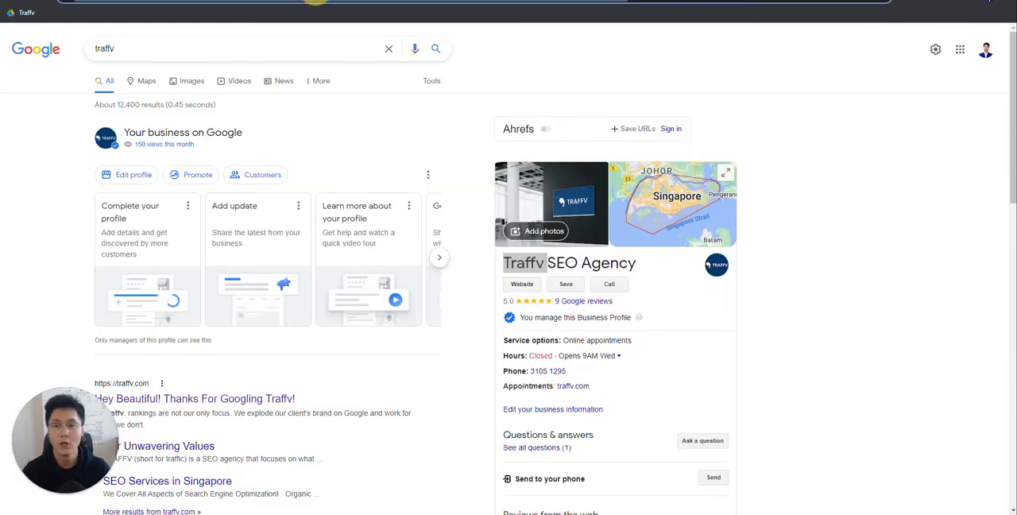
left_click(318, 2)
left_click(101, 201)
left_click(216, 191)
left_click(121, 190)
left_click_drag(138, 191, 388, 192)
left_click(393, 190)
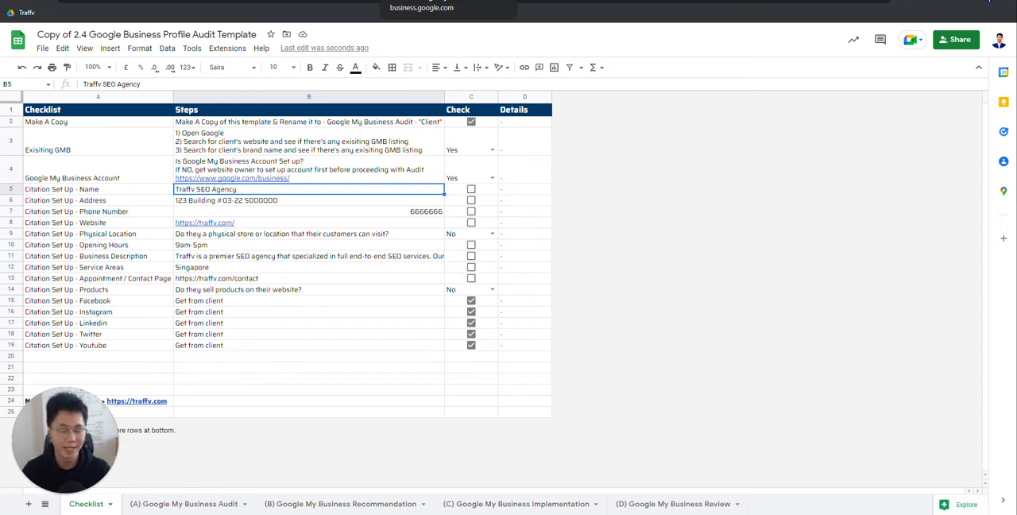
left_click(168, 193)
left_click(305, 189)
Step: Recheck the full business name on the Google listing against the Name and Address rows of the Checklist sheet
left_click(524, 12)
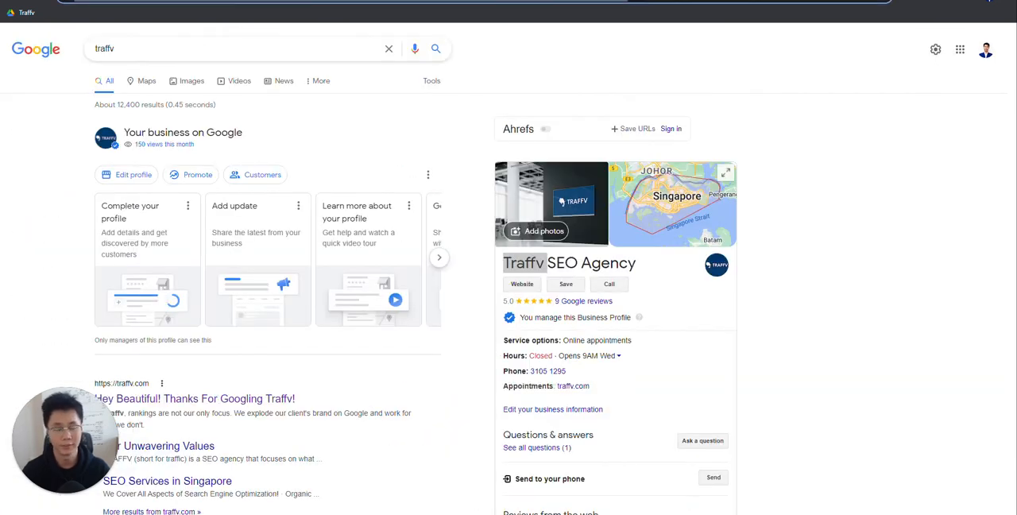
left_click(640, 256)
left_click_drag(657, 256, 528, 261)
left_click(588, 263)
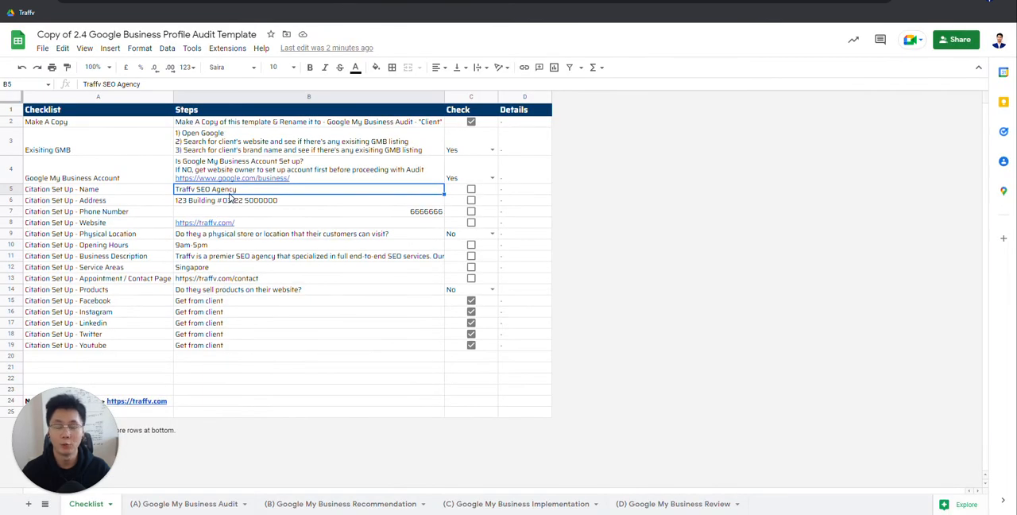
left_click_drag(100, 203, 477, 201)
left_click_drag(85, 193, 198, 194)
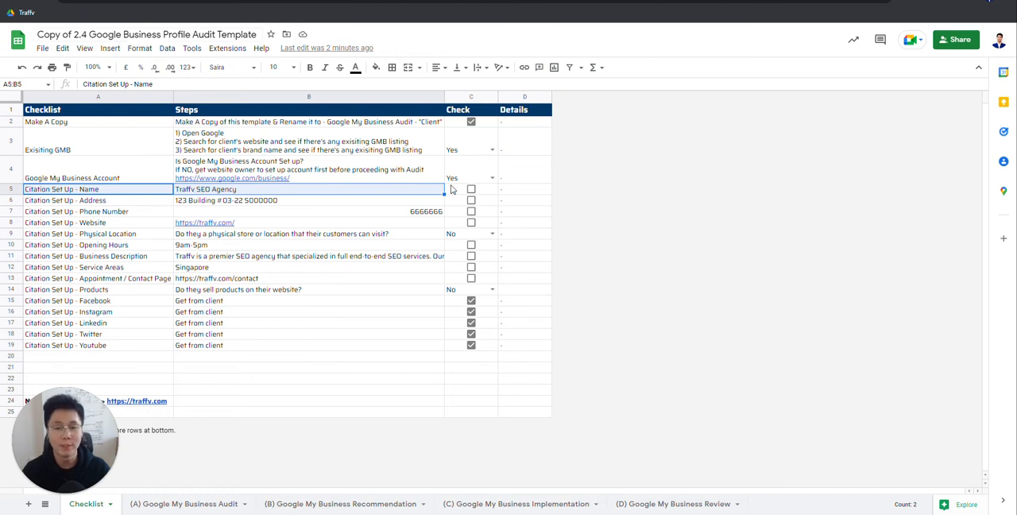
left_click(378, 191)
key("Left")
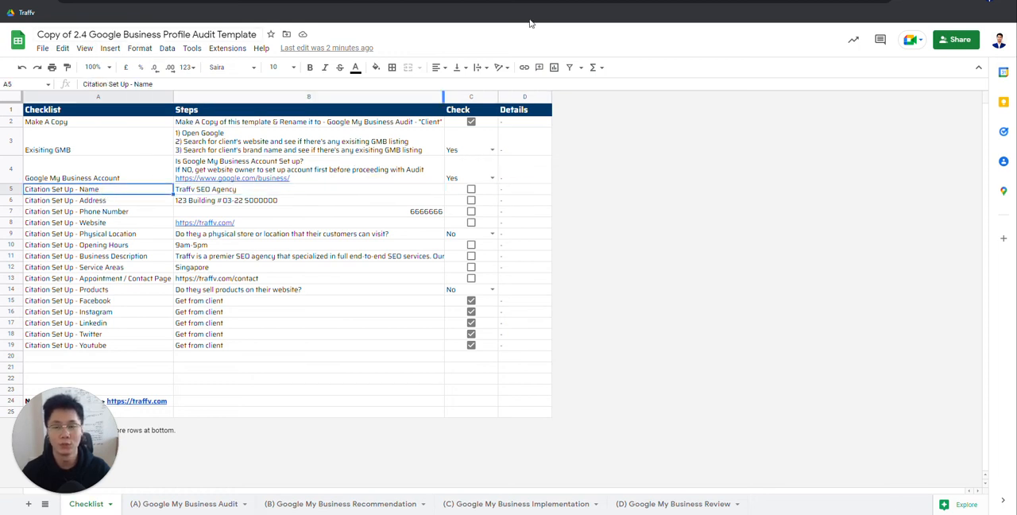
key("ctrl+Tab")
left_click_drag(642, 269, 502, 264)
left_click(601, 261)
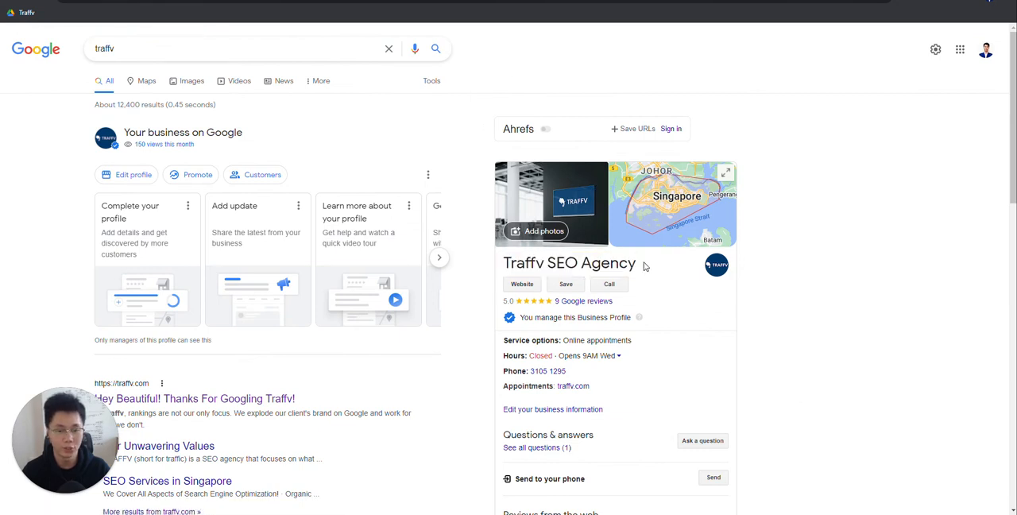
left_click_drag(644, 266, 504, 262)
key("ctrl+Tab")
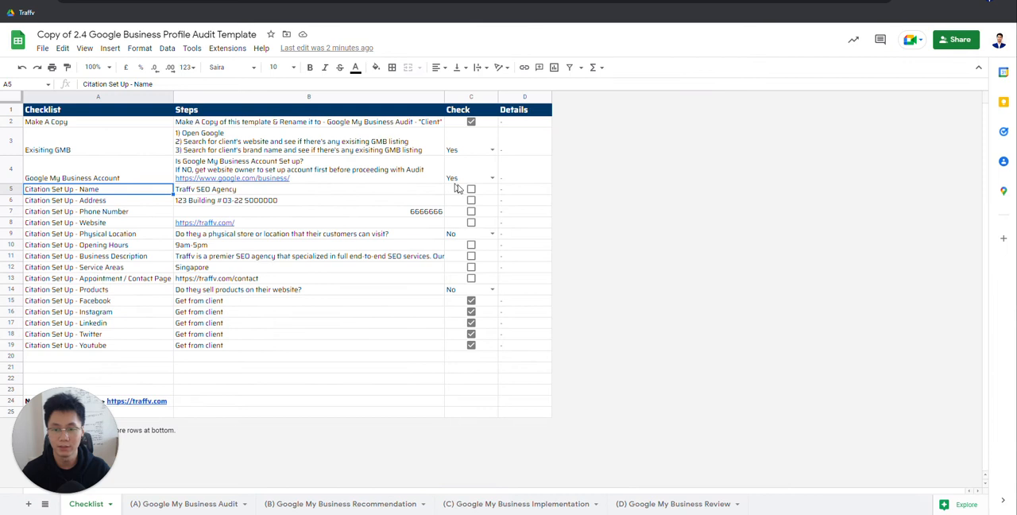
Step: On the Google My Business Audit sheet, set the Audit Results answer of the GMB Name row to Yes
left_click(190, 504)
left_click(412, 146)
left_click(427, 145)
left_click(390, 160)
Step: Try a No answer in the GMB Name row with the recommendation "Change GBP name to xxxx"
left_click(427, 146)
left_click(390, 171)
left_click(504, 146)
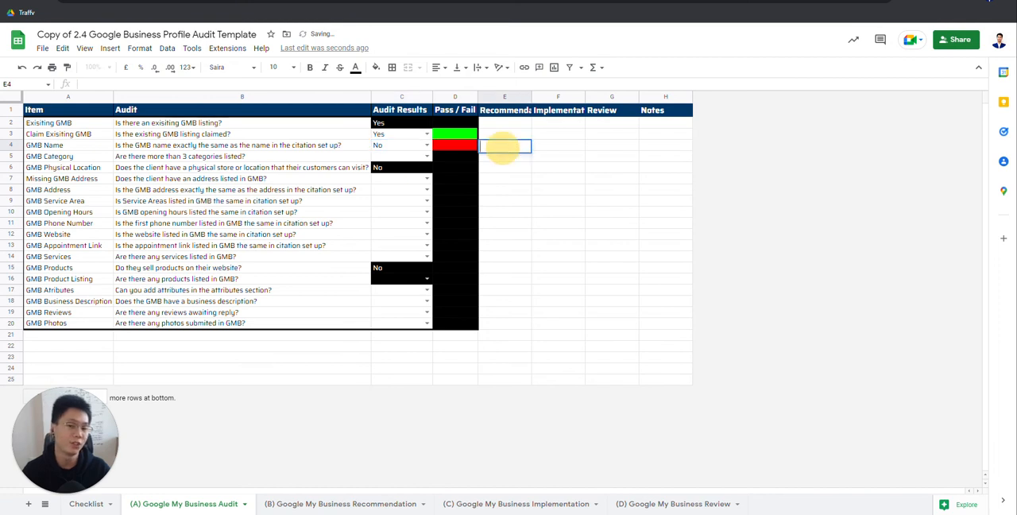
type("Change")
type(" GMB")
type("P")
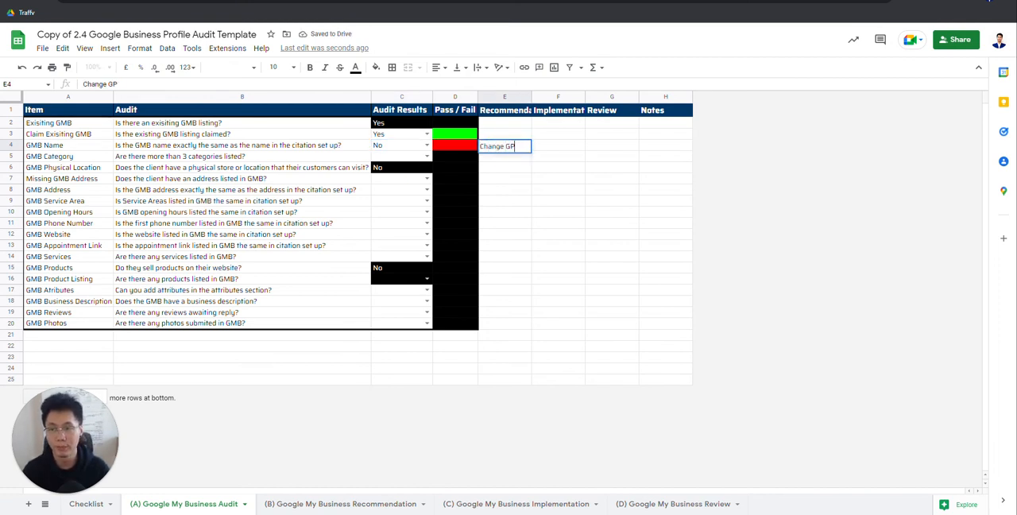
key("BackSpace")
type("BP na")
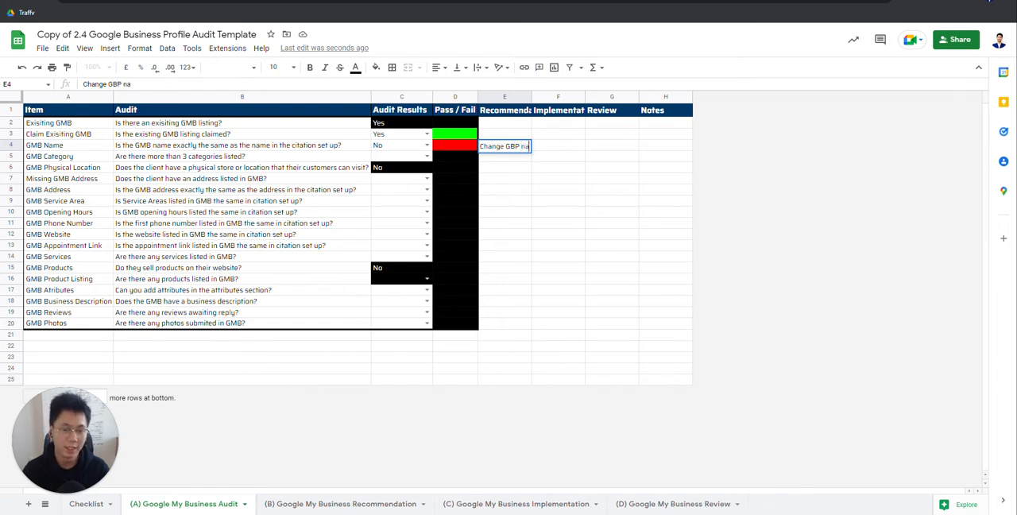
type("me to xxxx")
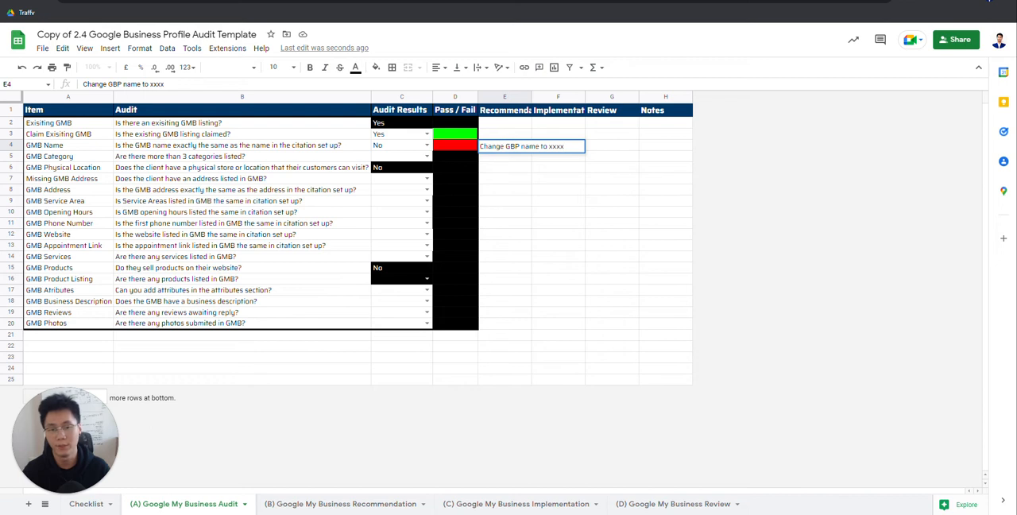
key("Tab")
Step: Clear the GMB Name row's recommendation and set its Audit Results answer back to Yes
left_click(402, 148)
left_click(492, 149)
key("Delete")
left_click(397, 148)
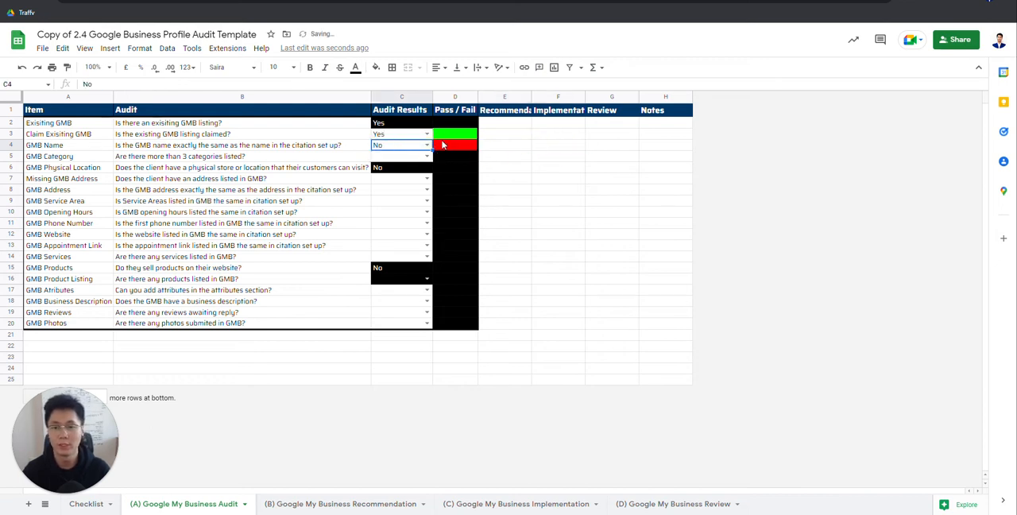
left_click(427, 145)
left_click(390, 159)
Step: Read the GMB Category audit question, look for the categories on the Google listing, and review the remaining audit questions
left_click(249, 156)
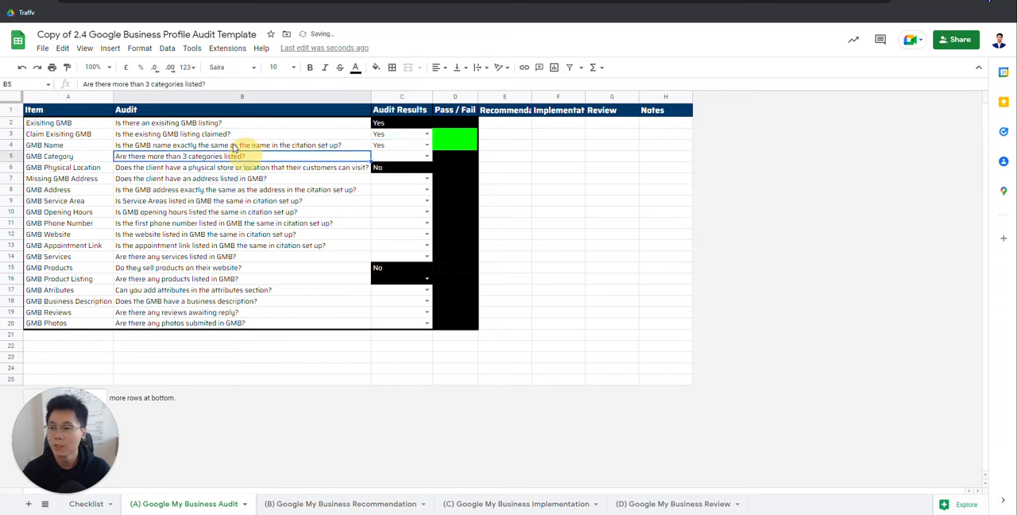
left_click(76, 159)
left_click_drag(44, 159, 203, 167)
left_click(322, 159)
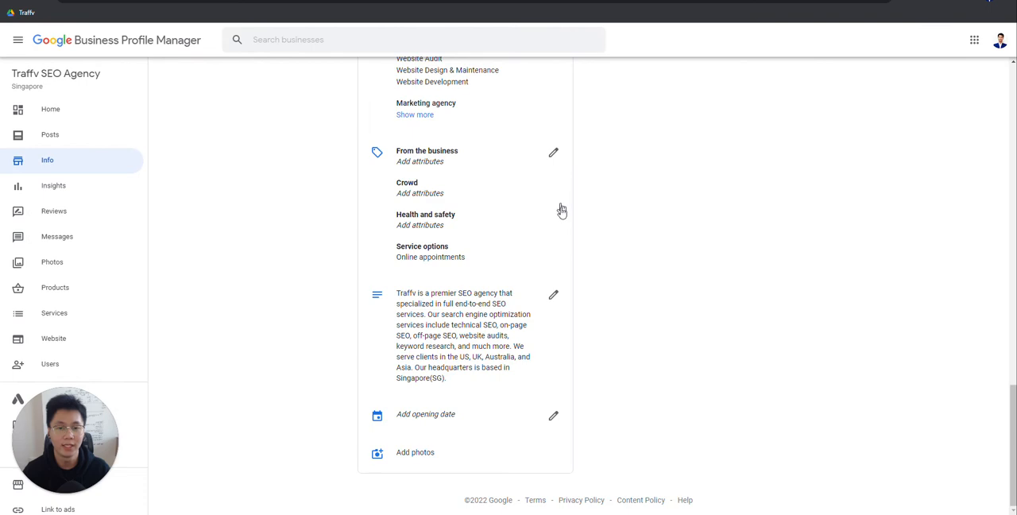
scroll(560, 208, "up", 3)
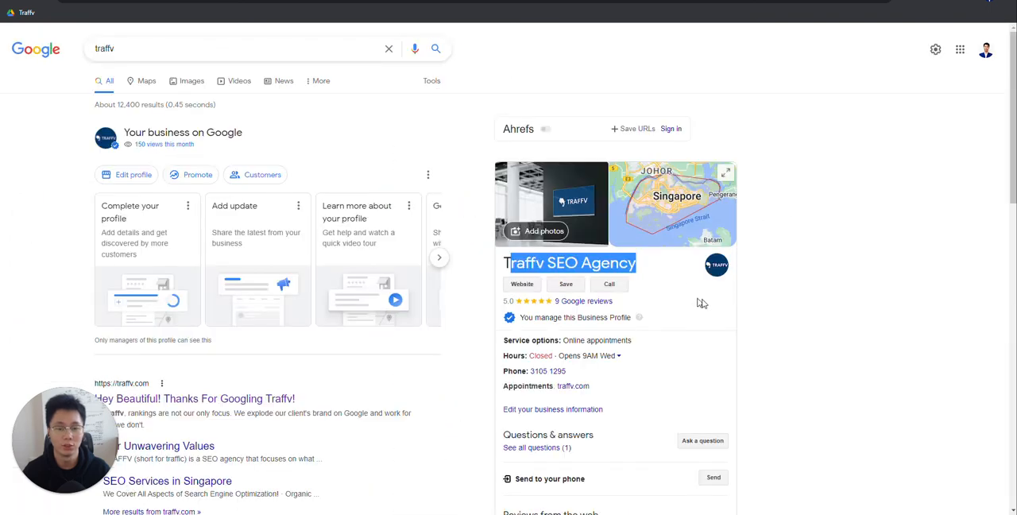
left_click(959, 238)
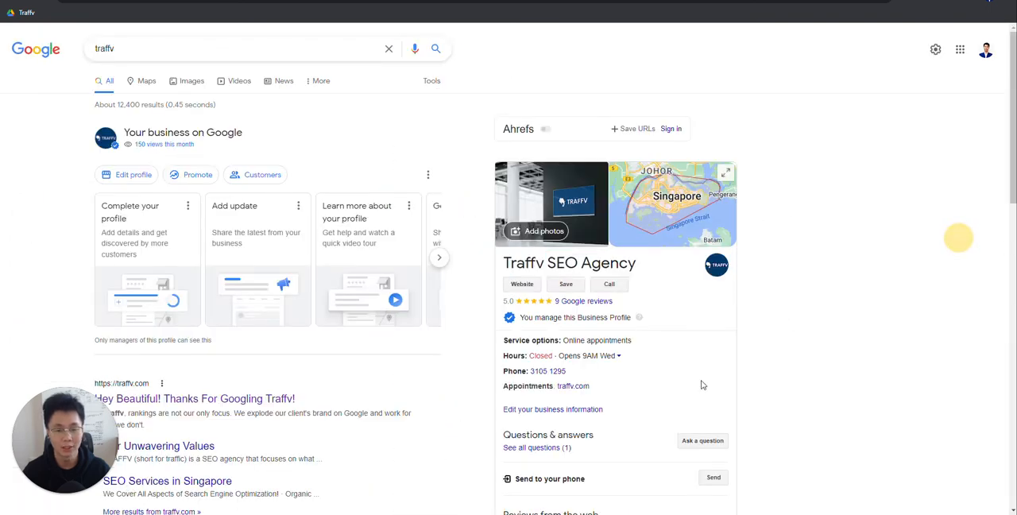
scroll(677, 340, "down", 3)
scroll(693, 344, "up", 3)
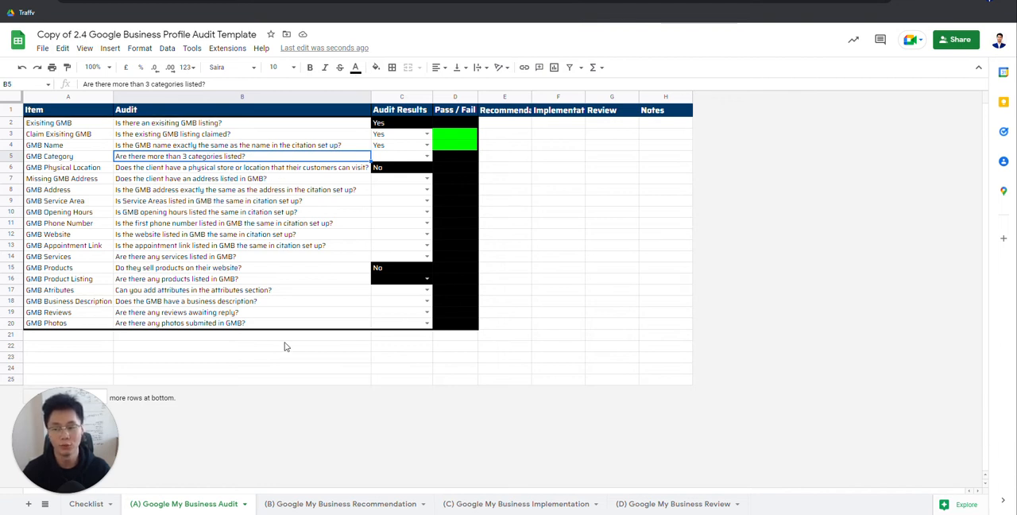
left_click_drag(291, 135, 291, 336)
left_click(261, 189)
left_click(238, 145)
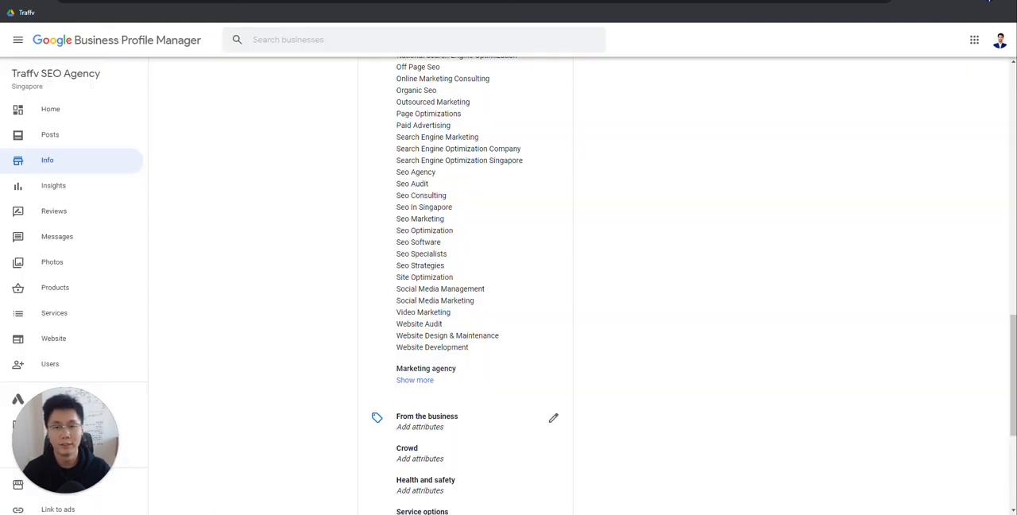
Step: Examine the primary and additional categories in the Business Profile Manager info, leave them unedited, and return to the audit sheet
scroll(690, 220, "up", 8)
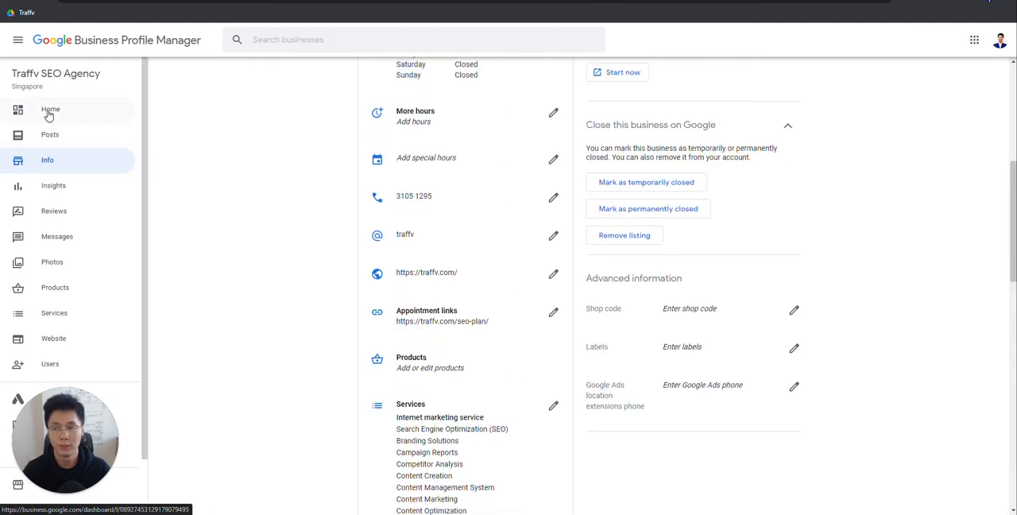
scroll(271, 298, "up", 3)
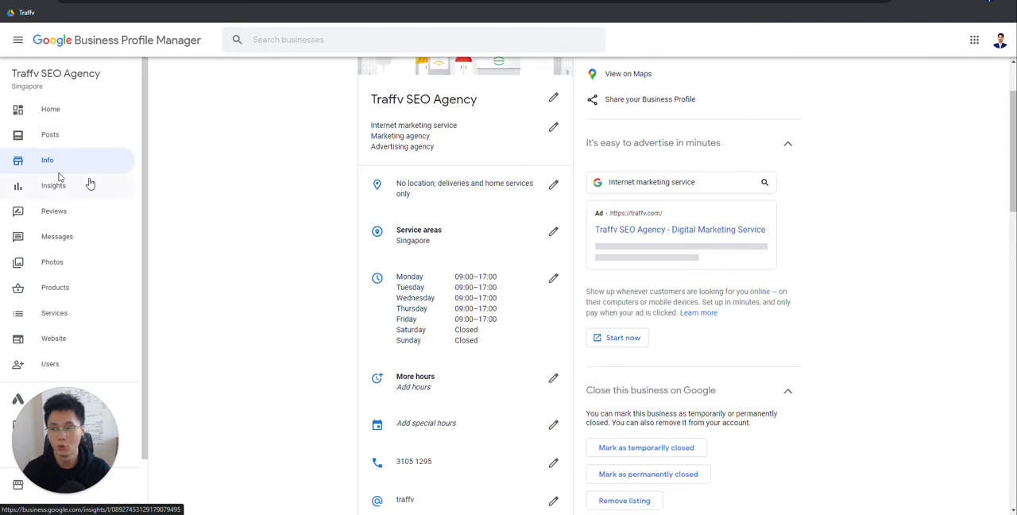
scroll(579, 268, "up", 2)
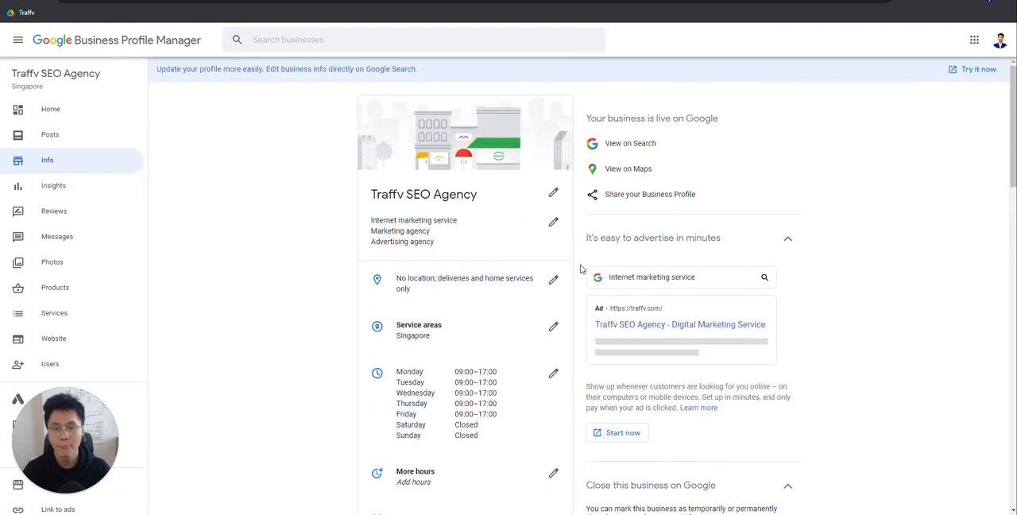
left_click(552, 224)
left_click(249, 276)
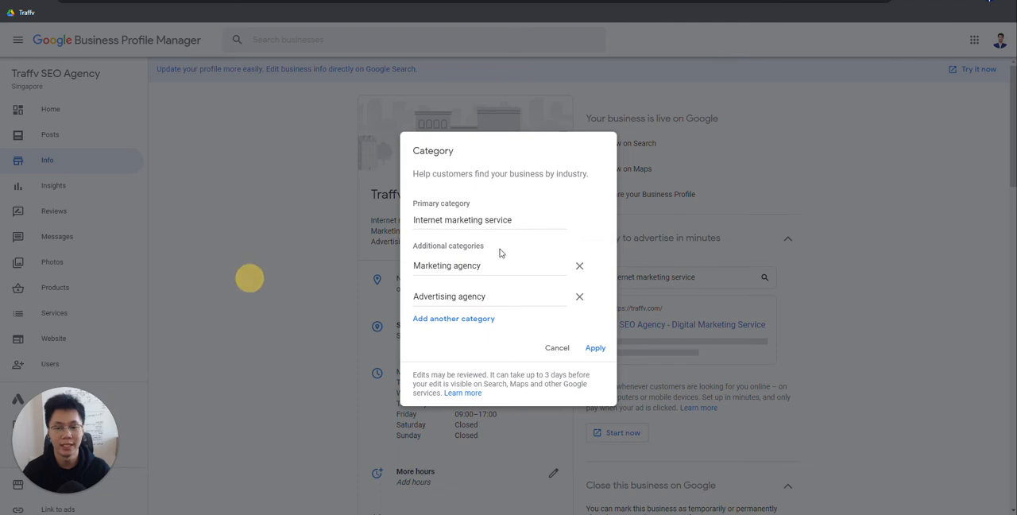
left_click(556, 347)
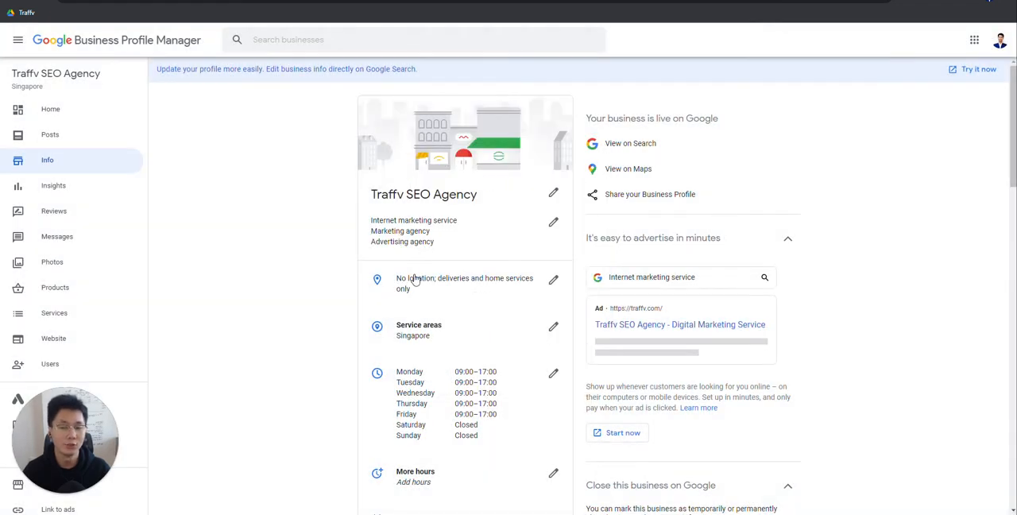
left_click(553, 223)
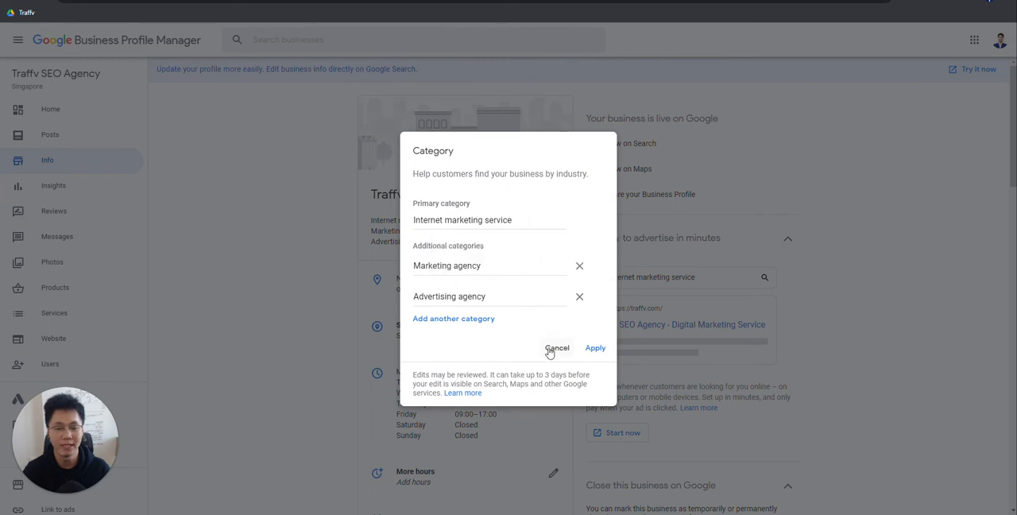
left_click(548, 349)
right_click(548, 348)
left_click(282, 297)
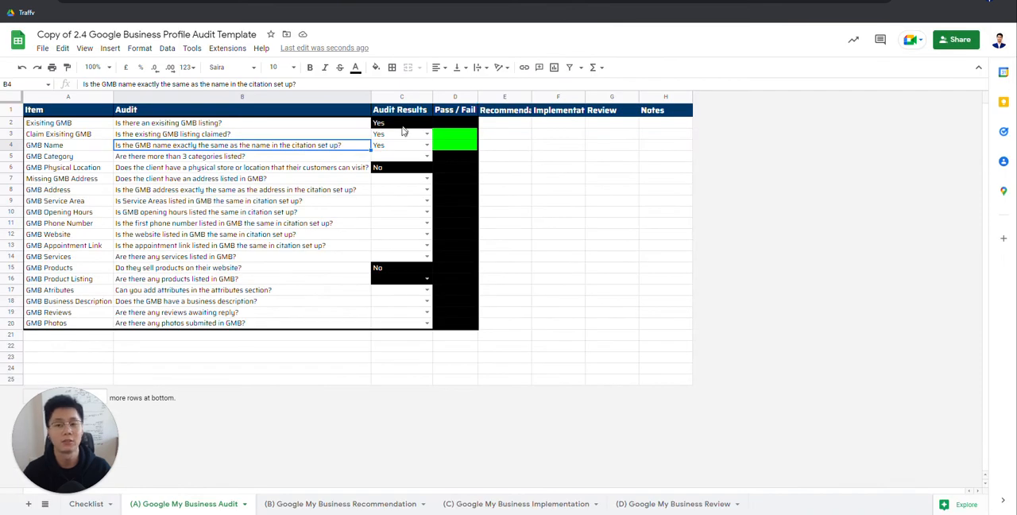
left_click(397, 148)
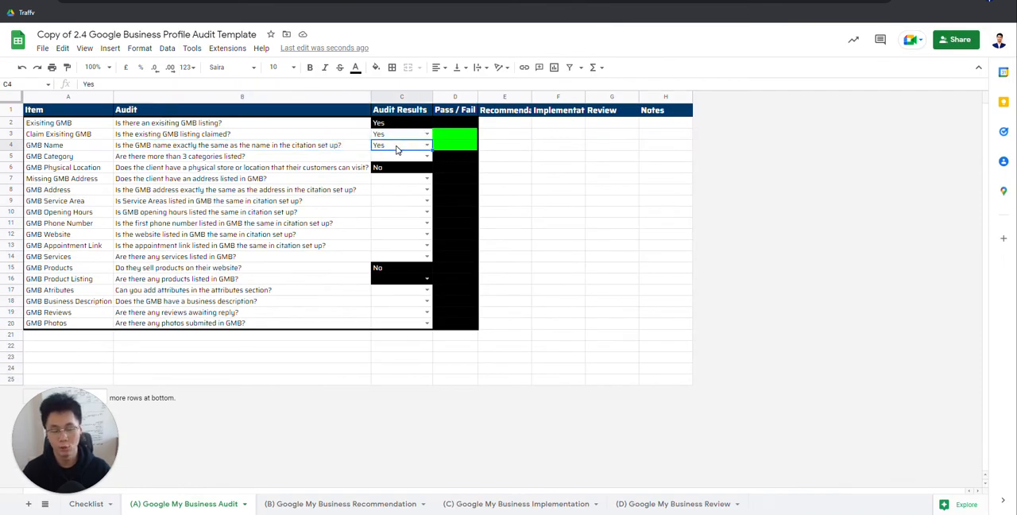
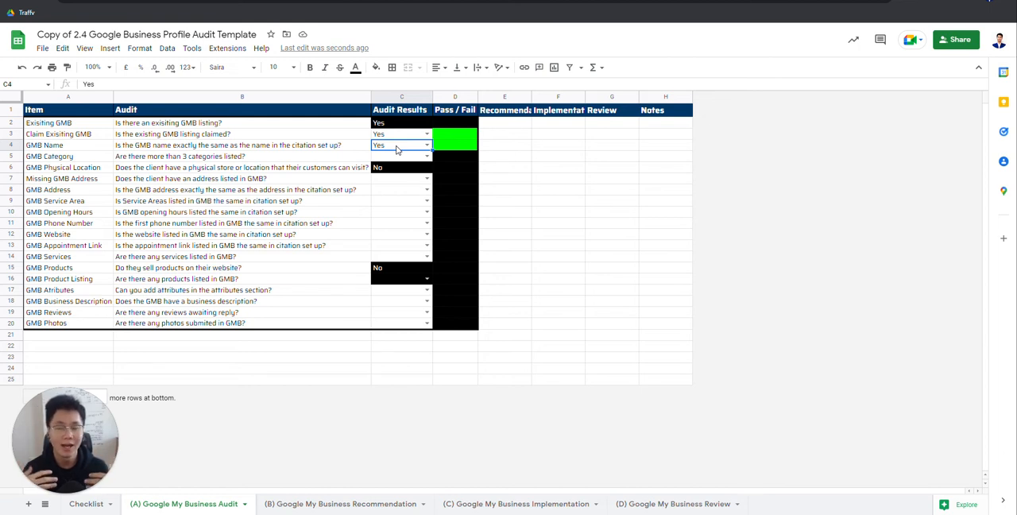
Step: Read the GMB Category question, check the categories in Business Profile Manager, and try a Yes answer in that row
left_click(220, 159)
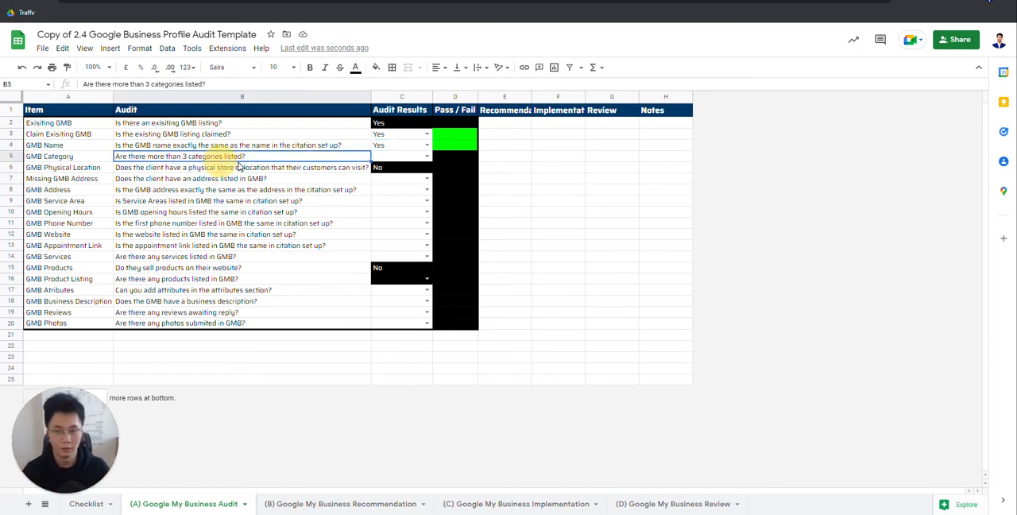
left_click_drag(380, 137, 387, 146)
left_click(254, 157)
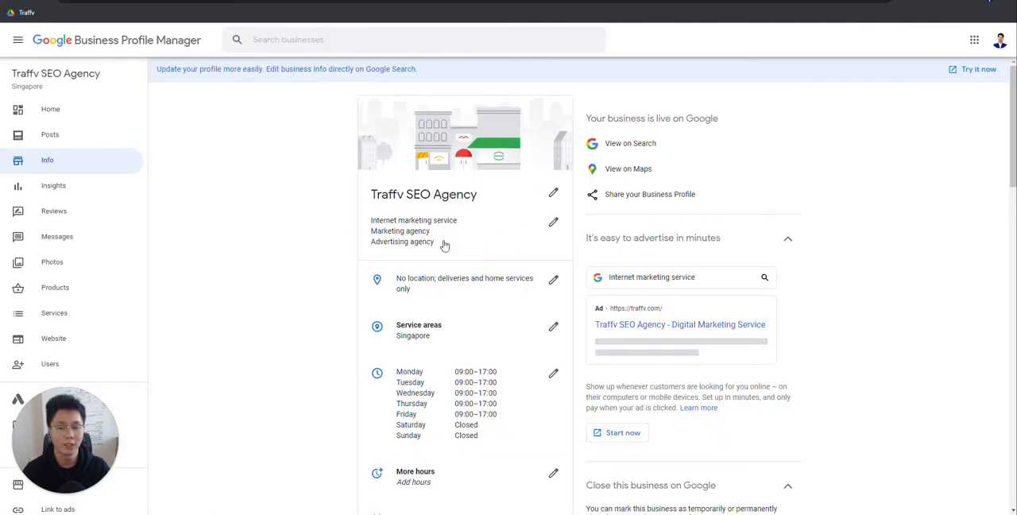
left_click(423, 158)
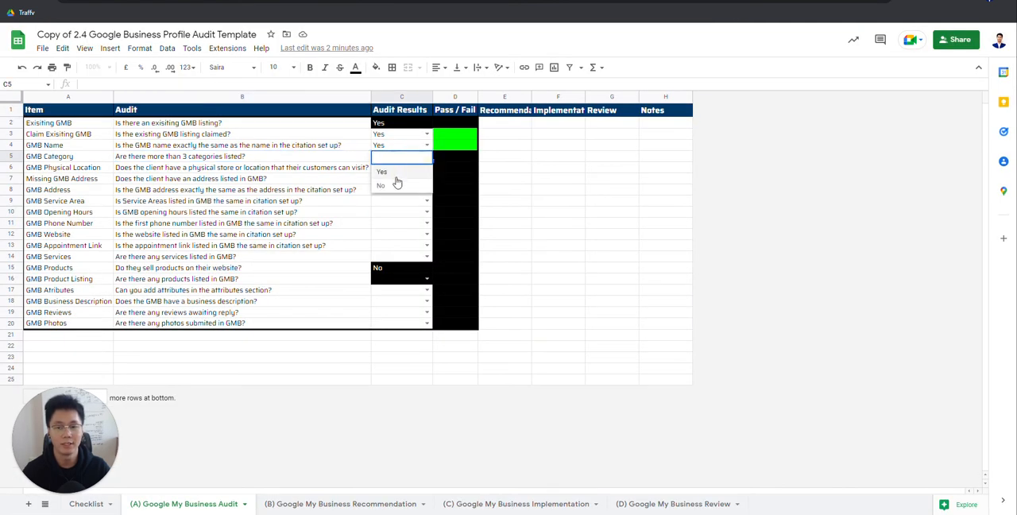
left_click(393, 173)
Step: Examine the Pass / Fail and Recommendation cells of the GMB Category row
left_click(455, 156)
left_click(513, 156)
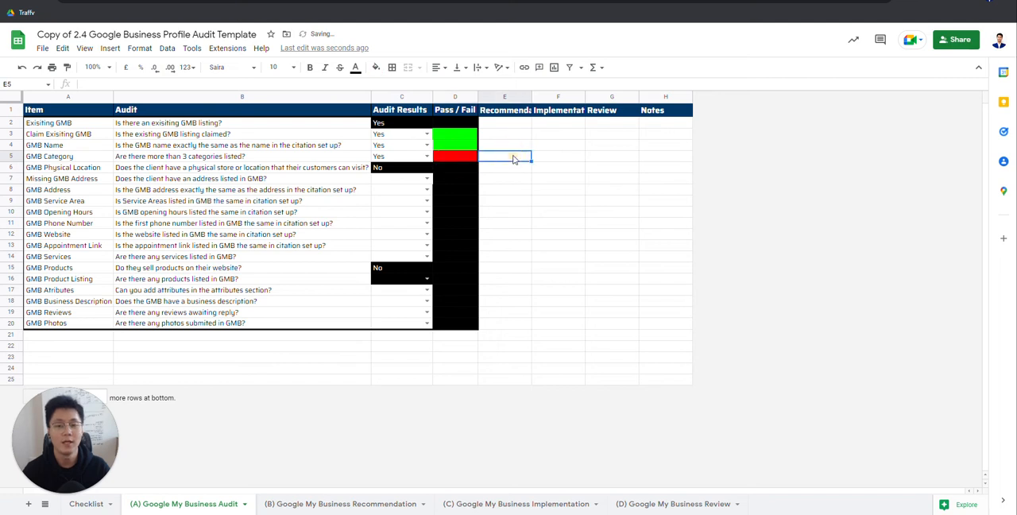
left_click(463, 156)
left_click(503, 157)
left_click(456, 157)
left_click(500, 160)
left_click(460, 161)
left_click(499, 159)
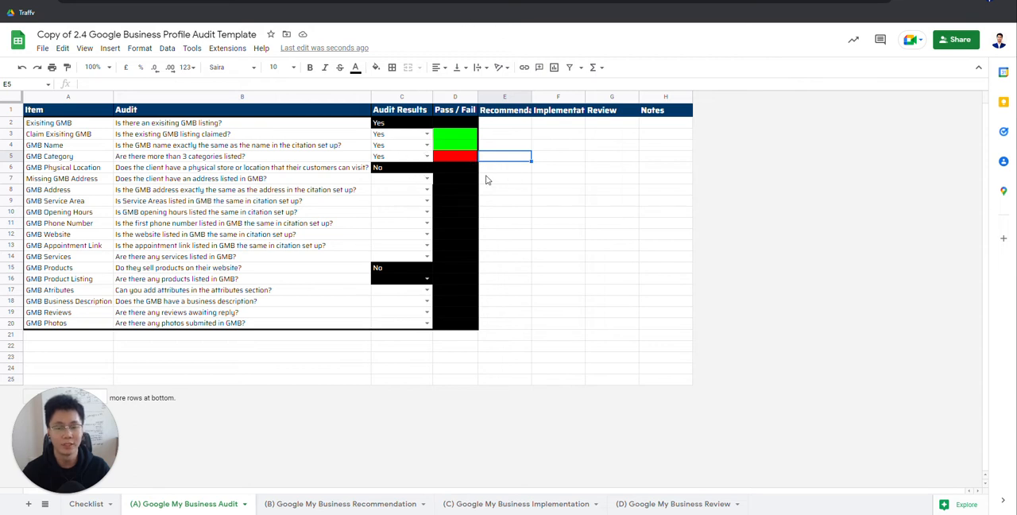
Step: Recheck the listed categories in Business Profile Manager without editing them, and set the GMB Category answer to No
left_click(402, 155)
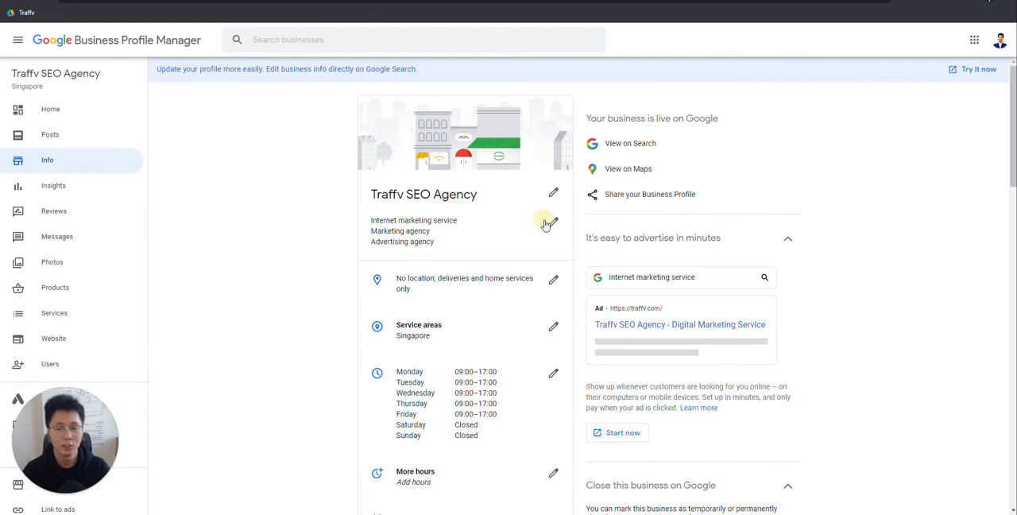
left_click(545, 220)
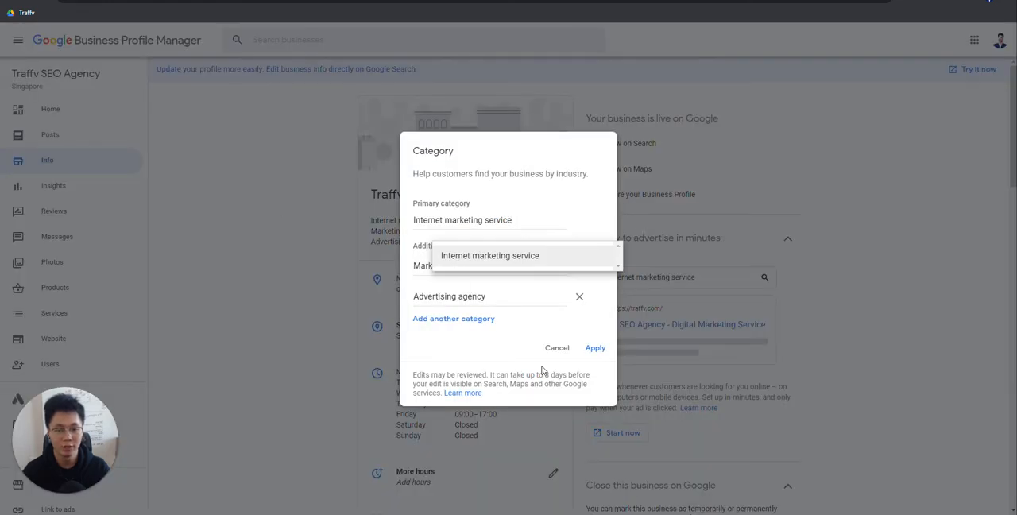
left_click(557, 347)
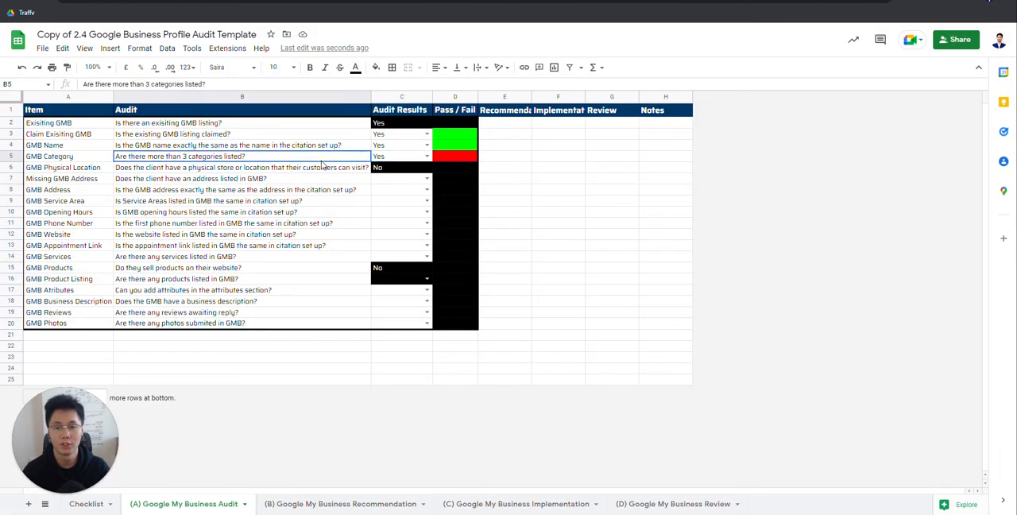
left_click(429, 156)
left_click(381, 185)
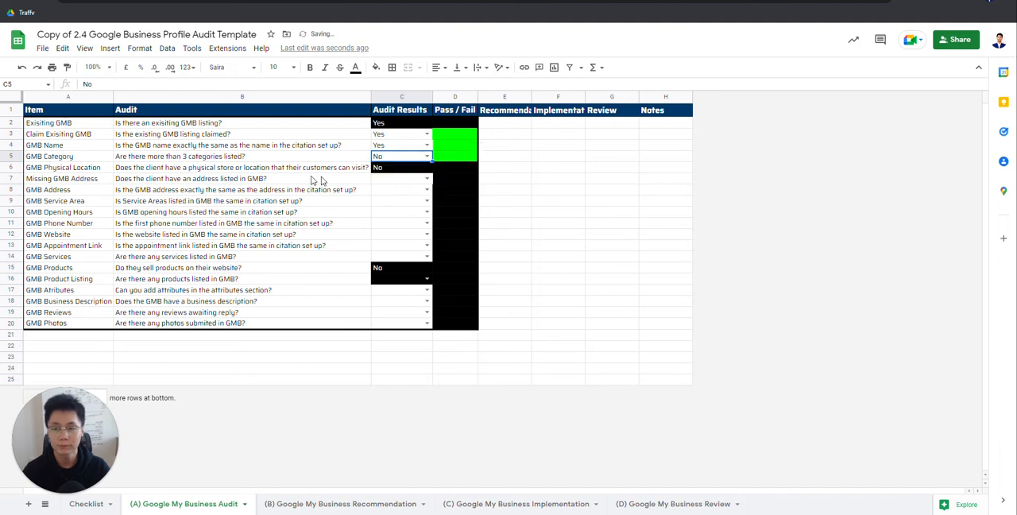
Step: Read the physical location and missing address questions, and examine the Business location details in Business Profile Manager without editing them
left_click(272, 167)
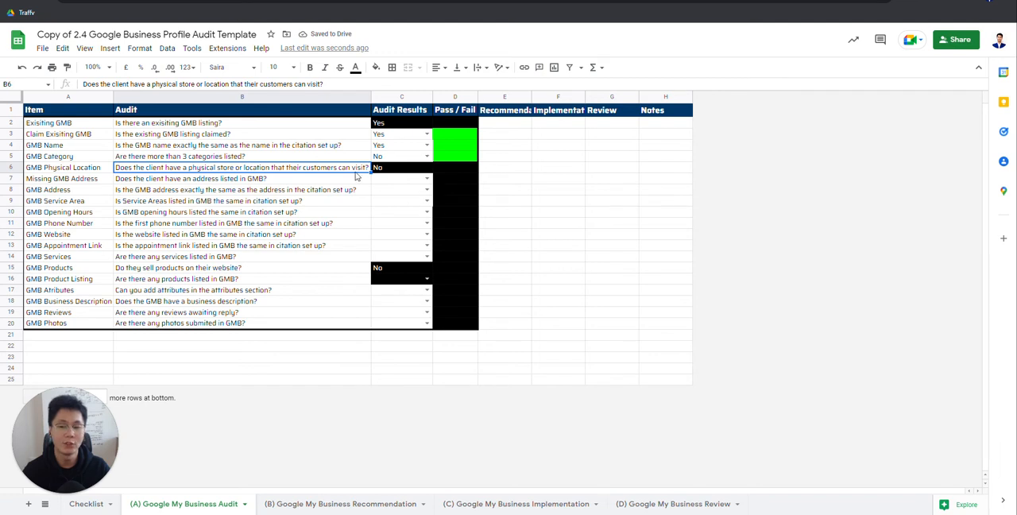
left_click_drag(395, 170, 454, 168)
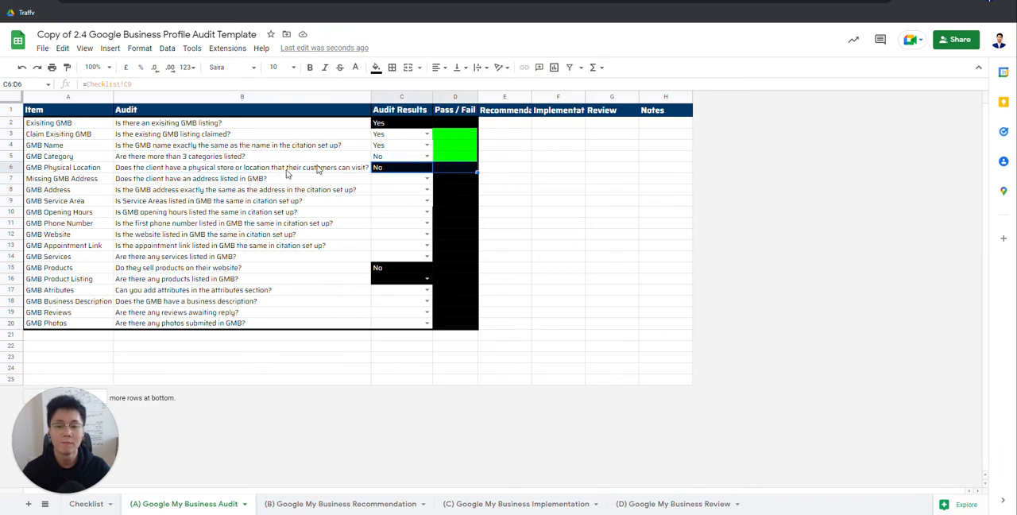
left_click(227, 180)
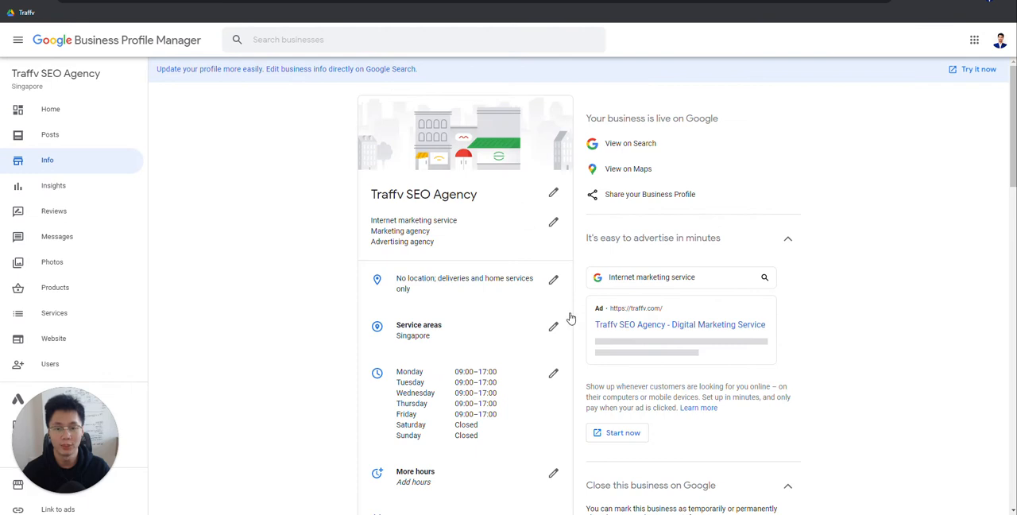
left_click(554, 280)
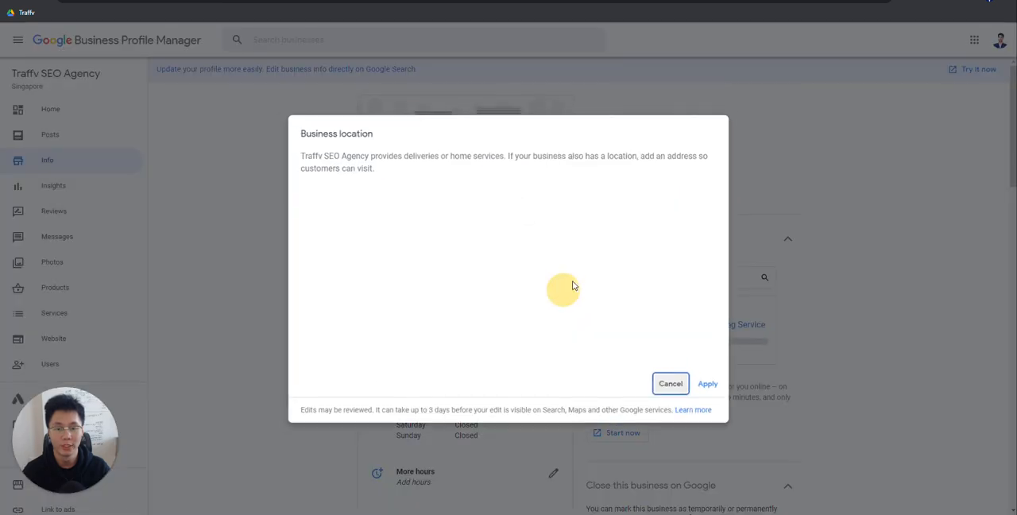
left_click(669, 378)
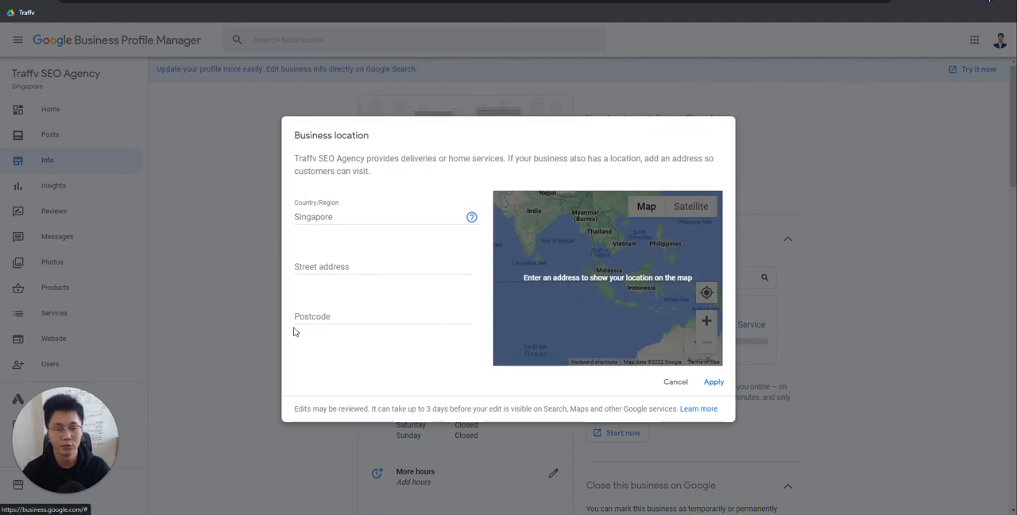
left_click(675, 382)
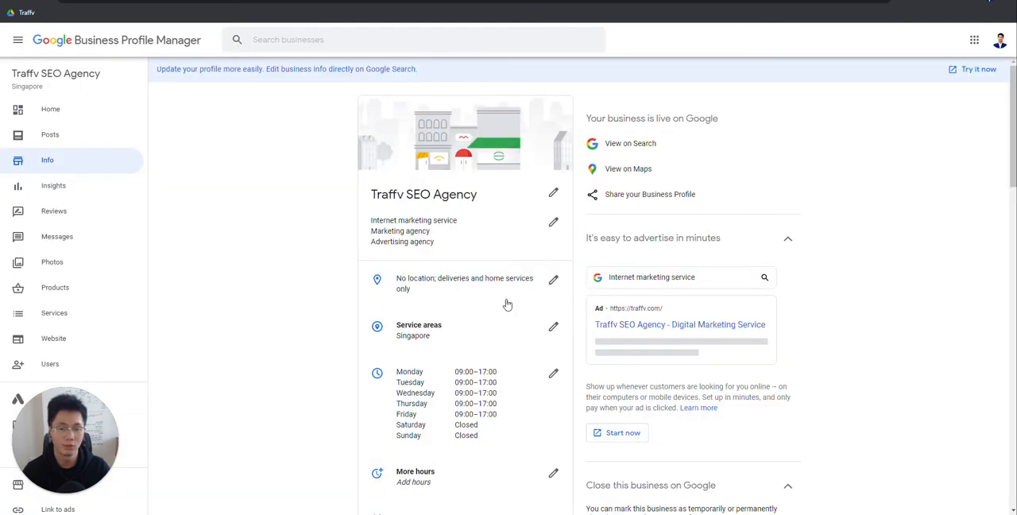
Step: Look through the service areas, hours and contact details in the Business Profile Manager info, and reopen the Business location details
scroll(511, 279, "down", 3)
scroll(539, 284, "up", 1)
scroll(540, 284, "down", 2)
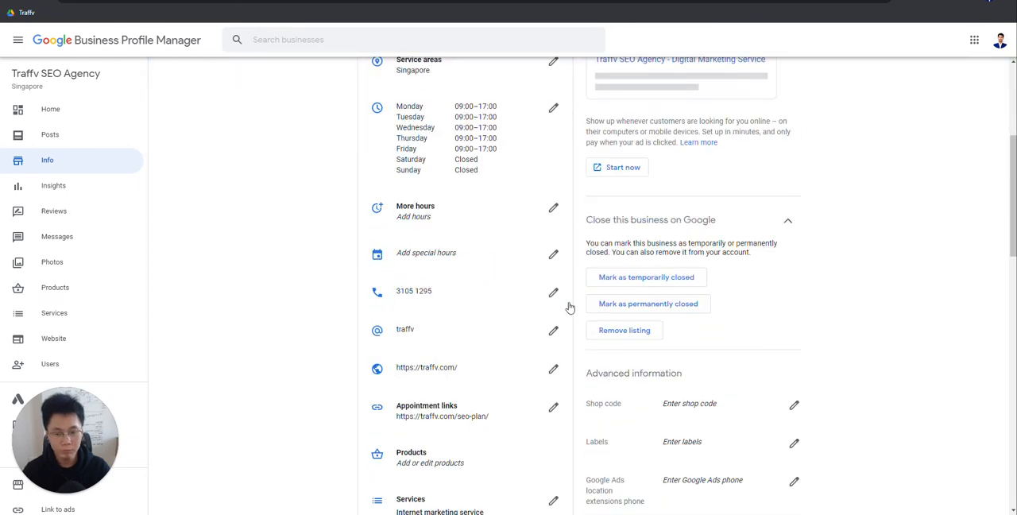
scroll(574, 316, "down", 3)
scroll(584, 332, "up", 6)
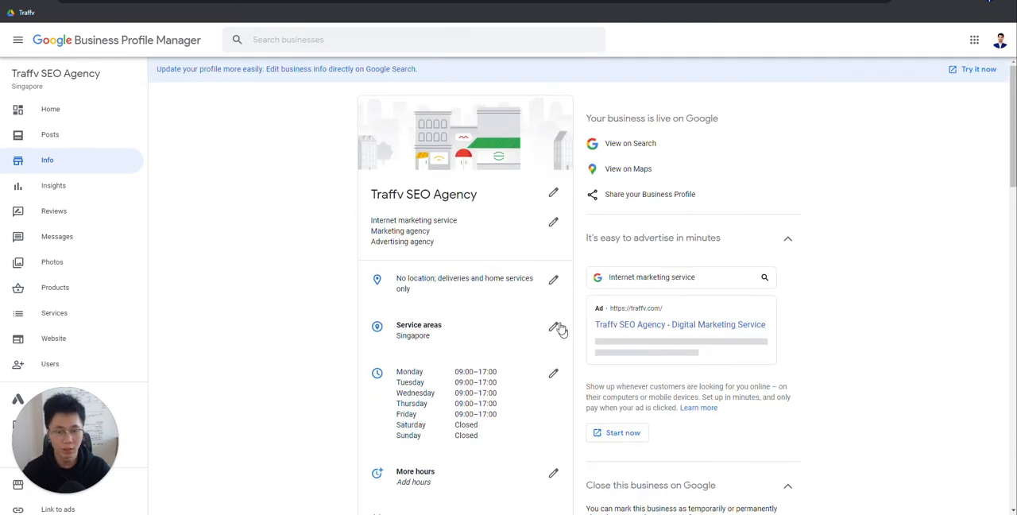
left_click(555, 286)
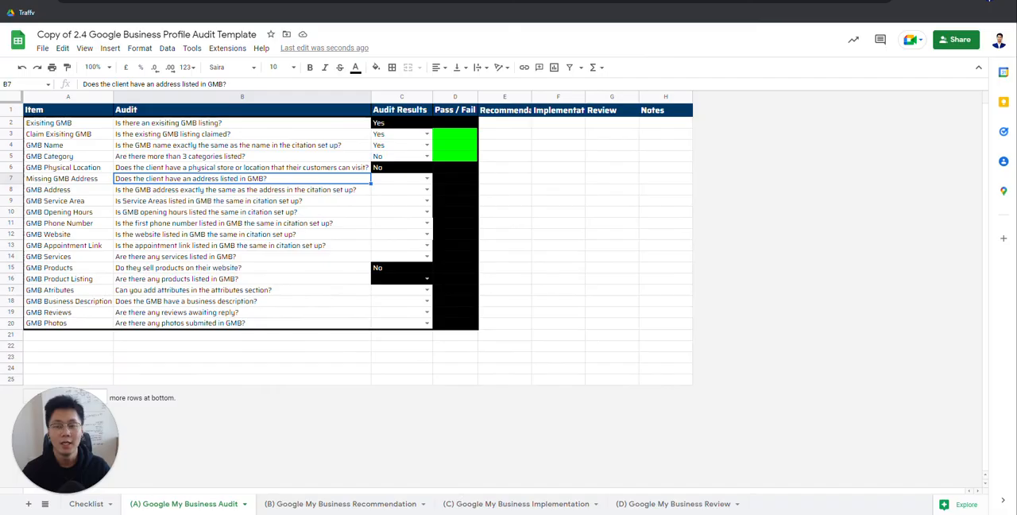
Step: Compare the Missing GMB Address and GMB Address questions, and try a No answer in the Missing GMB Address row
left_click(389, 186)
left_click(295, 190)
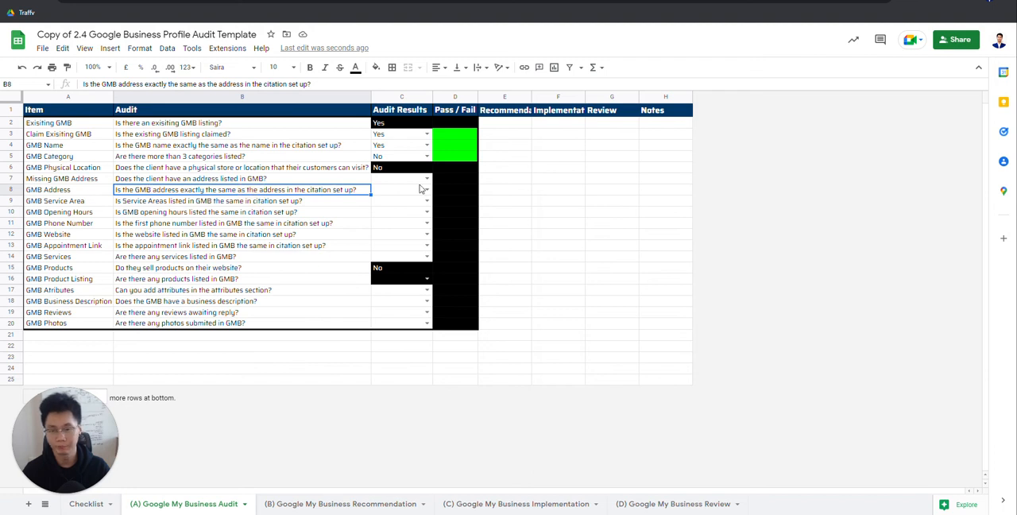
left_click(288, 179)
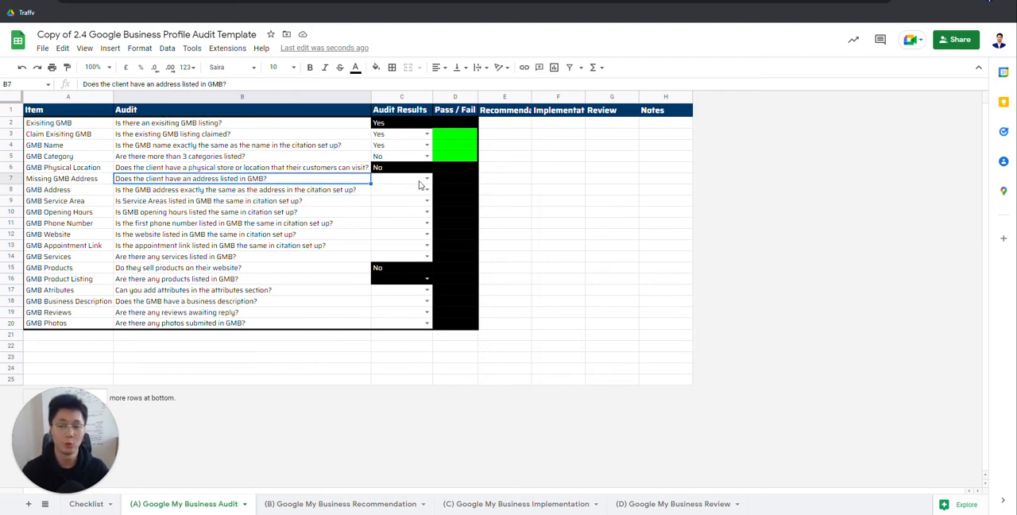
left_click(379, 181)
left_click(382, 180)
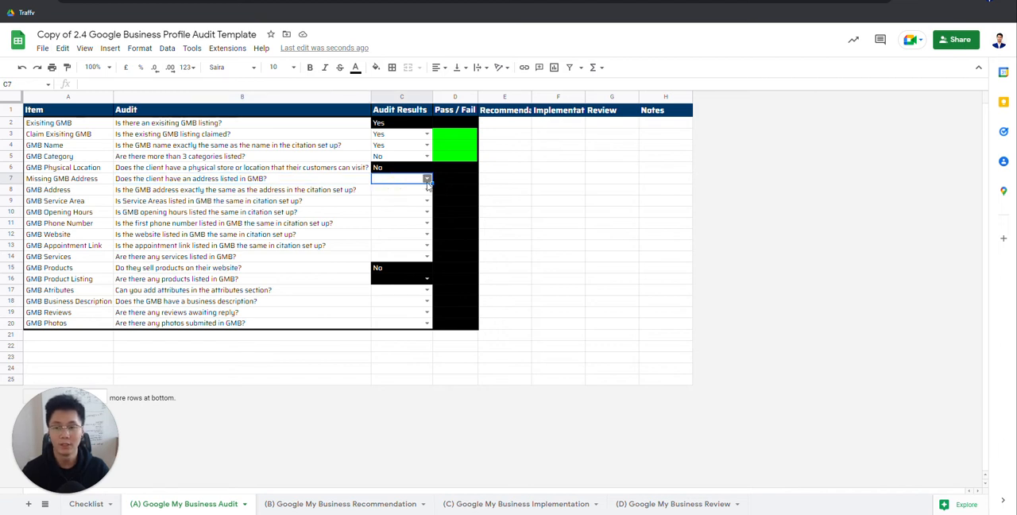
left_click(381, 208)
Step: Examine the Missing GMB Address row's question, answer, Pass / Fail and Recommendation cells, leaving the recommendation blank
left_click(306, 181)
left_click_drag(454, 181, 336, 173)
left_click(505, 178)
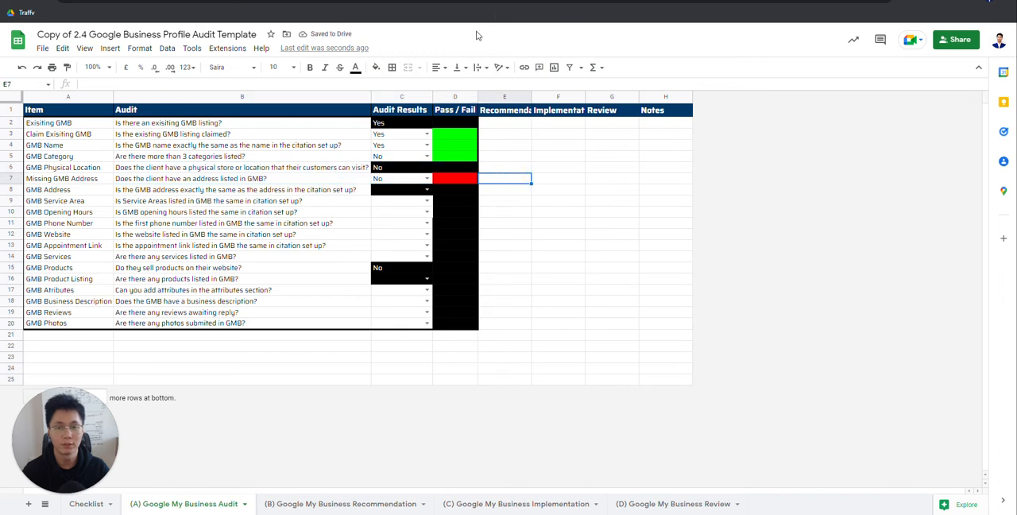
left_click(449, 181)
left_click(402, 182)
left_click(315, 183)
left_click(487, 181)
double_click(501, 180)
left_click(315, 182)
left_click(501, 181)
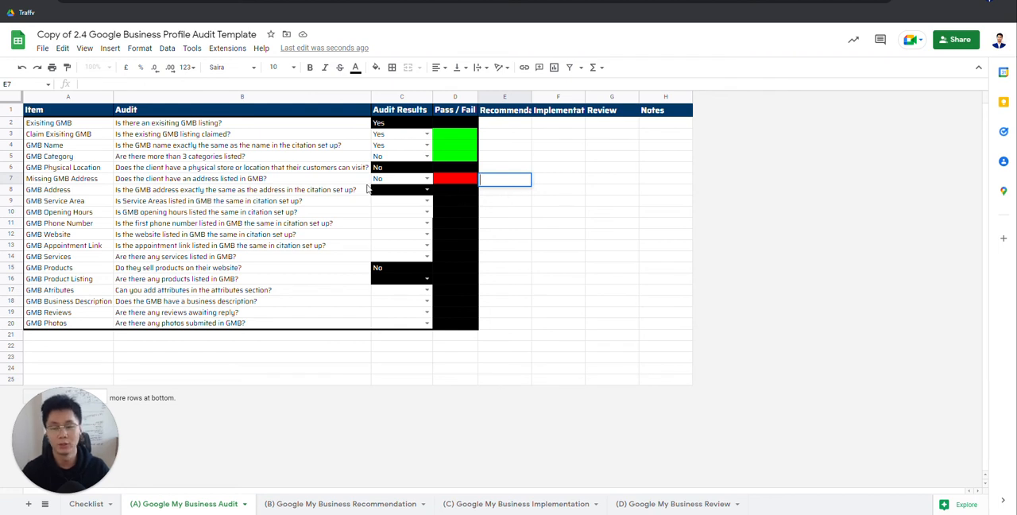
left_click(283, 182)
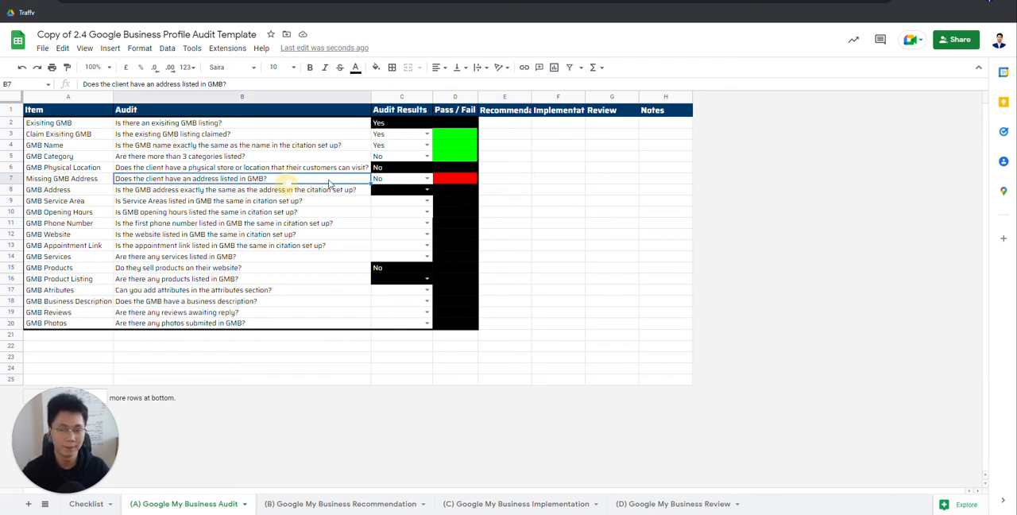
left_click(398, 182)
left_click(347, 188)
left_click(318, 177)
left_click(416, 182)
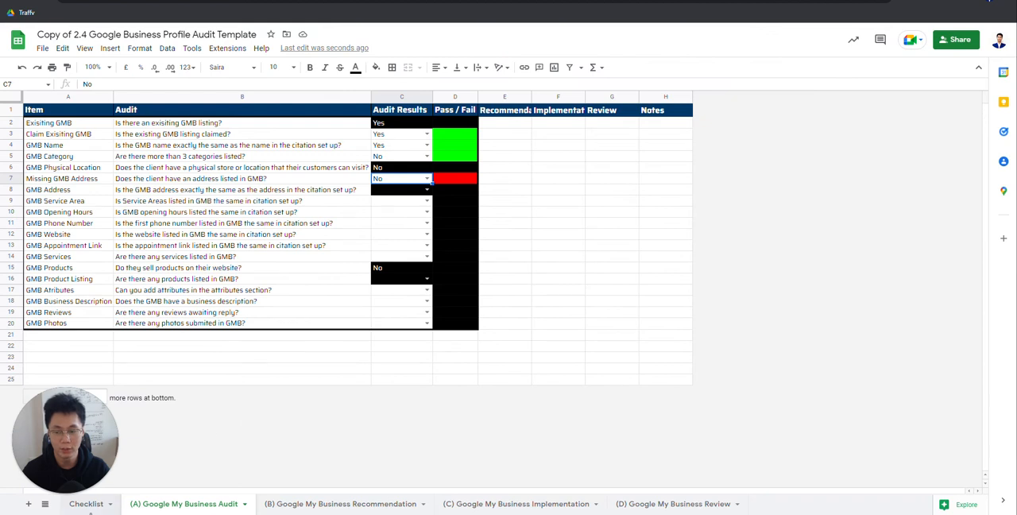
Step: Check the address and physical location entries in the Checklist sheet against the live Google listing, and return to the audit sheet
left_click(88, 505)
left_click(254, 202)
left_click(287, 205)
double_click(294, 203)
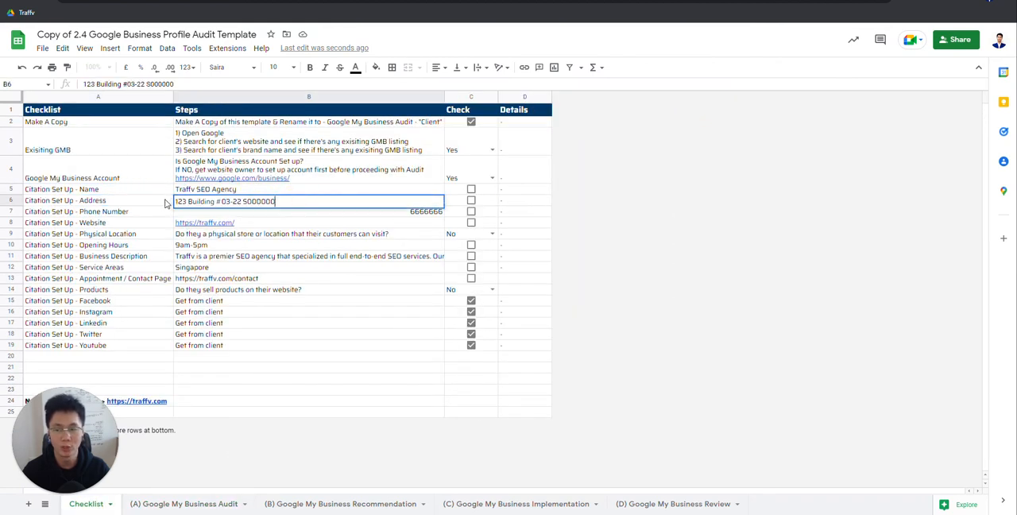
double_click(237, 203)
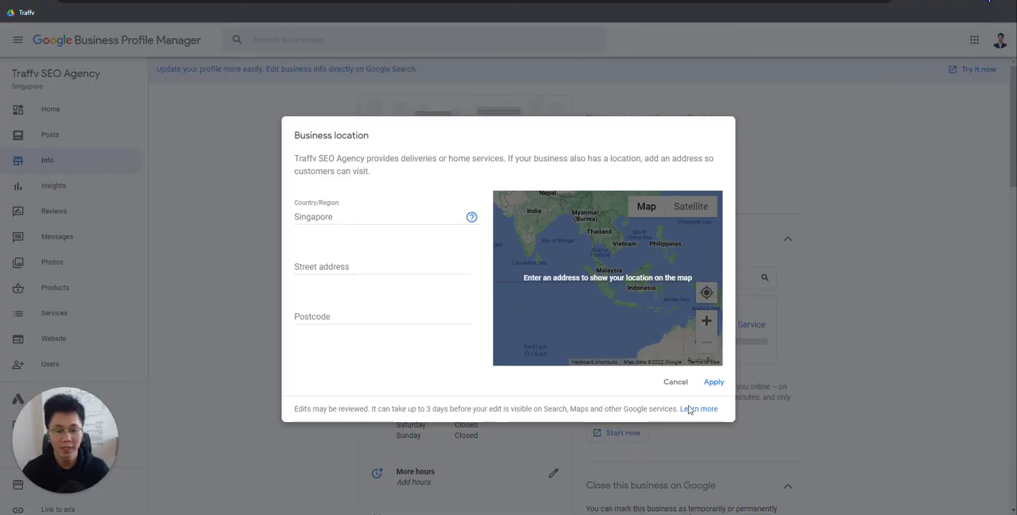
left_click(675, 382)
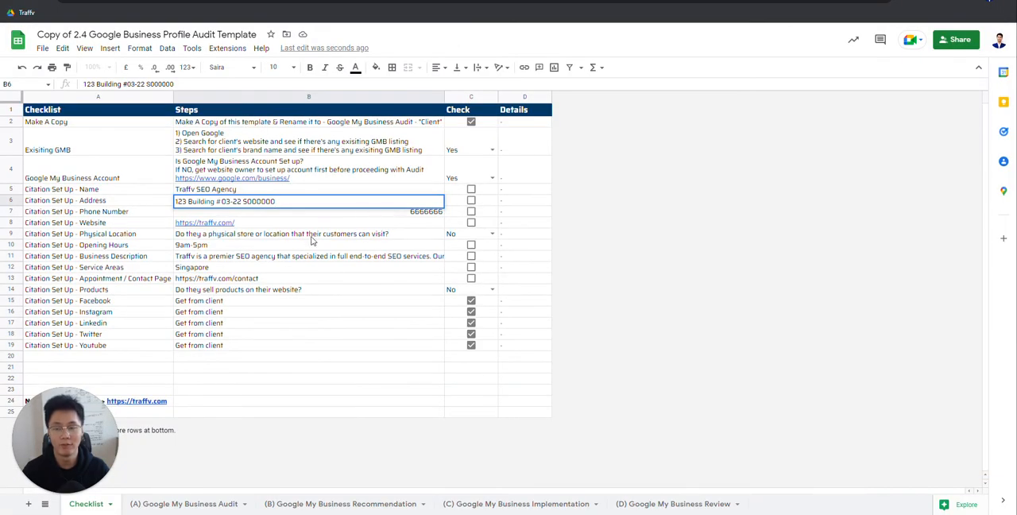
left_click(315, 234)
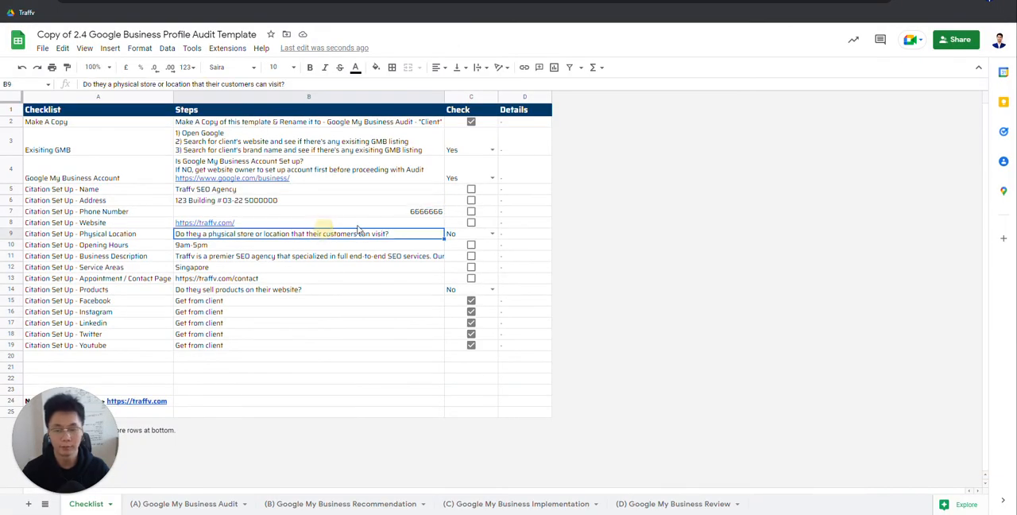
left_click(205, 504)
left_click(401, 180)
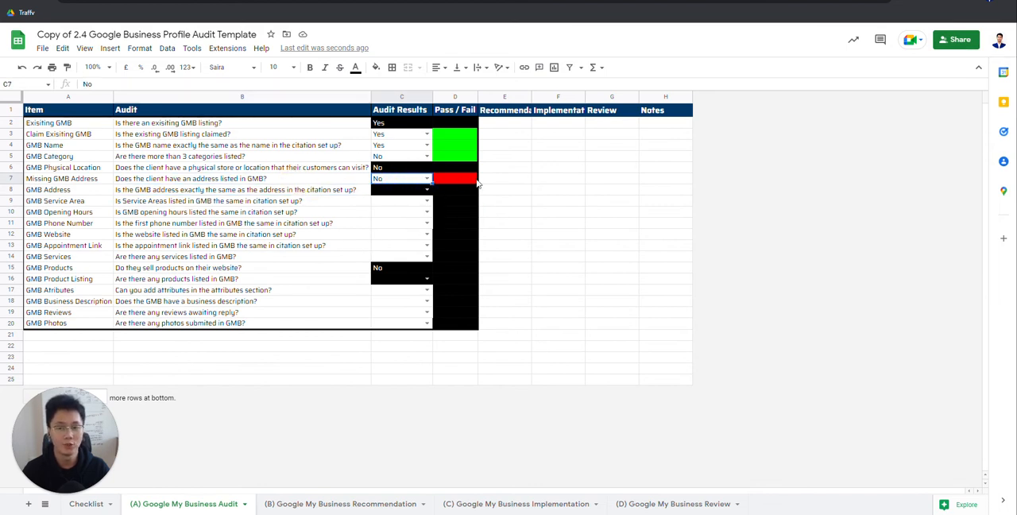
Step: Review the GMB Address row and change the Missing GMB Address answer to Yes
left_click(254, 193)
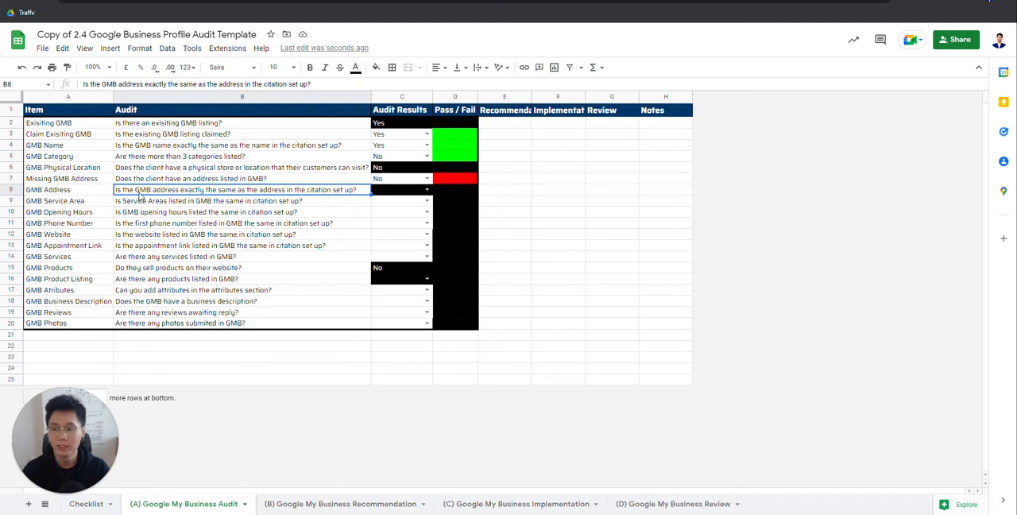
left_click(80, 190)
left_click(244, 190)
left_click(387, 190)
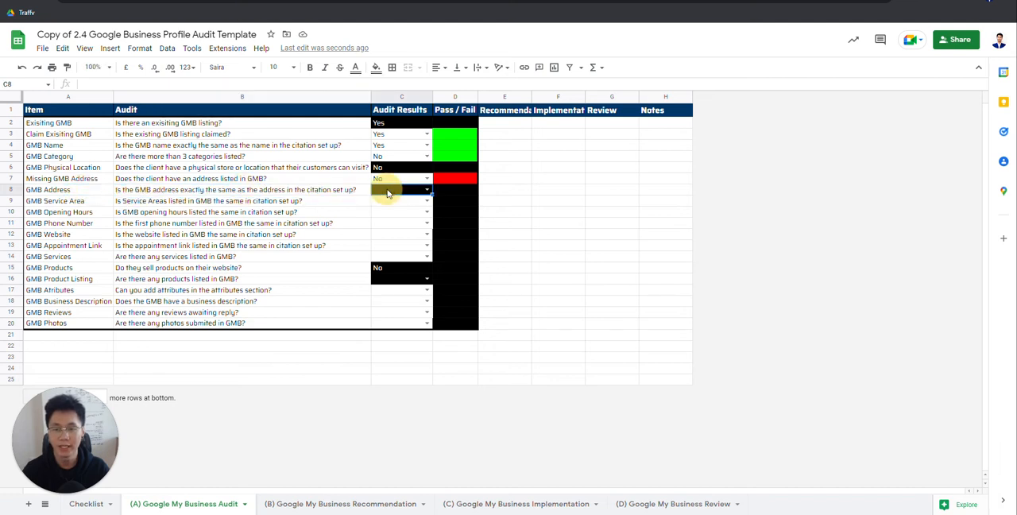
left_click(394, 190)
left_click(400, 179)
left_click(398, 197)
left_click(358, 190)
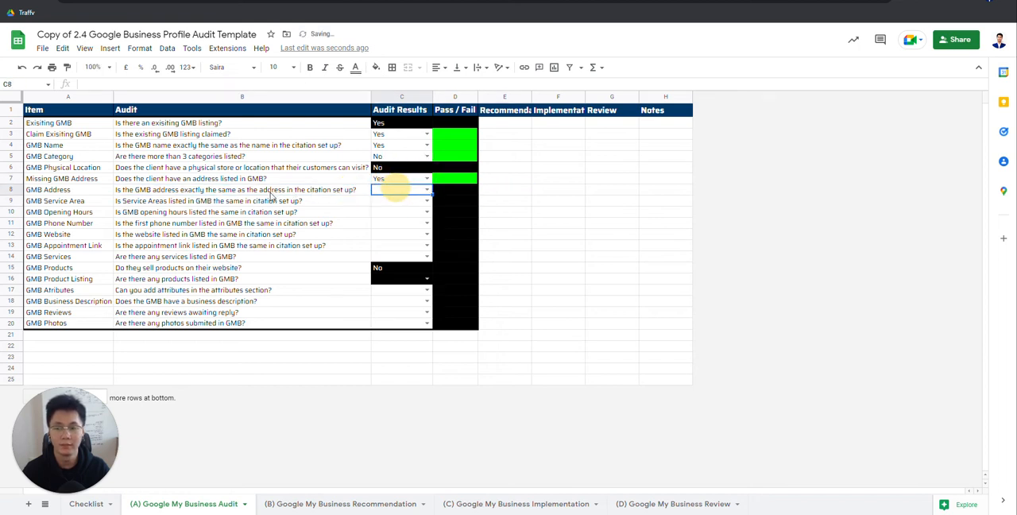
Step: Review the GMB Address row's answer options, and check the Citation Set Up - Address entry in the Checklist sheet
left_click(204, 179)
double_click(398, 193)
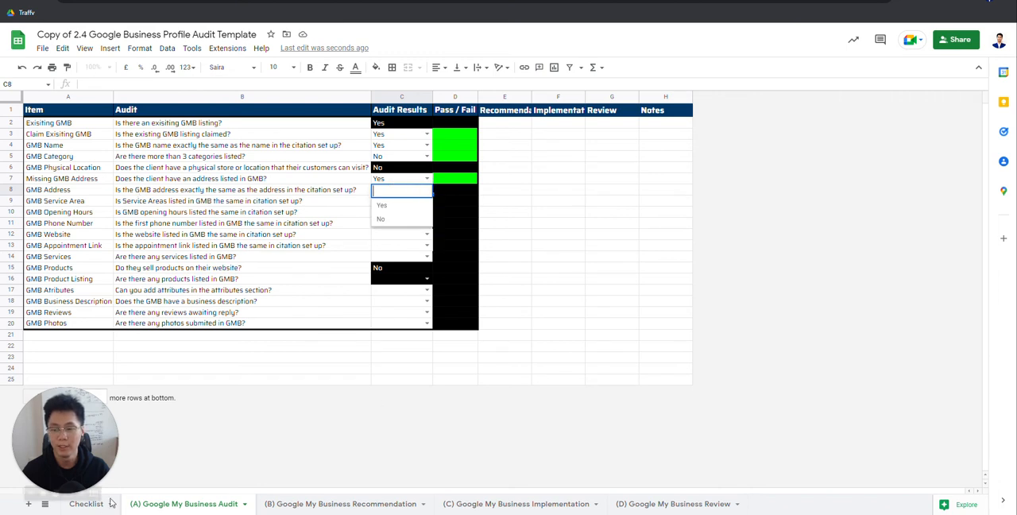
left_click(85, 504)
left_click(210, 203)
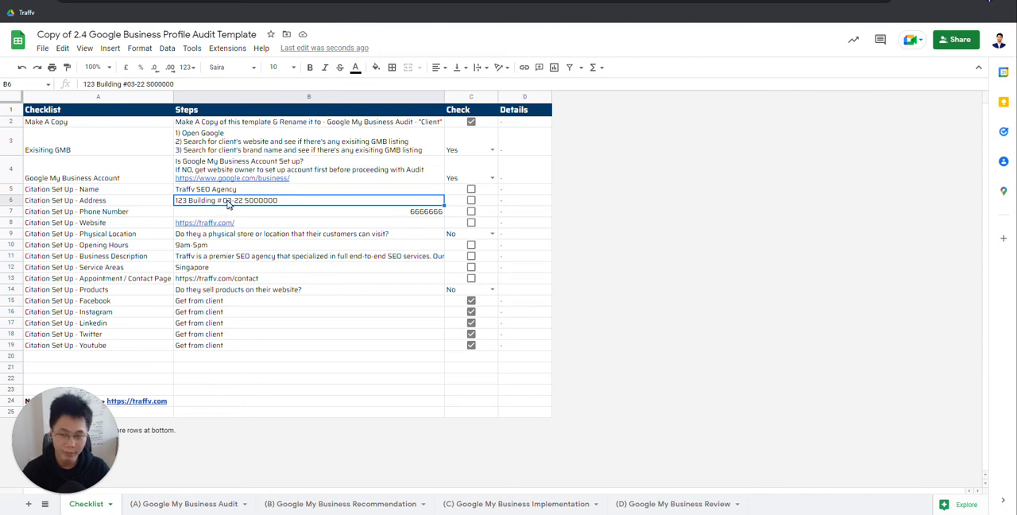
Step: Change the Missing GMB Address answer to No in the Google My Business Audit sheet
left_click(196, 499)
double_click(402, 178)
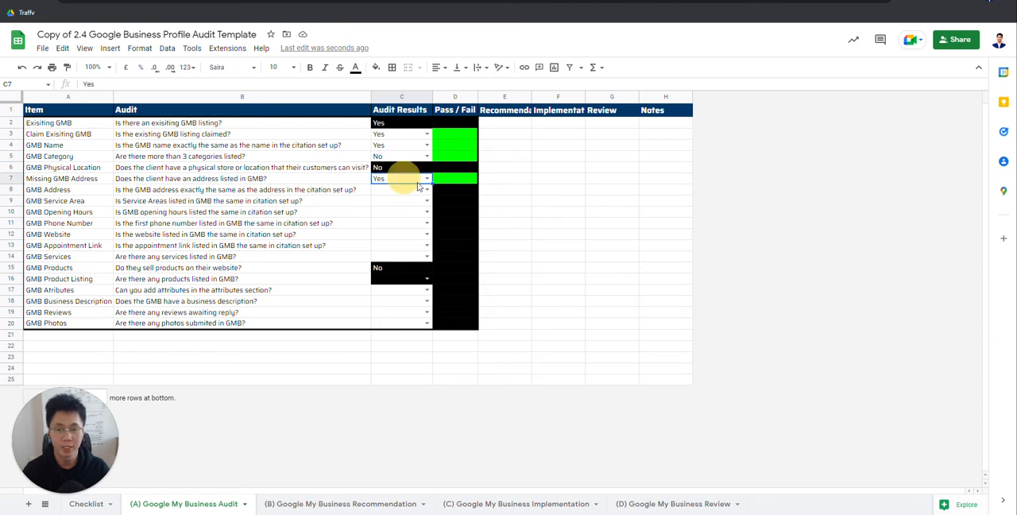
left_click(402, 207)
Step: Compare the GMB Service Area question and the Checklist's Service Areas entry with the service areas in Business Profile Manager
left_click(309, 201)
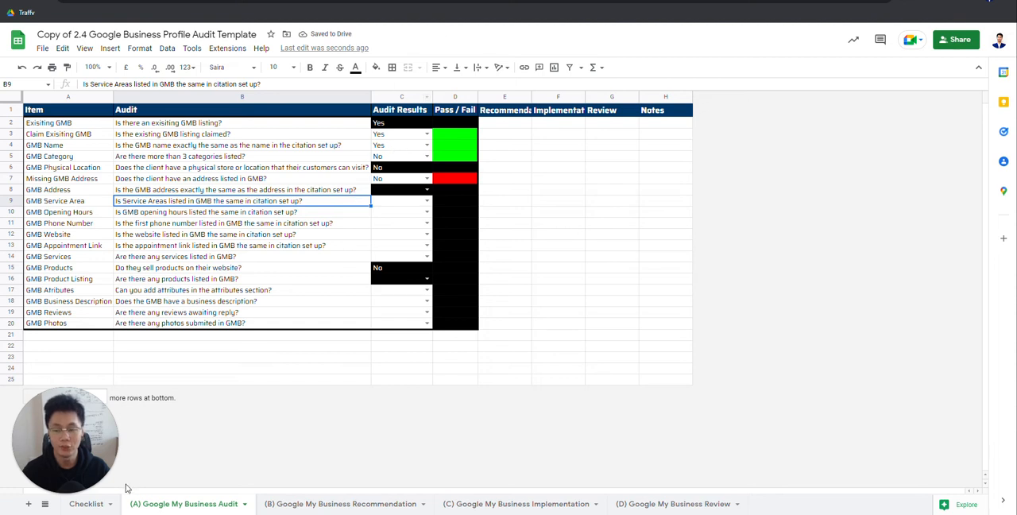
left_click(89, 503)
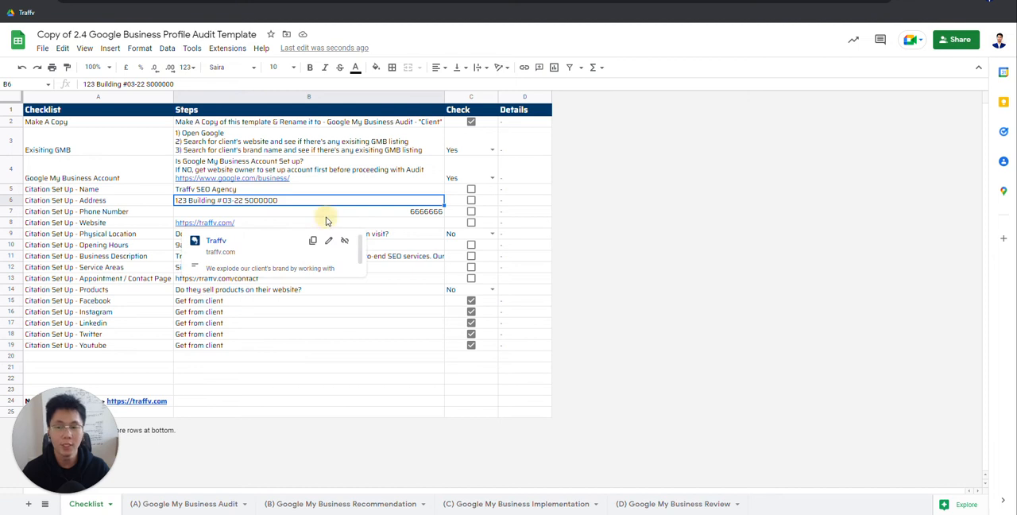
left_click(324, 213)
left_click(239, 269)
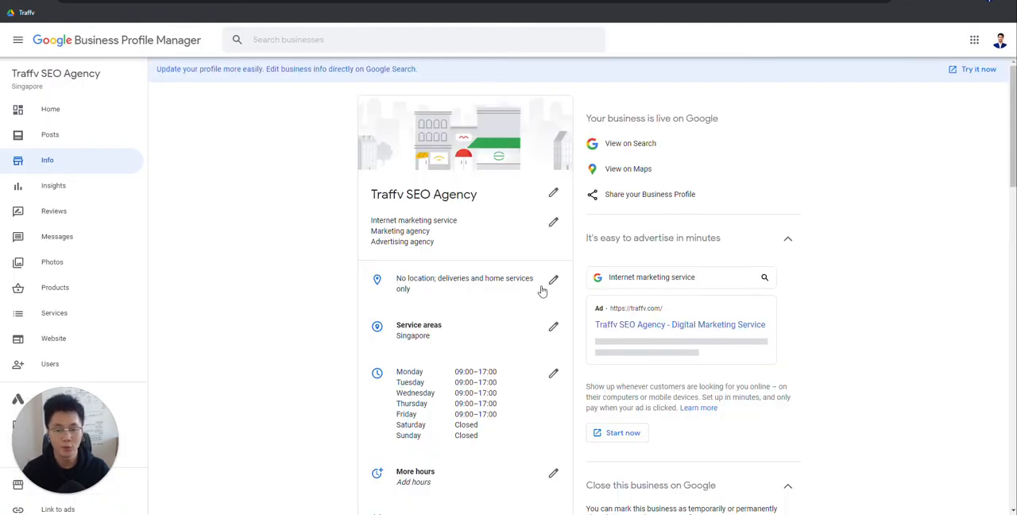
scroll(541, 291, "down", 2)
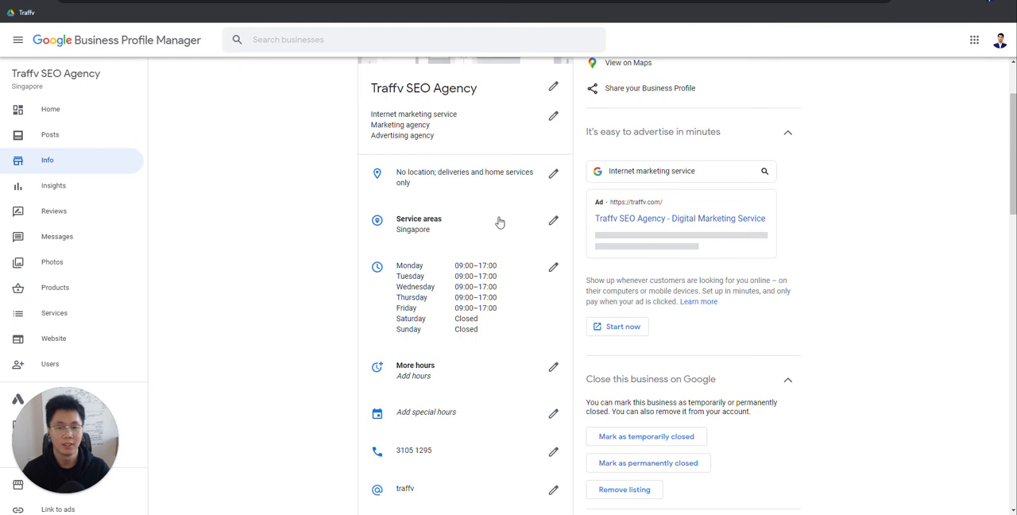
Step: Open the profile's service area editor and try searching for "bedok" and "ang m", clearing the search text
left_click(553, 220)
left_click(478, 227)
type("bedok")
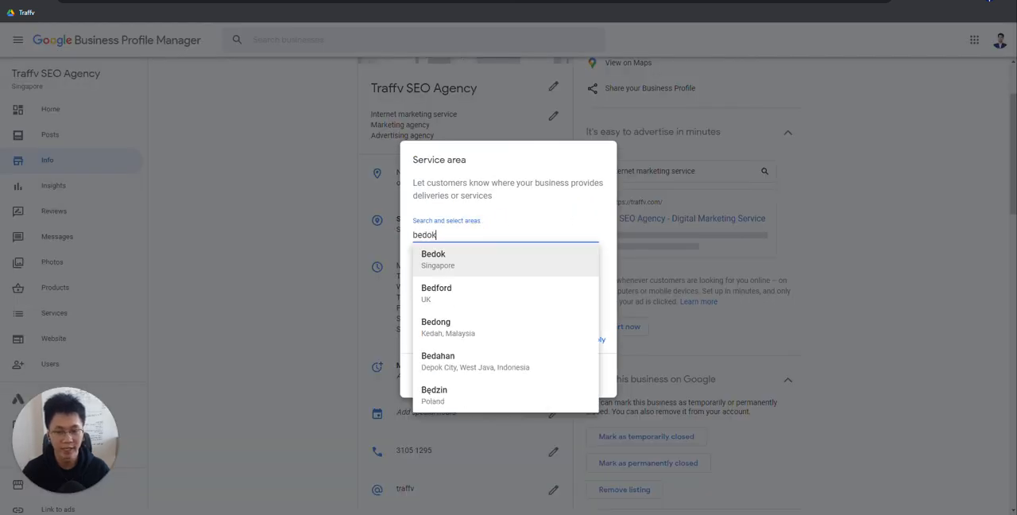
left_click_drag(442, 235, 374, 234)
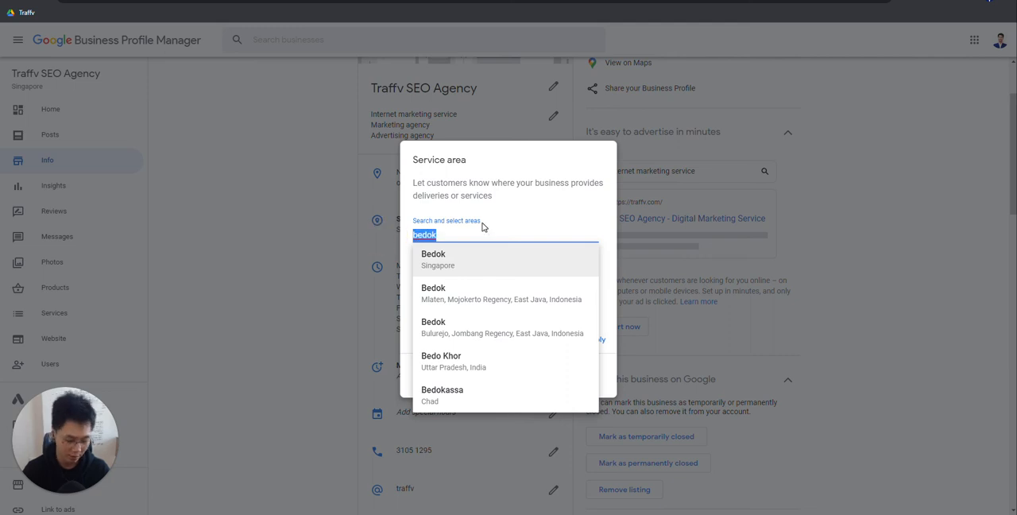
type("ang m")
left_click_drag(476, 229, 397, 243)
key("BackSpace")
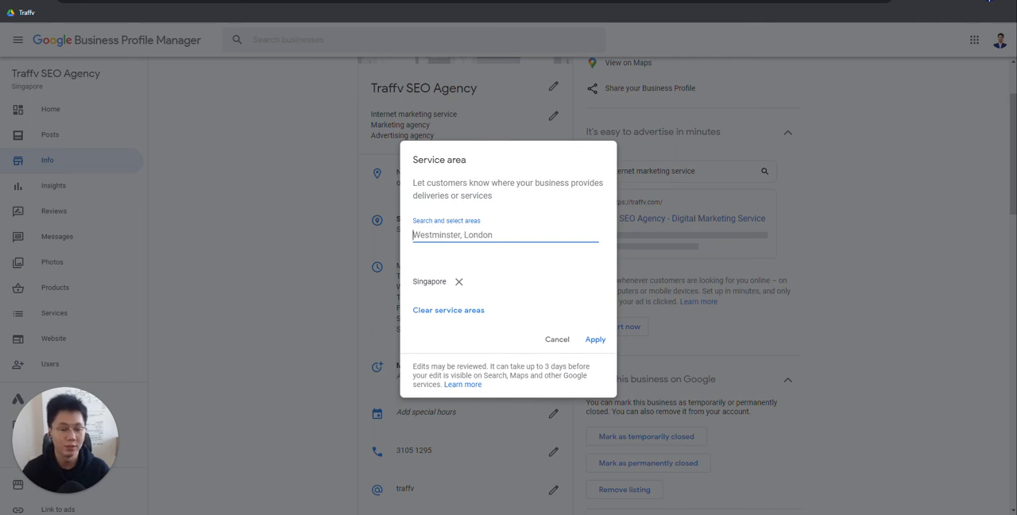
Step: Try adding Ang Mo Kio, Singapore as a service area, remove it again and close the service area editor
type("bedo")
key("BackSpace")
key("BackSpace")
key("BackSpace")
key("BackSpace")
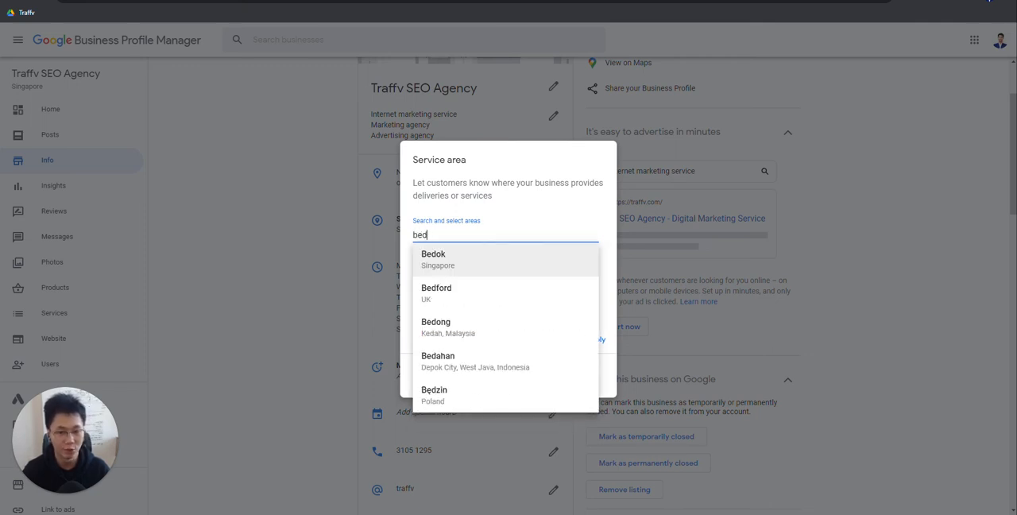
type("A")
key("BackSpace")
type("Ang")
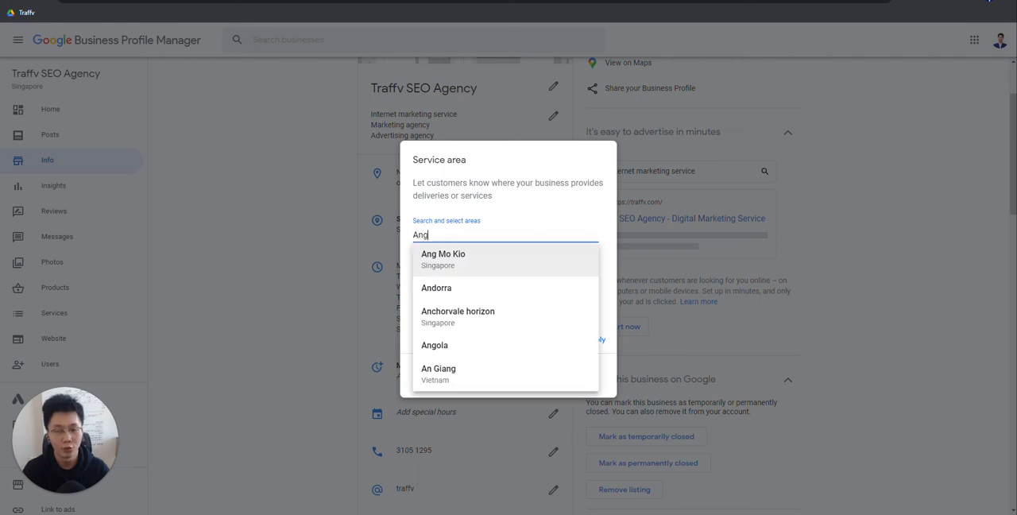
left_click(485, 259)
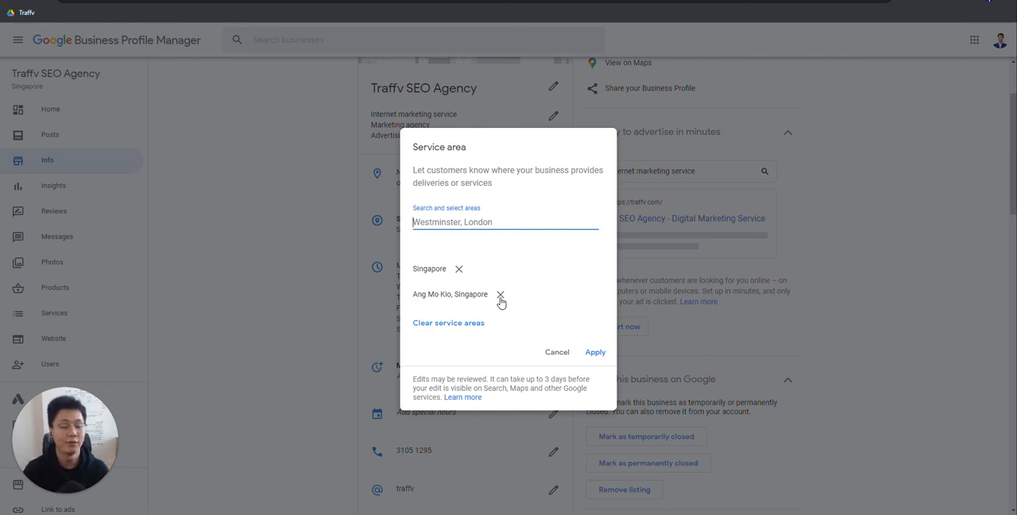
left_click(500, 295)
left_click(592, 338)
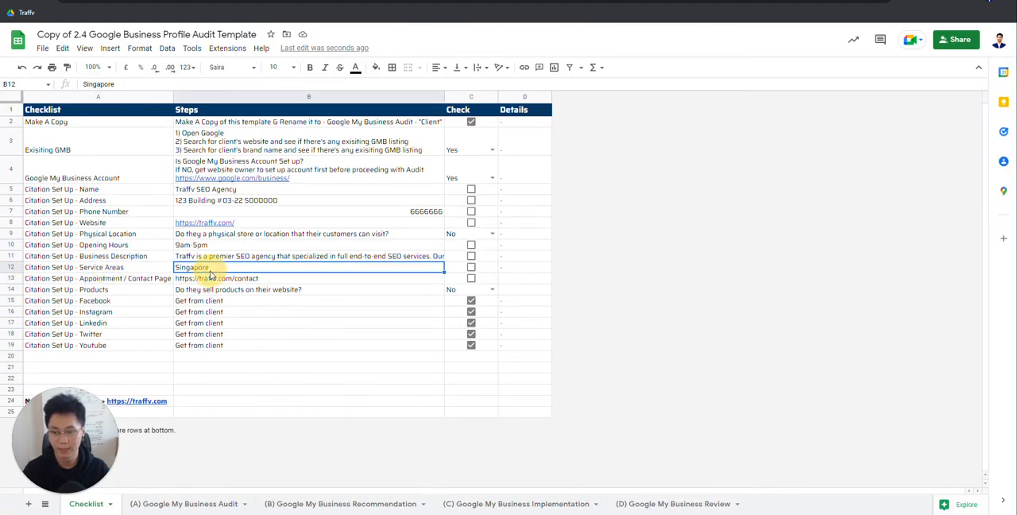
Step: Recheck the Service Areas entry in the Checklist sheet, and answer Yes for GMB Service Area in the audit sheet
left_click(143, 269)
key("Right")
key("Left")
key("Right")
key("Left")
key("Right")
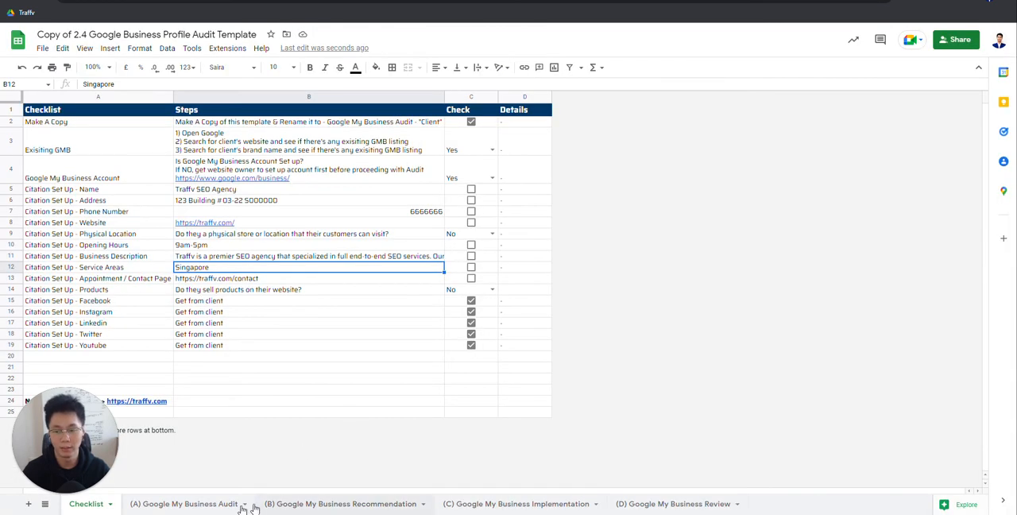
left_click(226, 504)
left_click(427, 202)
left_click(397, 215)
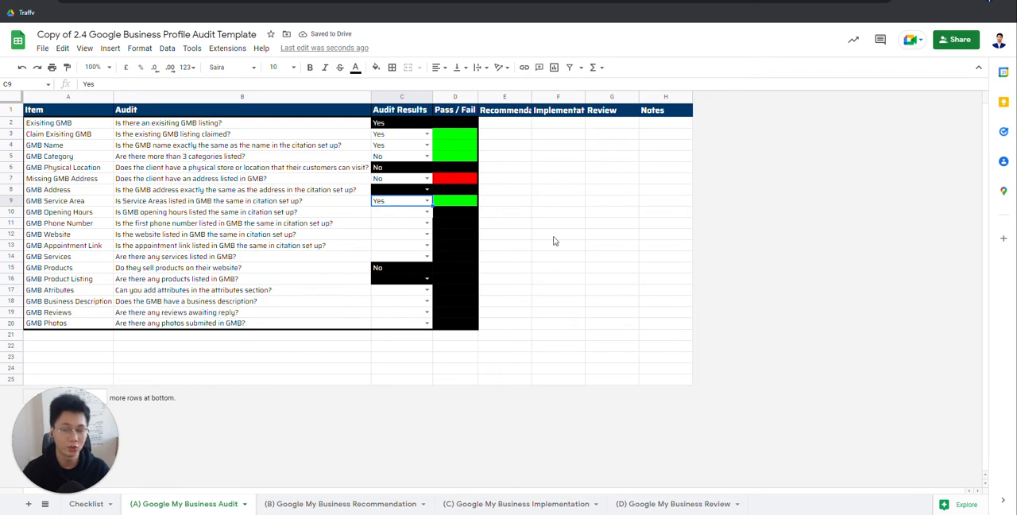
Step: Check the opening hours in Business Profile Manager against the Opening Hours entry in the Checklist sheet
left_click(458, 2)
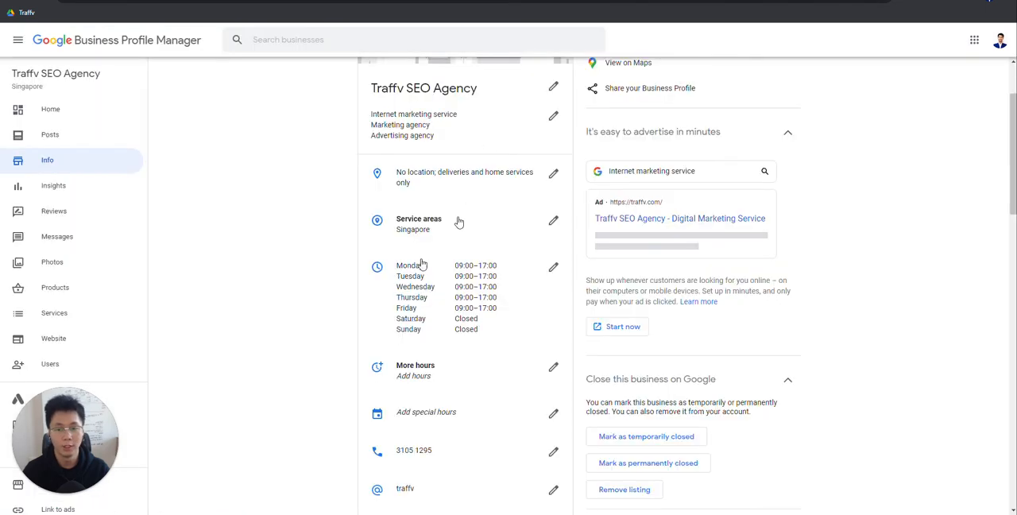
left_click(554, 220)
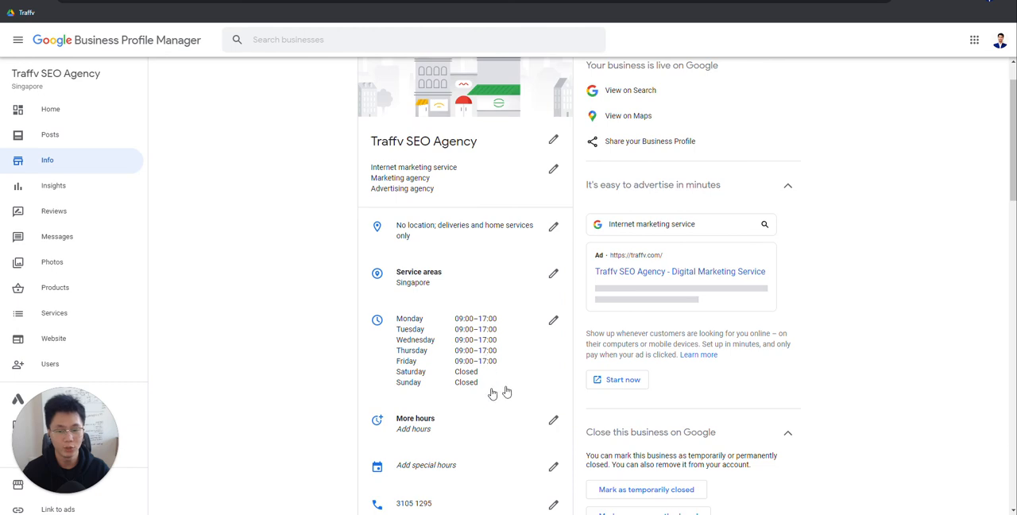
left_click(507, 325)
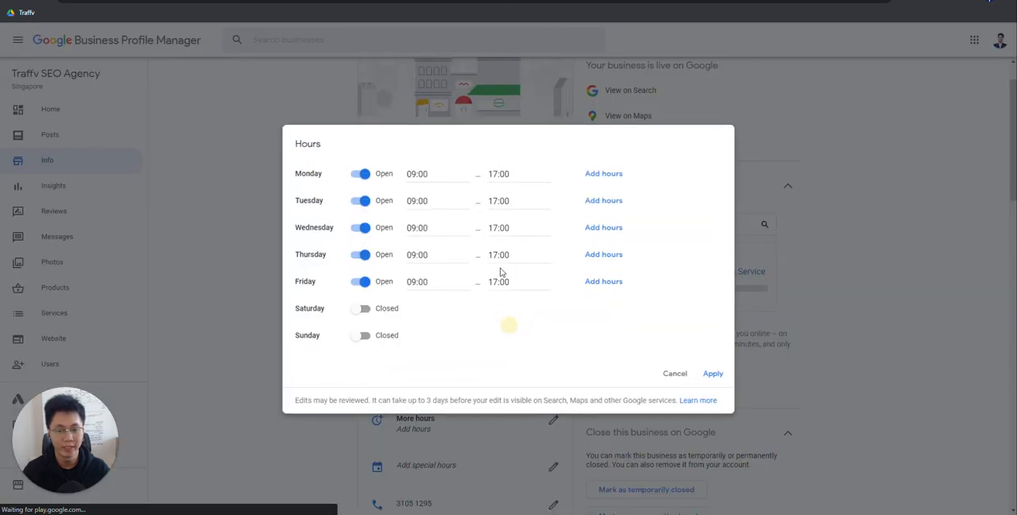
left_click(675, 373)
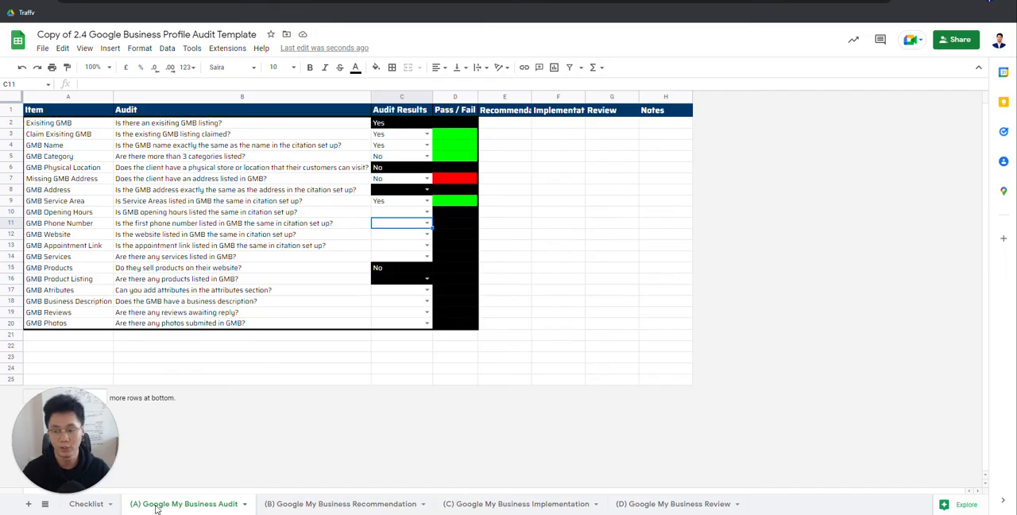
left_click(86, 504)
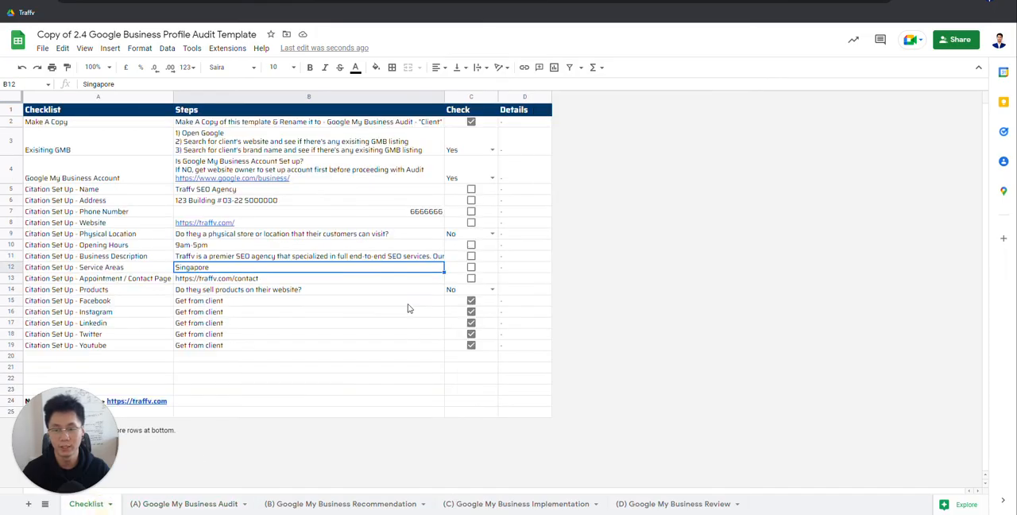
left_click(226, 247)
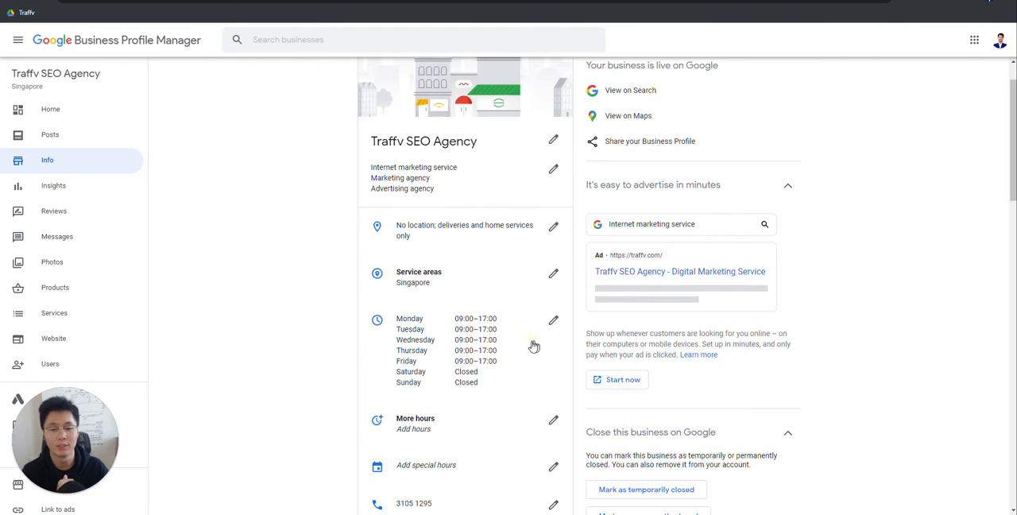
Step: Reopen the profile's Hours editor in Business Profile Manager, apply the listed hours and review the business info page
left_click(532, 346)
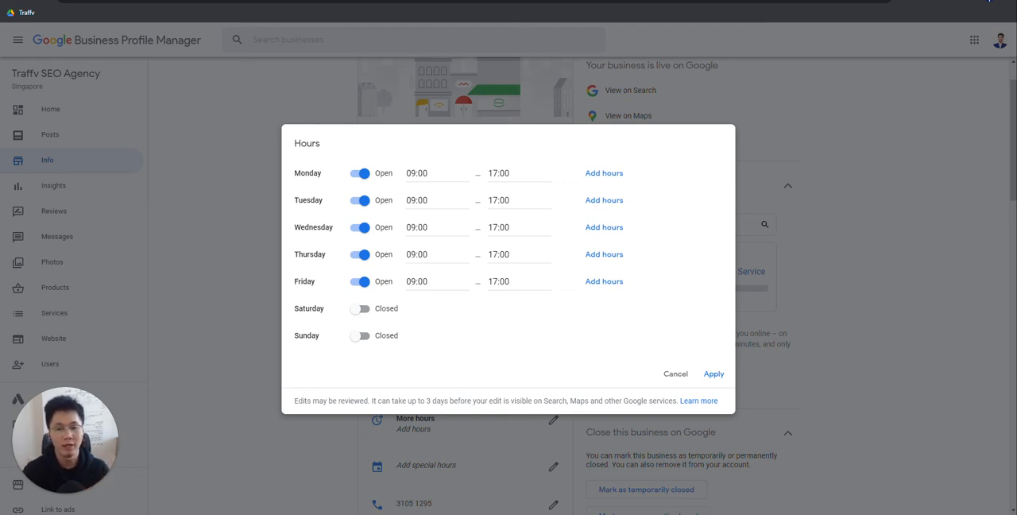
left_click(712, 374)
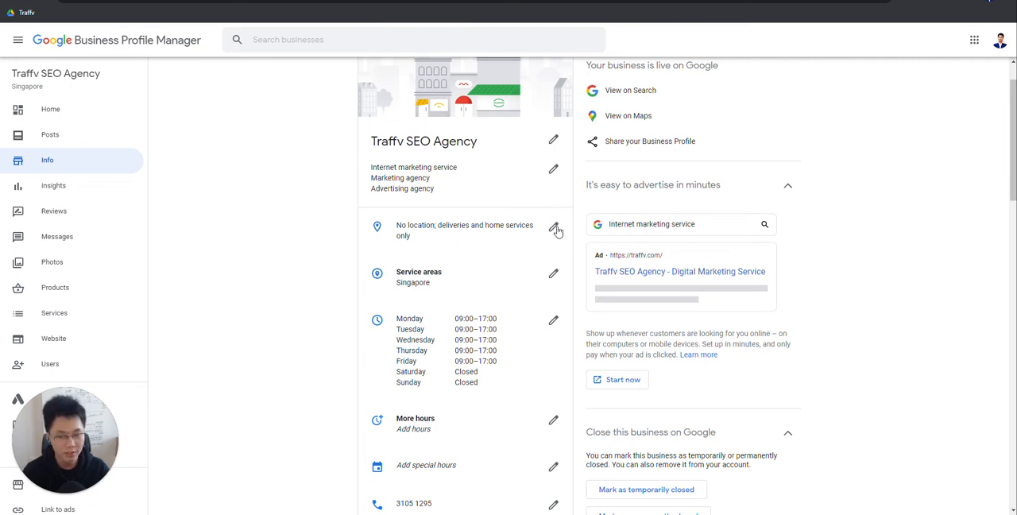
scroll(270, 291, "down", 2)
scroll(295, 290, "up", 3)
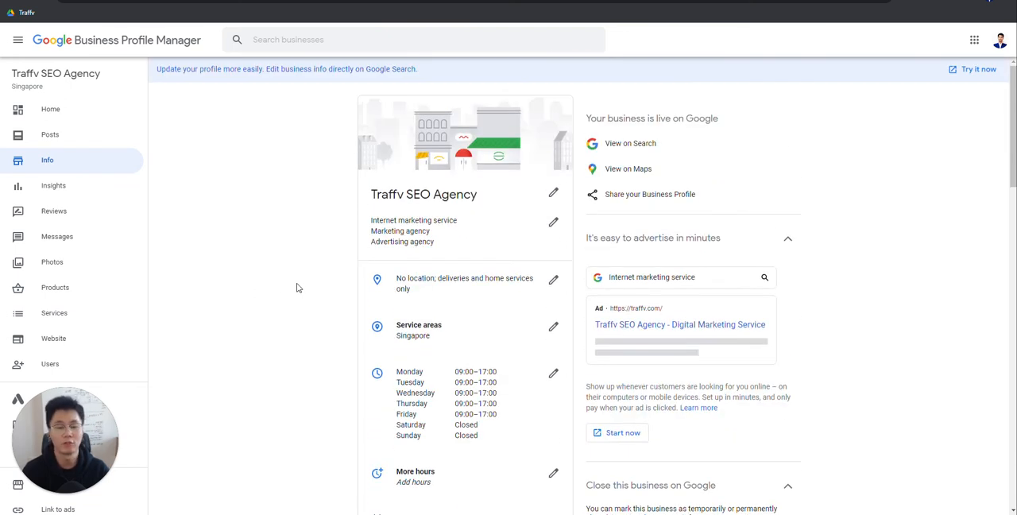
scroll(299, 288, "down", 1)
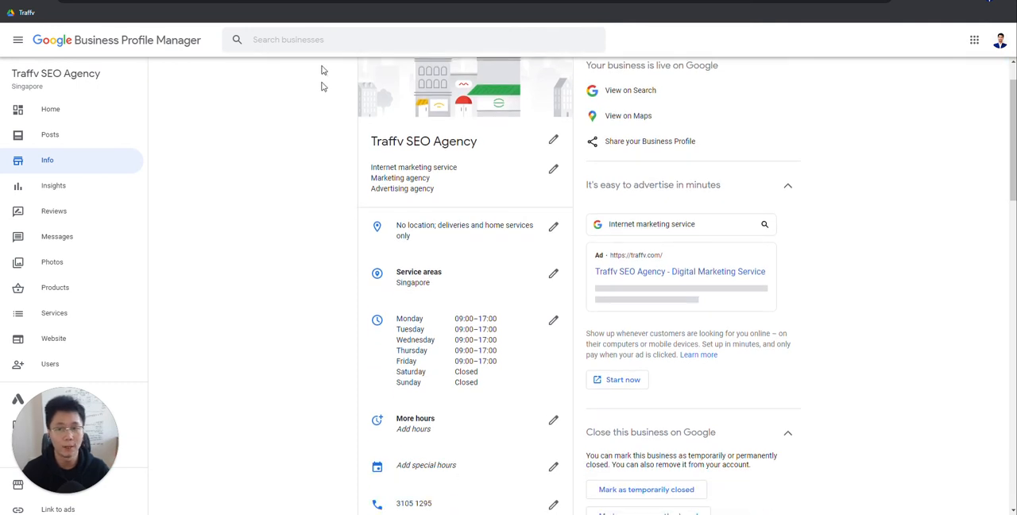
Step: Return to the audit template, view the Checklist's Business Description entry, and answer Yes for GMB Opening Hours in the audit sheet
left_click(330, 1)
left_click(245, 256)
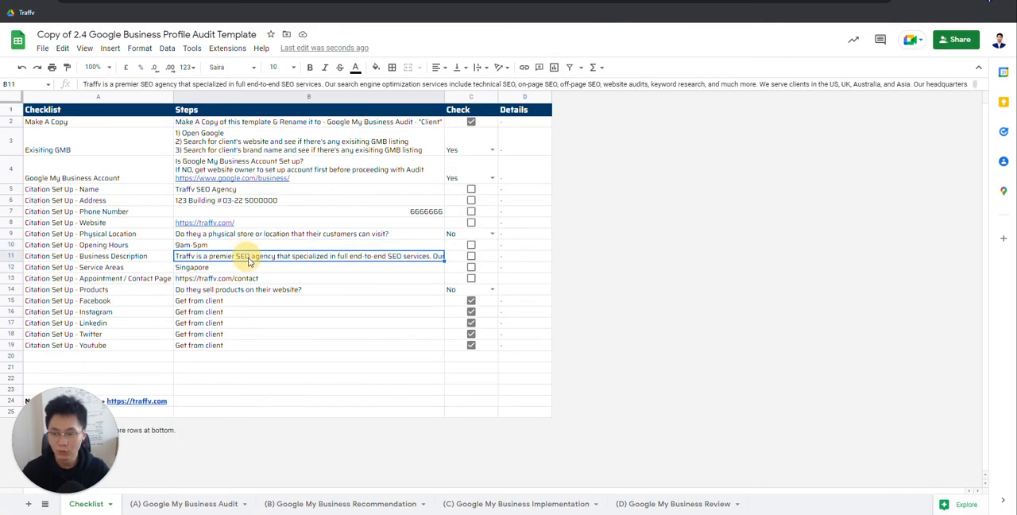
left_click(99, 256)
key("Right")
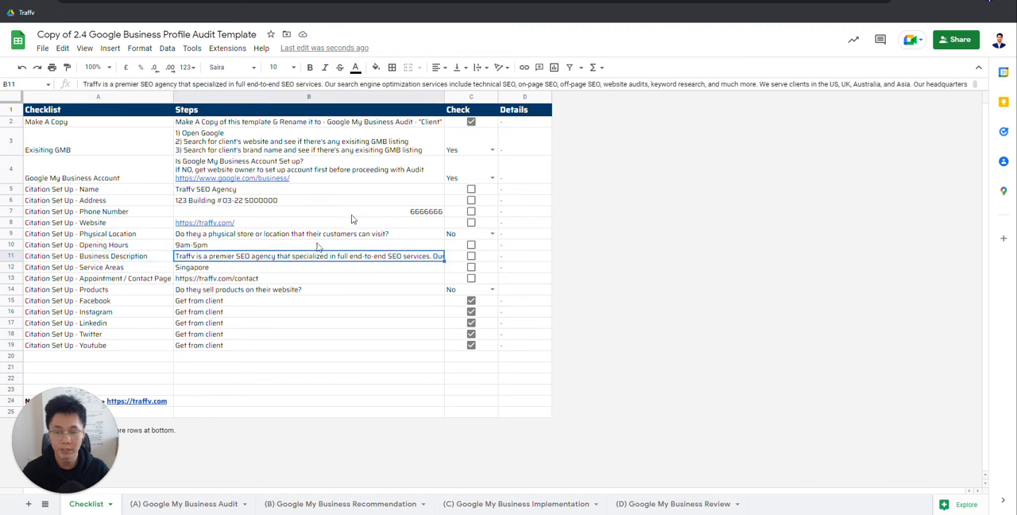
left_click(212, 506)
left_click(327, 210)
left_click(393, 216)
left_click(428, 213)
left_click(413, 230)
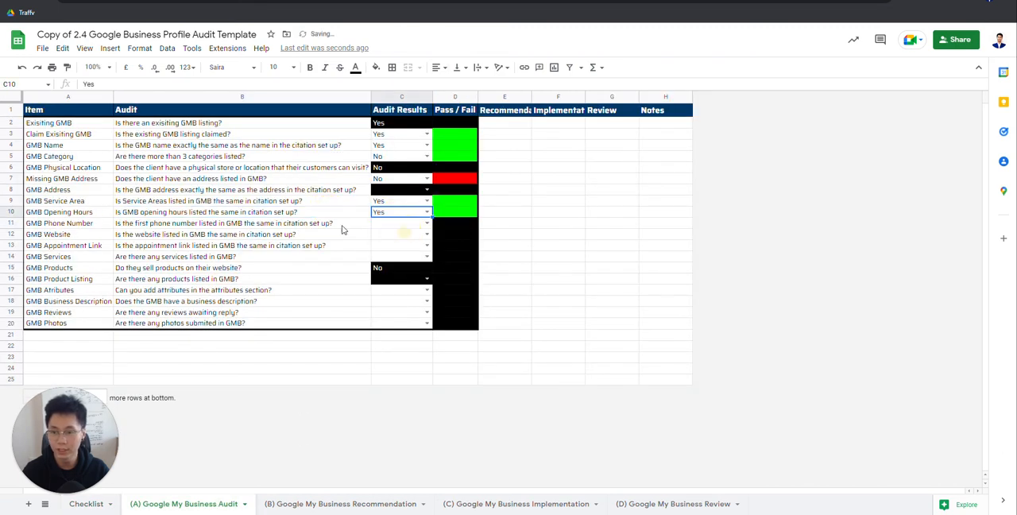
Step: Read the GMB Phone Number question and look up the phone number listed in Business Profile Manager
left_click(144, 226)
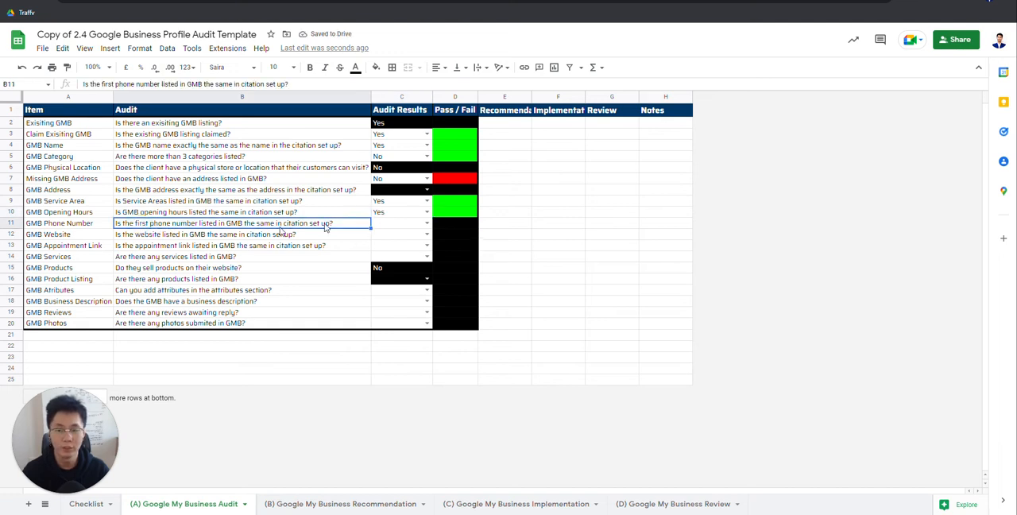
left_click(433, 0)
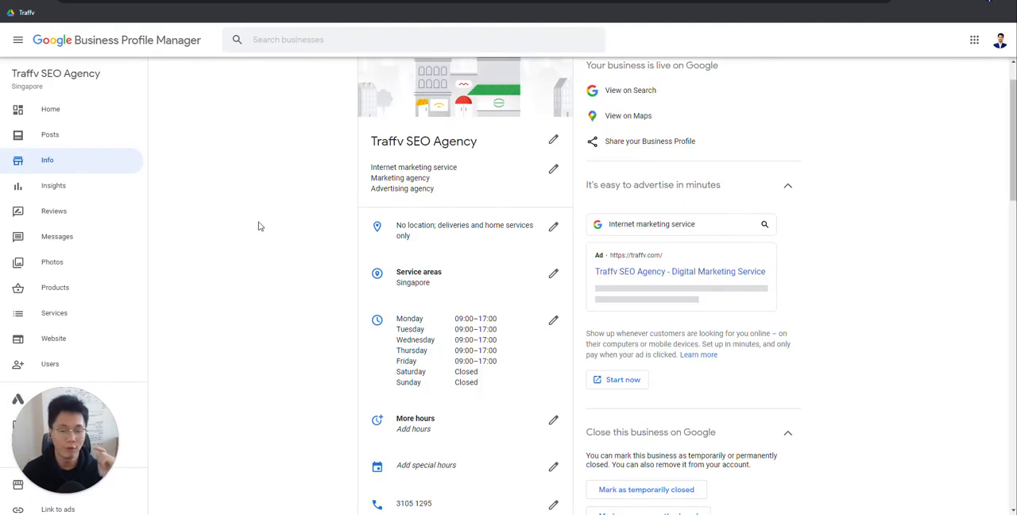
scroll(488, 347, "down", 2)
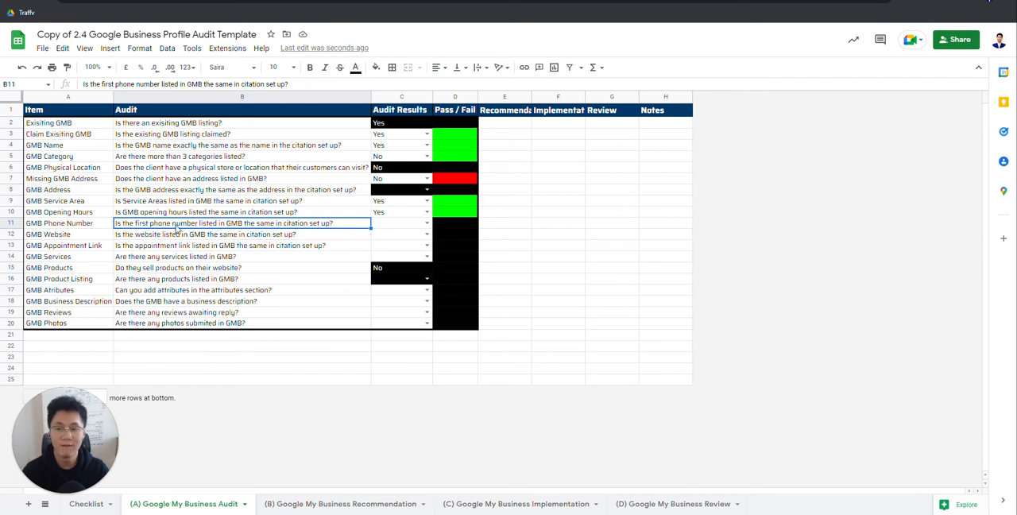
Step: Examine the Checklist sheet's Business Description, Service Areas and Phone Number entries for comparison with the listing
left_click(110, 501)
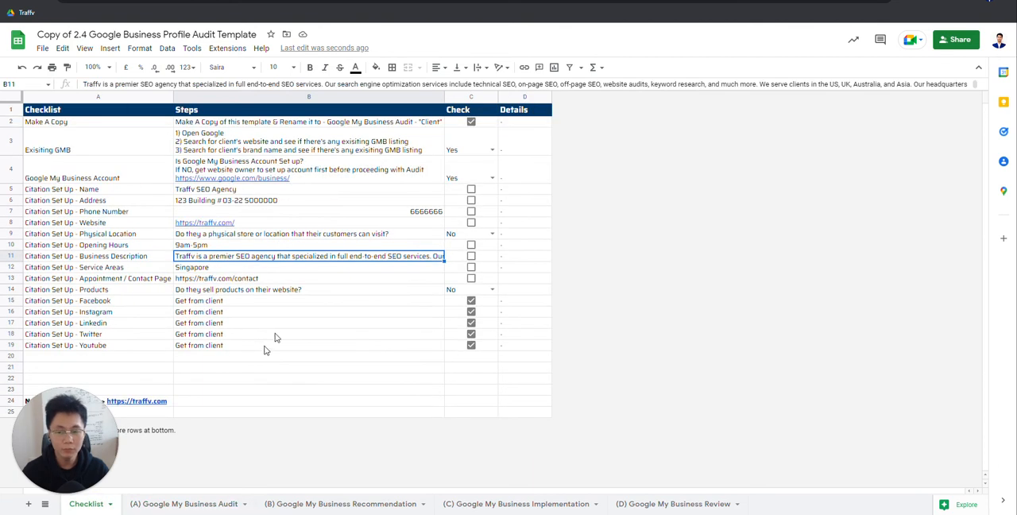
left_click(256, 269)
left_click(115, 268)
left_click(260, 270)
left_click(108, 267)
left_click(229, 257)
left_click(190, 268)
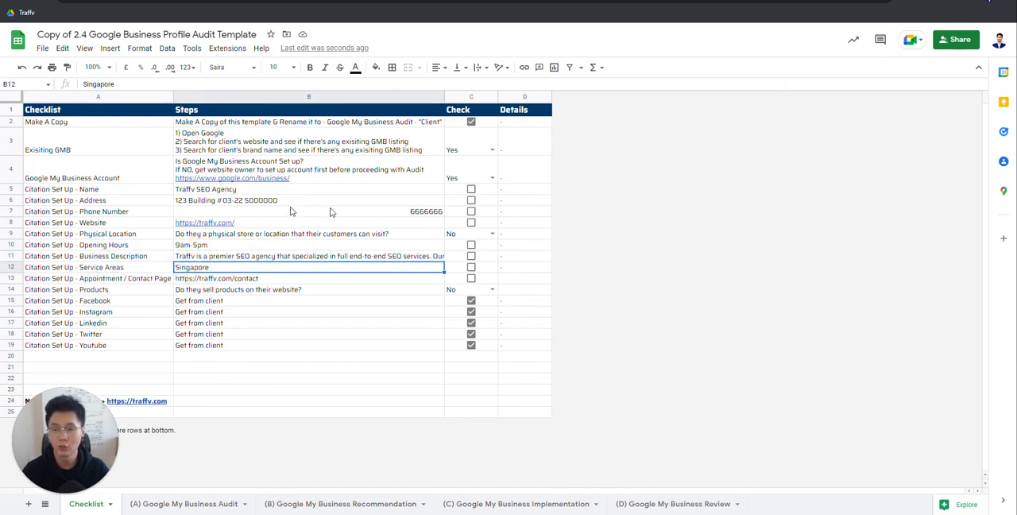
left_click(413, 212)
left_click_drag(400, 213, 487, 221)
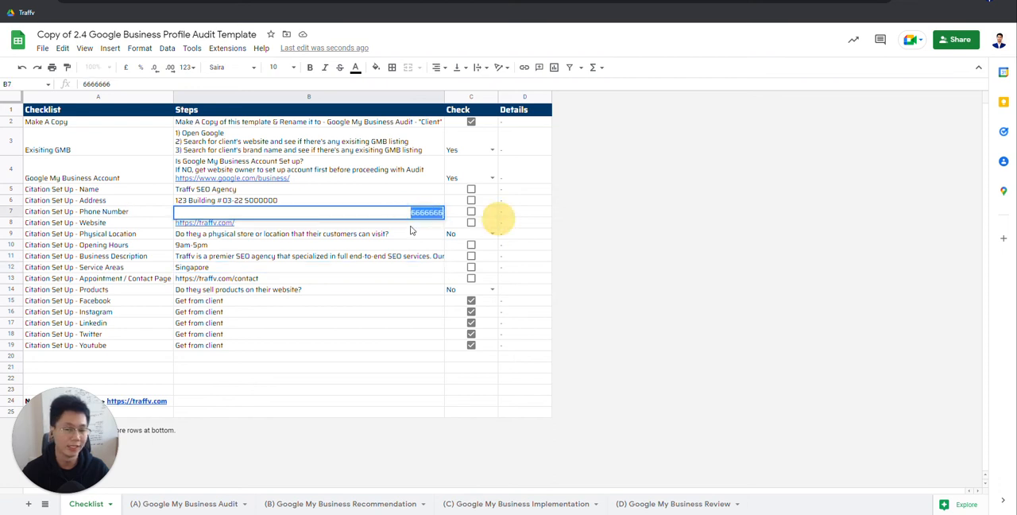
left_click(144, 214)
left_click(199, 213)
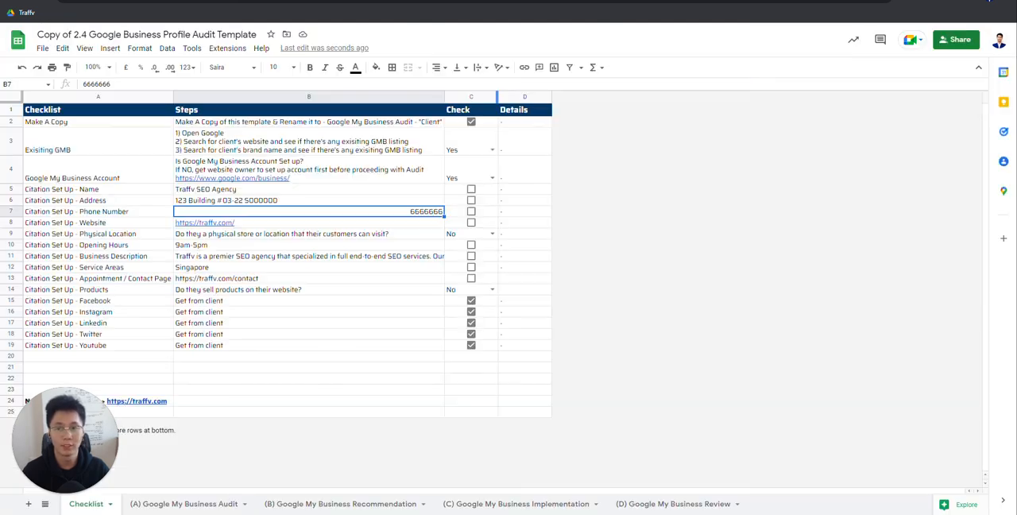
Step: Check the Checklist's Phone Number entry and answer Yes for GMB Phone Number in the audit sheet
left_click(431, 226)
left_click(310, 212)
left_click(431, 223)
left_click(436, 209)
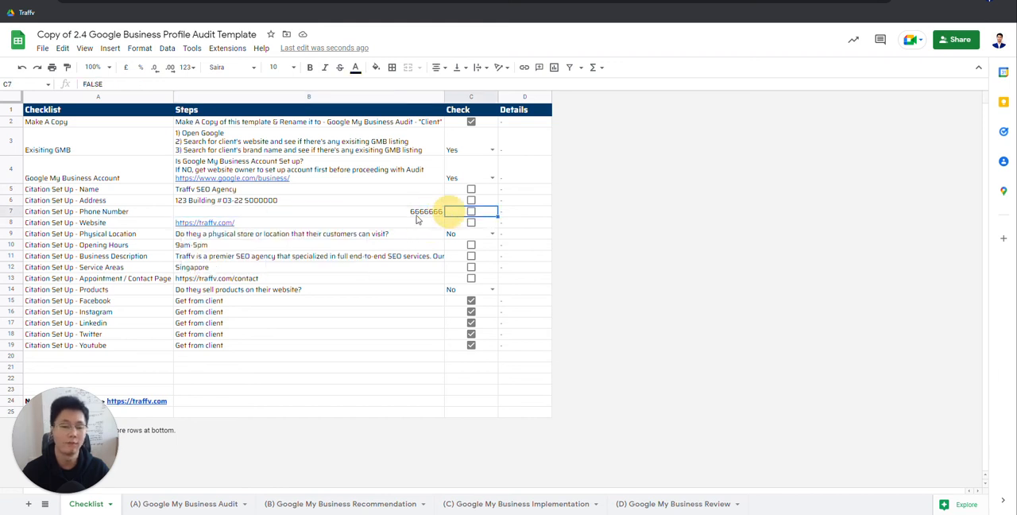
left_click(119, 233)
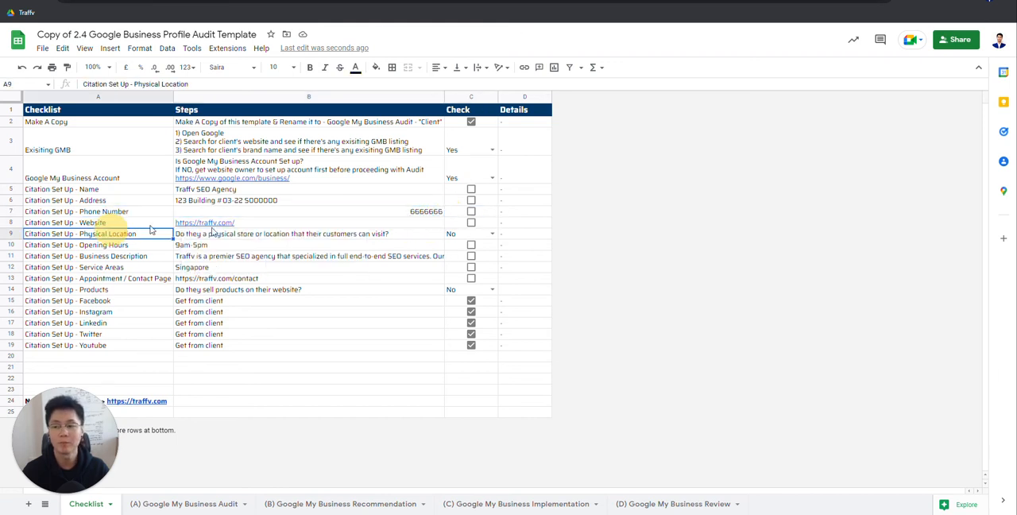
left_click(193, 504)
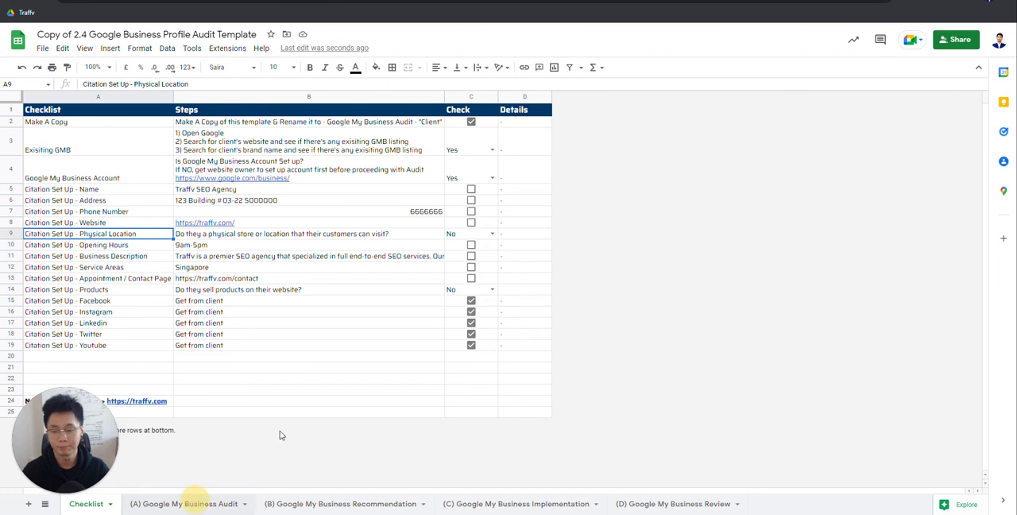
double_click(390, 222)
left_click(397, 239)
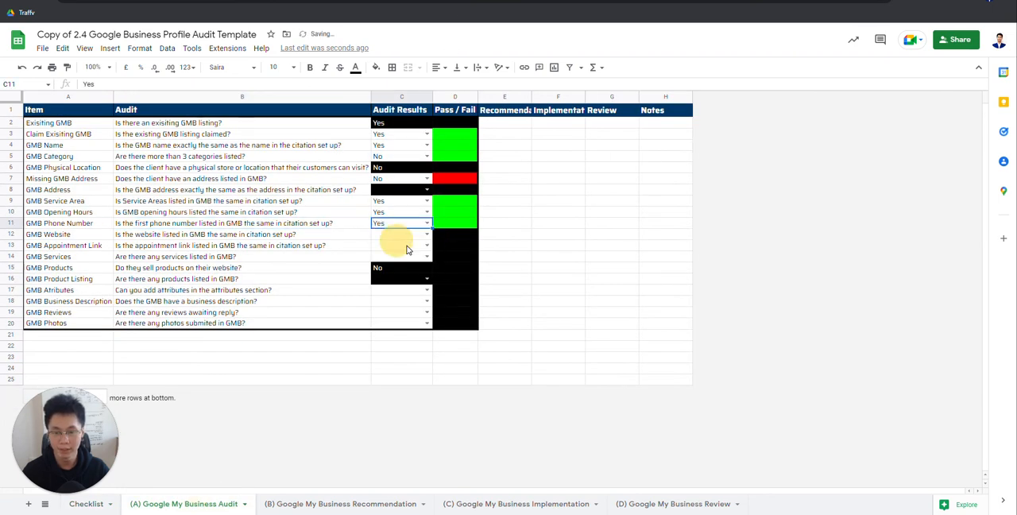
Step: Compare the Checklist's Website entry with the website in Business Profile Manager and answer Yes for GMB Website in the audit sheet
left_click(330, 237)
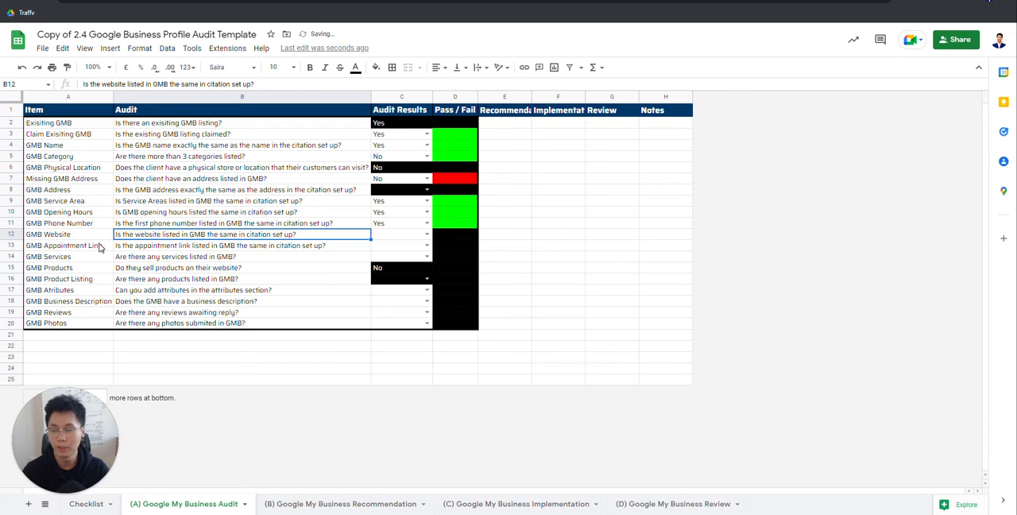
right_click(181, 364)
left_click(85, 504)
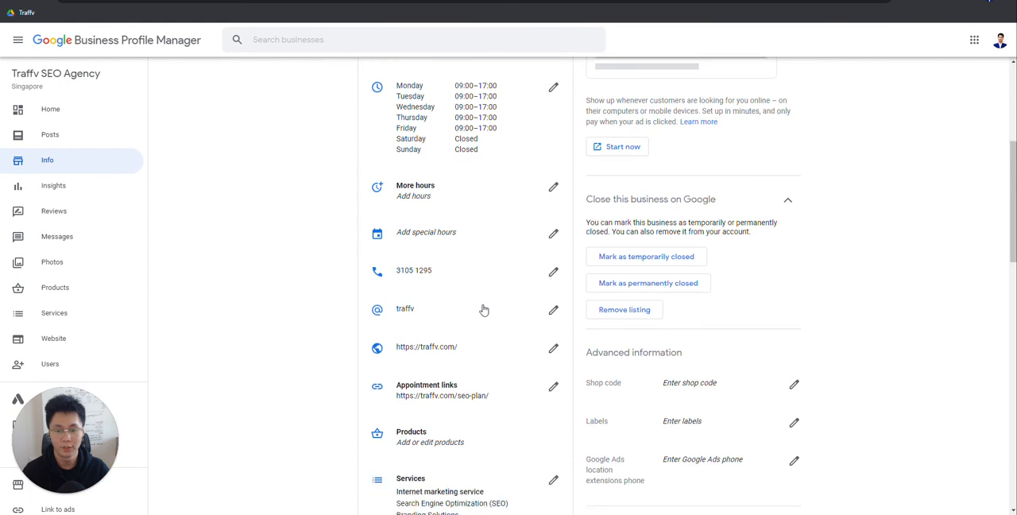
scroll(501, 270, "down", 1)
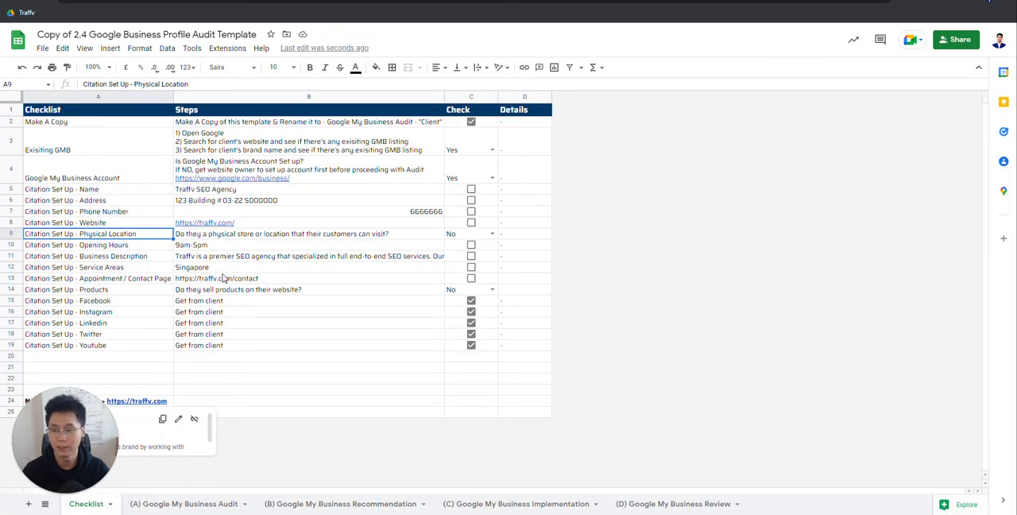
left_click(225, 223)
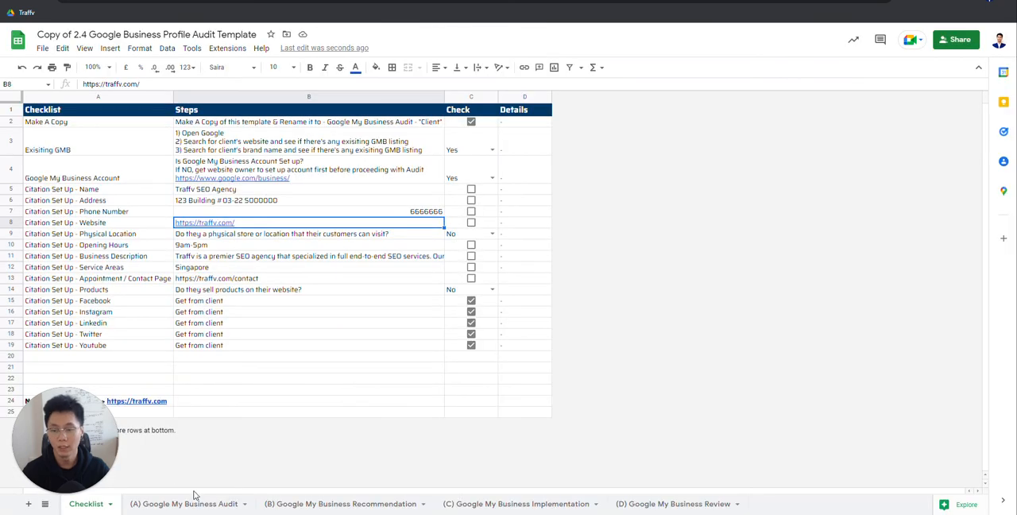
left_click(190, 503)
left_click(399, 235)
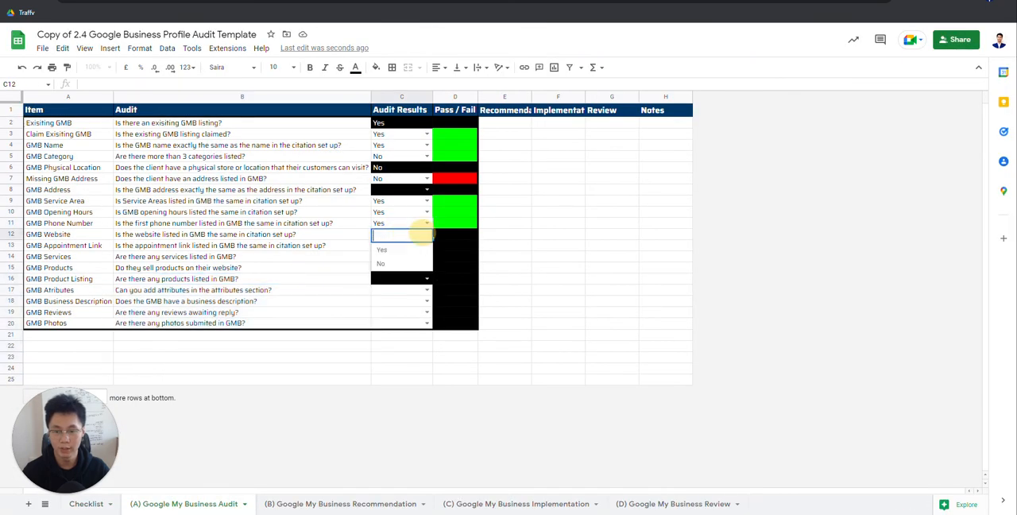
left_click(396, 250)
Step: Read the GMB Appointment Link question and look up the Appointment / Contact Page entry in the Checklist sheet
left_click(256, 247)
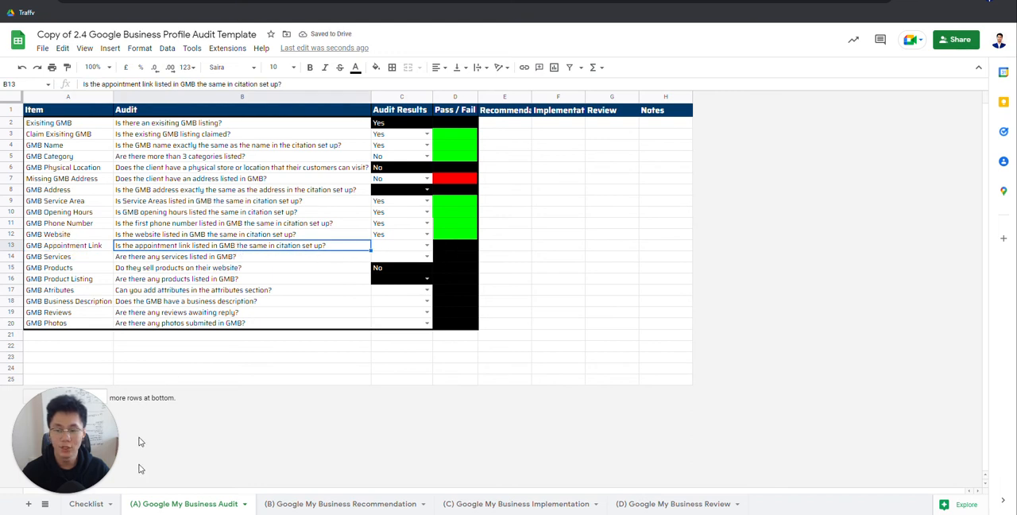
left_click(89, 504)
left_click(235, 279)
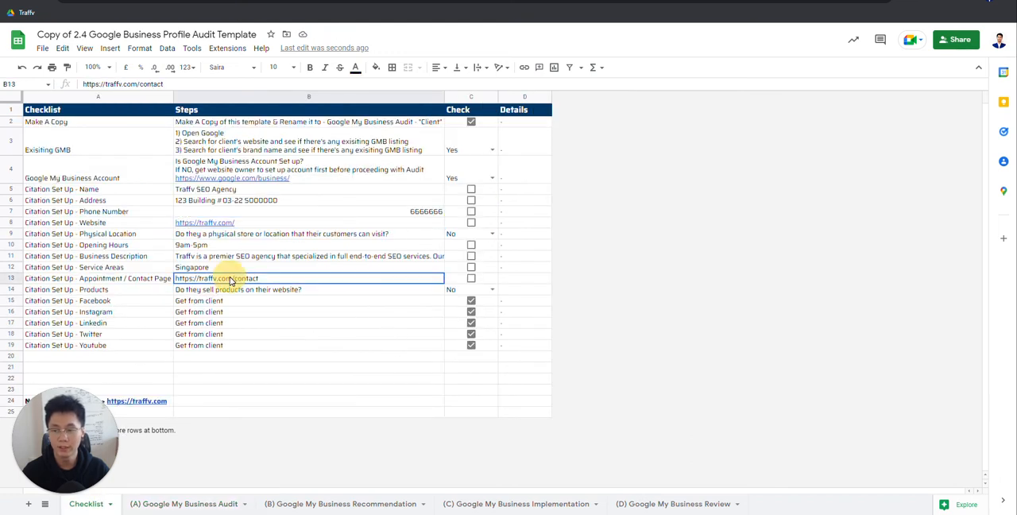
left_click(139, 278)
left_click(261, 271)
left_click(261, 281)
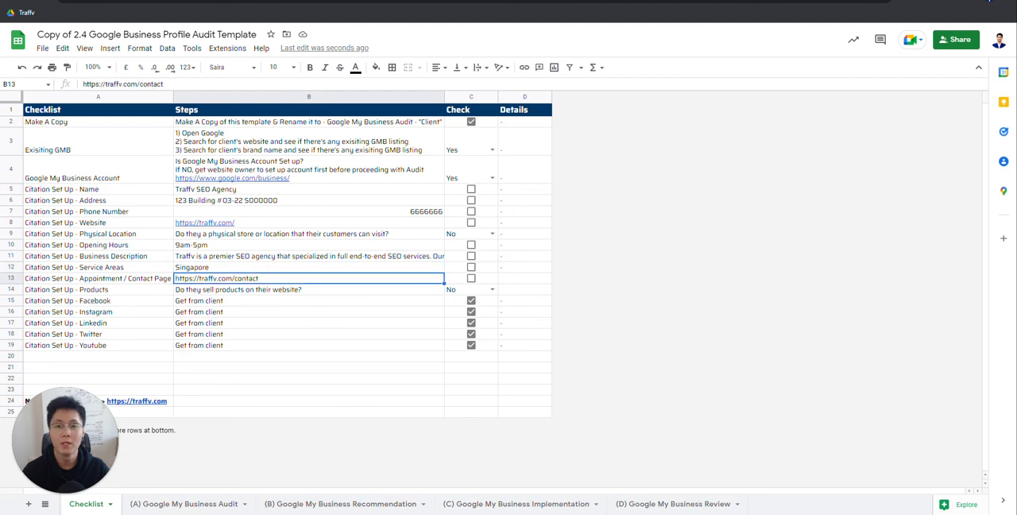
Step: View the profile's appointment links in Business Profile Manager, close them without changes, and compare with the Checklist's Appointment / Contact Page entry
left_click(435, 1)
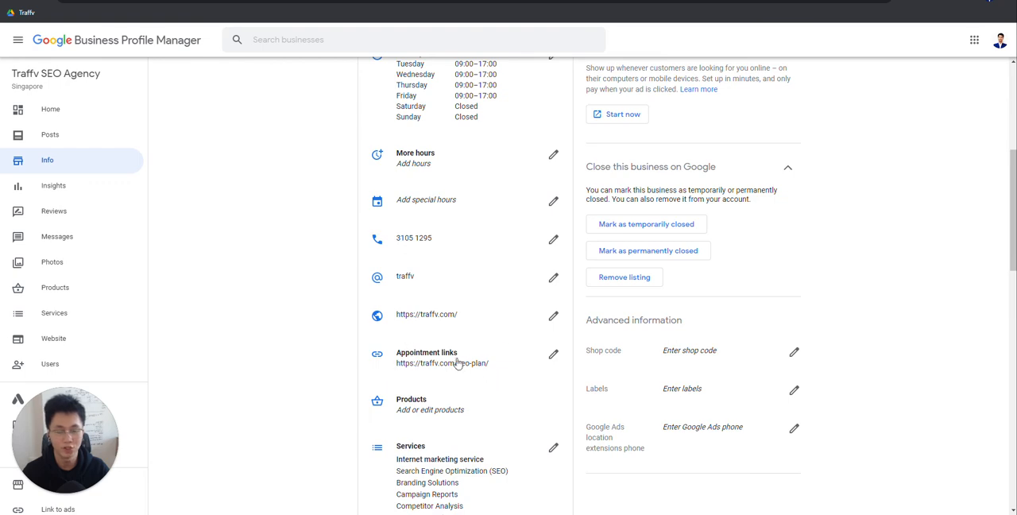
left_click(405, 368)
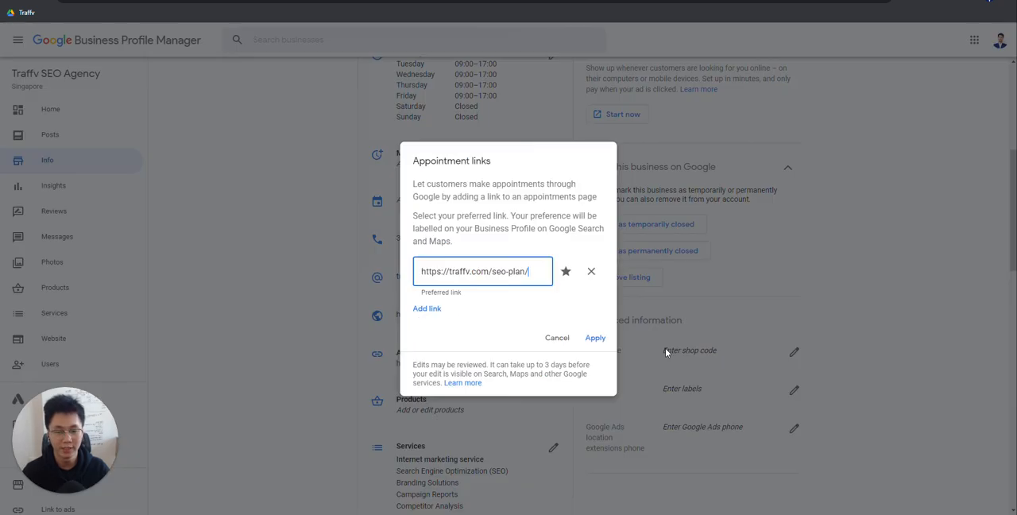
left_click(556, 336)
left_click(218, 1)
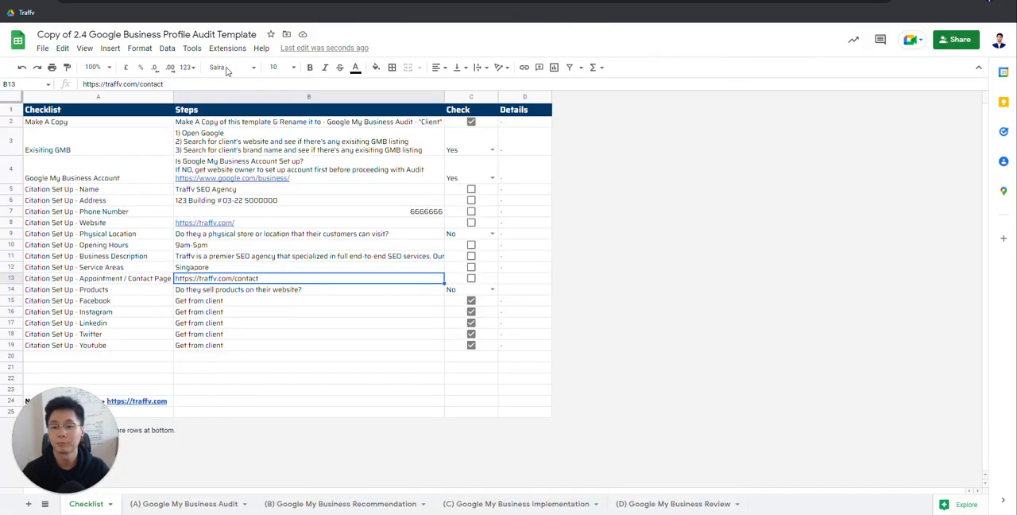
left_click(213, 289)
left_click(223, 278)
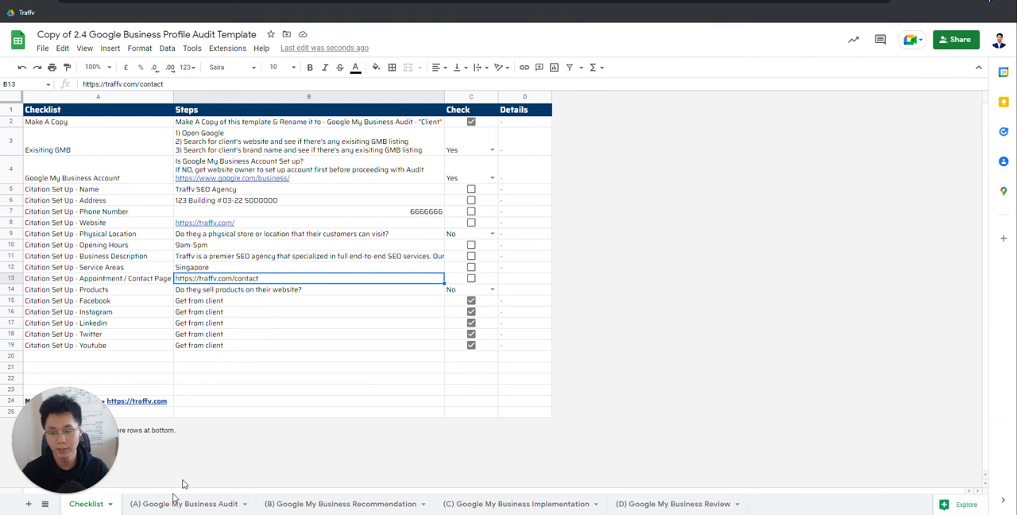
Step: Answer No for GMB Appointment Link in the audit sheet
left_click(176, 504)
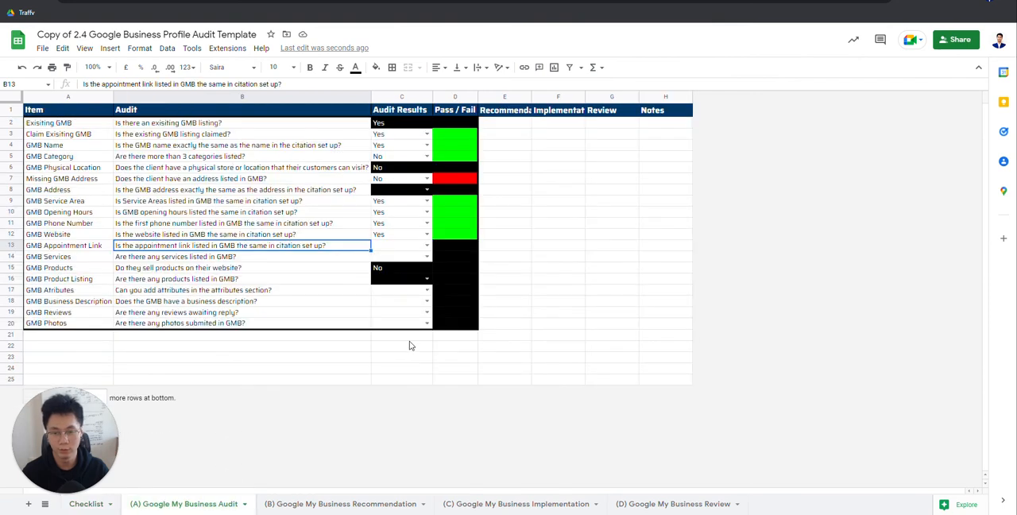
left_click(397, 245)
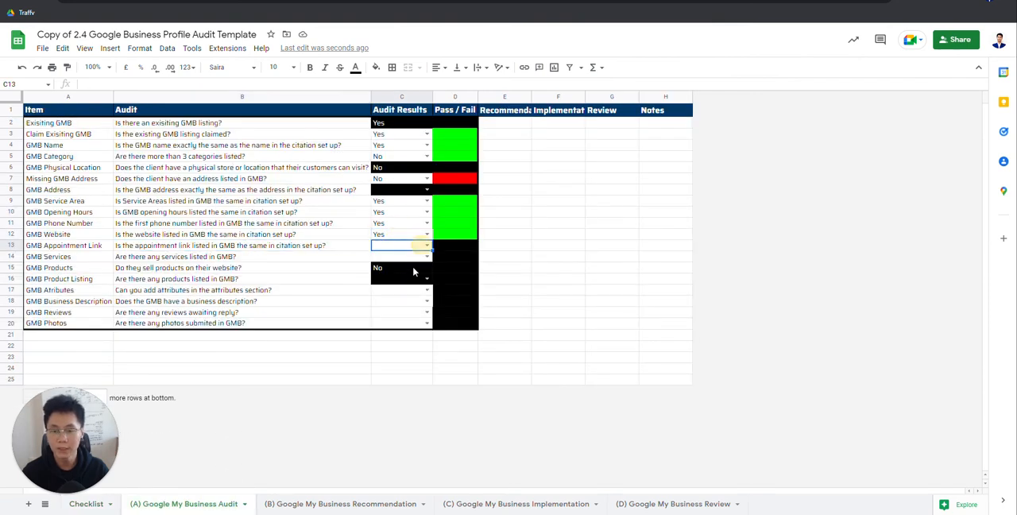
left_click(428, 246)
left_click(385, 271)
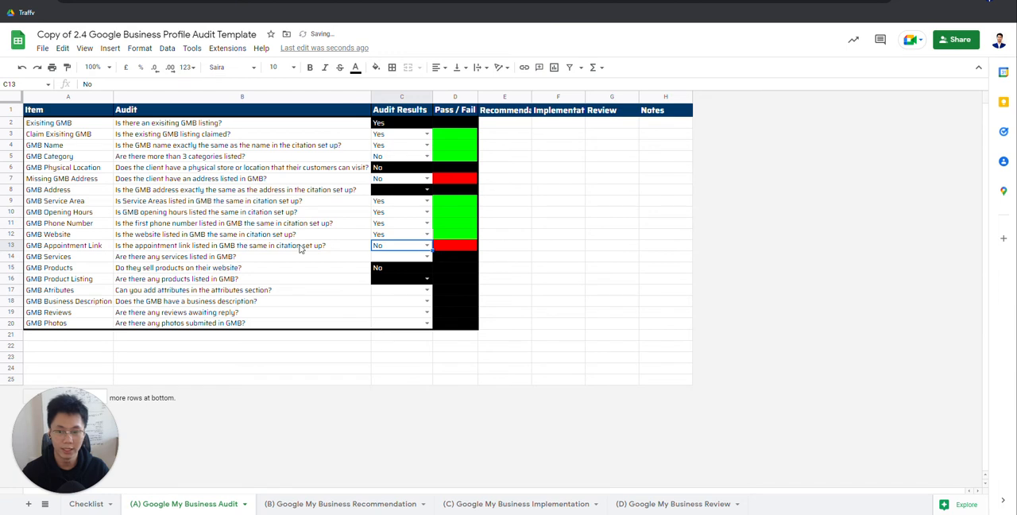
Step: Examine the GMB Appointment Link row's question, audit result, Pass / Fail and recommendation cells
left_click_drag(300, 246, 530, 246)
left_click(486, 247)
left_click(356, 245)
left_click(396, 242)
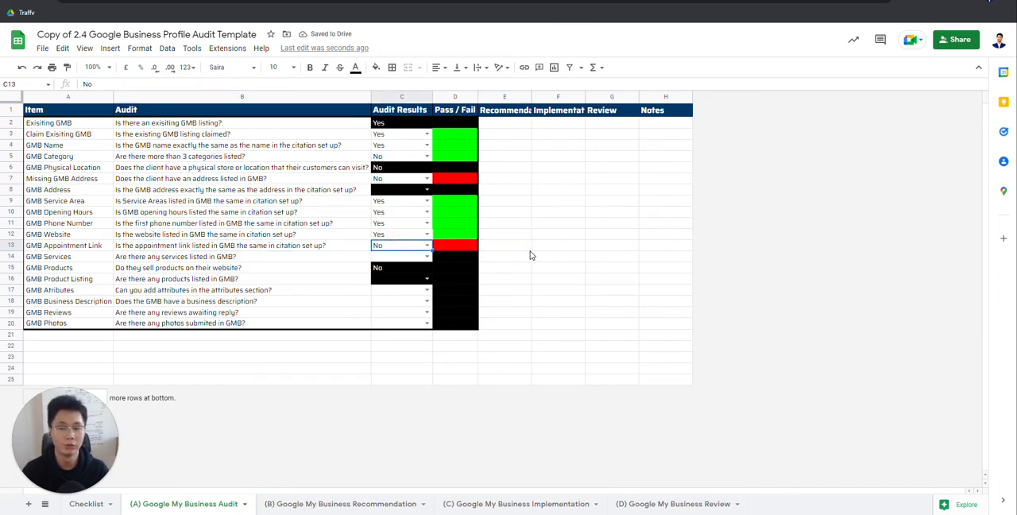
left_click(531, 248)
left_click(338, 256)
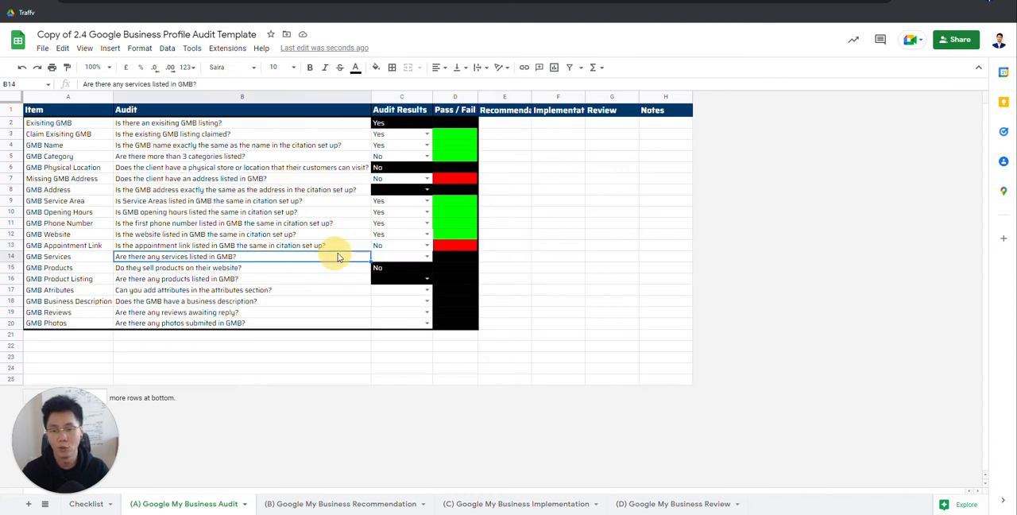
left_click(406, 248)
left_click(505, 248)
left_click(381, 245)
left_click(466, 247)
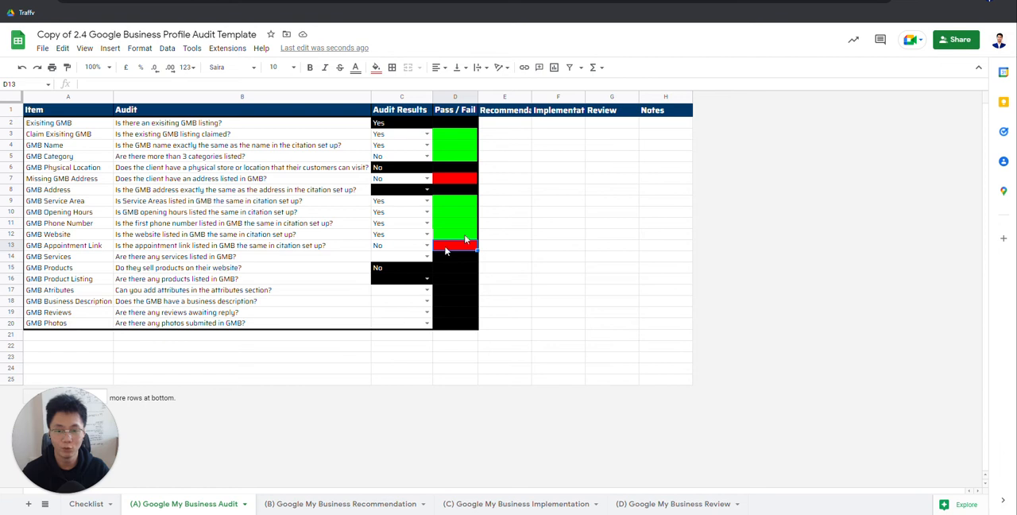
Step: Enter the sample recommendation "Include xxx contact page here" for the GMB Appointment Link row and clear it again
left_click(502, 247)
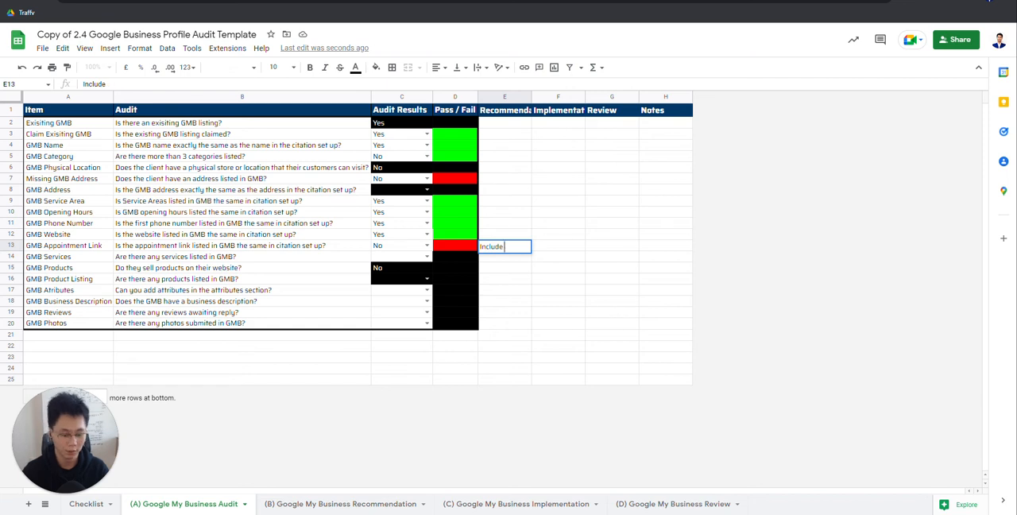
type("Include xxx conta")
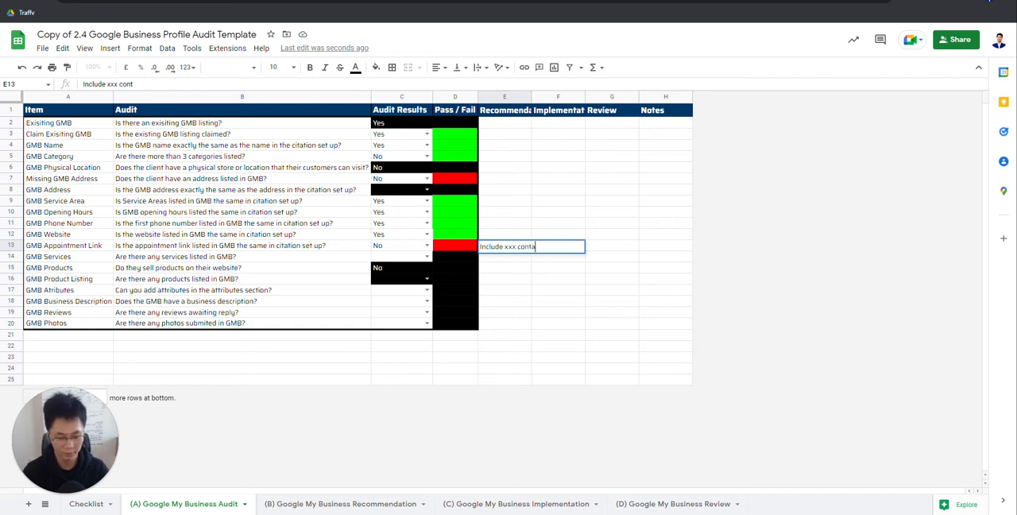
type("ct page here")
key("Return")
left_click(502, 249)
key("Delete")
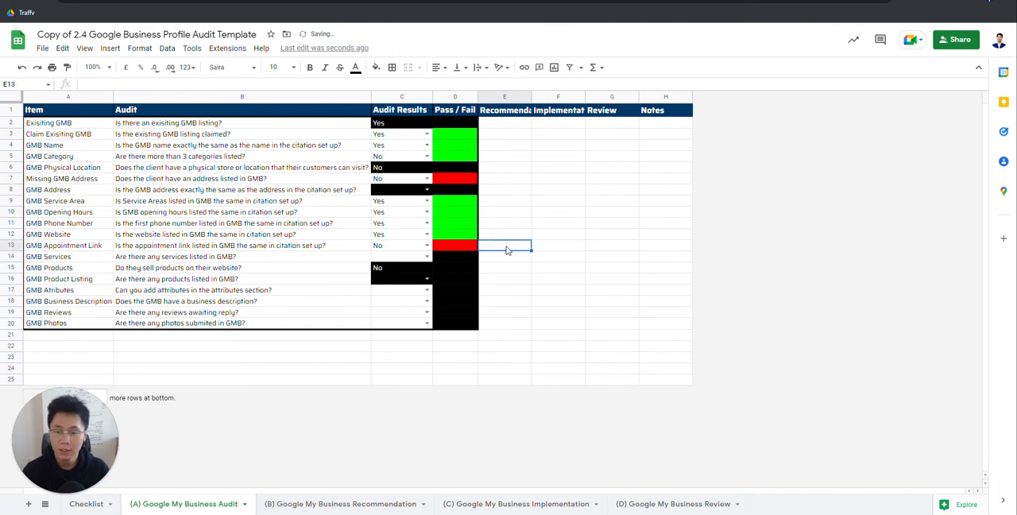
Step: Read the GMB Services question and examine the services listed on the profile's Info page in Business Profile Manager
left_click(314, 259)
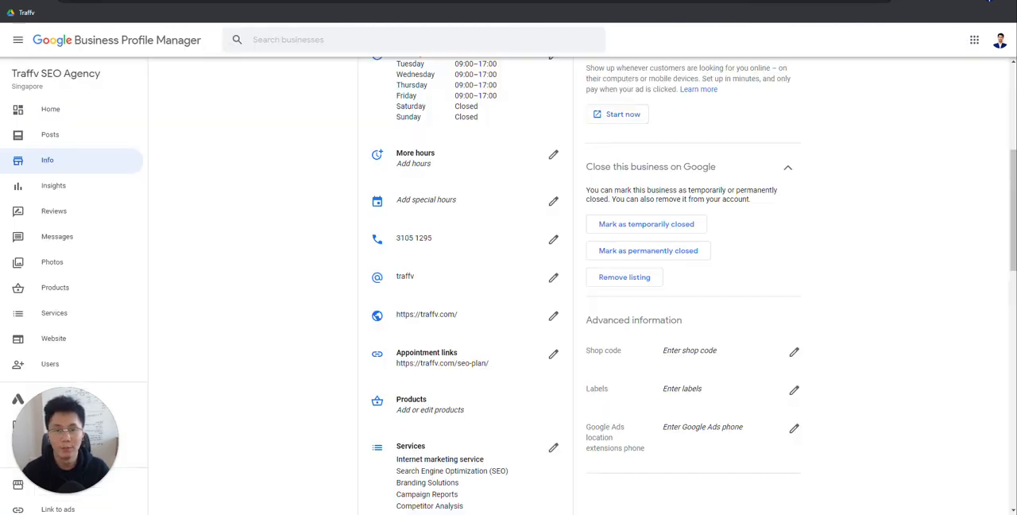
scroll(531, 413, "down", 3)
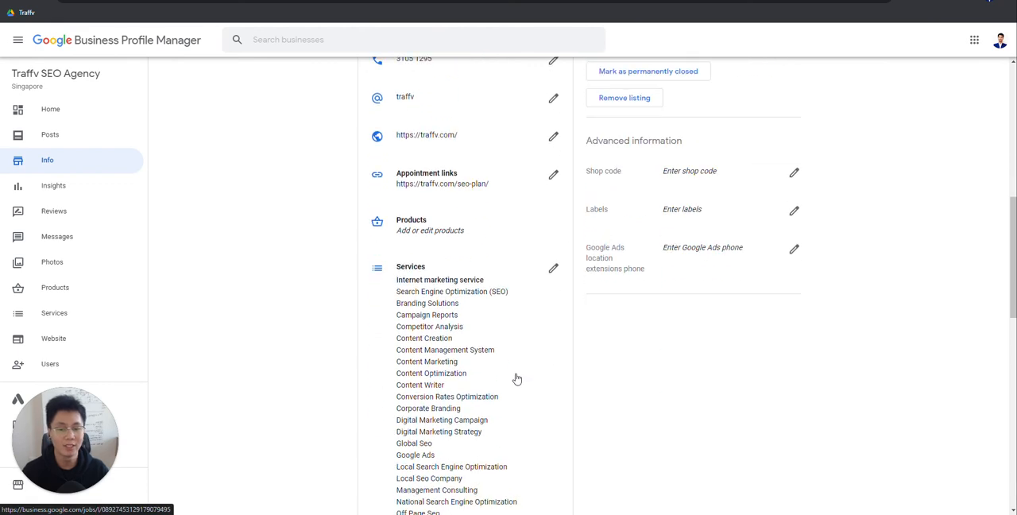
scroll(575, 293, "down", 2)
scroll(562, 286, "up", 3)
scroll(477, 254, "down", 8)
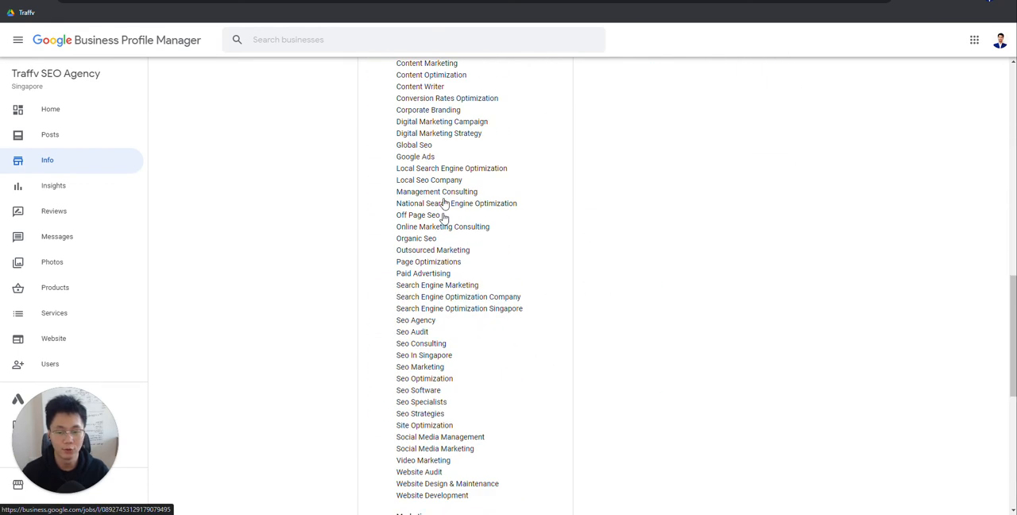
scroll(548, 378, "up", 7)
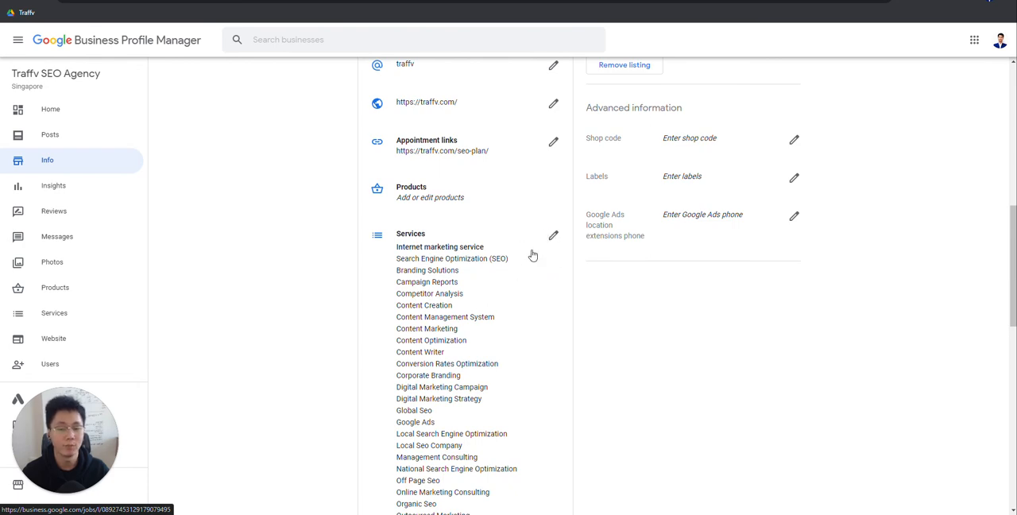
scroll(497, 379, "down", 2)
scroll(556, 381, "up", 2)
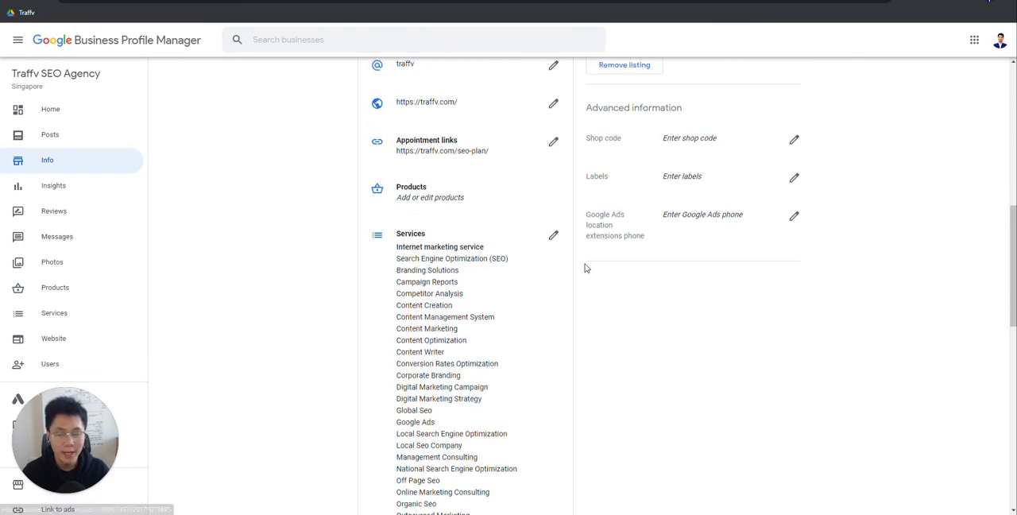
scroll(476, 373, "down", 2)
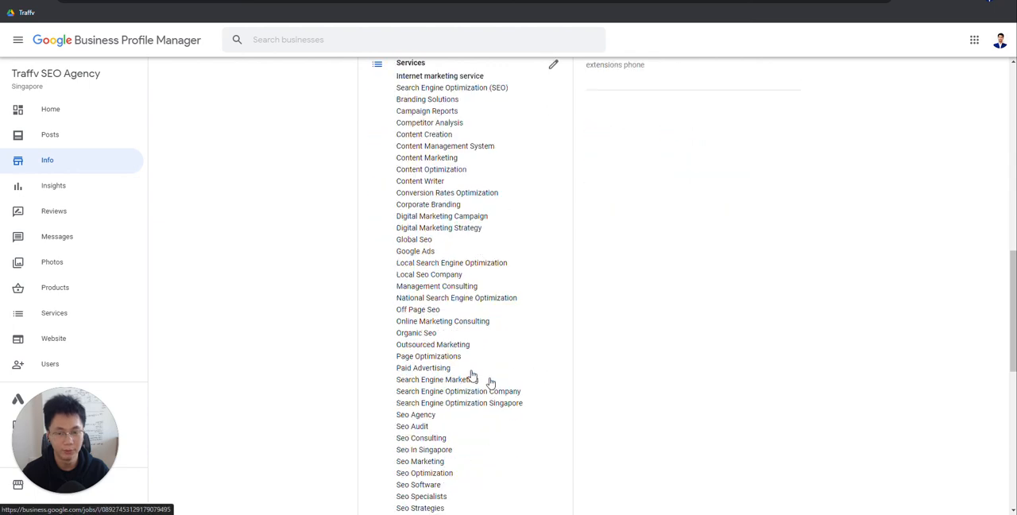
scroll(489, 383, "up", 2)
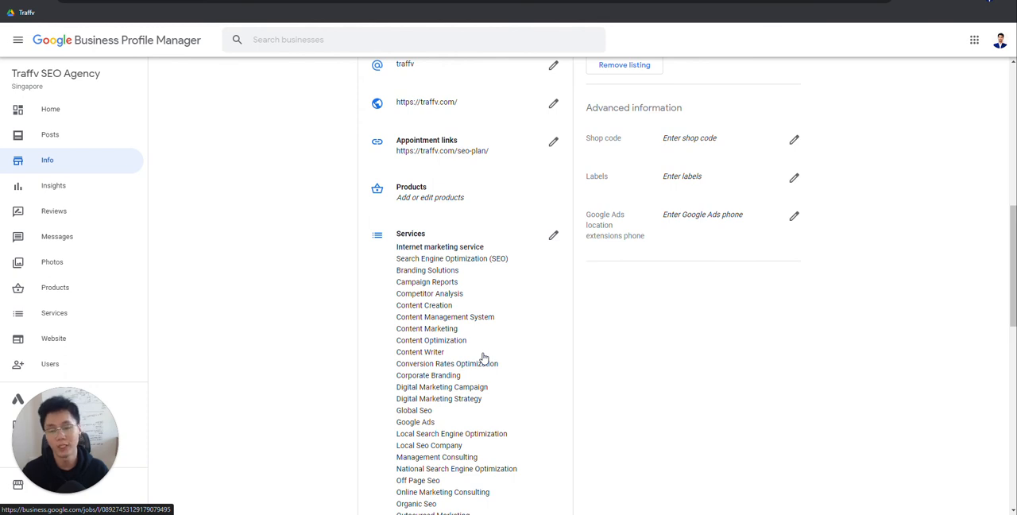
scroll(482, 357, "down", 4)
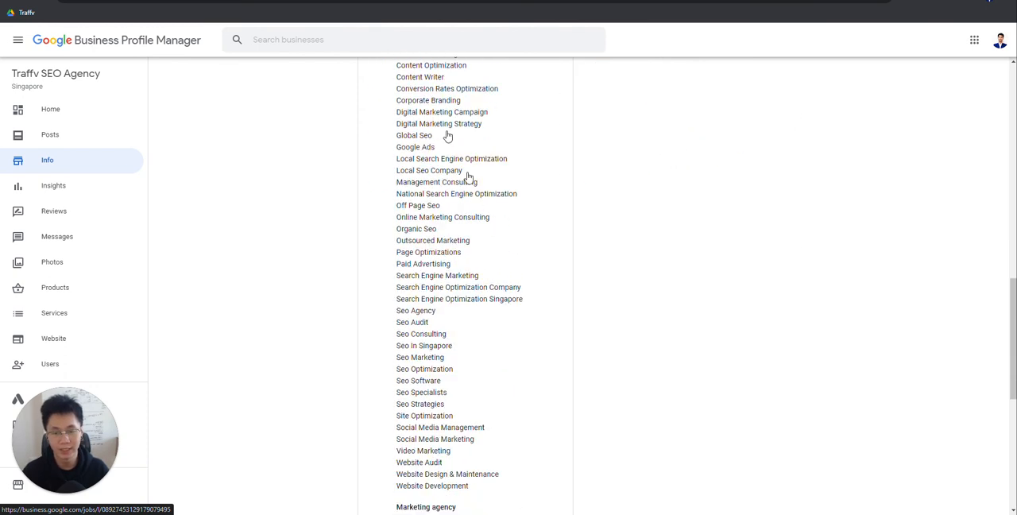
scroll(419, 377, "down", 1)
scroll(447, 324, "up", 3)
scroll(506, 342, "up", 3)
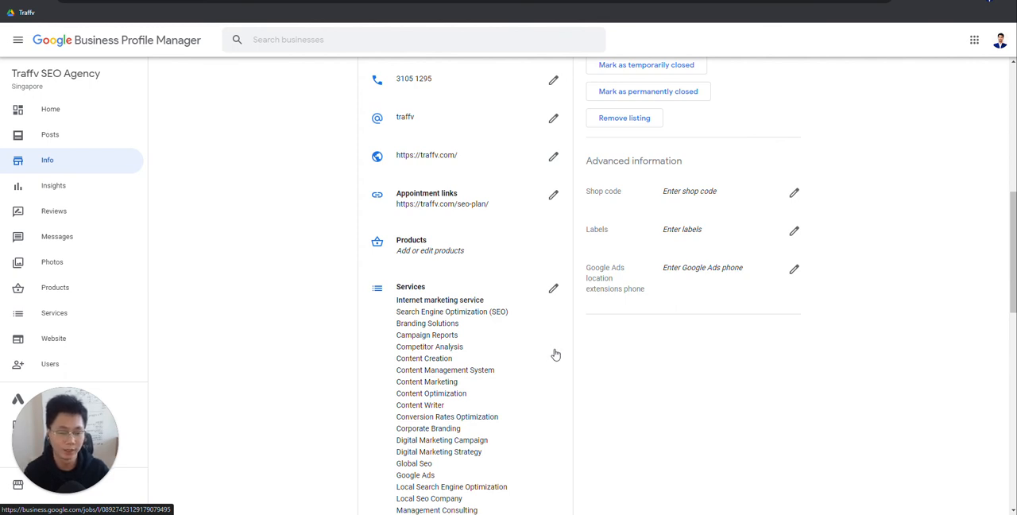
Step: Open the profile's Services page in Business Profile Manager and examine the services listed under each business category
scroll(511, 345, "down", 2)
scroll(447, 352, "up", 3)
left_click(457, 410)
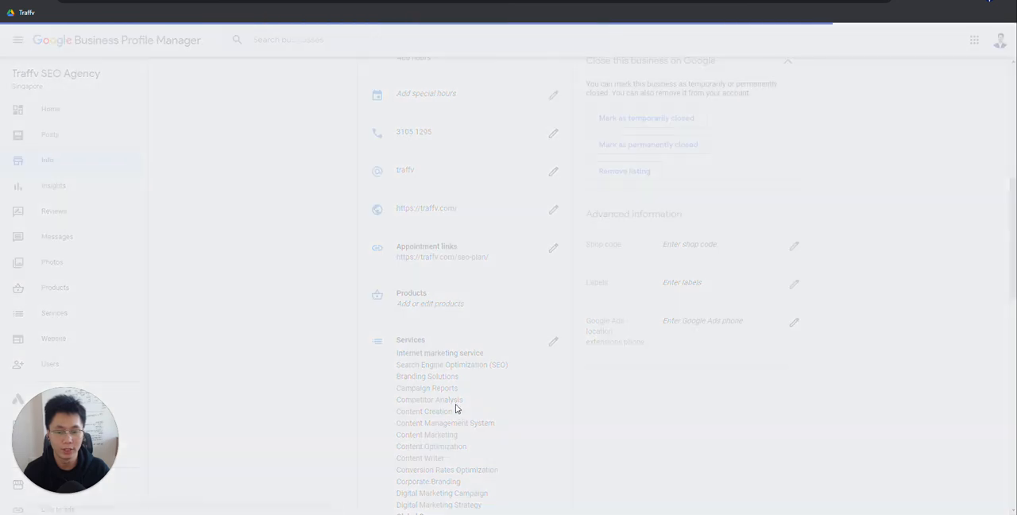
scroll(599, 267, "down", 6)
scroll(815, 336, "down", 10)
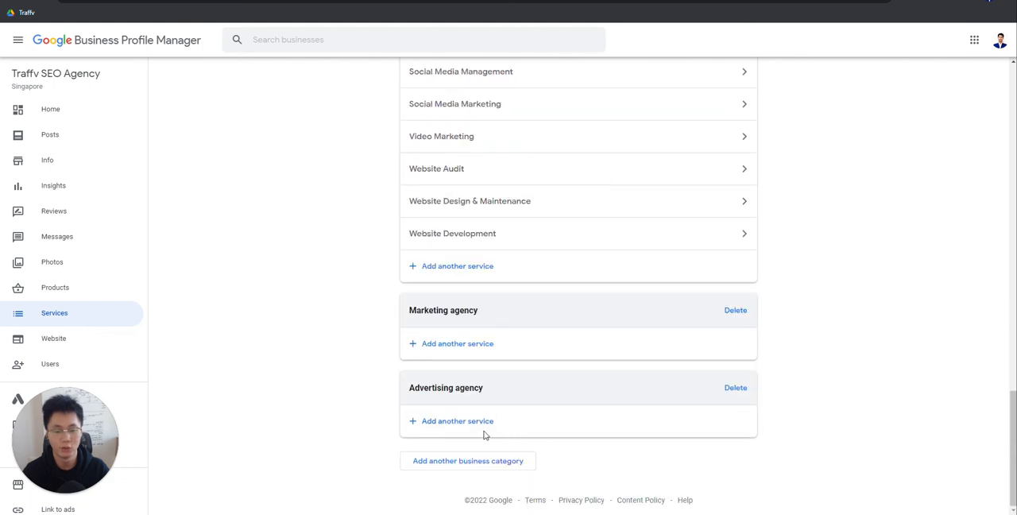
scroll(625, 406, "up", 10)
left_click_drag(1014, 274, 1008, 154)
left_click_drag(1011, 99, 1007, 420)
Step: Draft the custom service "your service" for the Marketing agency category and discard it
left_click(454, 343)
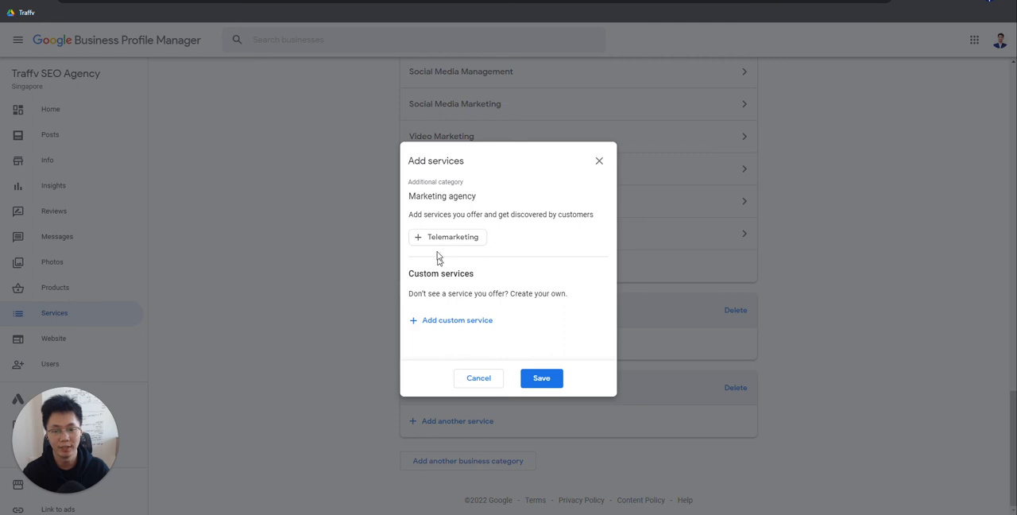
left_click(471, 320)
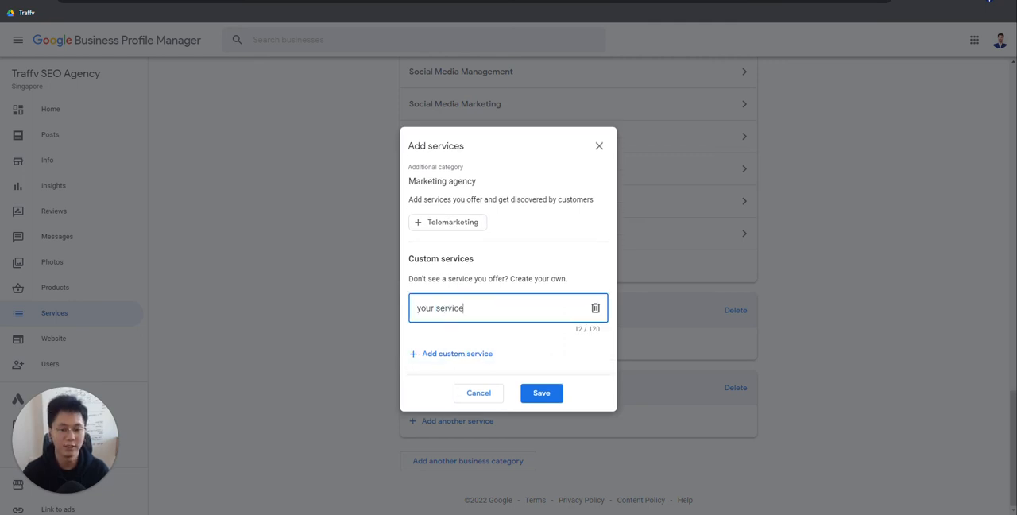
left_click(479, 392)
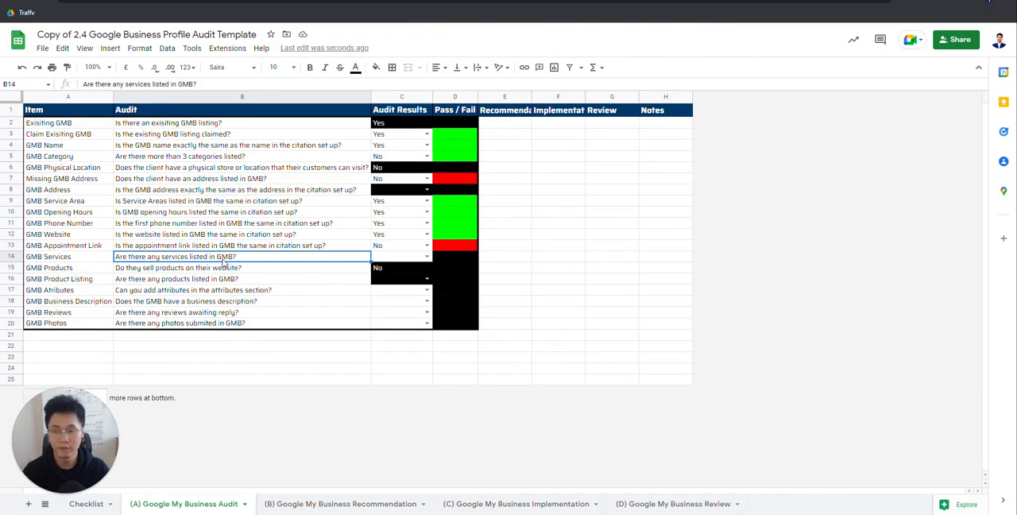
Step: Answer Yes for GMB Services in the audit sheet
left_click(401, 256)
left_click(407, 256)
left_click(395, 271)
left_click(311, 272)
left_click(399, 269)
left_click(399, 259)
left_click(350, 254)
left_click(410, 255)
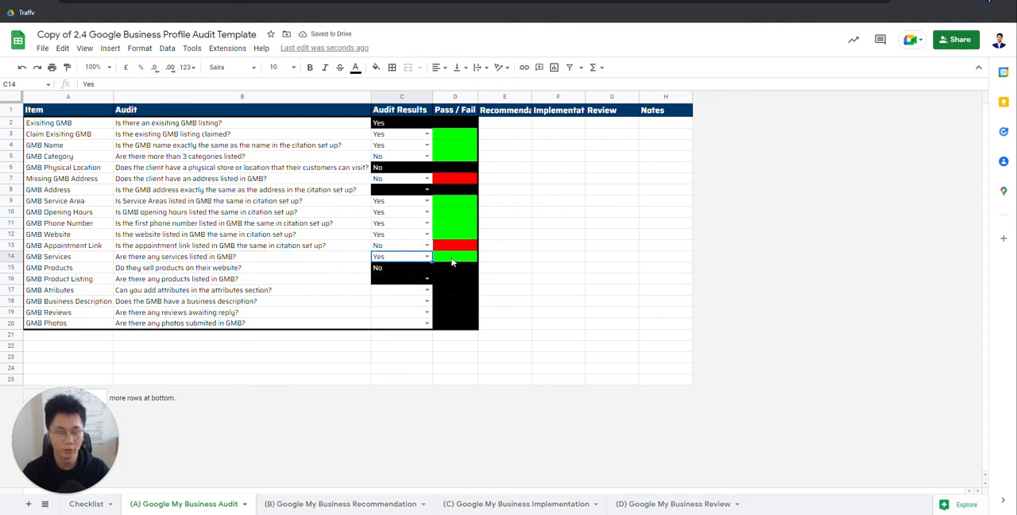
Step: Trace the GMB Products result to the Checklist sheet, set Citation Set Up - Products to Yes, and return to the audit sheet
left_click(318, 246)
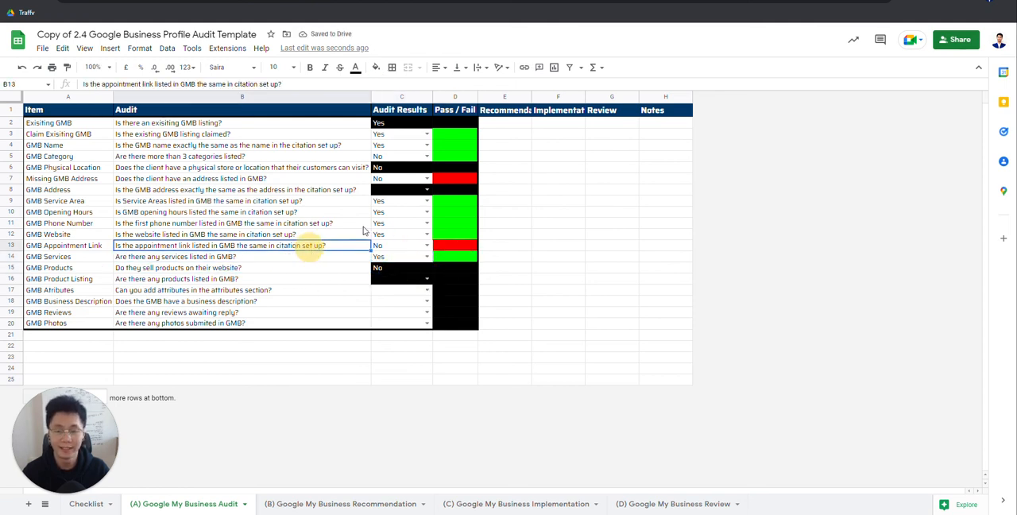
left_click(316, 268)
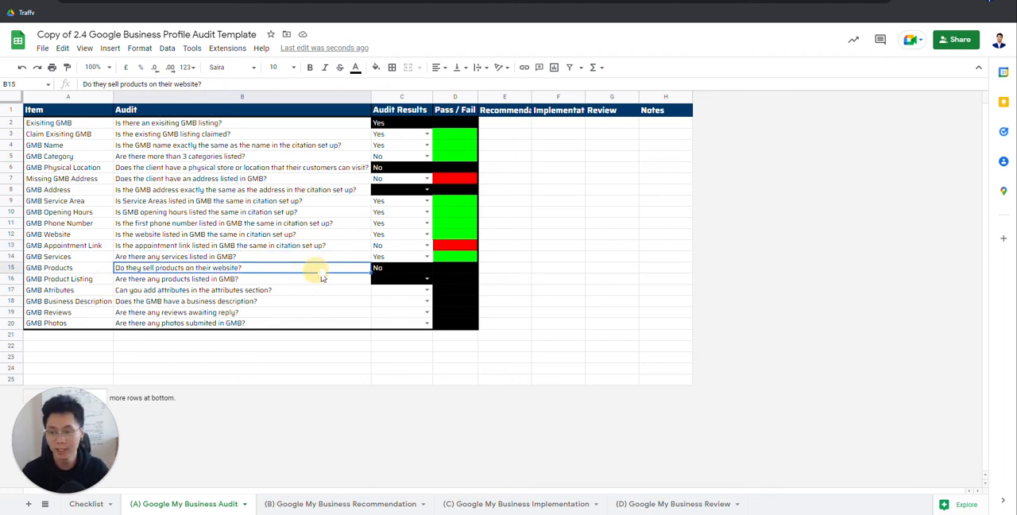
left_click(412, 272)
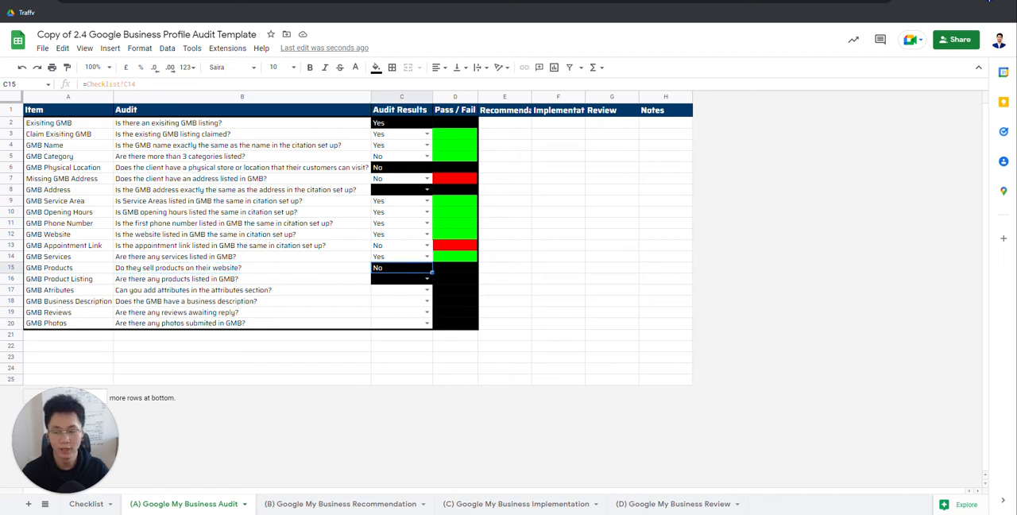
left_click(94, 509)
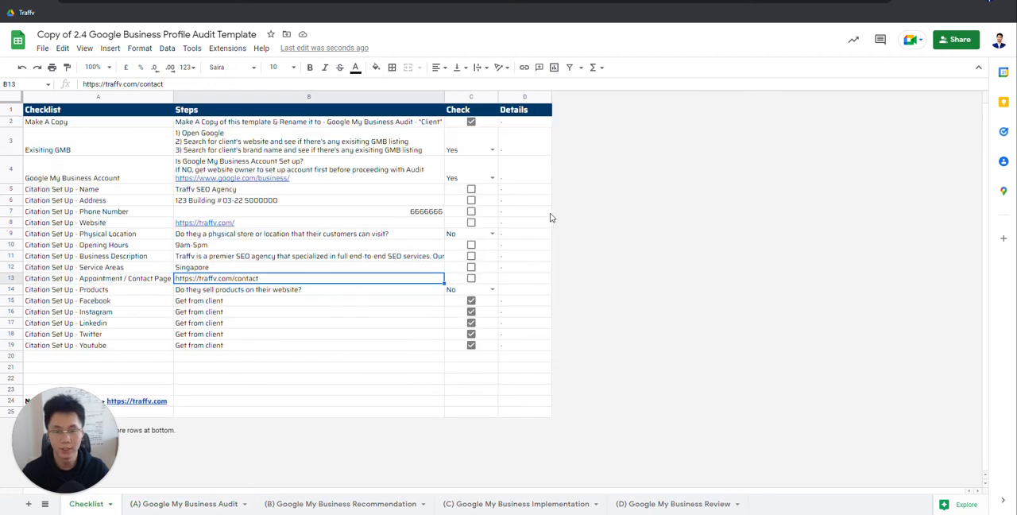
left_click(471, 291)
left_click(460, 303)
left_click(208, 504)
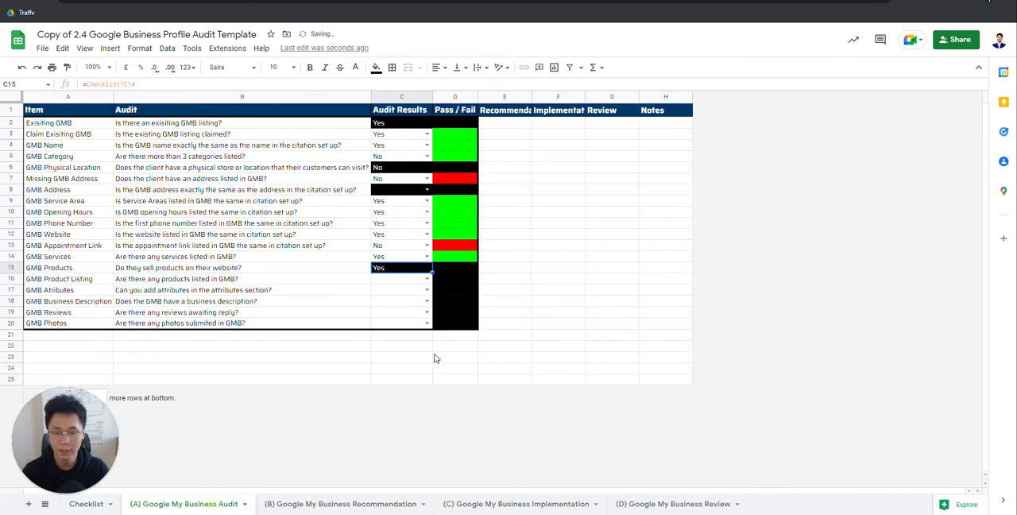
Step: Try No as the GMB Product Listing answer in the audit sheet, then change it to Yes
left_click(404, 281)
left_click(174, 283)
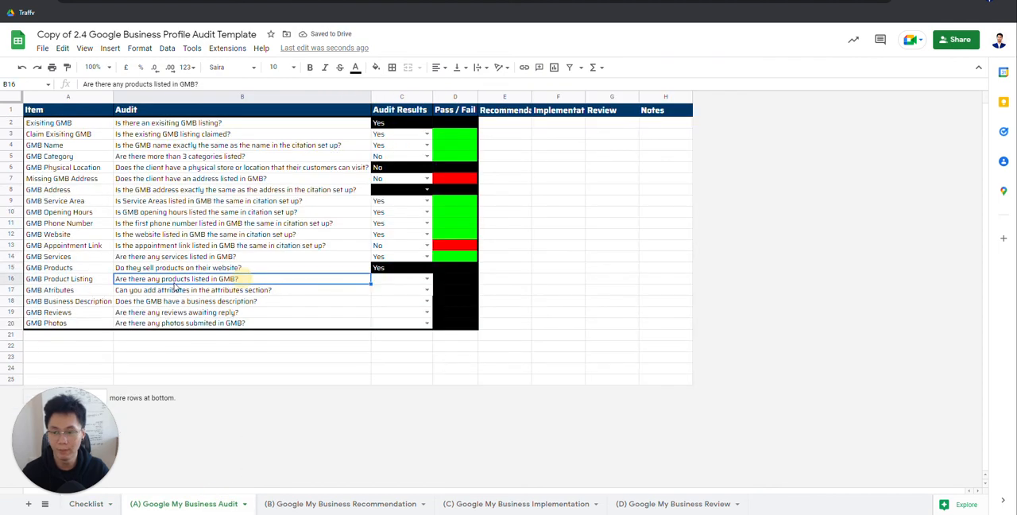
left_click(390, 282)
left_click(429, 284)
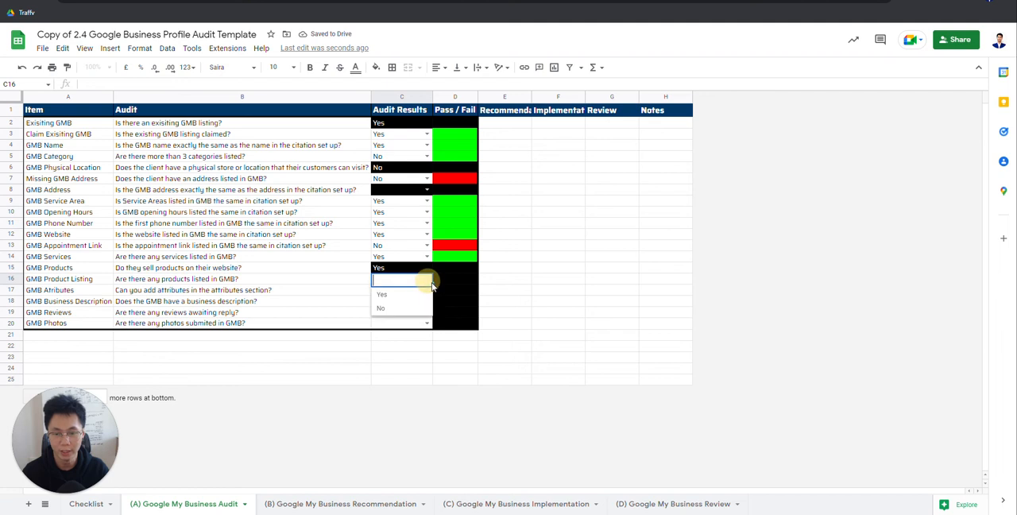
left_click(388, 309)
key("Left")
key("Right")
key("Left")
key("Right")
key("Left")
key("Right")
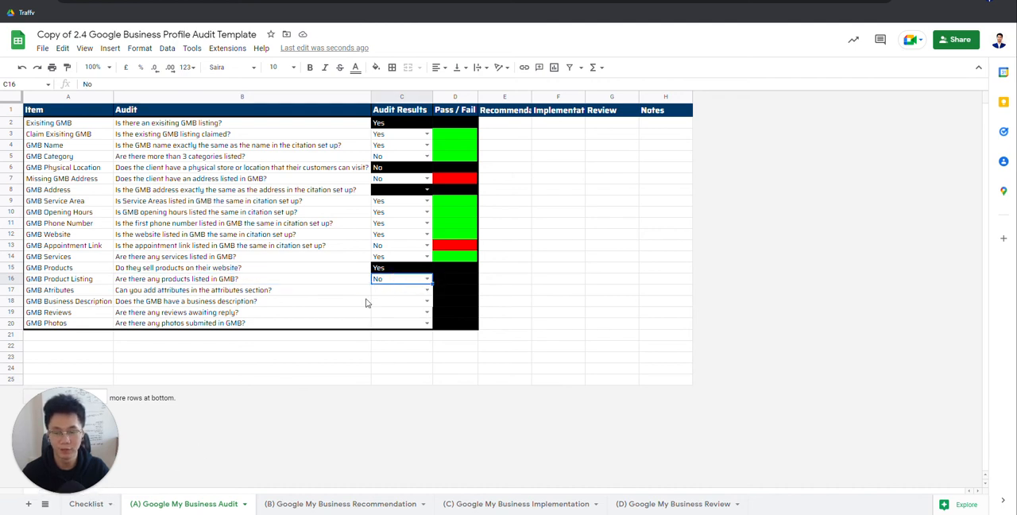
left_click(427, 278)
left_click(391, 294)
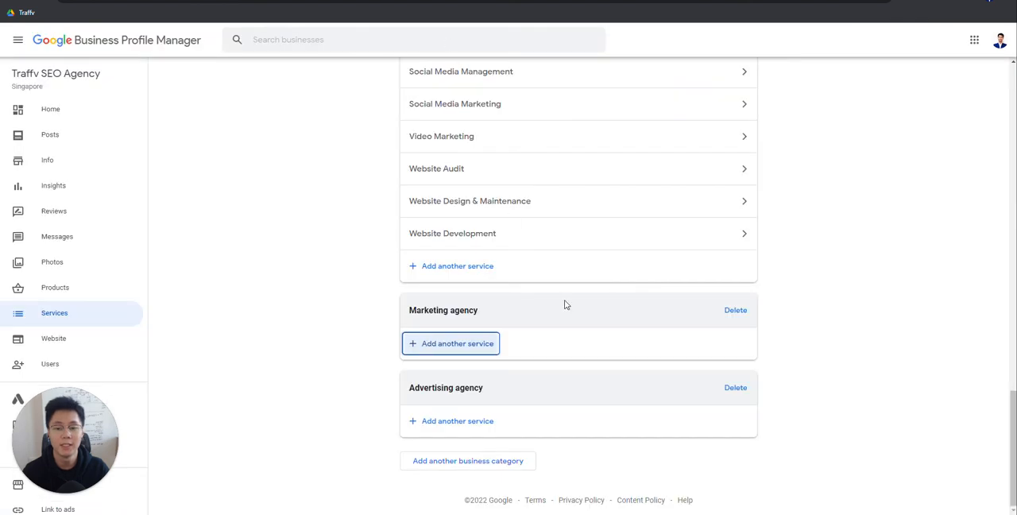
Step: Go to Business Profile Manager and open the product editor from the profile's Info page to check for listed products
scroll(477, 302, "up", 4)
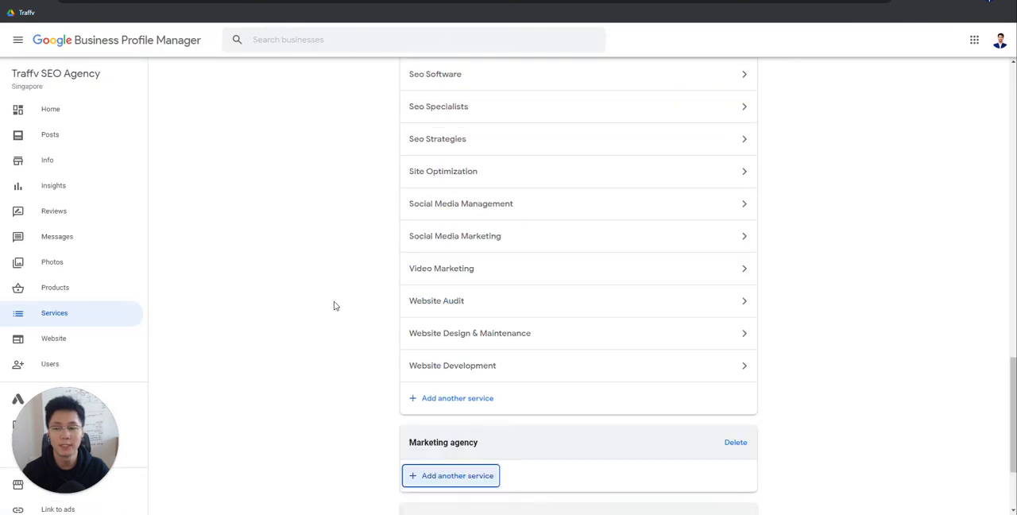
left_click(62, 170)
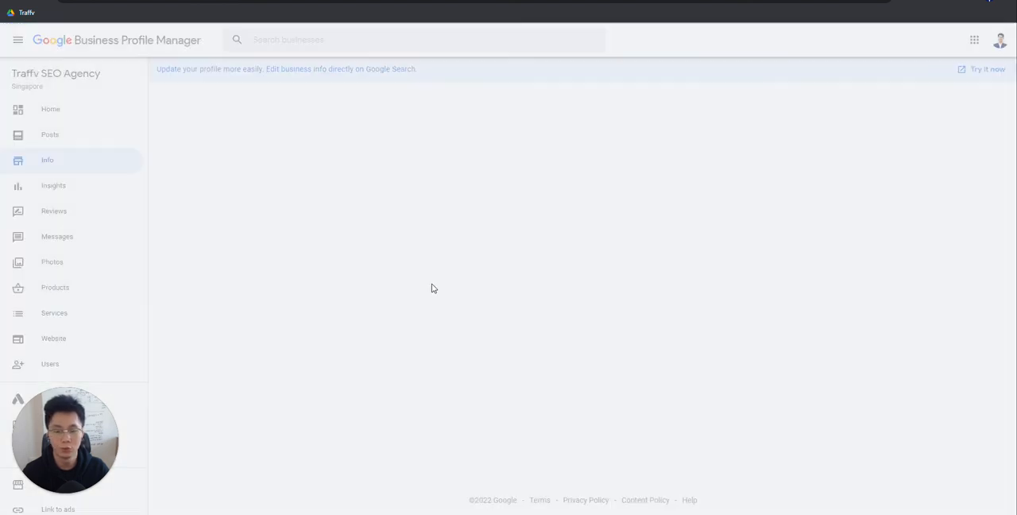
scroll(557, 425, "down", 4)
scroll(529, 228, "down", 5)
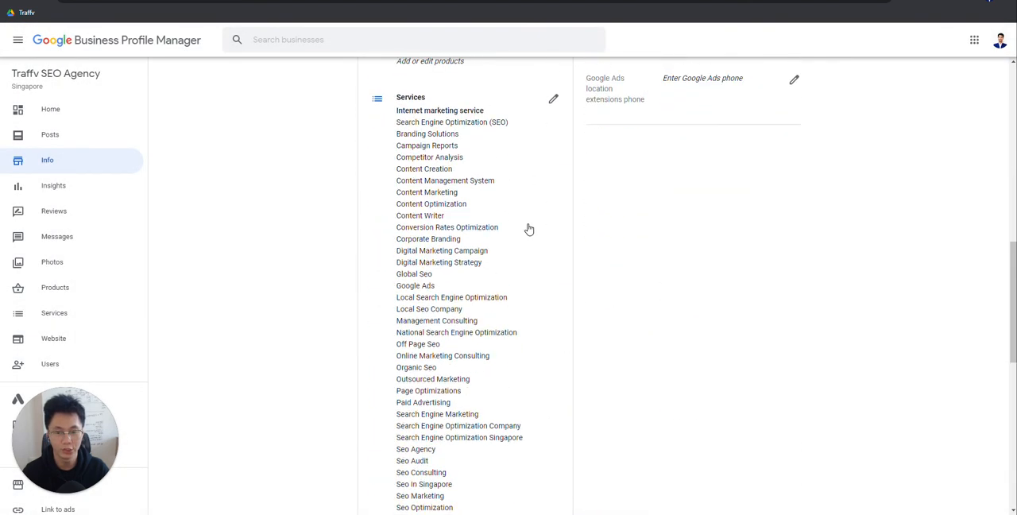
scroll(529, 239, "up", 2)
left_click(443, 195)
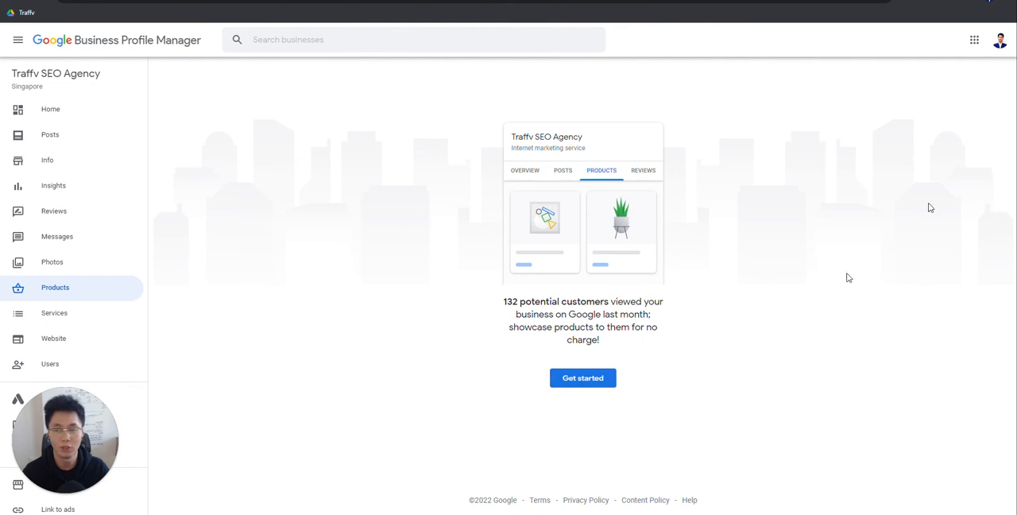
Step: Search Google for "amtyre" and browse the products shown in its business profile
left_click(535, 2)
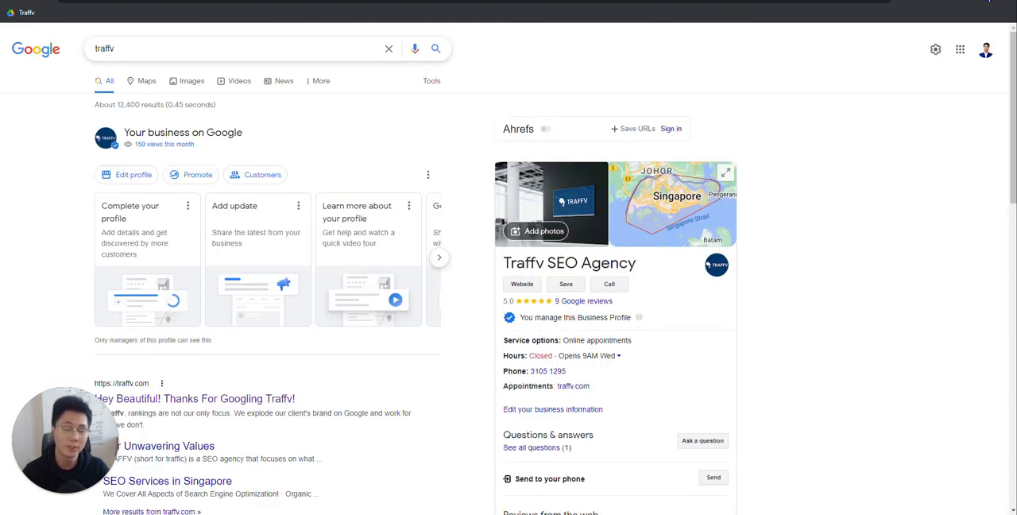
scroll(483, 306, "down", 3)
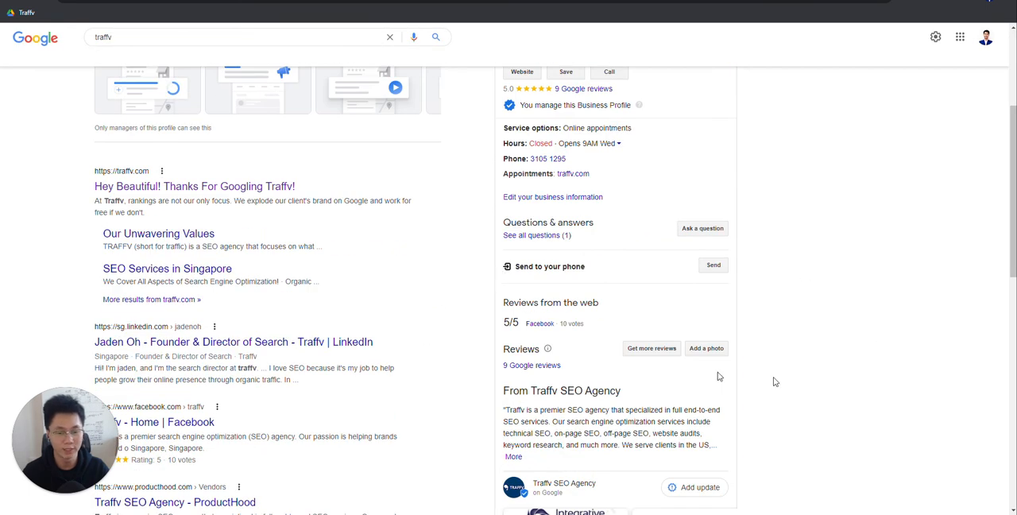
scroll(646, 360, "up", 3)
left_click_drag(116, 49, 2, 49)
type("amtyre")
key("Return")
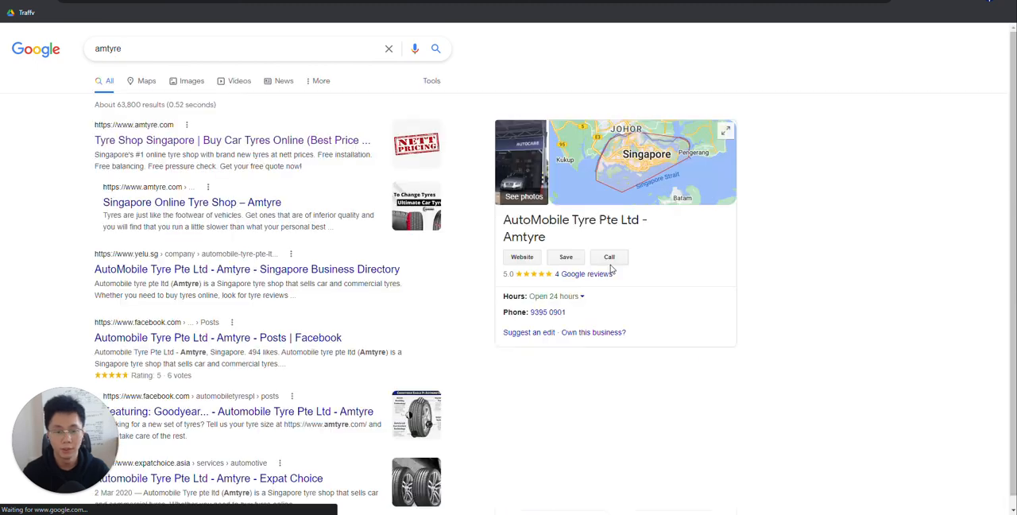
scroll(778, 250, "down", 2)
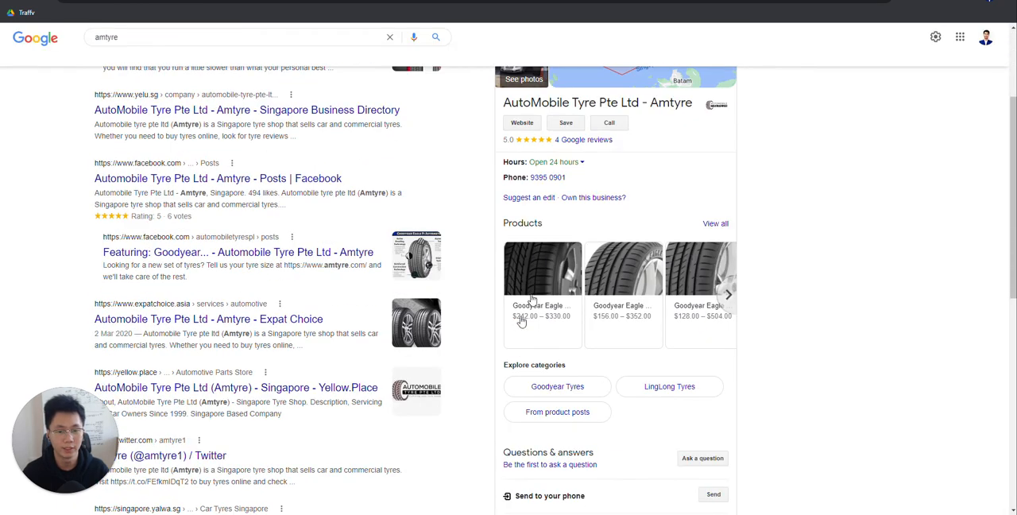
left_click(730, 294)
left_click(729, 294)
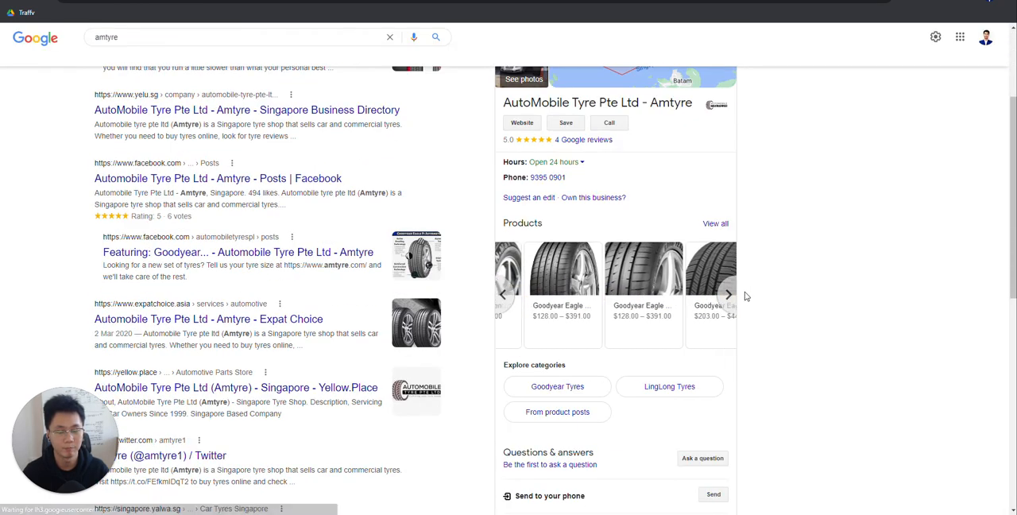
left_click(502, 294)
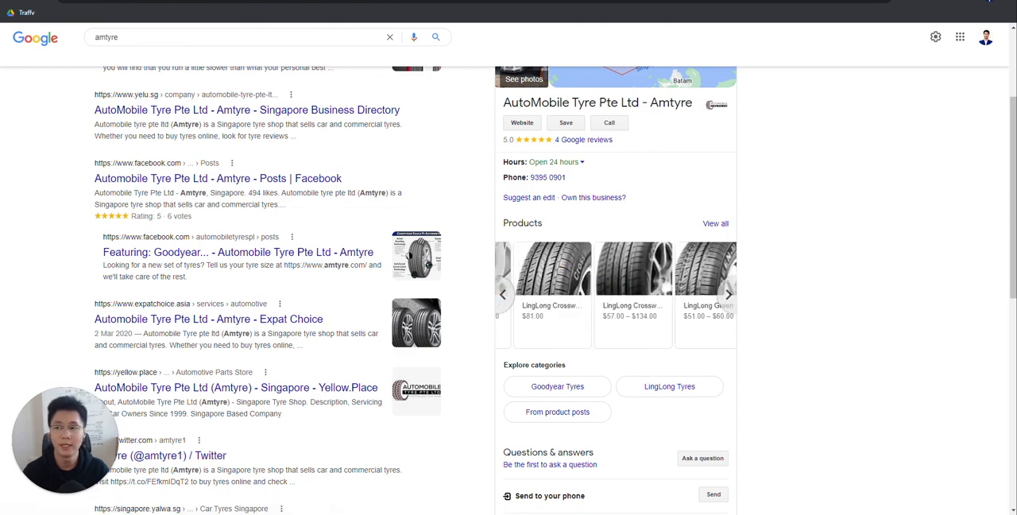
Step: Check the Google result for "traffv" for comparison and go back to the Products page in Business Profile Manager
left_click(307, 3)
scroll(663, 211, "down", 3)
scroll(669, 213, "up", 3)
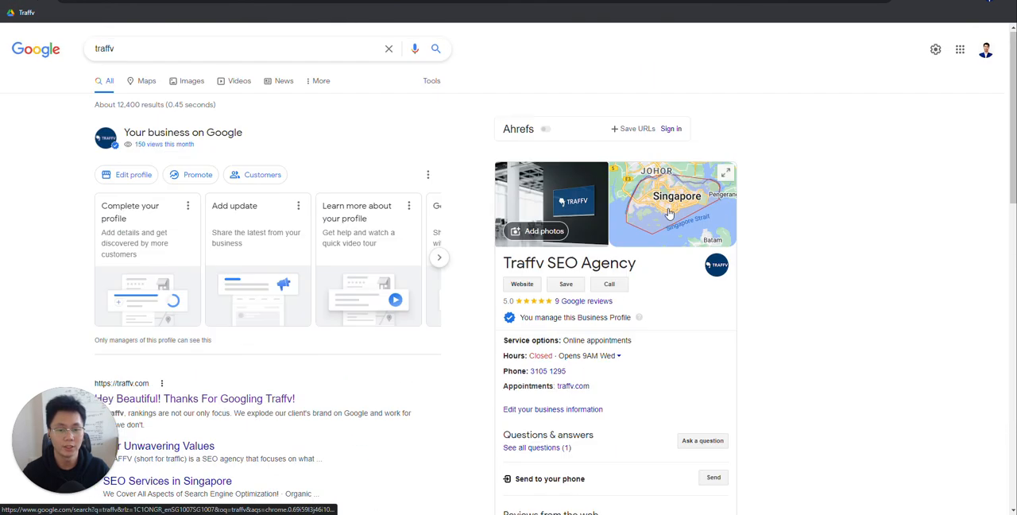
left_click(401, 2)
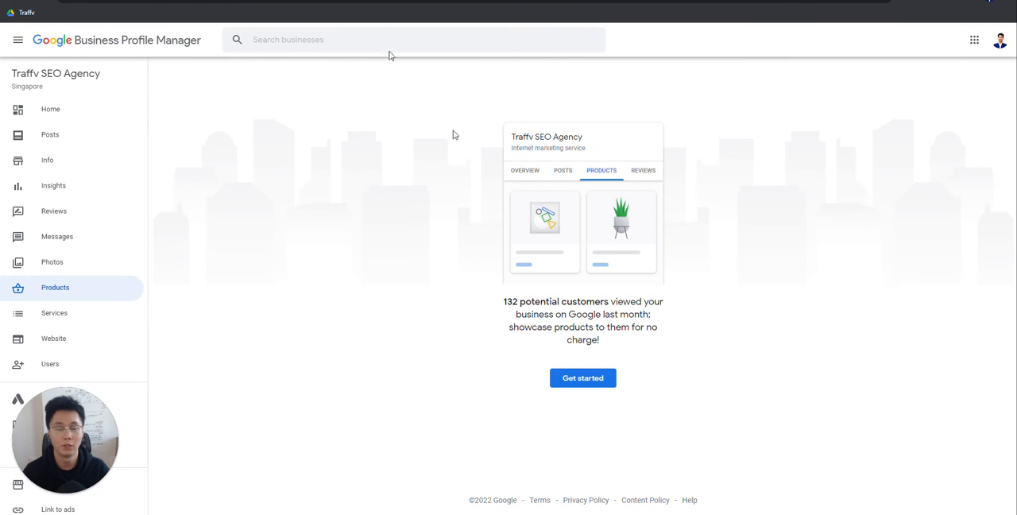
Step: Return to the audit sheet and review the GMB Product Listing question and its answer
left_click(346, 3)
left_click(242, 280)
left_click(380, 281)
left_click(281, 281)
left_click(391, 282)
left_click(310, 282)
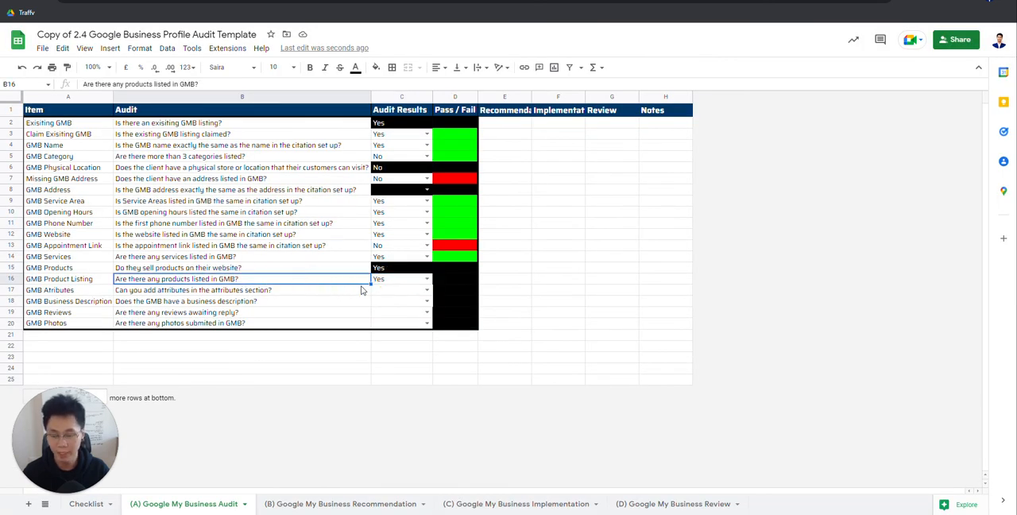
left_click(385, 280)
left_click(293, 284)
left_click(400, 283)
Step: Set Citation Set Up - Products to No in the Checklist sheet and clear the GMB Product Listing answer in the audit sheet
left_click(88, 503)
left_click(492, 291)
left_click(456, 317)
left_click(191, 502)
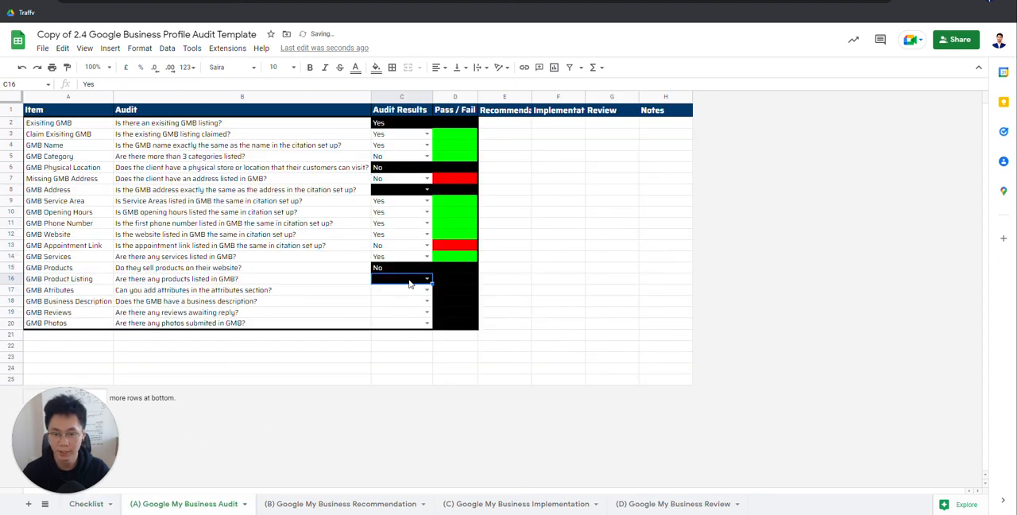
key("Delete")
Step: Read the GMB Attributes question, then open the attributes on the profile's Info page and examine the available options
left_click(291, 291)
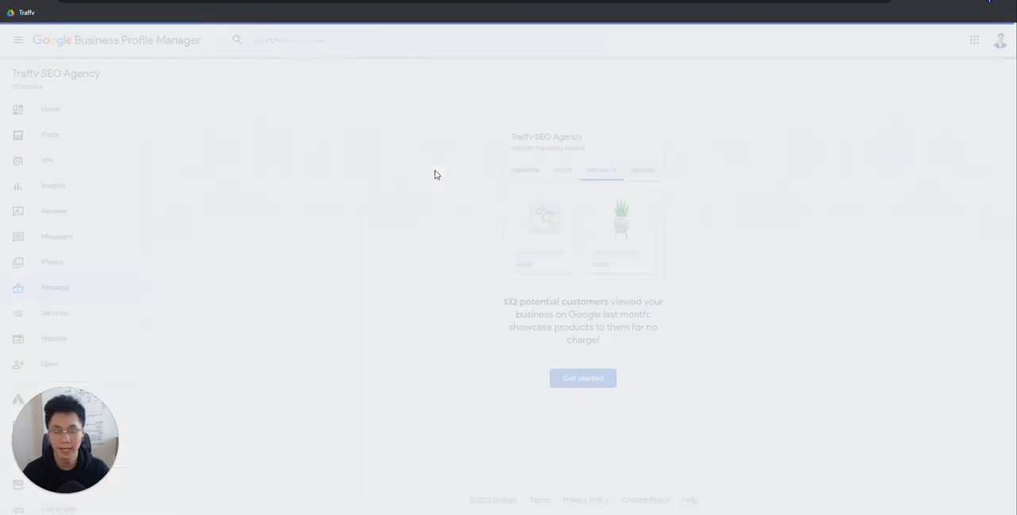
scroll(566, 315, "down", 10)
scroll(570, 312, "down", 6)
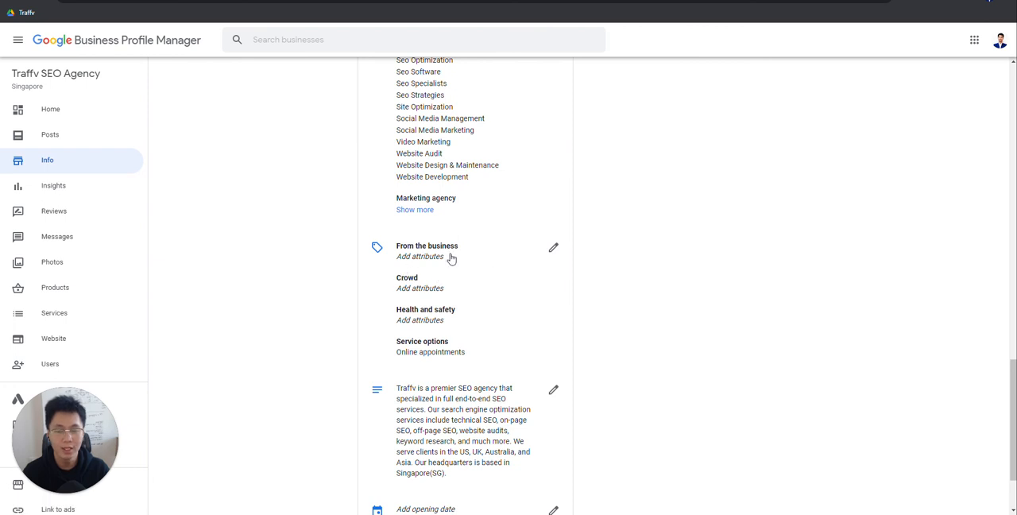
left_click(527, 257)
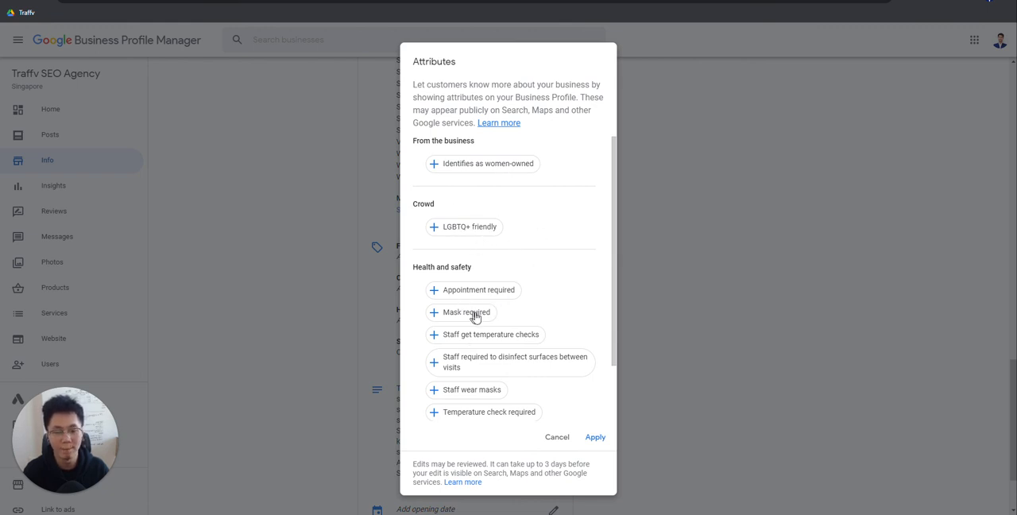
scroll(469, 330, "down", 1)
scroll(462, 274, "up", 1)
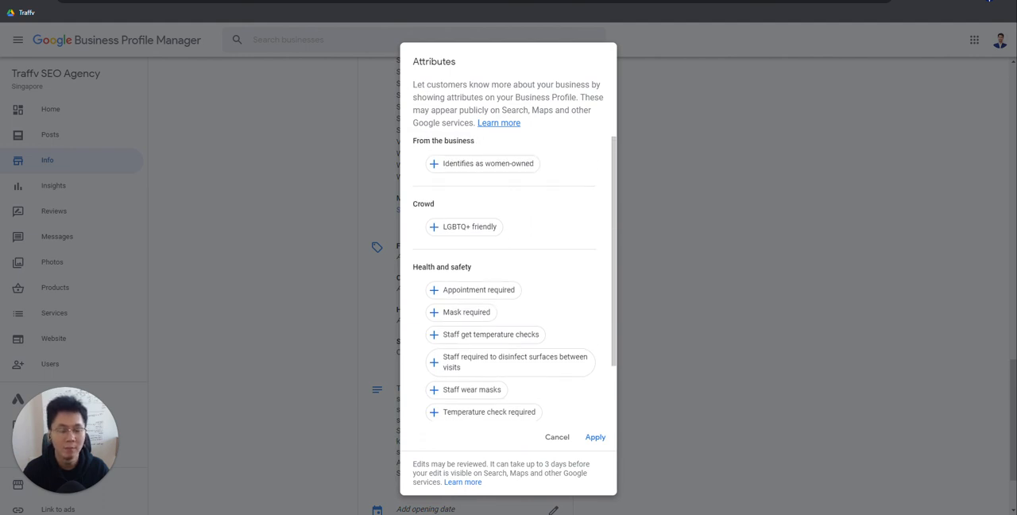
scroll(484, 315, "down", 1)
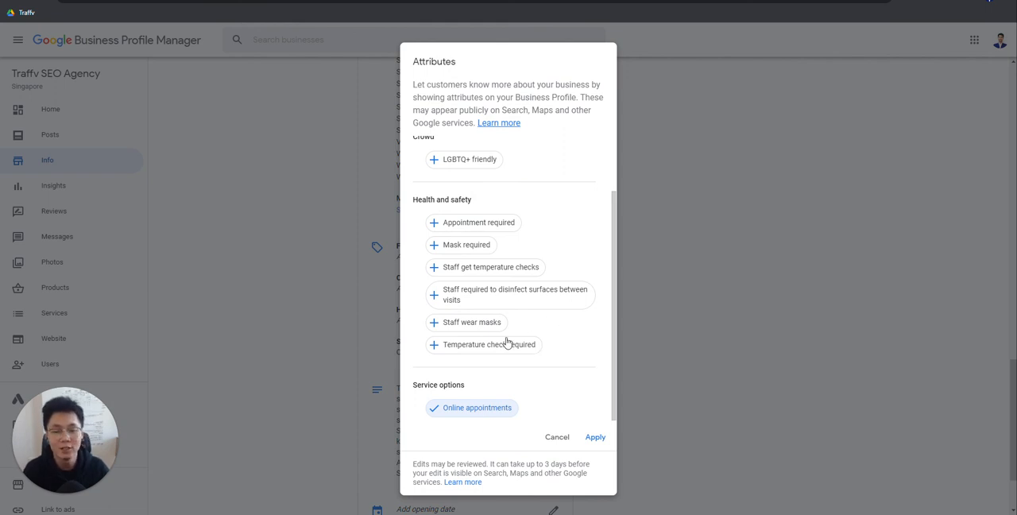
scroll(474, 206, "up", 1)
scroll(452, 391, "down", 1)
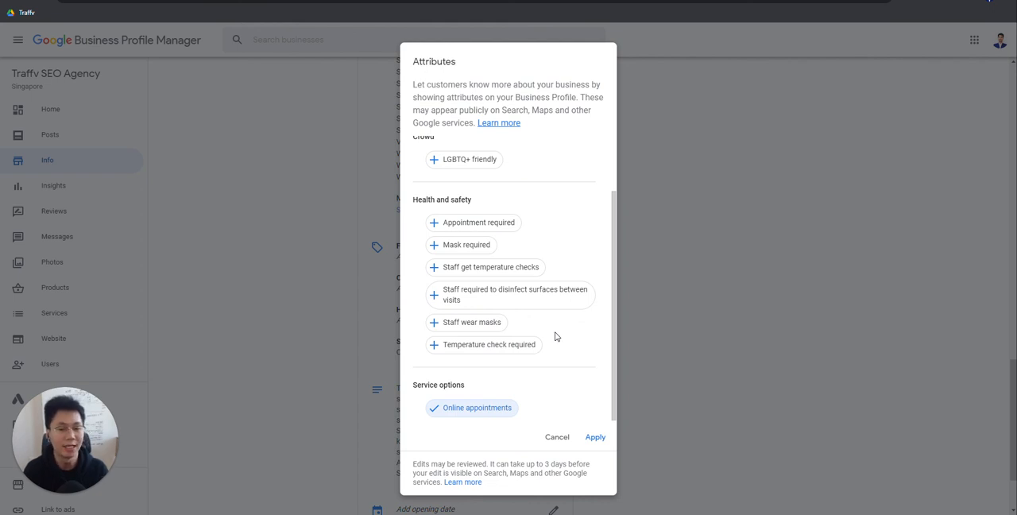
Step: Leave the profile attributes without applying changes and answer No to the GMB Attributes question in the audit sheet
left_click(557, 437)
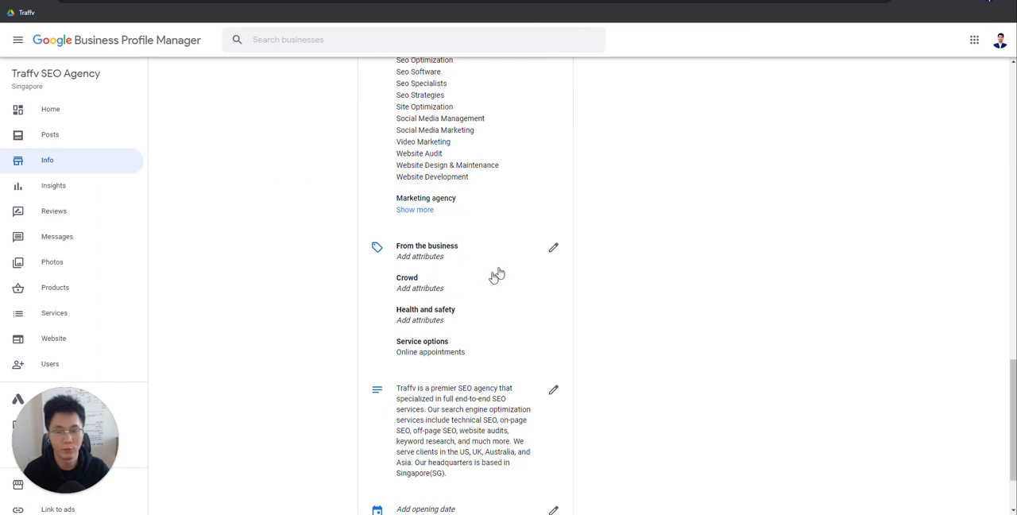
left_click(497, 1)
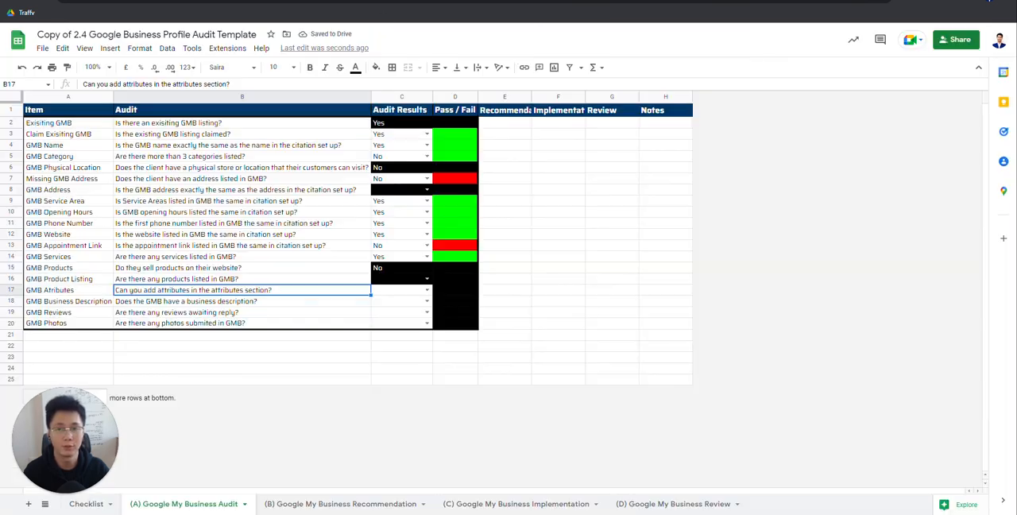
left_click(402, 292)
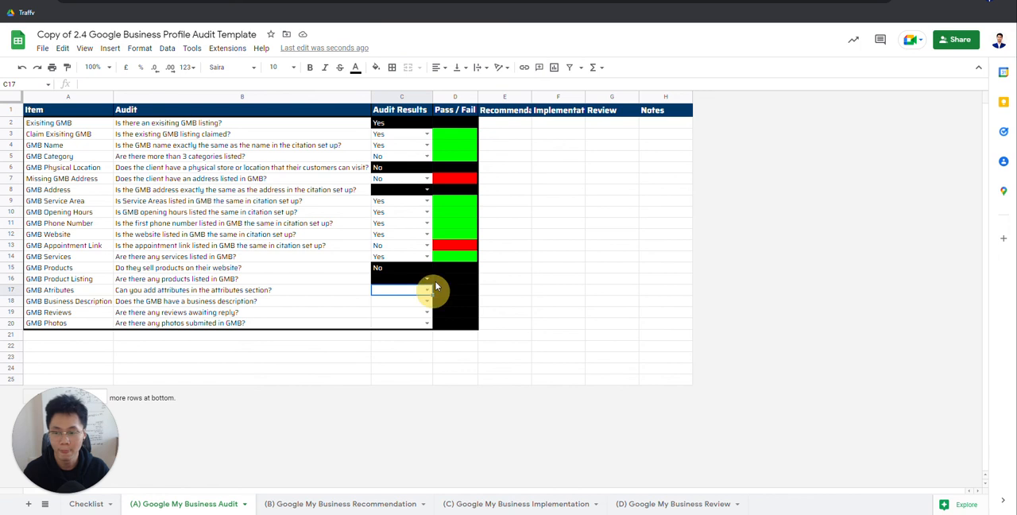
left_click(427, 289)
left_click(409, 307)
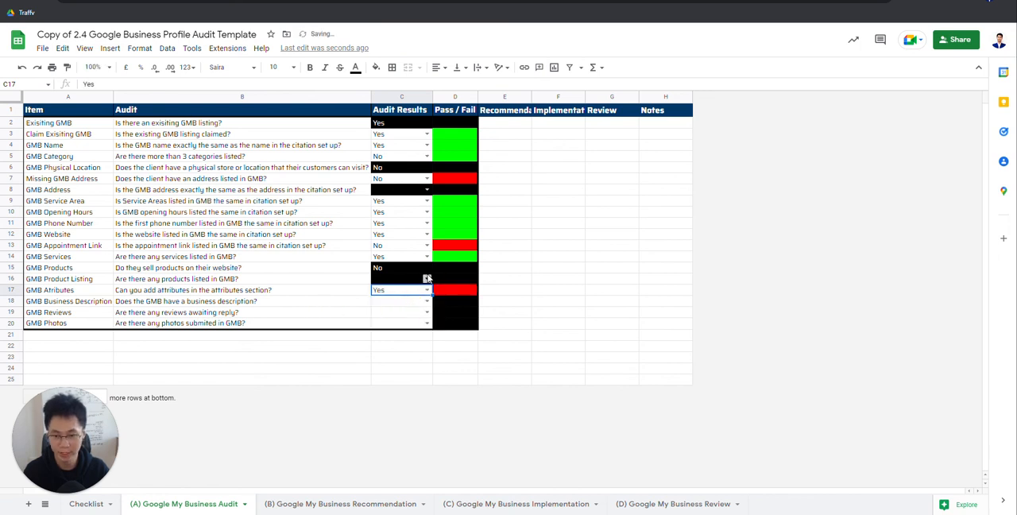
left_click(402, 291)
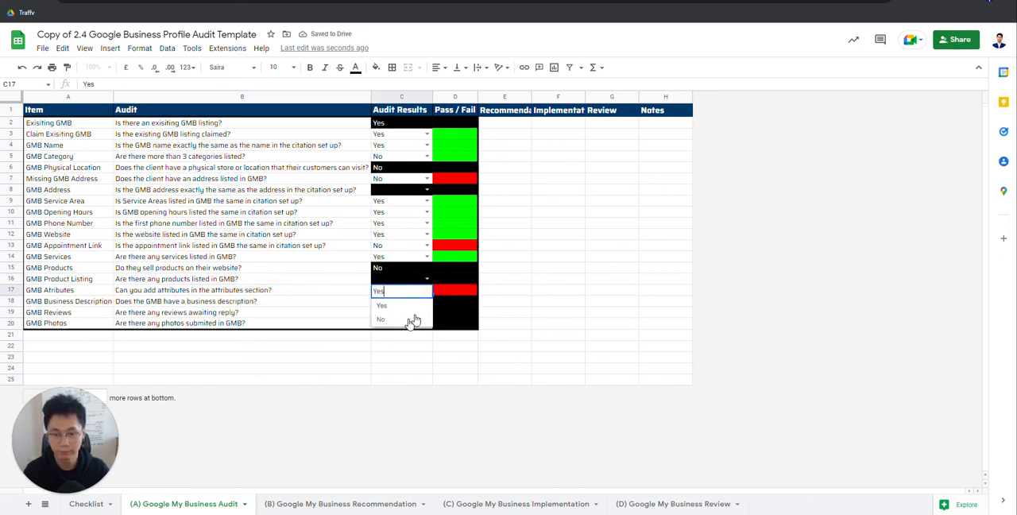
left_click(402, 319)
left_click(325, 289)
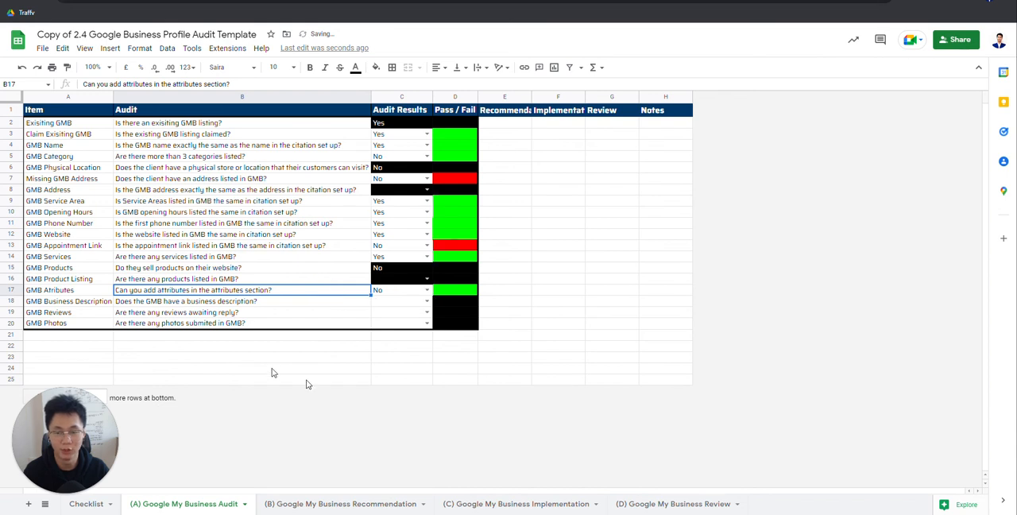
Step: Check the business description on the profile's Info page and set the GMB Business Description answer to Yes
key("Down")
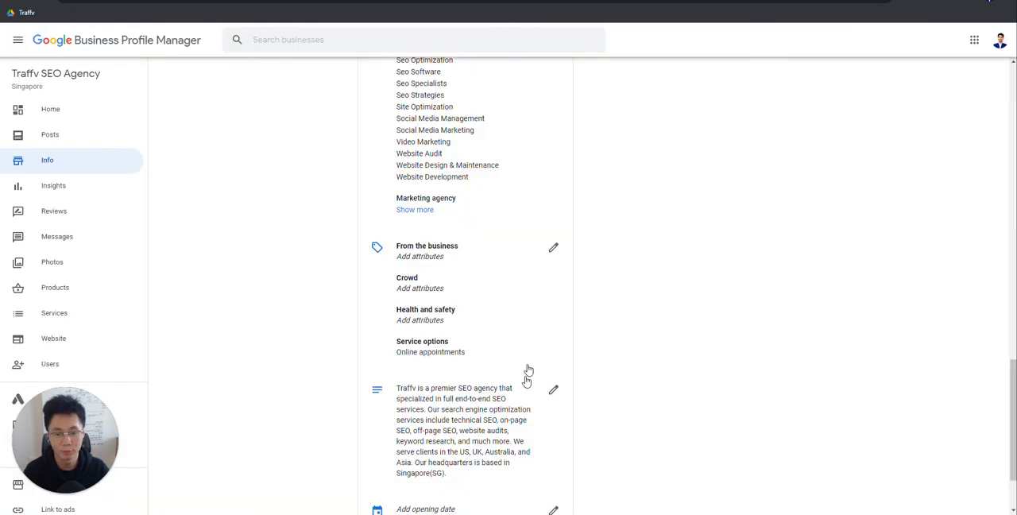
scroll(526, 374, "down", 2)
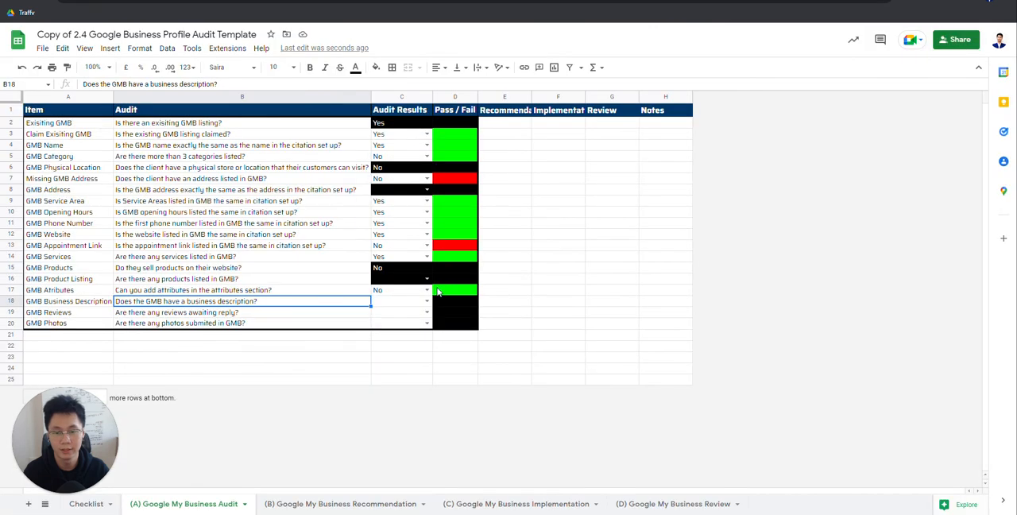
left_click(427, 301)
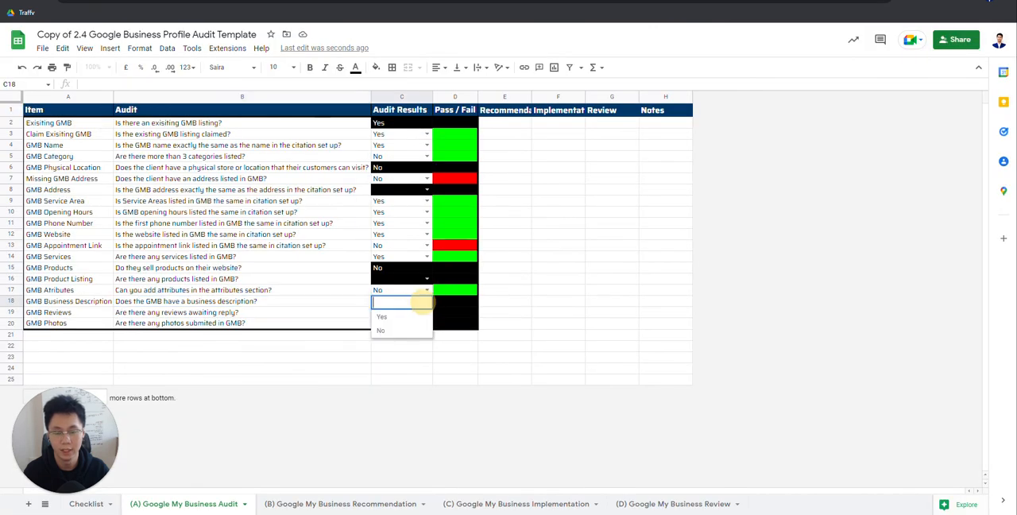
left_click(382, 317)
Step: Read the GMB Reviews and GMB Photos questions, then check the profile's reviews that haven't been replied to
left_click(199, 314)
left_click(78, 315)
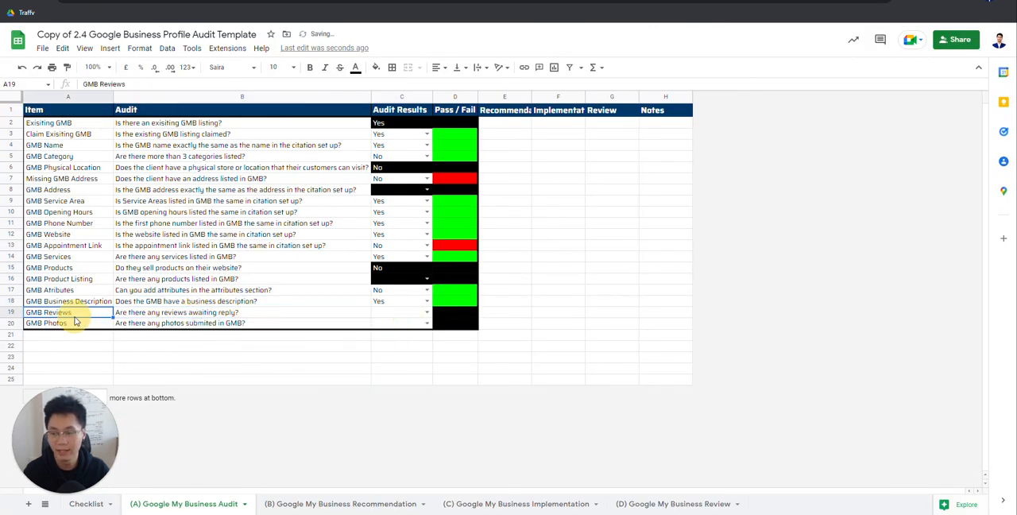
left_click_drag(179, 315, 177, 325)
left_click(176, 324)
left_click(74, 315)
left_click(238, 313)
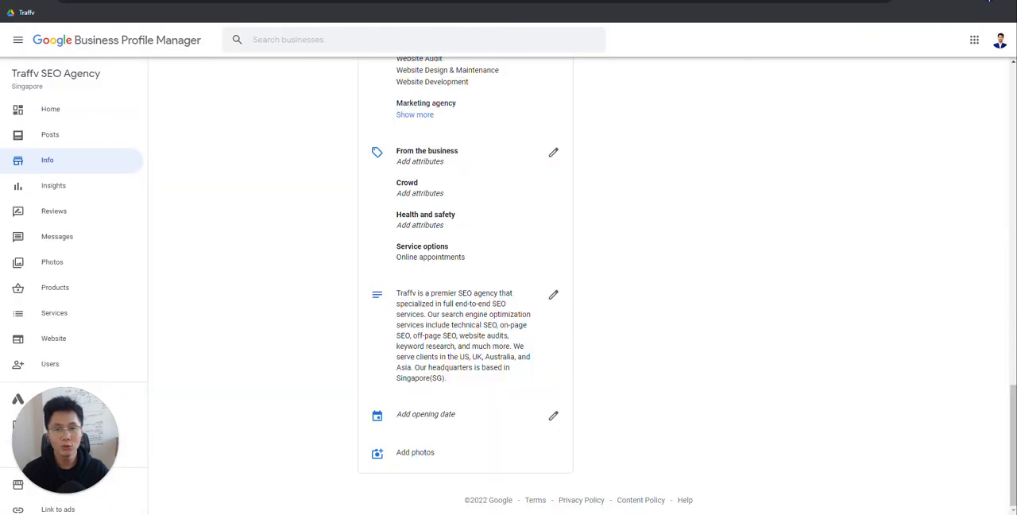
left_click(119, 220)
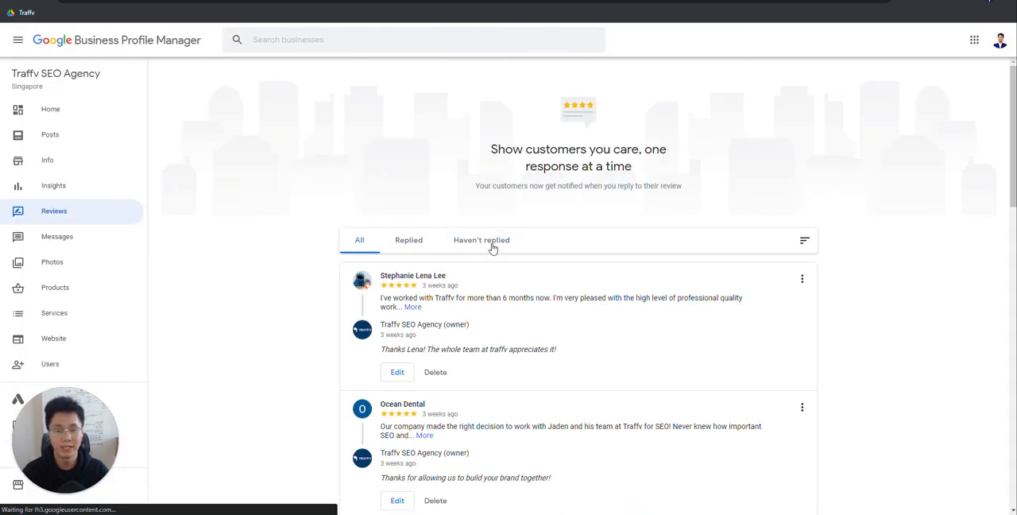
left_click(462, 243)
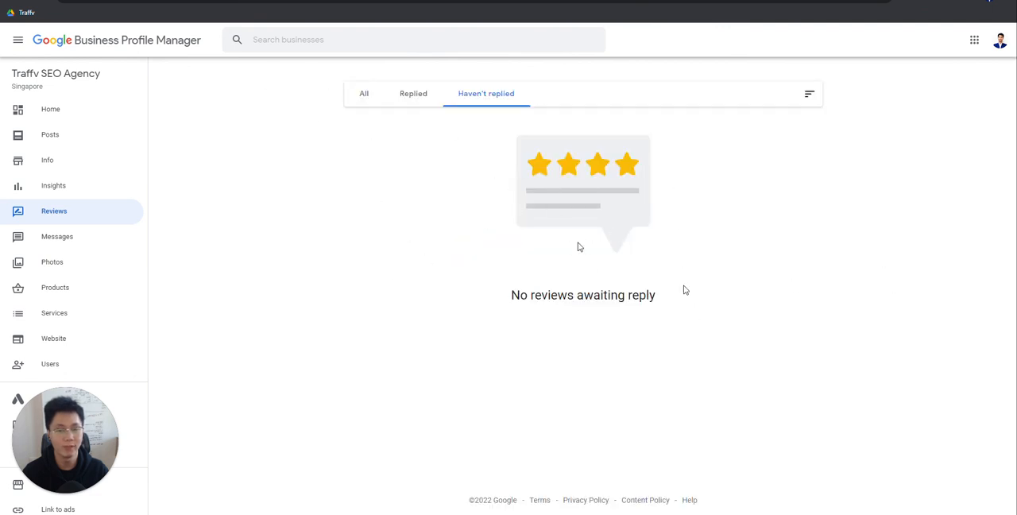
Step: Return to the audit sheet and answer No to the GMB Reviews question about reviews awaiting reply
left_click(358, 1)
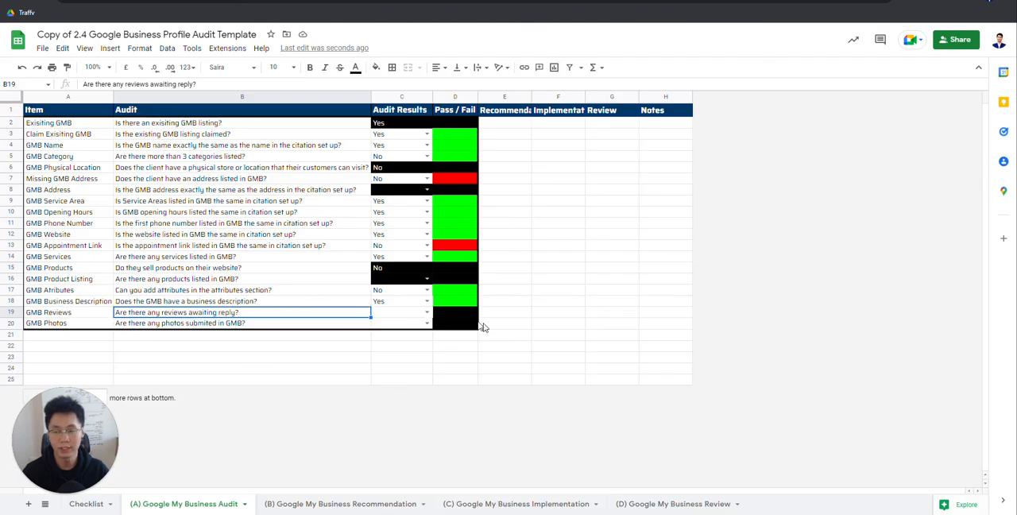
left_click(397, 313)
left_click(421, 313)
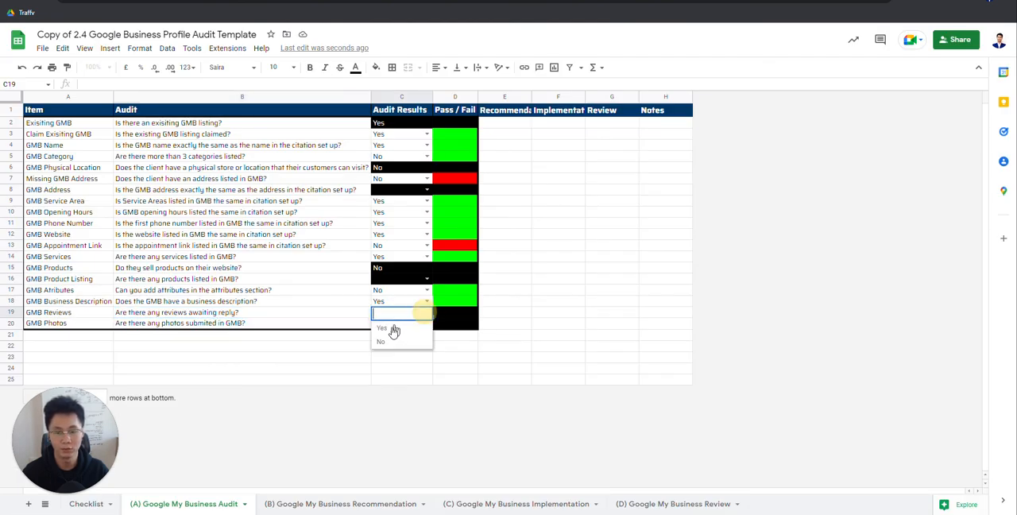
left_click(393, 327)
left_click(426, 314)
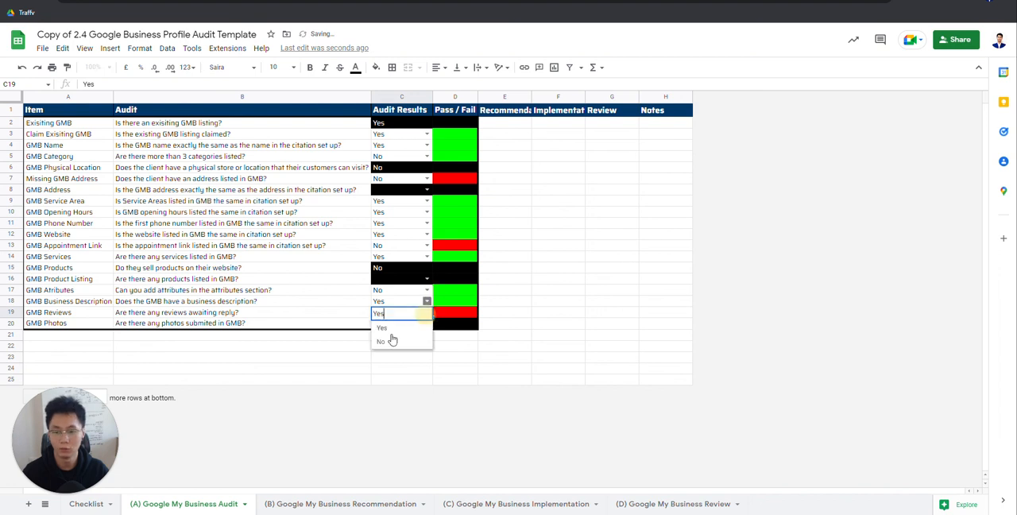
left_click(391, 337)
left_click(254, 316)
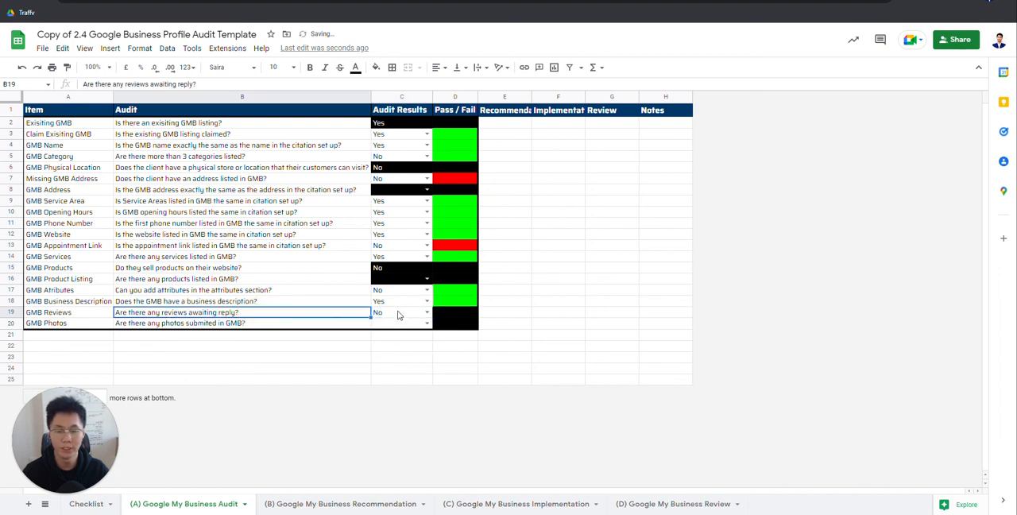
left_click(402, 313)
left_click(427, 313)
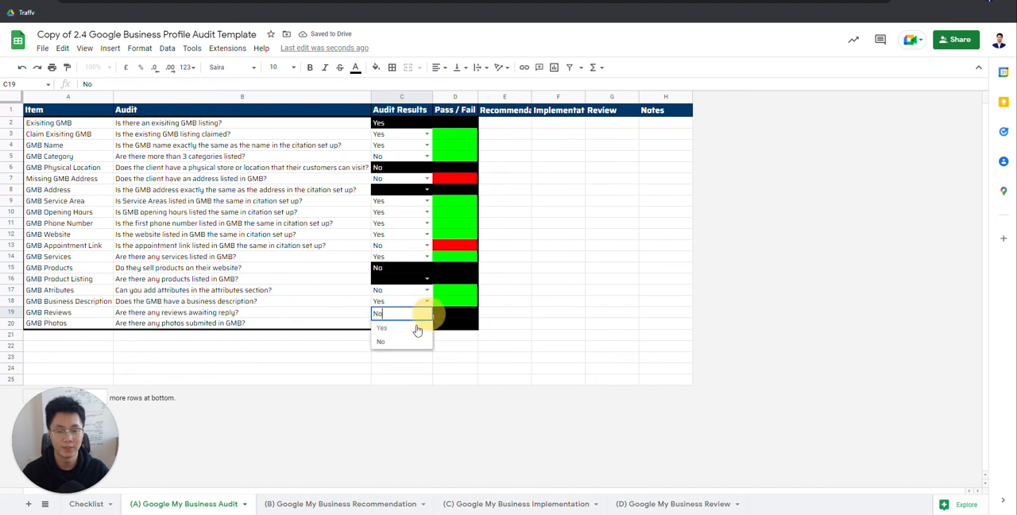
left_click(322, 316)
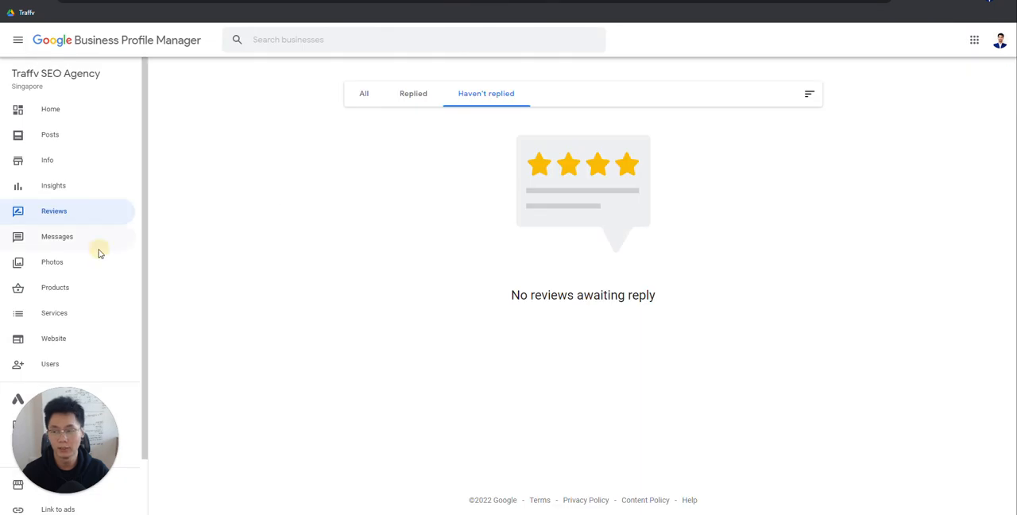
Step: Open the profile's Photos page in Business Profile Manager and look through the submitted photos
left_click(81, 261)
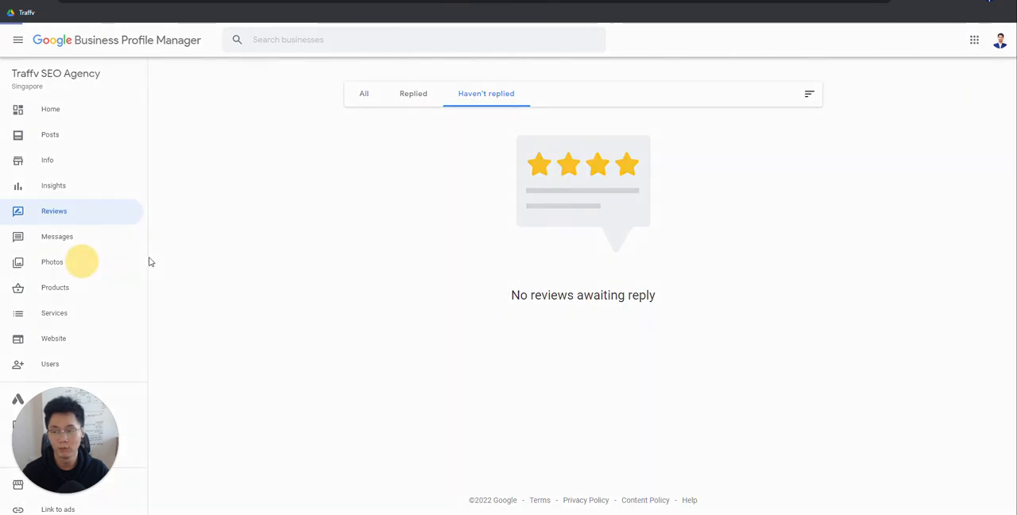
scroll(818, 352, "down", 1)
scroll(699, 362, "up", 1)
scroll(501, 364, "down", 1)
scroll(491, 360, "up", 1)
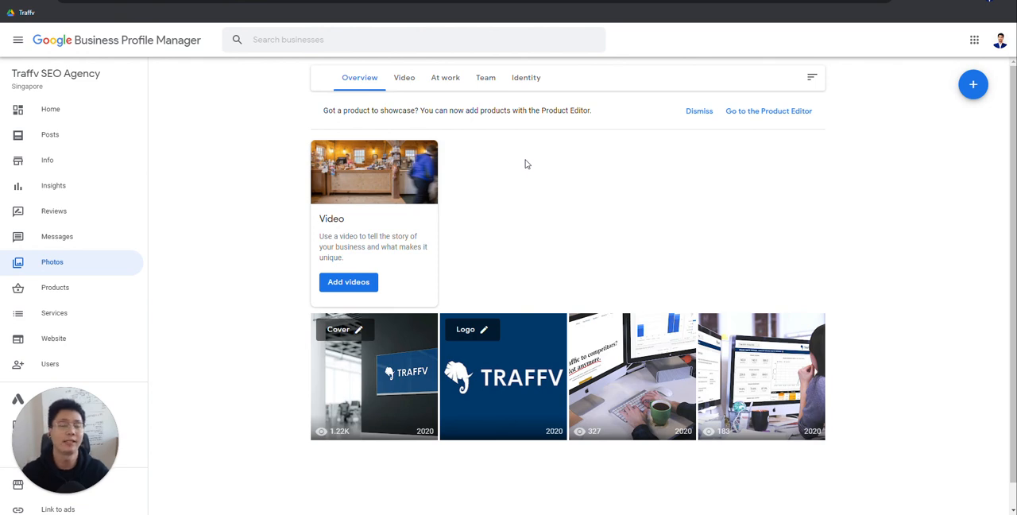
Step: Return to the audit sheet and answer Yes to the GMB Photos question
left_click(513, 2)
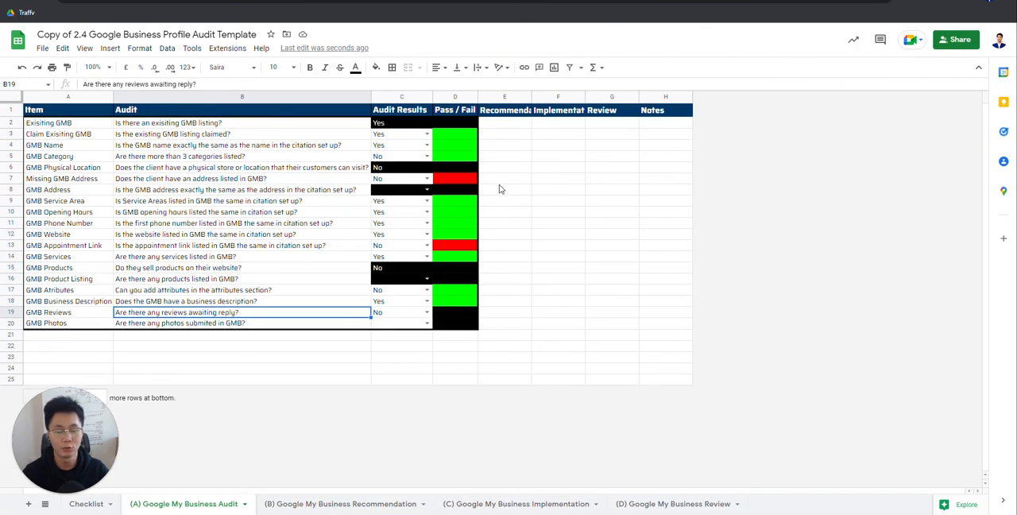
left_click(427, 323)
left_click(426, 322)
left_click(403, 337)
left_click(341, 324)
Step: Review the GMB Photos, GMB Reviews and GMB Business Description questions with their answers and Pass / Fail cells
left_click(400, 315)
left_click(299, 324)
left_click(396, 324)
left_click(293, 324)
left_click(397, 322)
left_click(270, 322)
left_click(390, 323)
left_click(463, 314)
left_click(357, 313)
left_click(486, 311)
left_click(322, 302)
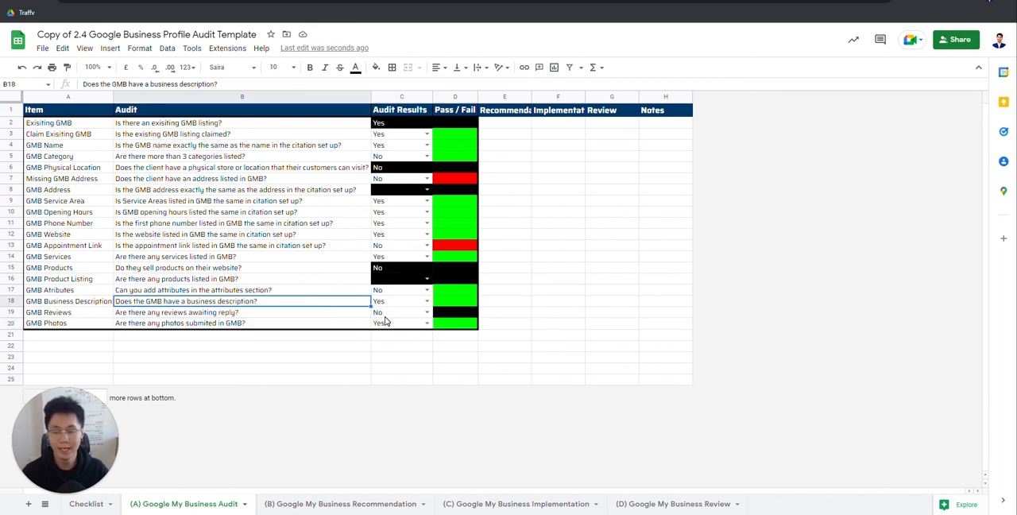